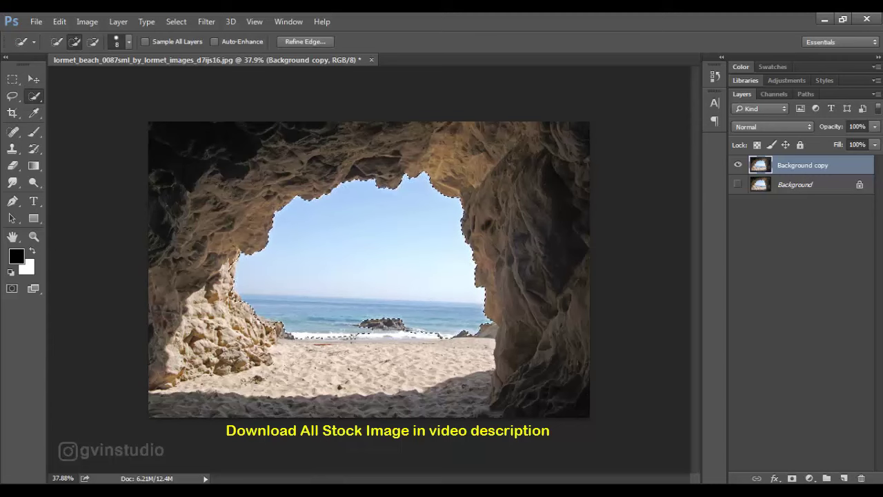
Extend the quick selection over the shoreline and sunlit sand, and hide the selected opening with an inverted layer mask.
{"action": "left_click_drag", "start_coordinate": [337, 332], "coordinate": [469, 342]}
{"action": "left_click_drag", "start_coordinate": [387, 350], "coordinate": [272, 376]}
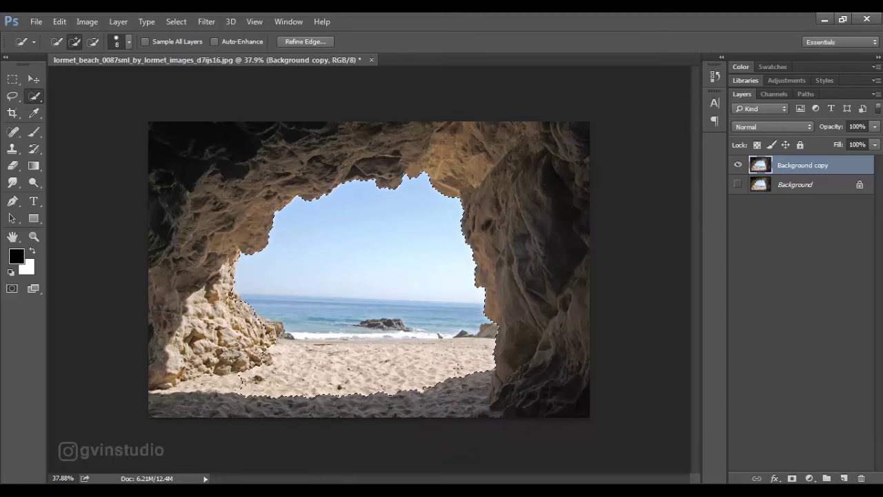
{"action": "left_click", "coordinate": [792, 478], "text": "alt"}
{"action": "key", "text": "v"}
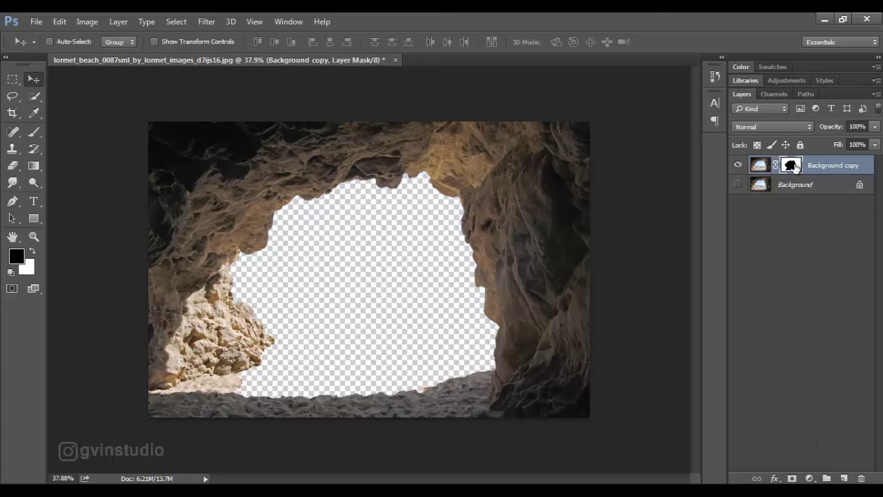
Refine the Background copy layer's mask edge and apply the mask permanently to the layer.
{"action": "right_click", "coordinate": [795, 168]}
{"action": "left_click", "coordinate": [743, 274]}
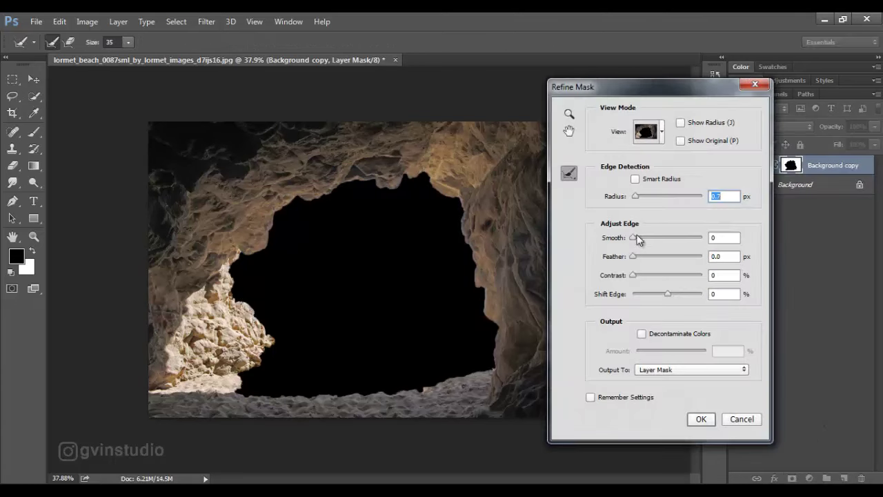
{"action": "left_click", "coordinate": [700, 419]}
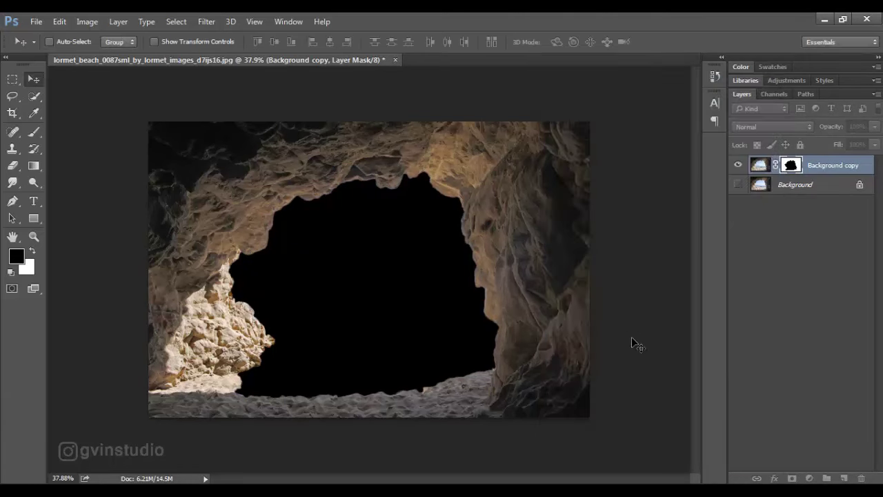
{"action": "right_click", "coordinate": [792, 168]}
{"action": "left_click", "coordinate": [758, 204]}
Lasso the cave rock in the image's upper left and copy it to a new layer.
{"action": "left_click", "coordinate": [12, 97]}
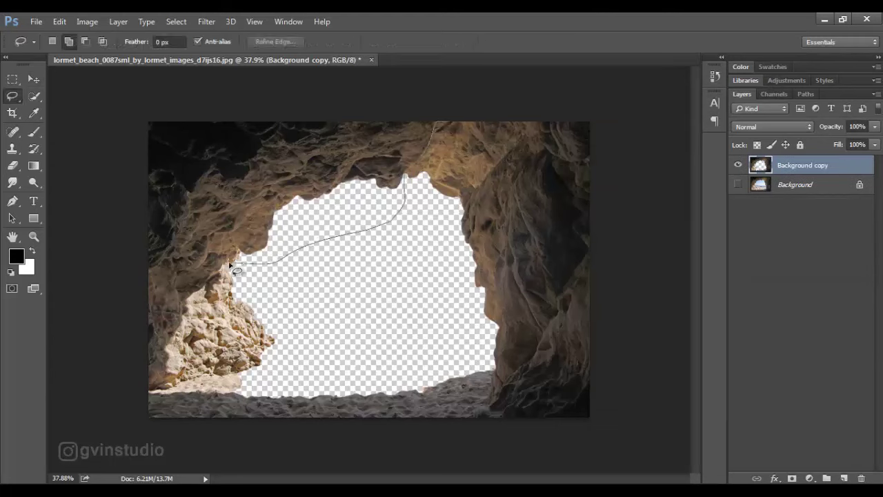
{"action": "key", "text": "ctrl+j"}
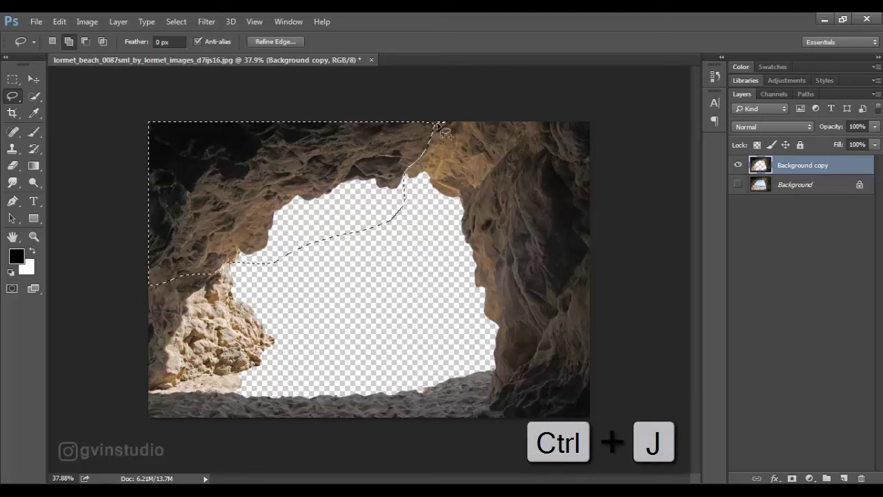
{"action": "key", "text": "v"}
Flip the copied rock vertically and move it to the lower-left corner of the cave.
{"action": "key", "text": "ctrl+t"}
{"action": "right_click", "coordinate": [412, 143]}
{"action": "left_click", "coordinate": [448, 358]}
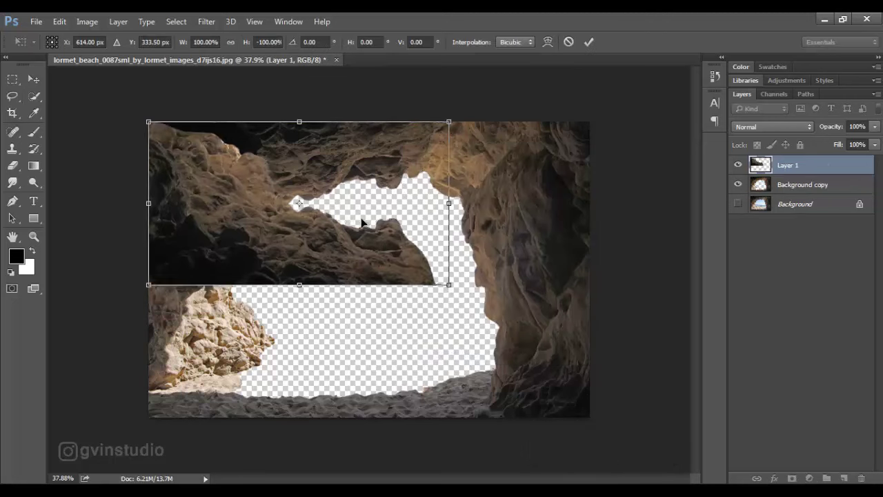
{"action": "left_click_drag", "start_coordinate": [360, 225], "coordinate": [335, 372]}
Warp the flipped rock so it curves along the cave's lower-left foreground.
{"action": "right_click", "coordinate": [334, 372]}
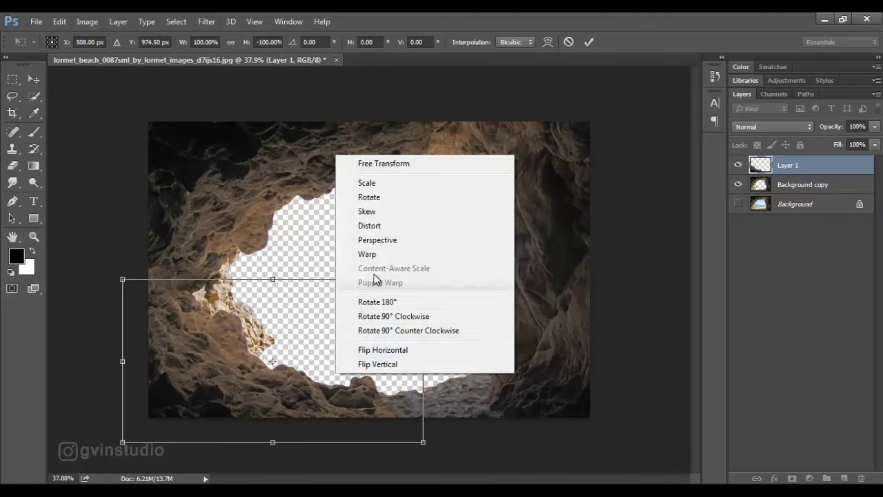
{"action": "left_click", "coordinate": [372, 258]}
{"action": "left_click_drag", "start_coordinate": [172, 387], "coordinate": [165, 397]}
{"action": "left_click_drag", "start_coordinate": [361, 408], "coordinate": [370, 397]}
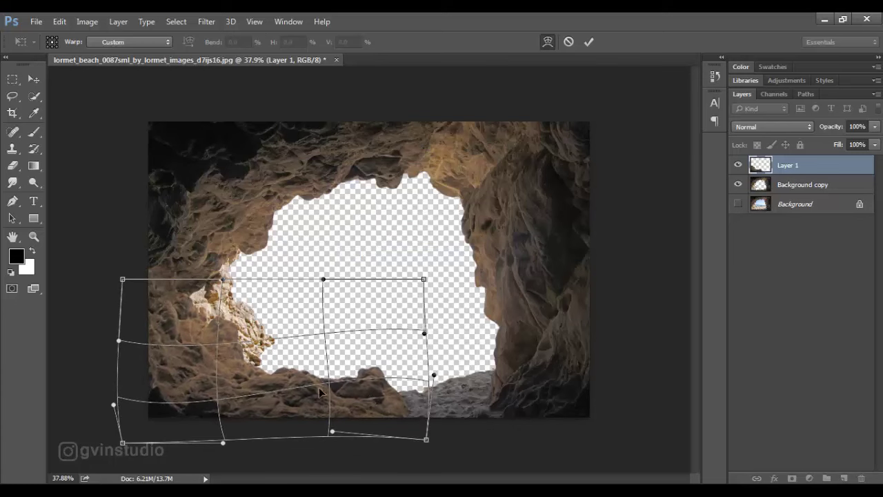
{"action": "left_click_drag", "start_coordinate": [278, 383], "coordinate": [280, 374]}
{"action": "left_click", "coordinate": [589, 42]}
Duplicate Layer 1, move the copy to the lower right and flip it horizontally to mirror the foreground rocks.
{"action": "left_click_drag", "start_coordinate": [796, 170], "coordinate": [844, 477]}
{"action": "left_click_drag", "start_coordinate": [418, 315], "coordinate": [603, 325]}
{"action": "key", "text": "ctrl+t"}
{"action": "right_click", "coordinate": [454, 317]}
{"action": "left_click", "coordinate": [482, 327]}
{"action": "left_click", "coordinate": [589, 42]}
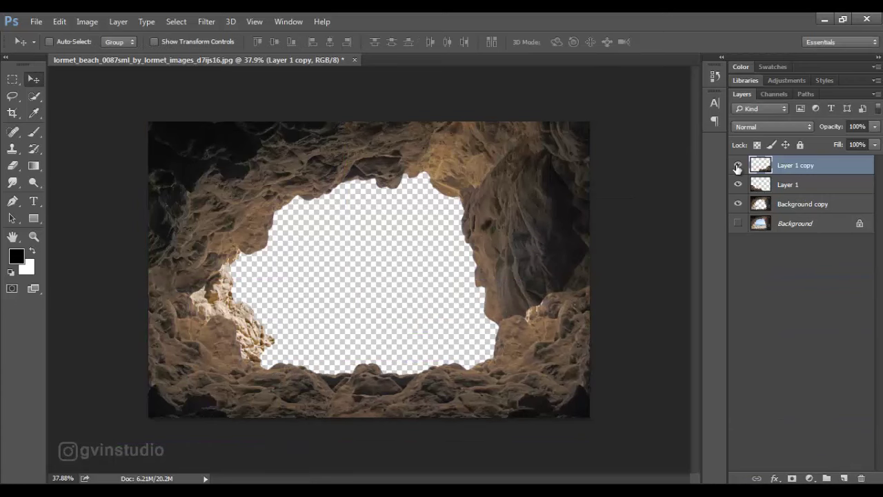
Hide Layer 1 copy, then lasso the right cave wall on the Background copy layer and copy it to a new layer.
{"action": "left_click", "coordinate": [737, 164]}
{"action": "left_click", "coordinate": [802, 204]}
{"action": "key", "text": "l"}
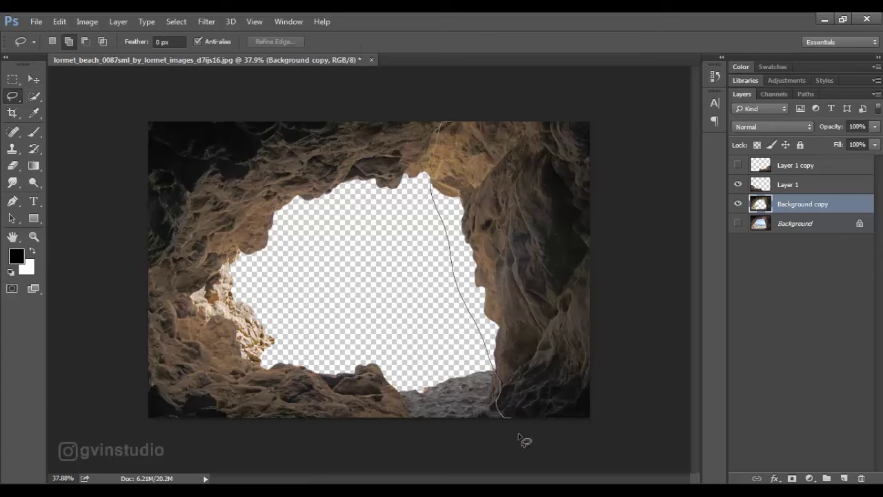
{"action": "left_click_drag", "start_coordinate": [486, 117], "coordinate": [479, 118]}
{"action": "key", "text": "ctrl+j"}
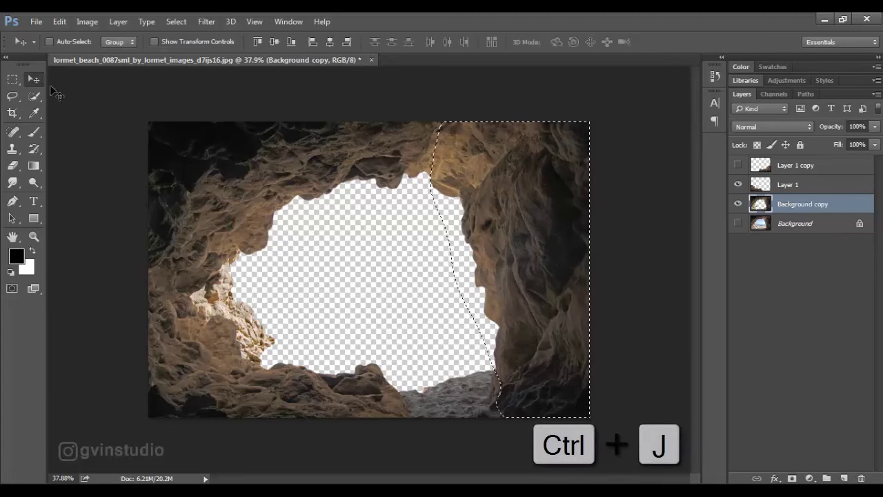
Rotate the copied wall 90° clockwise, place it as a ledge across the lower right, and show Layer 1 copy again.
{"action": "key", "text": "ctrl+t"}
{"action": "left_click_drag", "start_coordinate": [480, 235], "coordinate": [468, 235]}
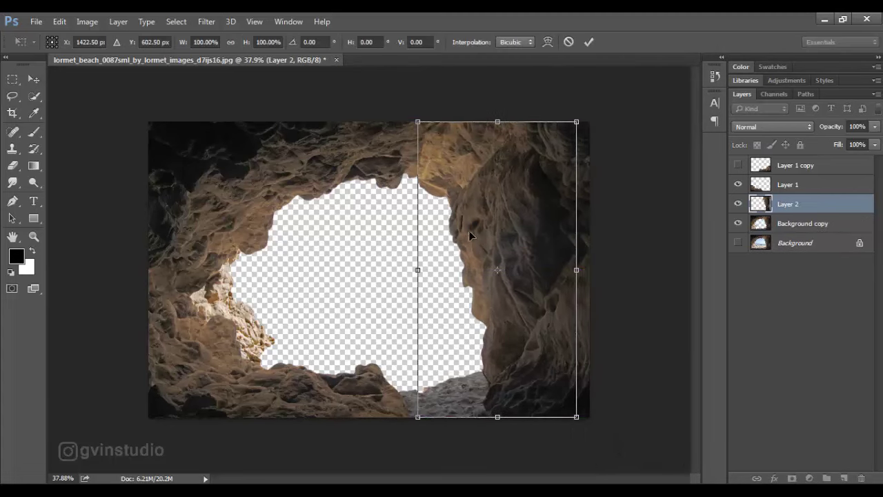
{"action": "left_click_drag", "start_coordinate": [630, 213], "coordinate": [651, 342]}
{"action": "key", "text": "Return"}
{"action": "left_click_drag", "start_coordinate": [549, 178], "coordinate": [520, 288]}
{"action": "left_click", "coordinate": [738, 165]}
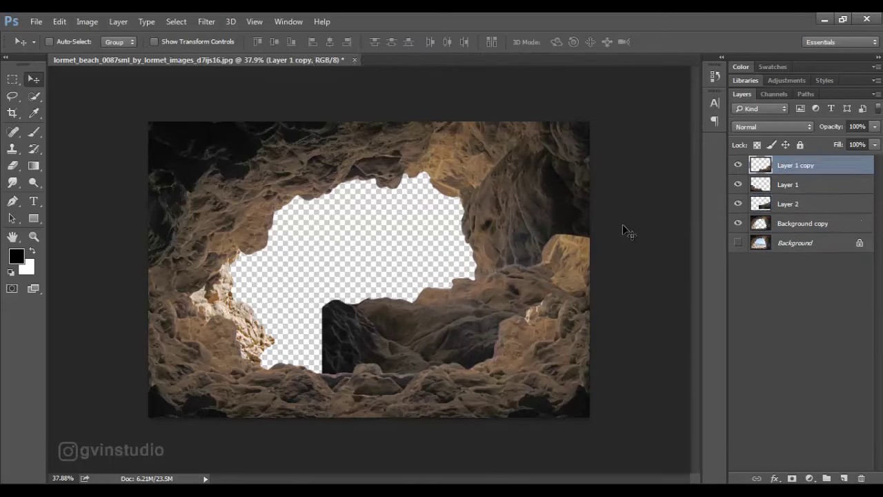
{"action": "left_click_drag", "start_coordinate": [544, 254], "coordinate": [579, 259]}
Duplicate Layer 2, flip the copy horizontally and move it left so the two ledges meet near the middle.
{"action": "left_click_drag", "start_coordinate": [768, 203], "coordinate": [843, 478]}
{"action": "key", "text": "ctrl+t"}
{"action": "right_click", "coordinate": [535, 354]}
{"action": "left_click", "coordinate": [549, 337]}
{"action": "left_click_drag", "start_coordinate": [501, 324], "coordinate": [294, 318]}
{"action": "left_click_drag", "start_coordinate": [340, 321], "coordinate": [277, 332]}
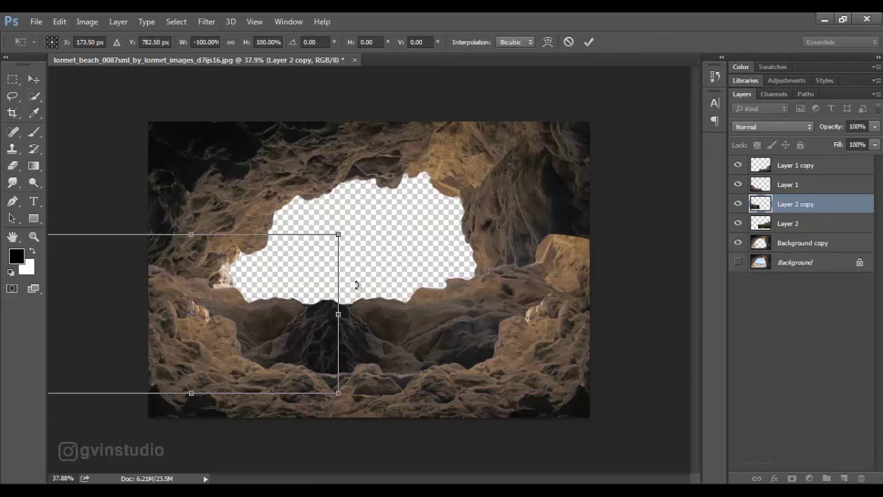
{"action": "left_click", "coordinate": [591, 44]}
Add a layer mask to Layer 1 and paint out its bright rock edge with a 50 px soft black brush.
{"action": "scroll", "coordinate": [368, 321], "scroll_direction": "down", "scroll_amount": 3}
{"action": "scroll", "coordinate": [221, 337], "scroll_direction": "up", "scroll_amount": 8}
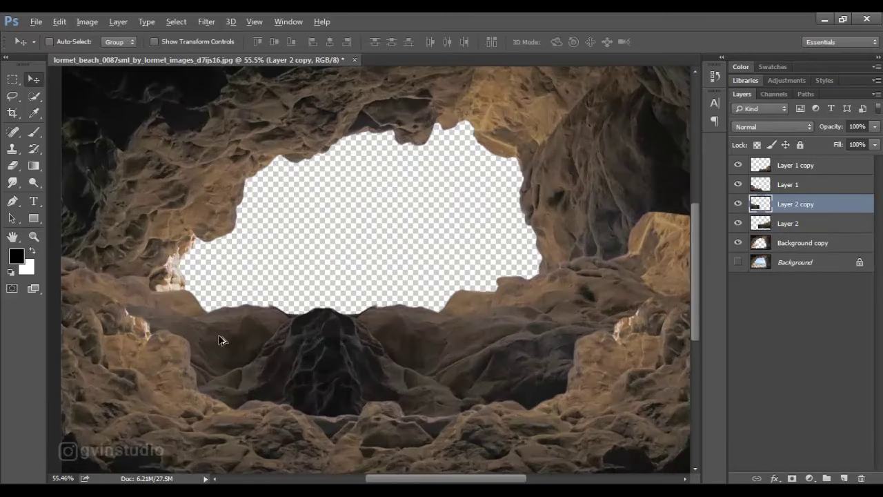
{"action": "left_click_drag", "start_coordinate": [217, 335], "coordinate": [367, 296]}
{"action": "left_click", "coordinate": [781, 191]}
{"action": "left_click", "coordinate": [792, 477]}
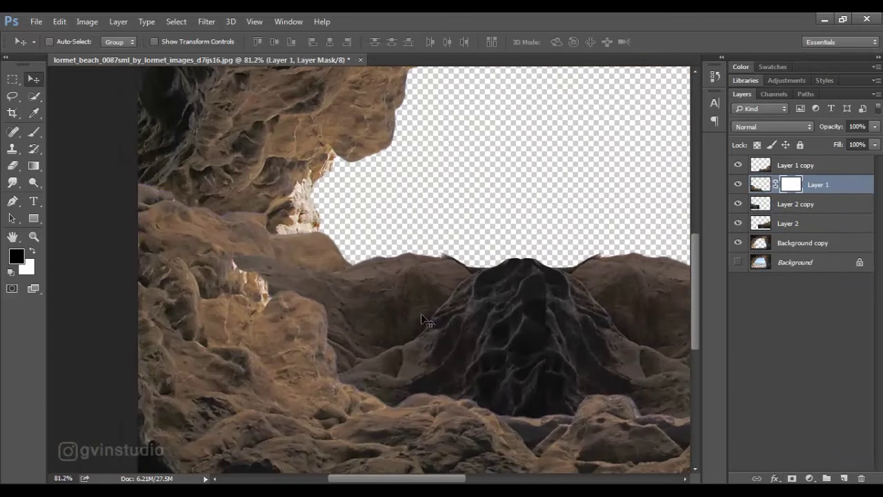
{"action": "key", "text": "b"}
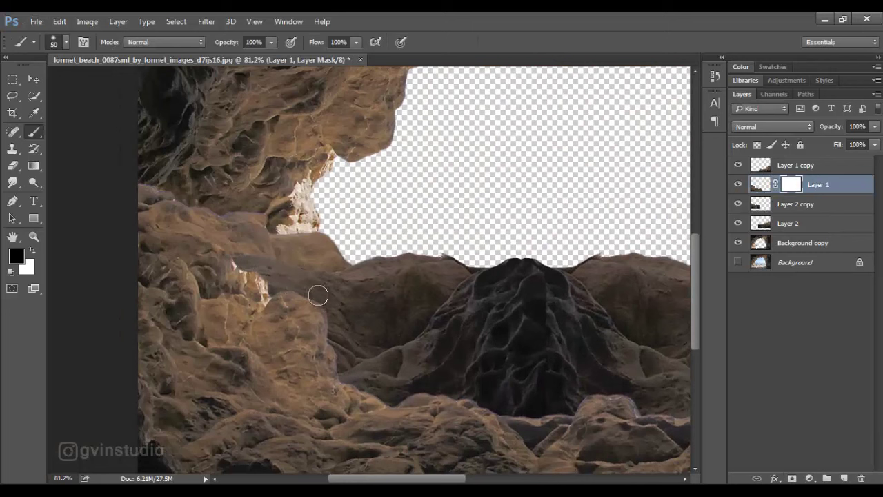
{"action": "right_click", "coordinate": [280, 287]}
{"action": "left_click", "coordinate": [552, 48]}
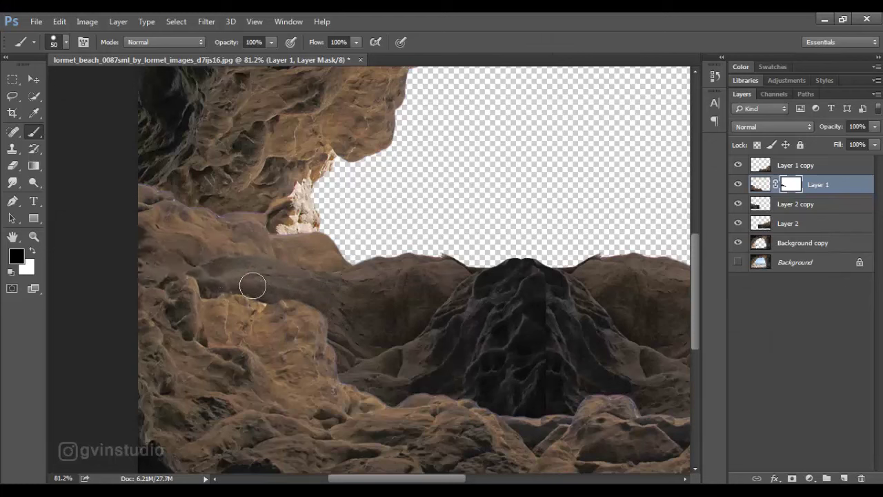
{"action": "scroll", "coordinate": [323, 344], "scroll_direction": "down", "scroll_amount": 7}
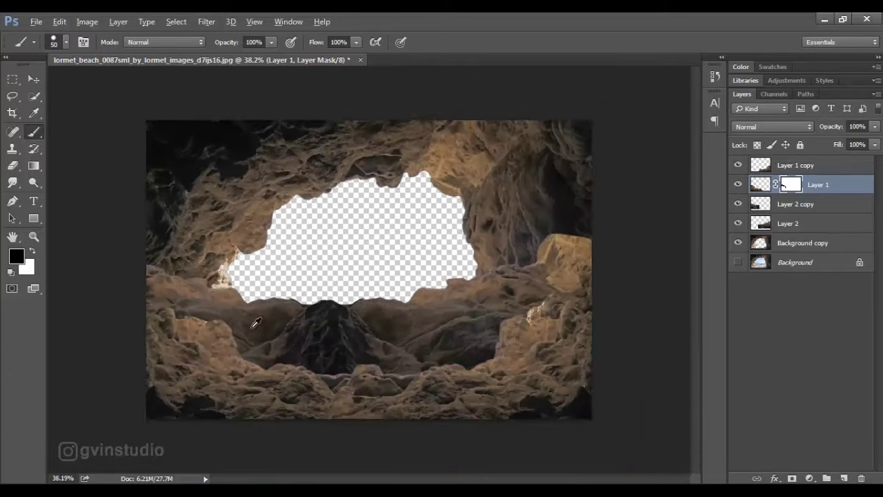
Warp Layer 1's foreground rocks, reshaping the left side and extending the right end outward.
{"action": "scroll", "coordinate": [565, 350], "scroll_direction": "up", "scroll_amount": 1}
{"action": "key", "text": "v"}
{"action": "left_click", "coordinate": [763, 186]}
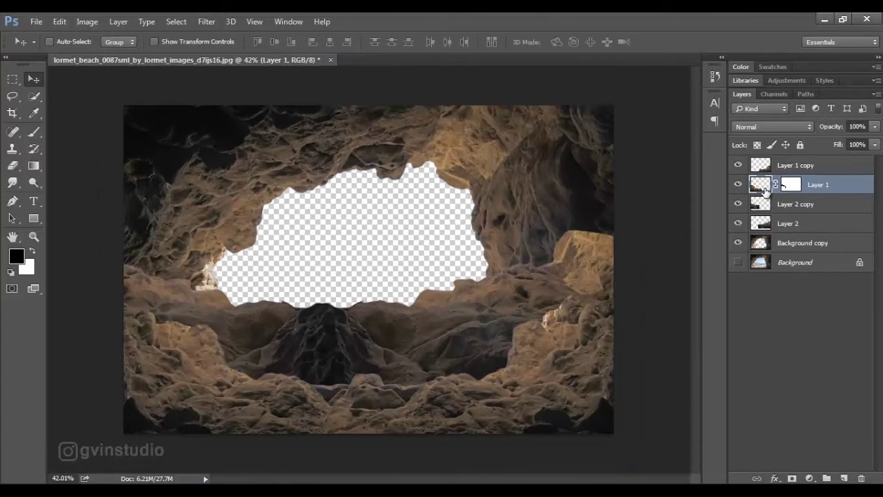
{"action": "key", "text": "ctrl+t"}
{"action": "right_click", "coordinate": [387, 390]}
{"action": "left_click", "coordinate": [418, 269]}
{"action": "left_click_drag", "start_coordinate": [393, 374], "coordinate": [416, 367]}
{"action": "left_click_drag", "start_coordinate": [280, 375], "coordinate": [148, 359]}
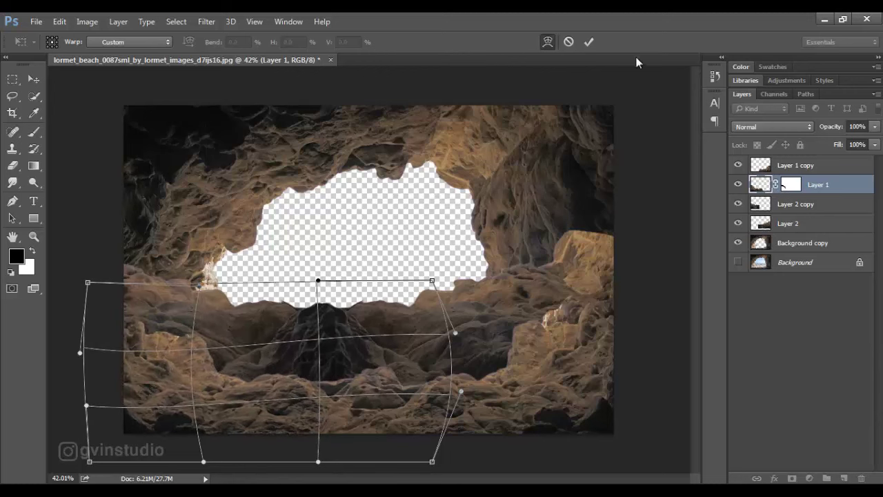
{"action": "left_click", "coordinate": [588, 41]}
Warp Layer 1 copy, lowering and pushing the right foreground rocks toward the image's right edge.
{"action": "left_click", "coordinate": [793, 165]}
{"action": "key", "text": "ctrl+t"}
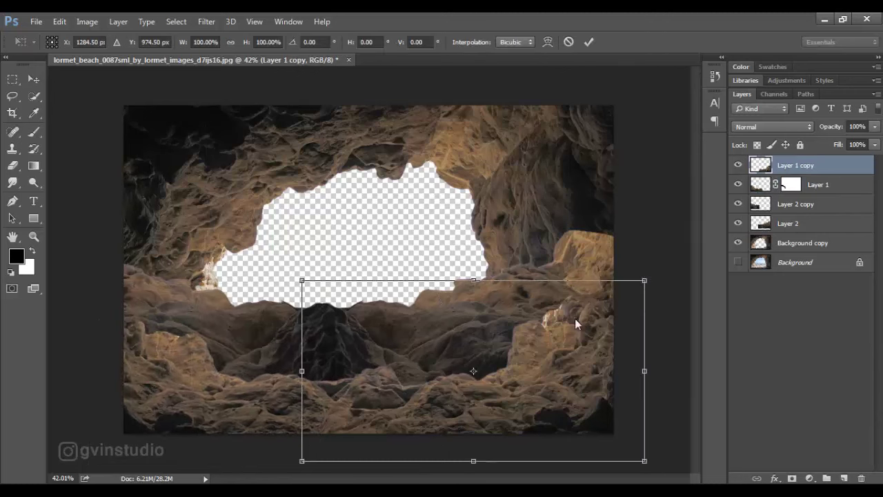
{"action": "right_click", "coordinate": [574, 319]}
{"action": "left_click", "coordinate": [602, 198]}
{"action": "left_click_drag", "start_coordinate": [597, 296], "coordinate": [617, 309]}
{"action": "left_click_drag", "start_coordinate": [525, 334], "coordinate": [394, 376]}
{"action": "left_click", "coordinate": [586, 42]}
Add a layer mask to Layer 1 copy and paint out the bright rock patch on its right side.
{"action": "left_click", "coordinate": [791, 478]}
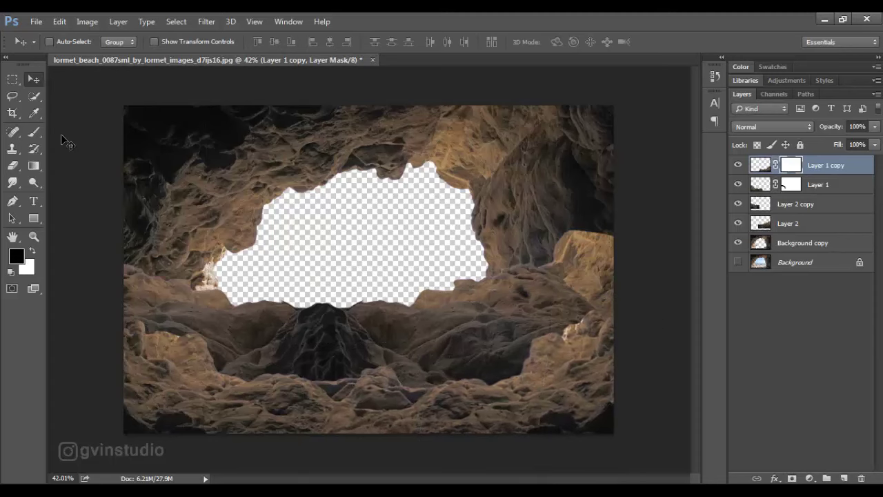
{"action": "key", "text": "b"}
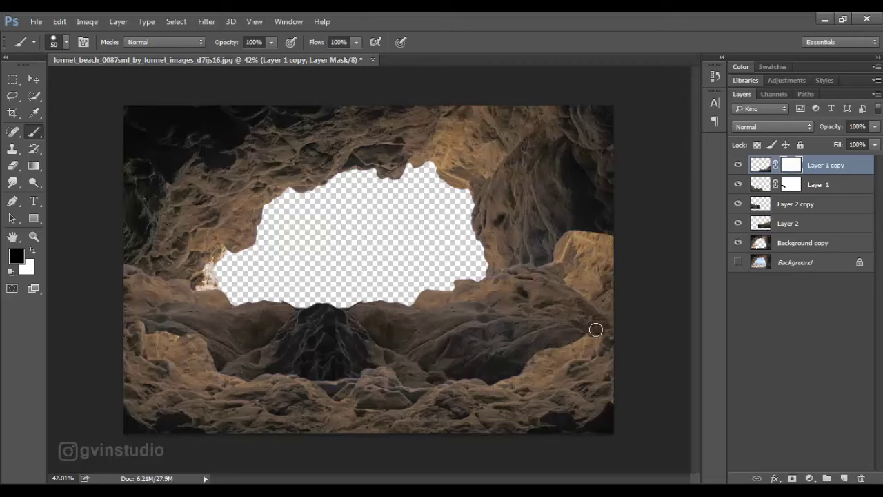
Add a layer mask to Layer 2 and brush away the ledge's bright upper-right edge with a 150 px soft brush.
{"action": "left_click", "coordinate": [794, 227]}
{"action": "right_click", "coordinate": [386, 244]}
{"action": "left_click", "coordinate": [430, 333]}
{"action": "left_click", "coordinate": [593, 91]}
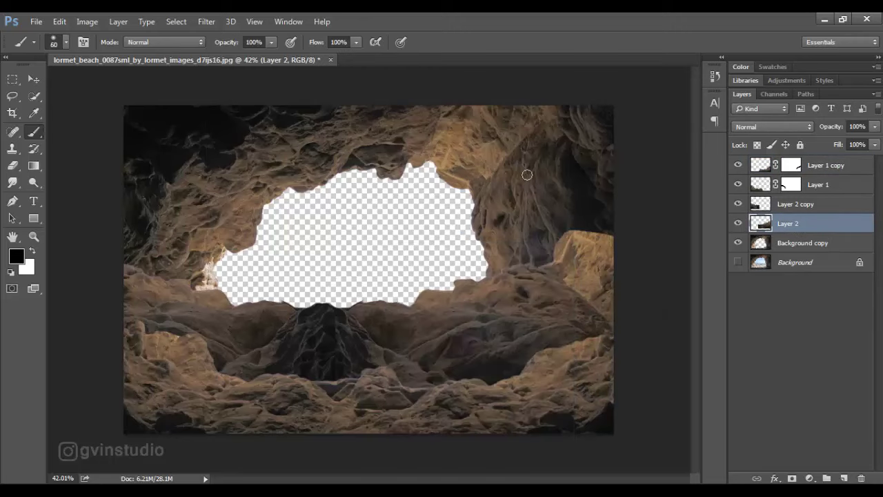
{"action": "key", "text": "bracketright"}
{"action": "key", "text": "bracketright"}
{"action": "key", "text": "bracketright"}
{"action": "key", "text": "bracketright"}
{"action": "key", "text": "bracketright"}
{"action": "key", "text": "bracketright"}
{"action": "key", "text": "bracketright"}
{"action": "left_click", "coordinate": [572, 217]}
{"action": "key", "text": "ctrl+z"}
{"action": "left_click", "coordinate": [792, 478]}
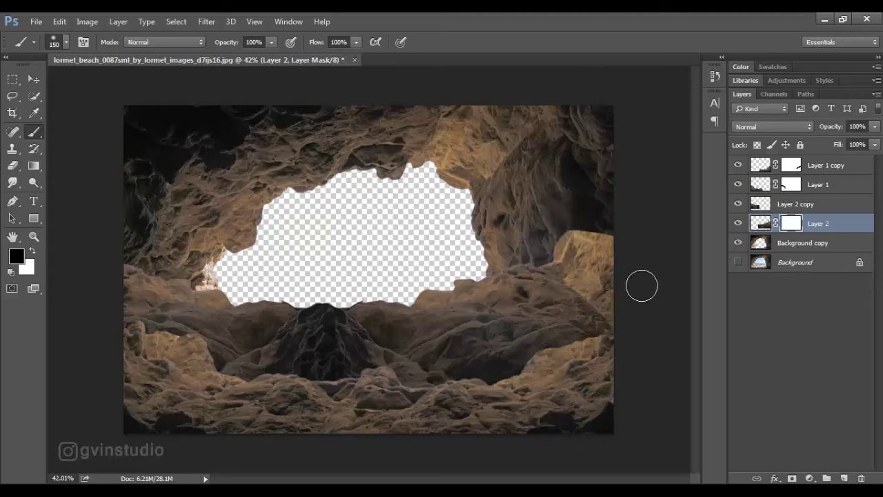
{"action": "mouse_move", "coordinate": [629, 238]}
{"action": "left_mouse_down"}
{"action": "mouse_move", "coordinate": [591, 234]}
{"action": "mouse_move", "coordinate": [627, 249]}
{"action": "left_mouse_up"}
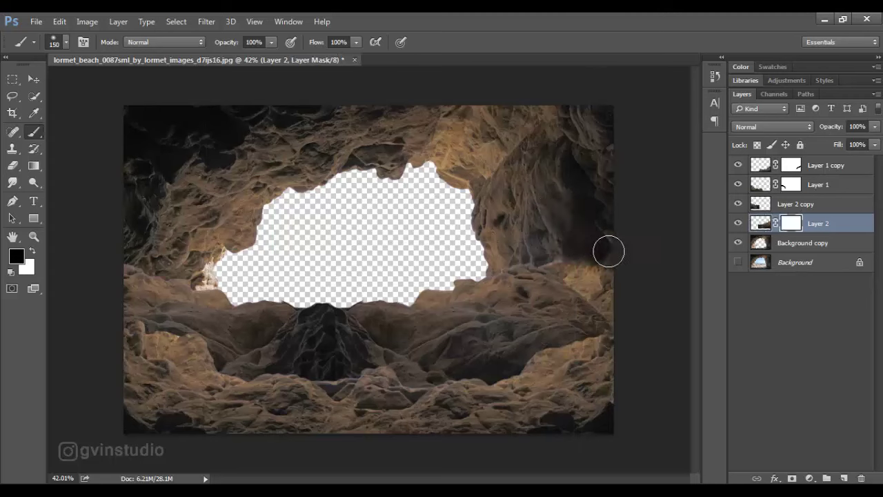
Mask and blend the left edge of Layer 2 copy, and paint out more of Layer 2's right edge.
{"action": "left_click", "coordinate": [796, 205]}
{"action": "left_click", "coordinate": [792, 478]}
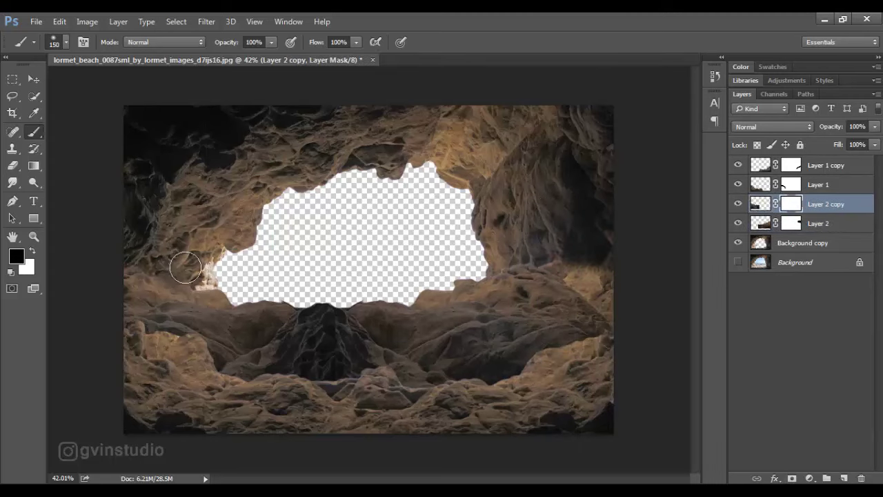
{"action": "left_click", "coordinate": [797, 225]}
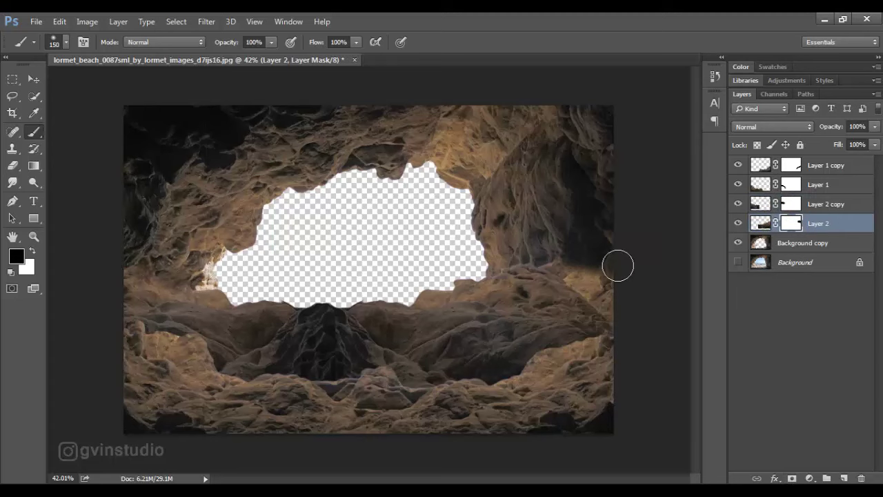
{"action": "left_click", "coordinate": [33, 81]}
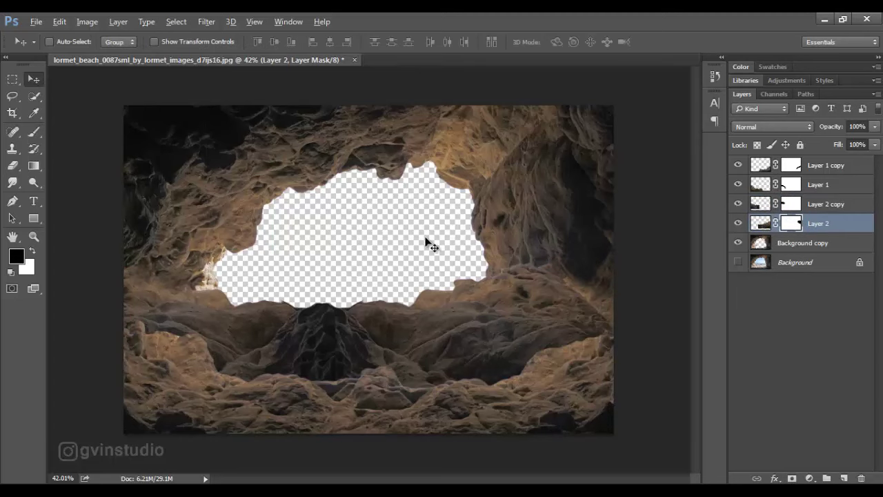
Move the Background copy cave layer upward so its opening reaches the top edge of the image.
{"action": "scroll", "coordinate": [422, 238], "scroll_direction": "down", "scroll_amount": 2}
{"action": "scroll", "coordinate": [417, 222], "scroll_direction": "up", "scroll_amount": 2}
{"action": "left_click_drag", "start_coordinate": [577, 244], "coordinate": [578, 182]}
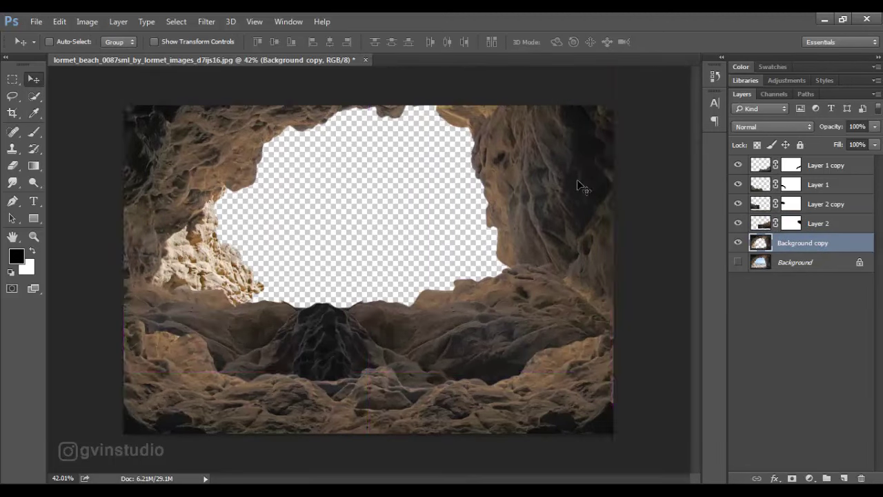
Shift Layer 2 and Layer 2 copy upward together, and raise Layer 1 and Layer 1 copy slightly as well.
{"action": "left_click", "coordinate": [817, 223]}
{"action": "left_click", "coordinate": [825, 203], "text": "shift"}
{"action": "left_click_drag", "start_coordinate": [650, 272], "coordinate": [653, 241]}
{"action": "left_click", "coordinate": [818, 185]}
{"action": "left_click", "coordinate": [821, 167], "text": "shift"}
{"action": "left_click_drag", "start_coordinate": [669, 304], "coordinate": [666, 285]}
Lasso the right cave wall on the Background copy layer, cut and paste it onto a new layer, and move it right to widen the opening.
{"action": "left_click", "coordinate": [811, 207]}
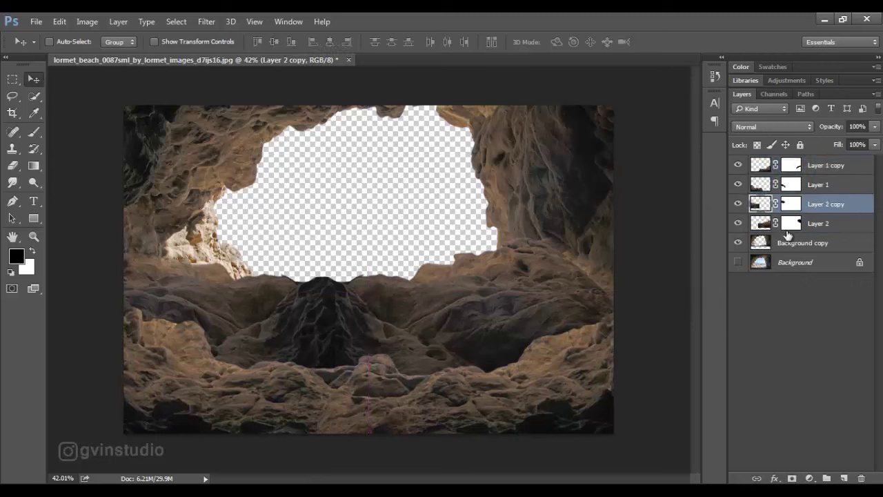
{"action": "left_click", "coordinate": [787, 244]}
{"action": "key", "text": "l"}
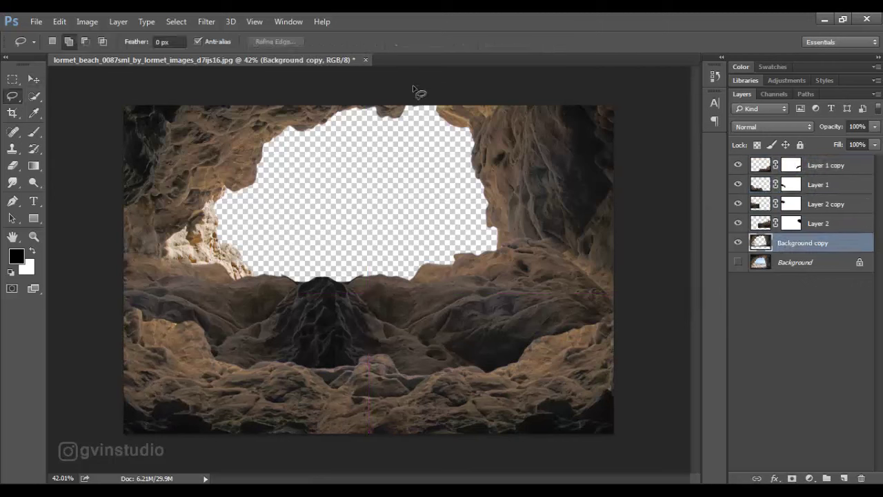
{"action": "mouse_move", "coordinate": [466, 266]}
{"action": "left_mouse_down"}
{"action": "mouse_move", "coordinate": [643, 207]}
{"action": "mouse_move", "coordinate": [629, 98]}
{"action": "mouse_move", "coordinate": [409, 99]}
{"action": "left_mouse_up"}
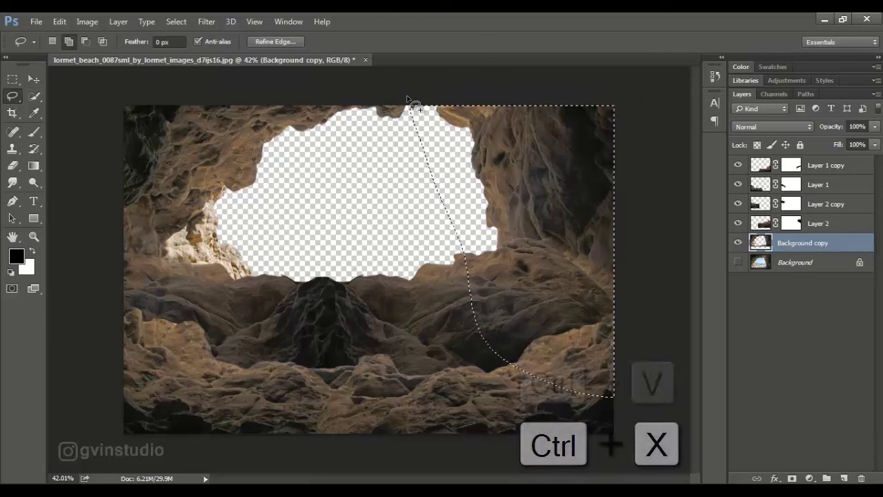
{"action": "key", "text": "ctrl+x"}
{"action": "key", "text": "ctrl+v"}
{"action": "key", "text": "v"}
{"action": "left_click_drag", "start_coordinate": [444, 181], "coordinate": [585, 160]}
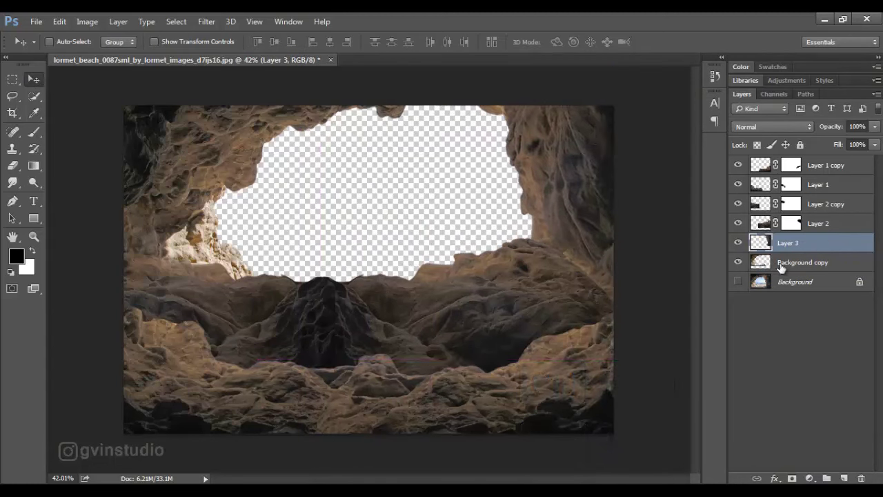
Add a layer mask to the Background copy layer and choose a round brush with 100% hardness.
{"action": "left_click", "coordinate": [780, 267]}
{"action": "left_click", "coordinate": [792, 478]}
{"action": "key", "text": "b"}
{"action": "right_click", "coordinate": [208, 271]}
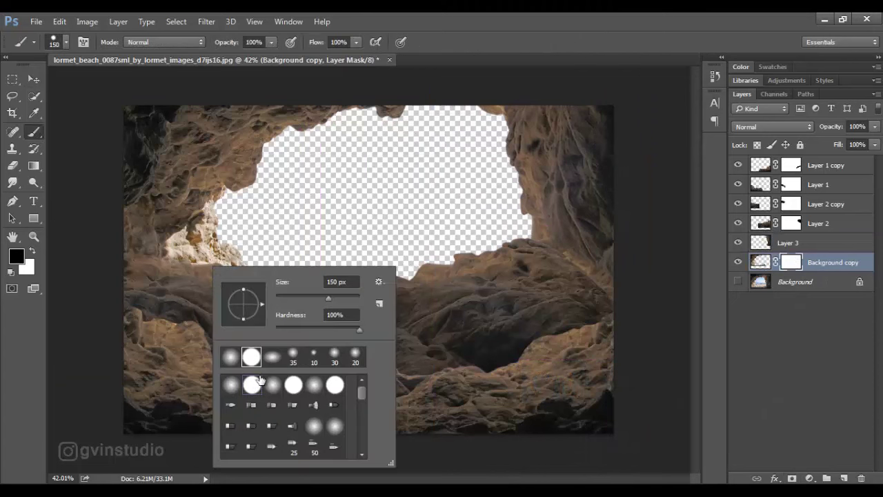
{"action": "left_click", "coordinate": [542, 47]}
Mask along the upper and lower borders of the bright sunlit rock left of the opening with a 25 px black brush.
{"action": "scroll", "coordinate": [456, 163], "scroll_direction": "down", "scroll_amount": 5}
{"action": "scroll", "coordinate": [196, 235], "scroll_direction": "up", "scroll_amount": 11}
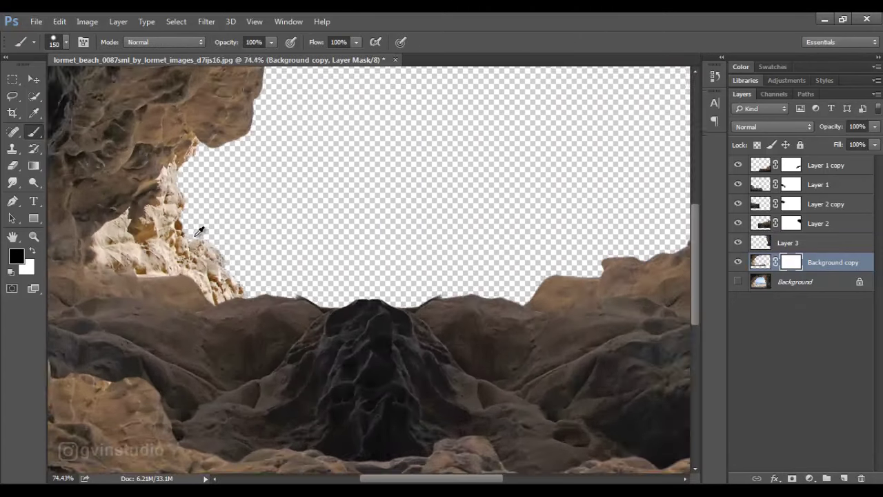
{"action": "scroll", "coordinate": [195, 235], "scroll_direction": "up", "scroll_amount": 4}
{"action": "key", "text": "alt+space"}
{"action": "left_click", "coordinate": [355, 139]}
{"action": "left_click_drag", "start_coordinate": [347, 166], "coordinate": [487, 166]}
{"action": "key", "text": "bracketleft"}
{"action": "key", "text": "bracketleft"}
{"action": "key", "text": "bracketleft"}
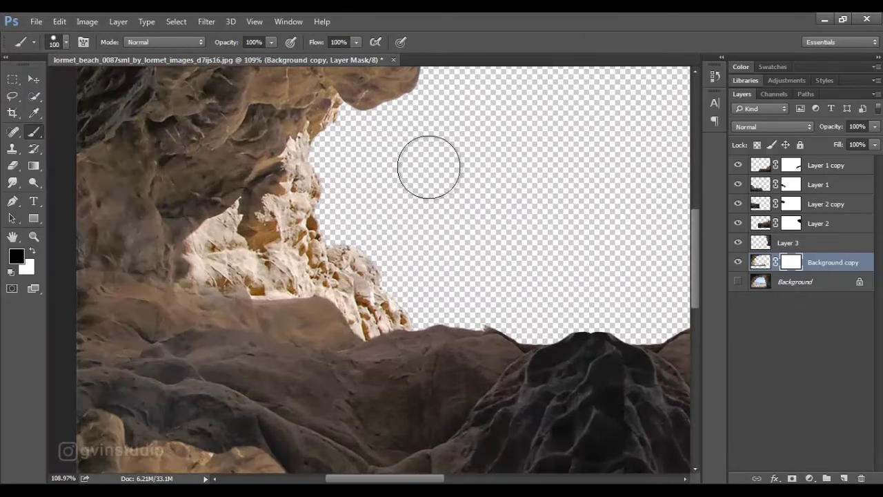
{"action": "key", "text": "bracketleft"}
{"action": "key", "text": "bracketleft"}
{"action": "key", "text": "bracketleft"}
{"action": "key", "text": "bracketleft"}
{"action": "key", "text": "bracketleft"}
{"action": "key", "text": "bracketleft"}
{"action": "key", "text": "bracketleft"}
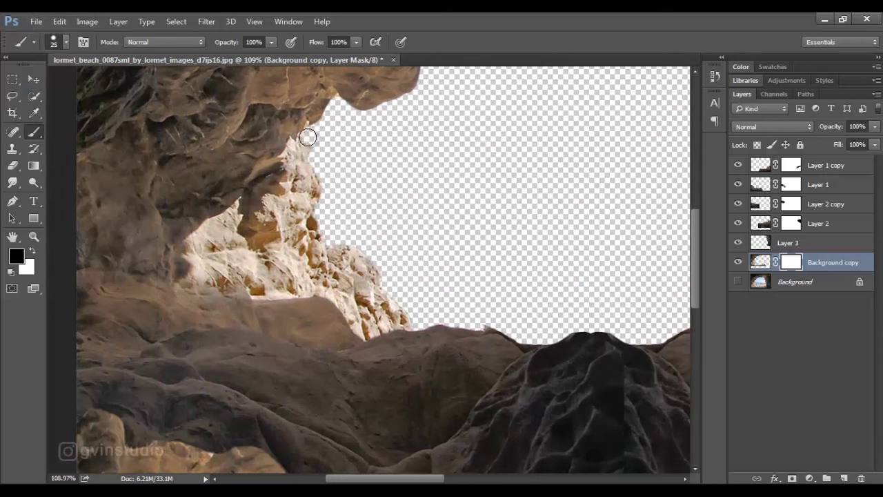
{"action": "left_click_drag", "start_coordinate": [288, 152], "coordinate": [218, 211]}
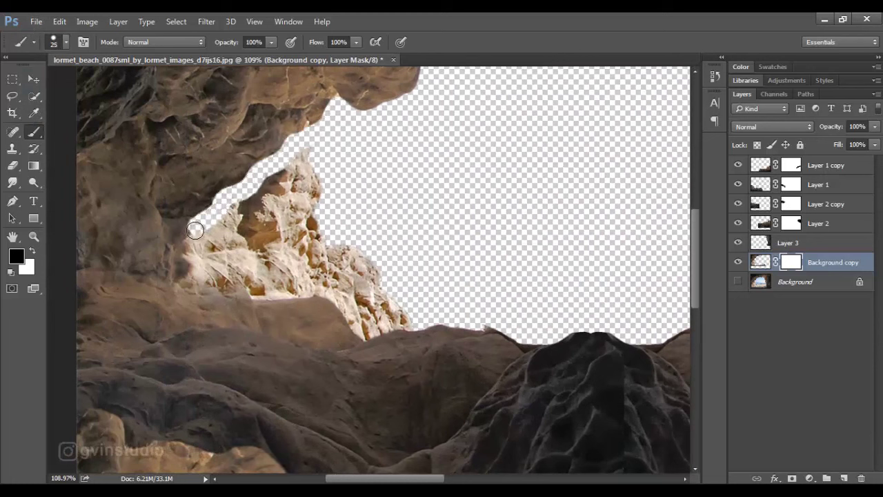
{"action": "left_click_drag", "start_coordinate": [168, 285], "coordinate": [252, 304]}
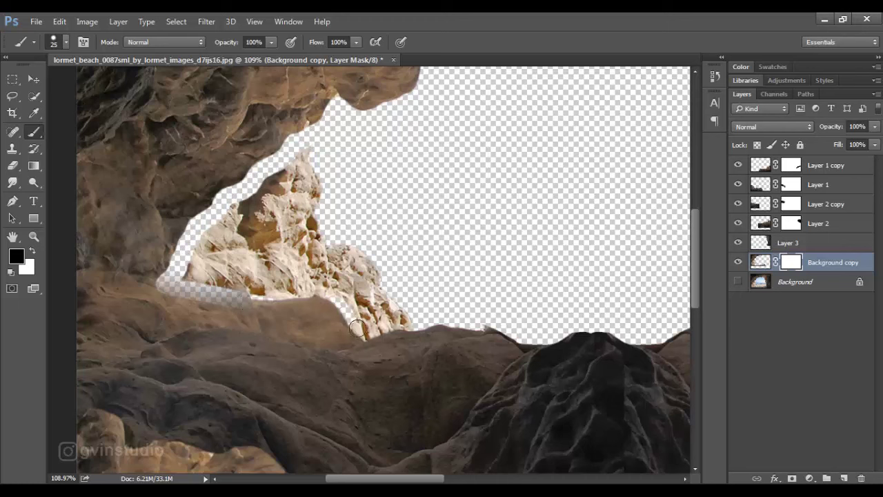
Paint out the rest of the bright sunlit rock on the Background copy mask, enlarging the brush to 50 px.
{"action": "mouse_move", "coordinate": [358, 328]}
{"action": "left_mouse_down"}
{"action": "mouse_move", "coordinate": [415, 327]}
{"action": "mouse_move", "coordinate": [330, 229]}
{"action": "mouse_move", "coordinate": [306, 154]}
{"action": "mouse_move", "coordinate": [214, 229]}
{"action": "mouse_move", "coordinate": [187, 271]}
{"action": "mouse_move", "coordinate": [279, 290]}
{"action": "mouse_move", "coordinate": [212, 256]}
{"action": "mouse_move", "coordinate": [303, 182]}
{"action": "mouse_move", "coordinate": [288, 224]}
{"action": "mouse_move", "coordinate": [315, 225]}
{"action": "mouse_move", "coordinate": [262, 216]}
{"action": "mouse_move", "coordinate": [258, 255]}
{"action": "mouse_move", "coordinate": [295, 265]}
{"action": "mouse_move", "coordinate": [326, 244]}
{"action": "mouse_move", "coordinate": [316, 275]}
{"action": "mouse_move", "coordinate": [290, 292]}
{"action": "mouse_move", "coordinate": [367, 307]}
{"action": "mouse_move", "coordinate": [381, 290]}
{"action": "mouse_move", "coordinate": [366, 264]}
{"action": "left_mouse_up"}
{"action": "key", "text": "bracketright"}
{"action": "key", "text": "bracketright"}
{"action": "key", "text": "bracketright"}
{"action": "key", "text": "bracketright"}
{"action": "key", "text": "bracketright"}
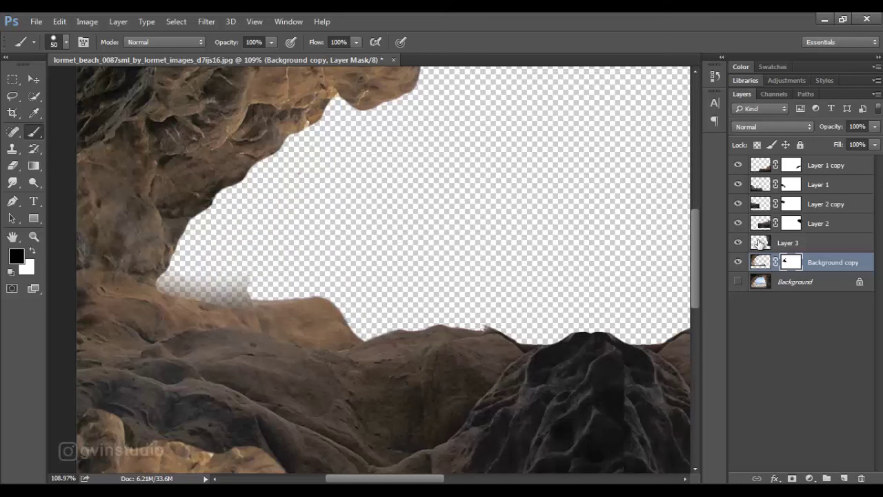
Identify the layer holding the faded ledge edge and mask that edge away on Layer 2 copy with the 50 px brush.
{"action": "left_click", "coordinate": [736, 206]}
{"action": "left_click", "coordinate": [736, 206]}
{"action": "left_click", "coordinate": [737, 206]}
{"action": "left_click", "coordinate": [736, 207]}
{"action": "left_click", "coordinate": [738, 206]}
{"action": "left_click", "coordinate": [737, 206]}
{"action": "left_click", "coordinate": [790, 209]}
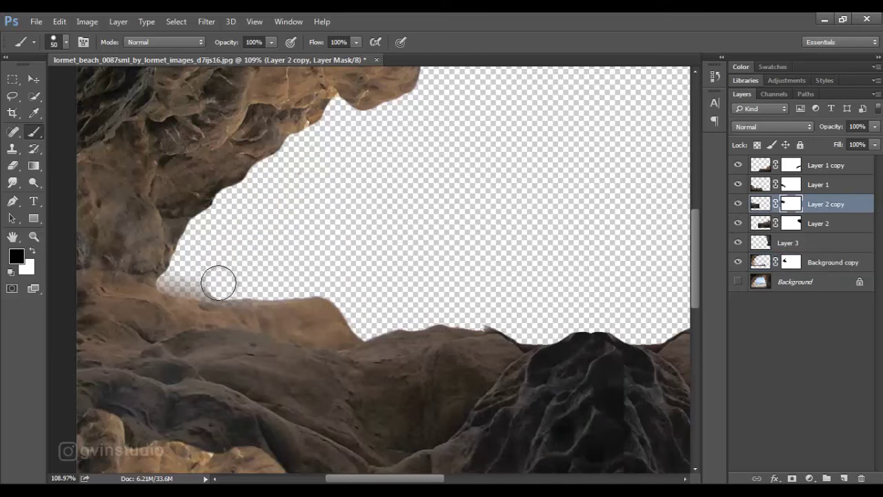
{"action": "mouse_move", "coordinate": [219, 282]}
{"action": "left_mouse_down"}
{"action": "mouse_move", "coordinate": [109, 250]}
{"action": "mouse_move", "coordinate": [133, 251]}
{"action": "mouse_move", "coordinate": [192, 280]}
{"action": "mouse_move", "coordinate": [240, 287]}
{"action": "mouse_move", "coordinate": [308, 276]}
{"action": "left_mouse_up"}
{"action": "key", "text": "ctrl"}
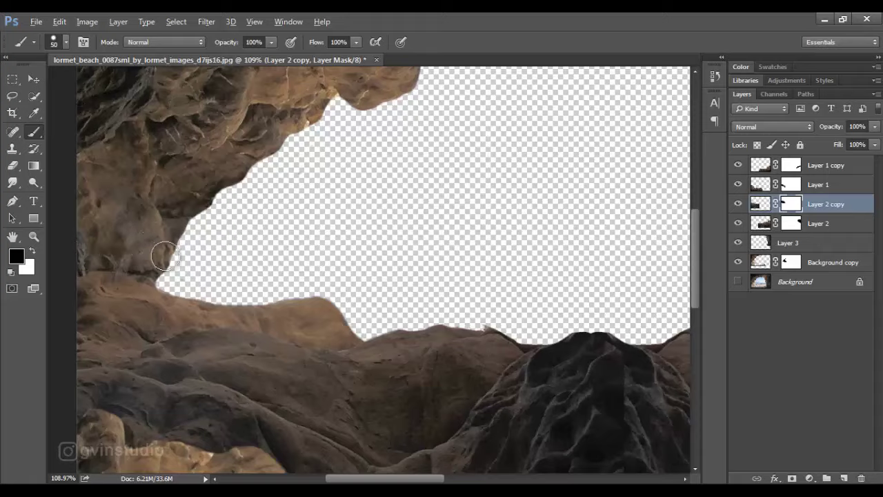
Mask the stray spur on the ridge just left of the dark central rock on Layer 2 copy with a 20 px brush.
{"action": "scroll", "coordinate": [177, 256], "scroll_direction": "down", "scroll_amount": 5}
{"action": "scroll", "coordinate": [265, 278], "scroll_direction": "up", "scroll_amount": 8}
{"action": "key", "text": "bracketleft"}
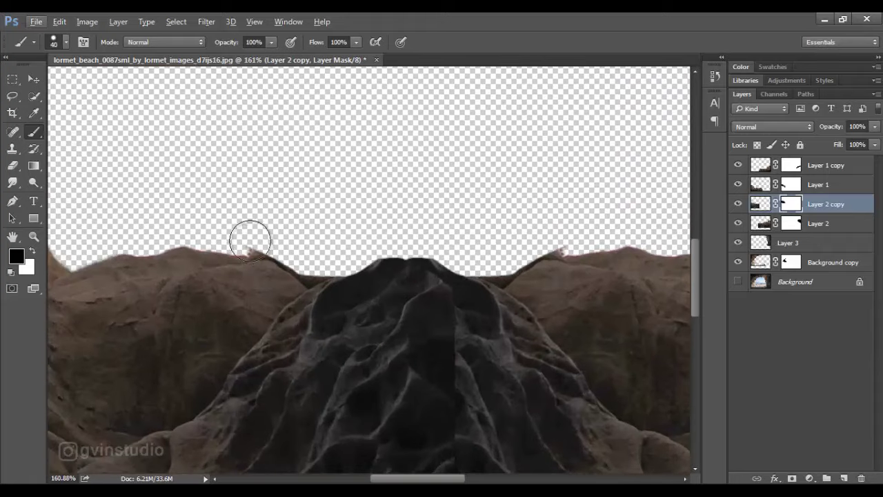
{"action": "key", "text": "bracketleft"}
{"action": "key", "text": "bracketleft"}
{"action": "left_click_drag", "start_coordinate": [404, 260], "coordinate": [332, 138]}
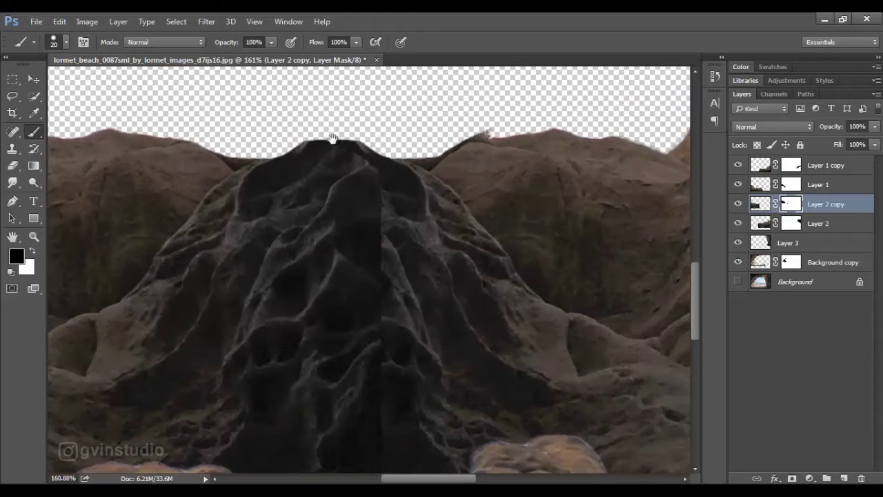
Blend the vertical seam down the dark central rock on the Layer 2 copy mask with a soft 60 px brush.
{"action": "scroll", "coordinate": [397, 220], "scroll_direction": "down", "scroll_amount": 3}
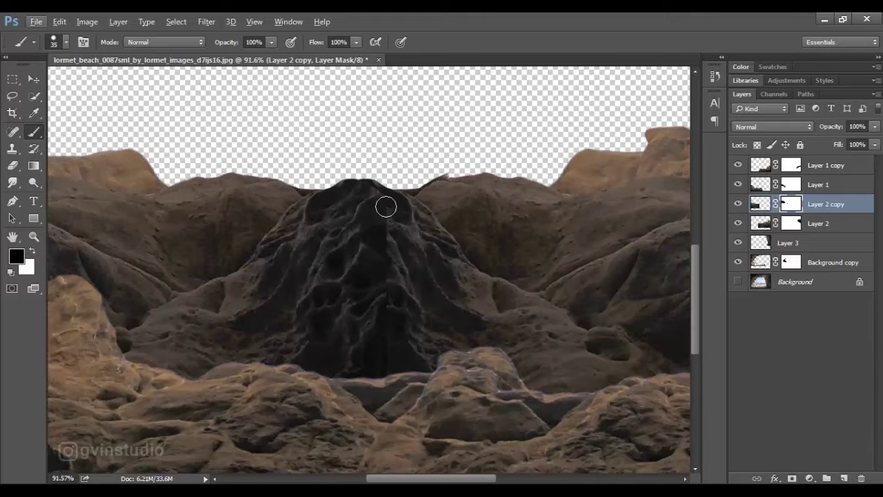
{"action": "right_click", "coordinate": [388, 221]}
{"action": "key", "text": "Escape"}
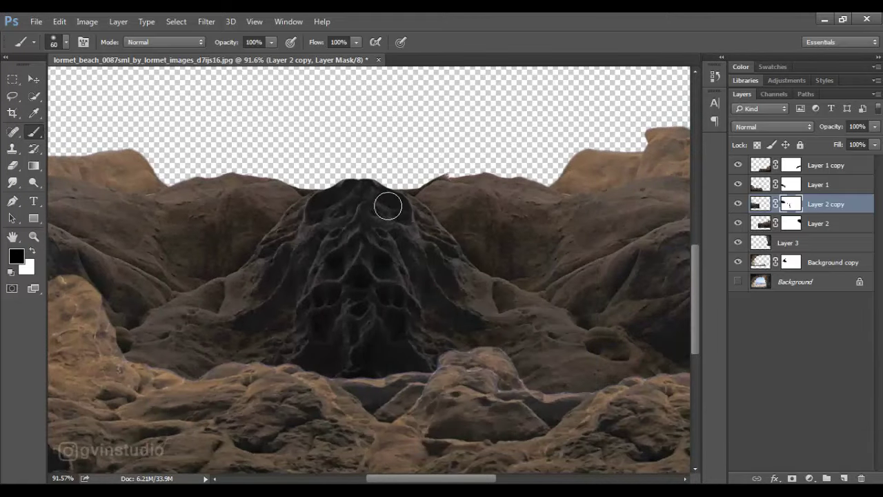
Paint on the Layer 2 mask with a 35 px brush to remove the stray spur on the ridge right of the dark central rock.
{"action": "key", "text": "v"}
{"action": "left_click", "coordinate": [816, 223]}
{"action": "key", "text": "b"}
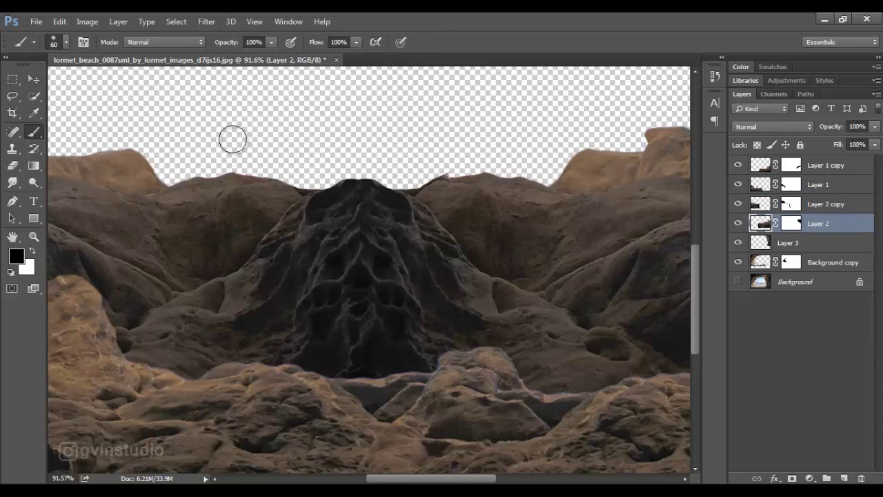
{"action": "right_click", "coordinate": [504, 267]}
{"action": "key", "text": "Escape"}
{"action": "key", "text": "bracketleft"}
{"action": "key", "text": "bracketleft"}
{"action": "key", "text": "bracketleft"}
{"action": "key", "text": "bracketleft"}
{"action": "left_click", "coordinate": [462, 162]}
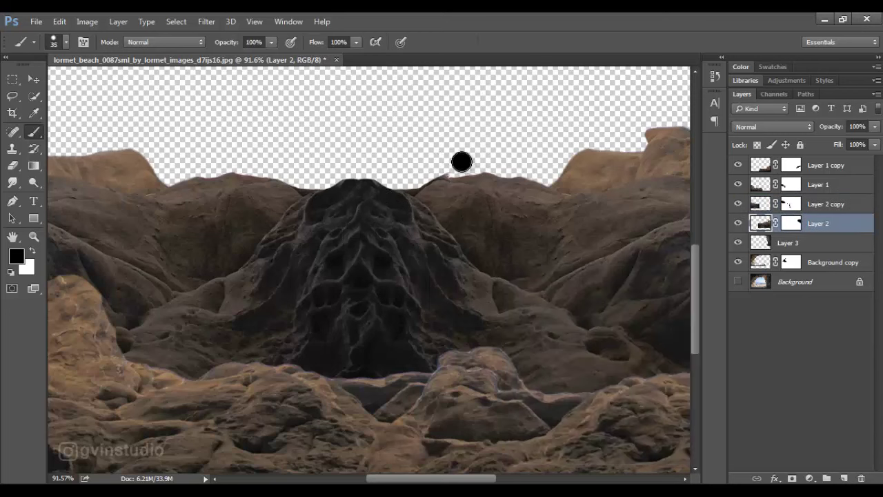
{"action": "key", "text": "ctrl+backslash"}
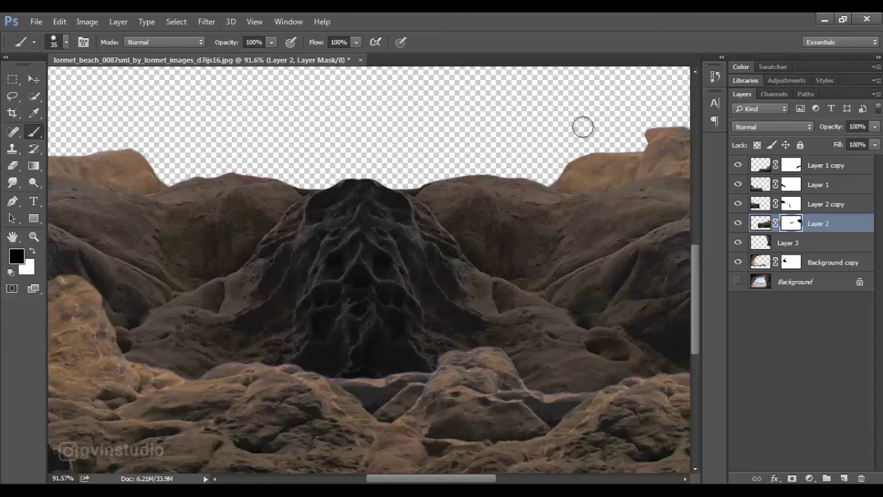
{"action": "left_click_drag", "start_coordinate": [582, 127], "coordinate": [416, 182]}
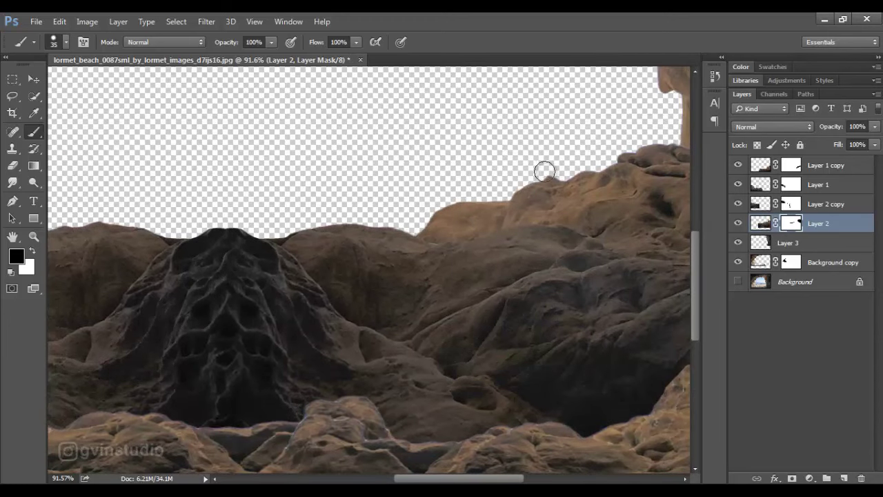
Group Layer 1, Layer 2 and their copies into one group, and toggle the group's visibility to check it.
{"action": "left_click", "coordinate": [39, 78]}
{"action": "scroll", "coordinate": [382, 234], "scroll_direction": "down", "scroll_amount": 14}
{"action": "scroll", "coordinate": [419, 251], "scroll_direction": "up", "scroll_amount": 6}
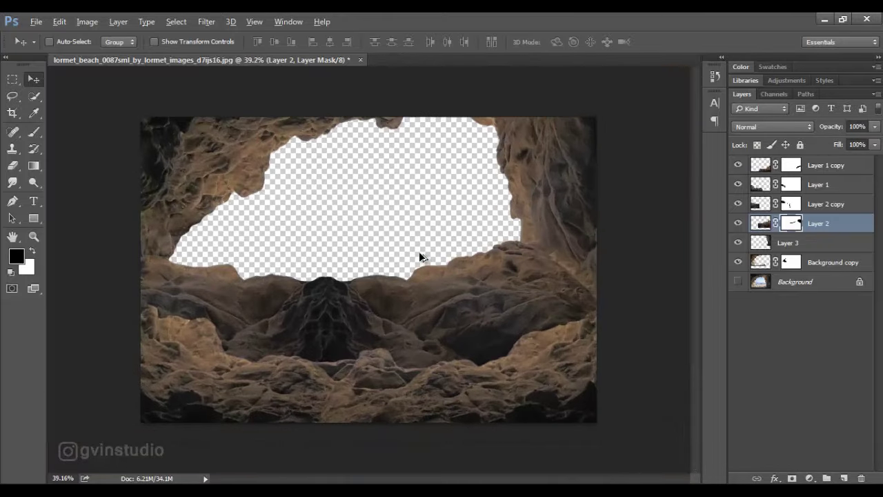
{"action": "scroll", "coordinate": [419, 255], "scroll_direction": "up", "scroll_amount": 1}
{"action": "scroll", "coordinate": [418, 255], "scroll_direction": "down", "scroll_amount": 2}
{"action": "scroll", "coordinate": [419, 256], "scroll_direction": "up", "scroll_amount": 1}
{"action": "key", "text": "ctrl+g"}
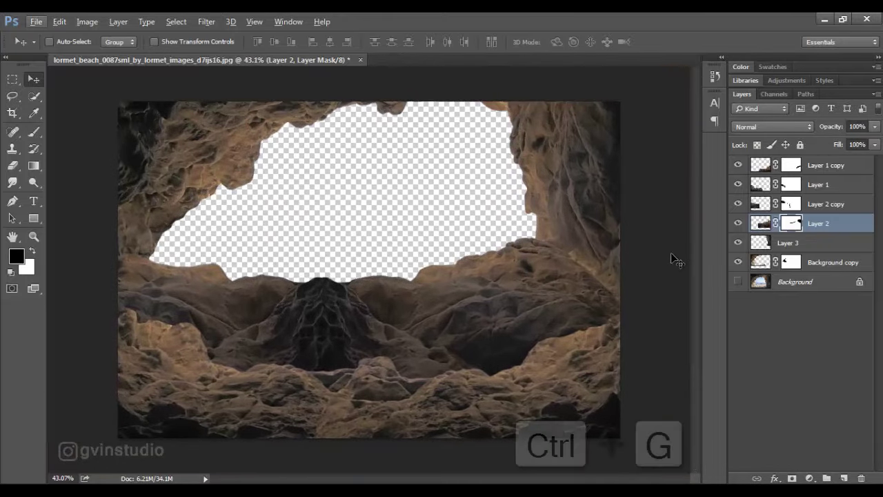
{"action": "left_click", "coordinate": [737, 162]}
{"action": "left_click", "coordinate": [738, 163]}
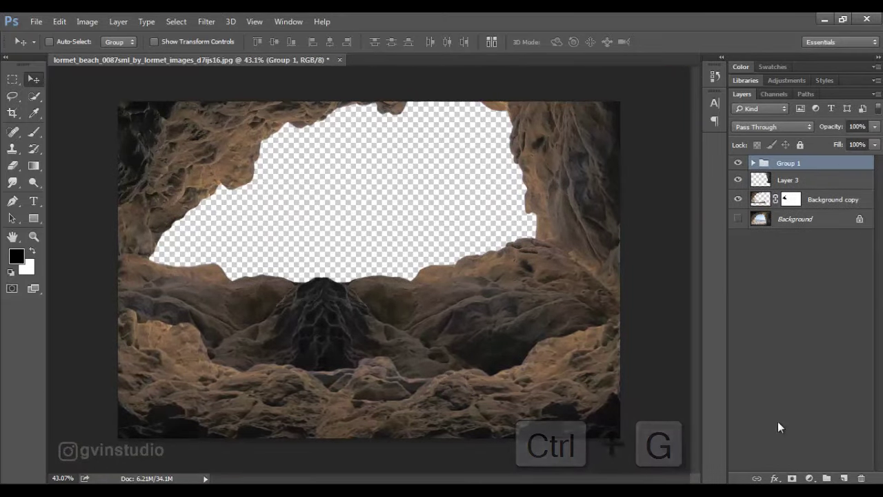
Add an Exposure adjustment clipped to Group 1 and lower the exposure to darken the foreground rocks.
{"action": "left_click", "coordinate": [809, 478]}
{"action": "left_click", "coordinate": [793, 289]}
{"action": "left_click_drag", "start_coordinate": [655, 225], "coordinate": [626, 227]}
{"action": "left_click", "coordinate": [746, 144]}
Paint on the Exposure 1 mask with a soft 175 px black brush at 57% flow to brighten the ledge along the opening.
{"action": "left_click", "coordinate": [34, 132]}
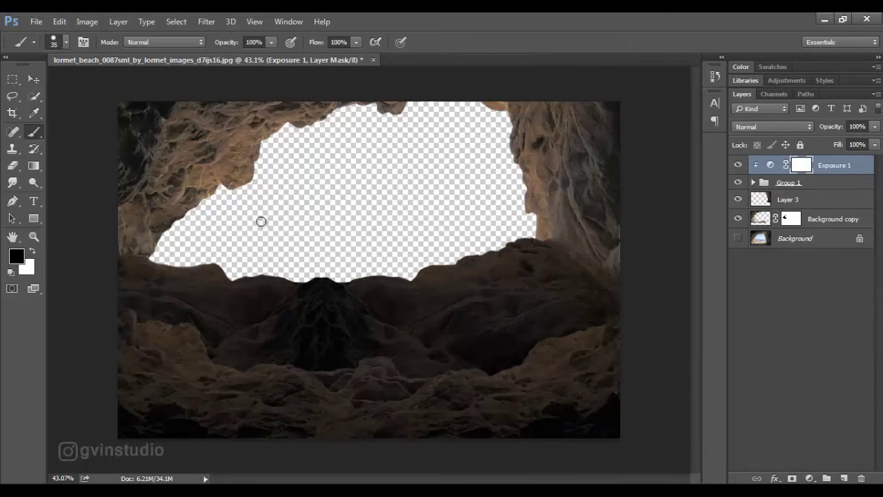
{"action": "key", "text": "bracketright"}
{"action": "key", "text": "bracketright"}
{"action": "key", "text": "bracketright"}
{"action": "key", "text": "bracketright"}
{"action": "key", "text": "bracketright"}
{"action": "key", "text": "bracketright"}
{"action": "key", "text": "bracketright"}
{"action": "key", "text": "bracketright"}
{"action": "key", "text": "bracketright"}
{"action": "key", "text": "bracketright"}
{"action": "left_click_drag", "start_coordinate": [302, 48], "coordinate": [294, 48]}
{"action": "mouse_move", "coordinate": [518, 218]}
{"action": "left_mouse_down"}
{"action": "mouse_move", "coordinate": [487, 232]}
{"action": "mouse_move", "coordinate": [433, 229]}
{"action": "left_mouse_up"}
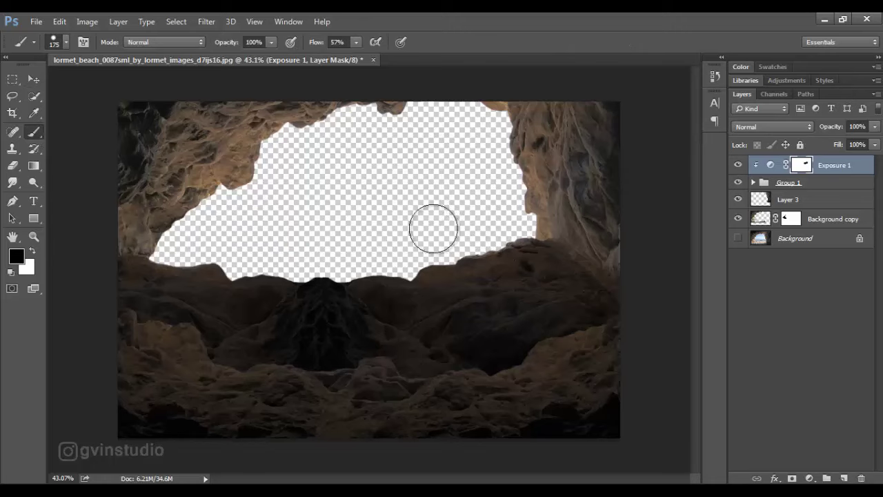
{"action": "right_click", "coordinate": [434, 227]}
{"action": "left_click", "coordinate": [591, 73]}
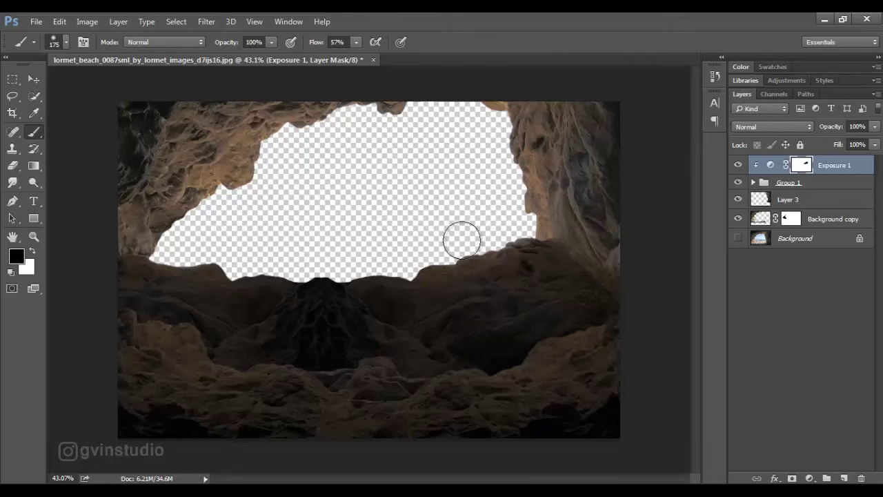
{"action": "mouse_move", "coordinate": [461, 240]}
{"action": "left_mouse_down"}
{"action": "mouse_move", "coordinate": [372, 264]}
{"action": "mouse_move", "coordinate": [169, 251]}
{"action": "mouse_move", "coordinate": [337, 268]}
{"action": "mouse_move", "coordinate": [489, 241]}
{"action": "mouse_move", "coordinate": [236, 261]}
{"action": "left_mouse_up"}
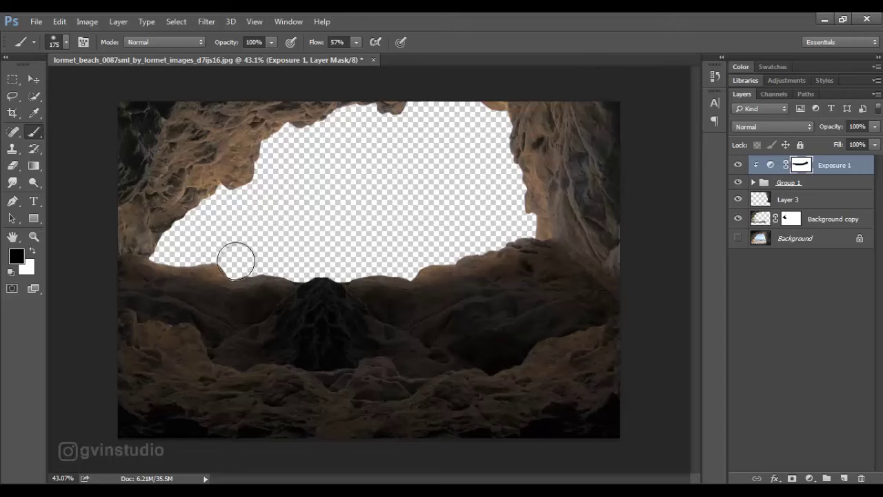
Expand Group 1 and touch up the ledge's edge at the opening's lower left on the Layer 2 copy mask with a 50 px brush.
{"action": "left_click", "coordinate": [753, 183]}
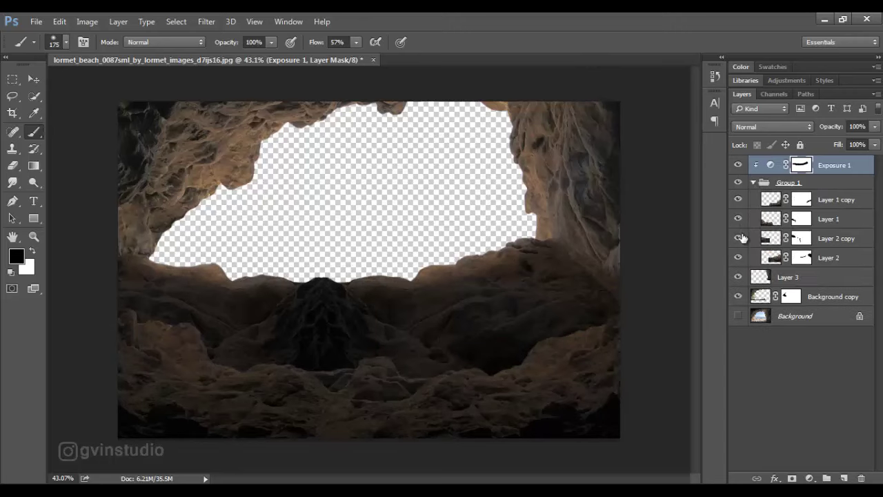
{"action": "left_click", "coordinate": [801, 238]}
{"action": "right_click", "coordinate": [356, 264]}
{"action": "left_click", "coordinate": [589, 40]}
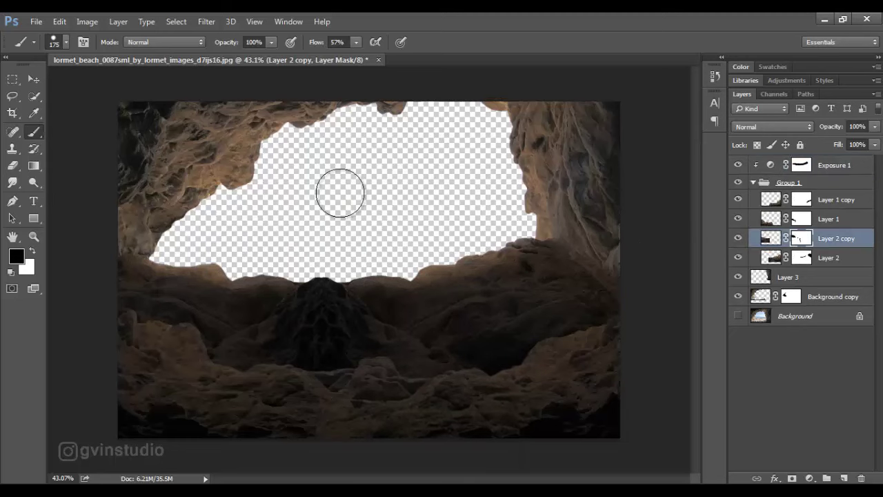
{"action": "key", "text": "bracketleft"}
{"action": "key", "text": "bracketleft"}
{"action": "key", "text": "bracketleft"}
{"action": "key", "text": "bracketleft"}
{"action": "key", "text": "bracketleft"}
{"action": "key", "text": "bracketleft"}
{"action": "key", "text": "bracketleft"}
{"action": "key", "text": "bracketleft"}
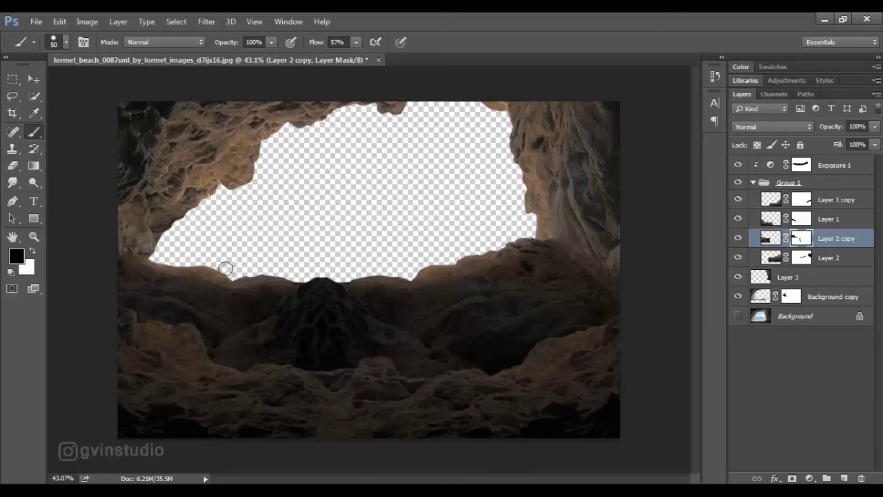
{"action": "key", "text": "v"}
{"action": "scroll", "coordinate": [373, 240], "scroll_direction": "down", "scroll_amount": 5}
{"action": "scroll", "coordinate": [374, 240], "scroll_direction": "up", "scroll_amount": 5}
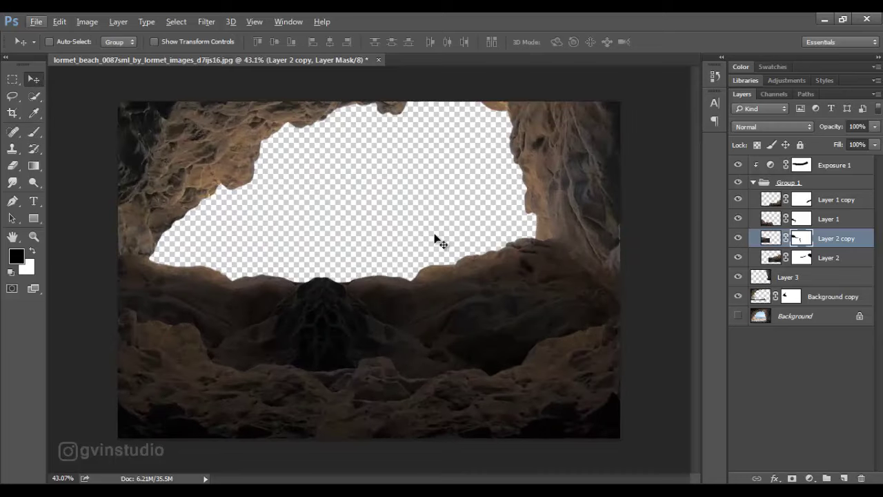
Collapse Group 1 and add a clipped Levels adjustment above Exposure 1, reducing its white output level to darken the rocks further.
{"action": "left_click", "coordinate": [754, 183]}
{"action": "left_click", "coordinate": [831, 165]}
{"action": "left_click", "coordinate": [809, 478]}
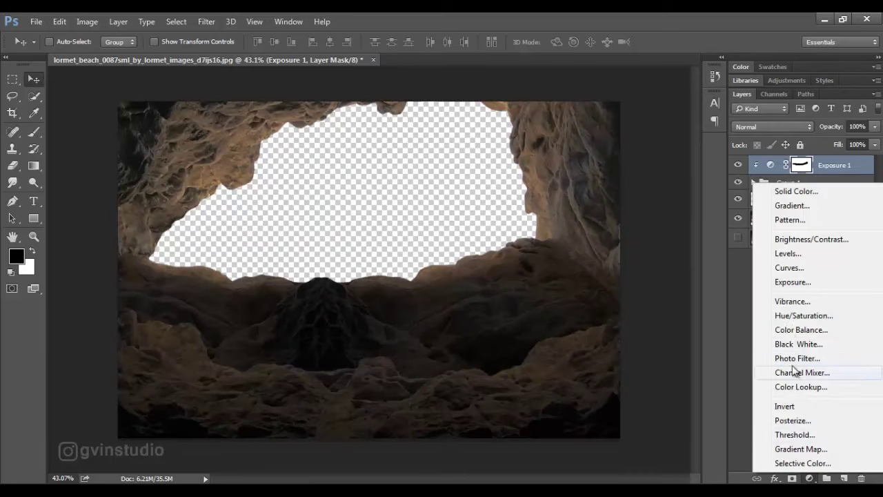
{"action": "left_click", "coordinate": [788, 253]}
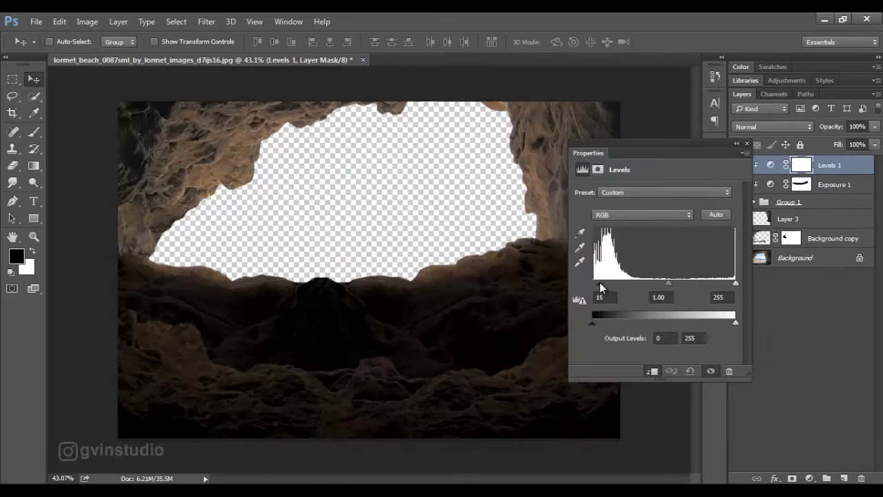
{"action": "left_click_drag", "start_coordinate": [735, 321], "coordinate": [693, 324]}
{"action": "left_click", "coordinate": [747, 143]}
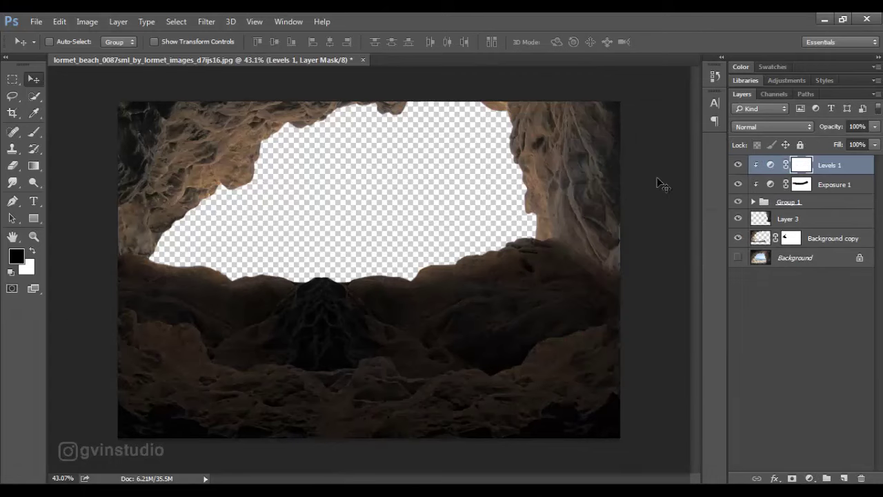
Paint black on the Levels 1 mask with a 50 px brush at 78% flow to brighten the ledge's rim along the opening.
{"action": "key", "text": "b"}
{"action": "left_click", "coordinate": [338, 42]}
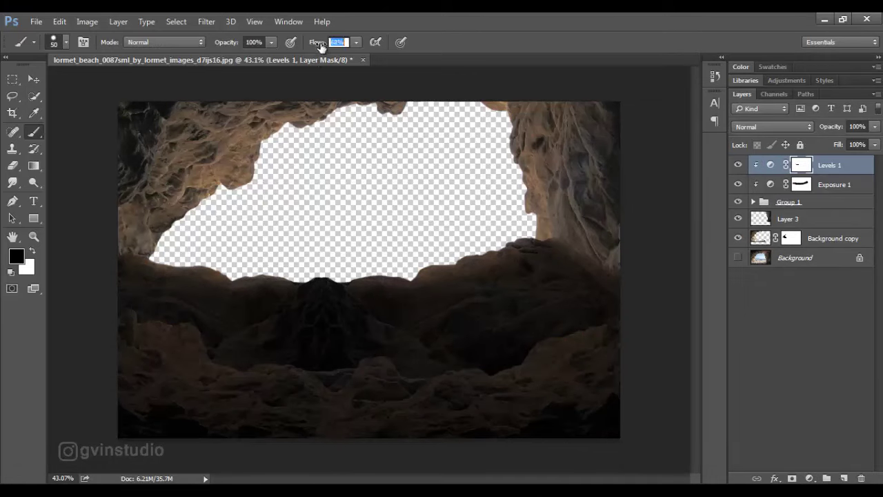
{"action": "type", "text": "78"}
{"action": "right_click", "coordinate": [406, 244]}
{"action": "left_click", "coordinate": [500, 82]}
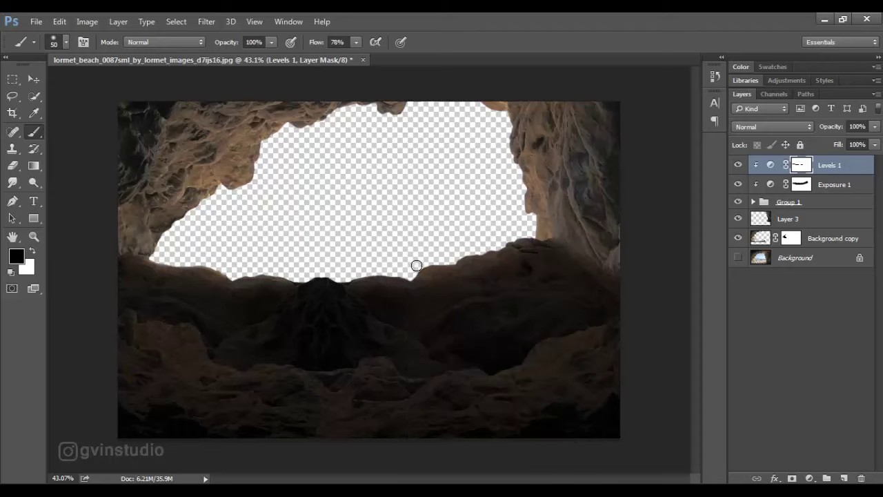
{"action": "left_click_drag", "start_coordinate": [418, 266], "coordinate": [526, 241]}
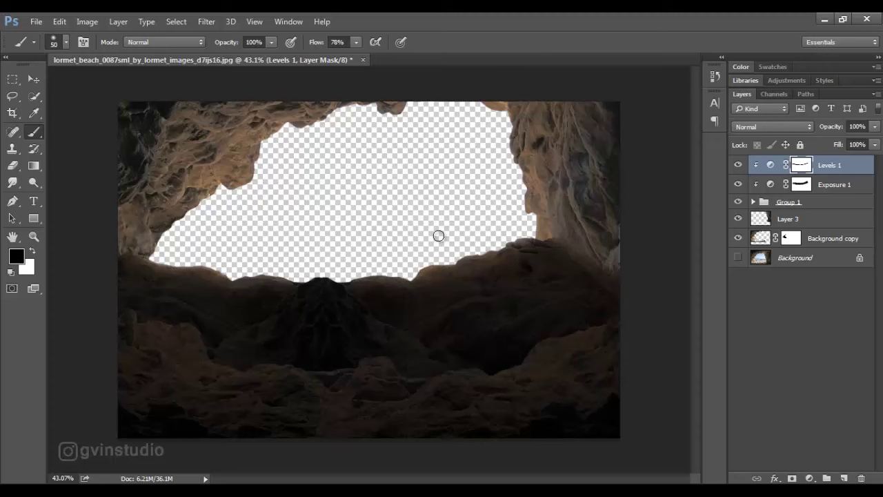
Expand Group 1 and warp Layer 1 copy to slightly reshape the rocks in the lower right of the foreground.
{"action": "left_click", "coordinate": [33, 79]}
{"action": "left_click", "coordinate": [753, 202]}
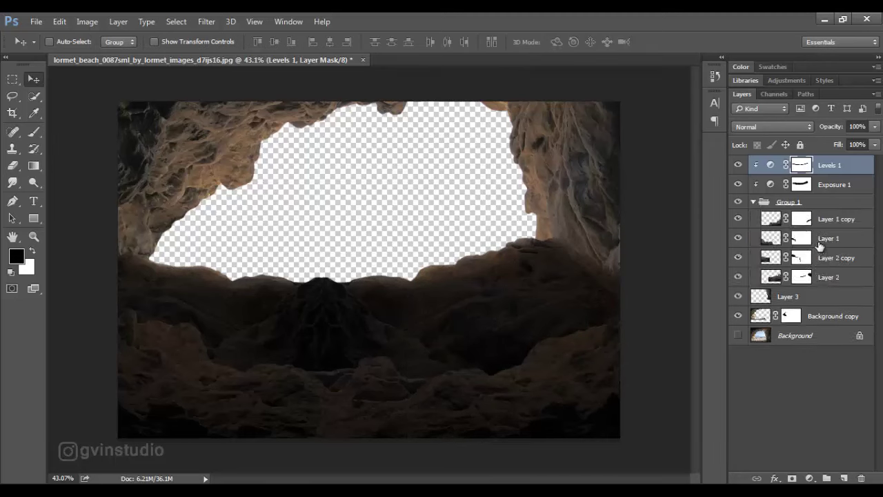
{"action": "left_click", "coordinate": [827, 221]}
{"action": "key", "text": "ctrl+t"}
{"action": "right_click", "coordinate": [586, 367]}
{"action": "left_click", "coordinate": [618, 243]}
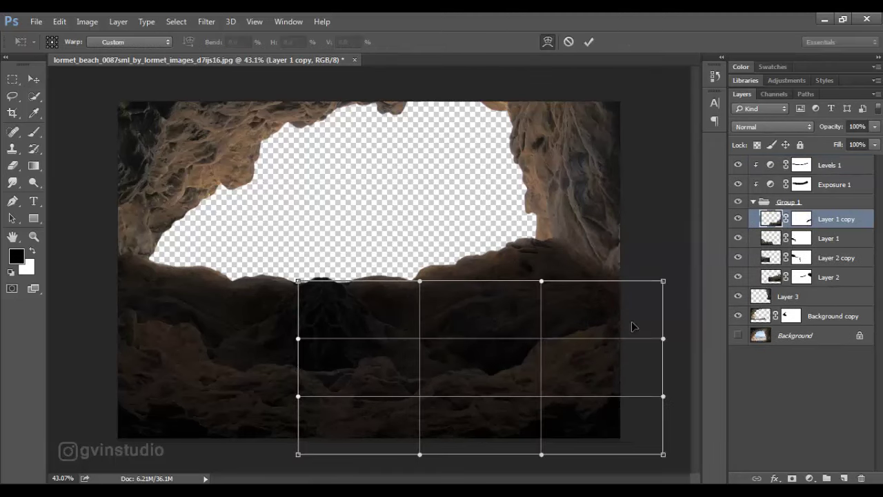
{"action": "left_click_drag", "start_coordinate": [633, 327], "coordinate": [501, 382]}
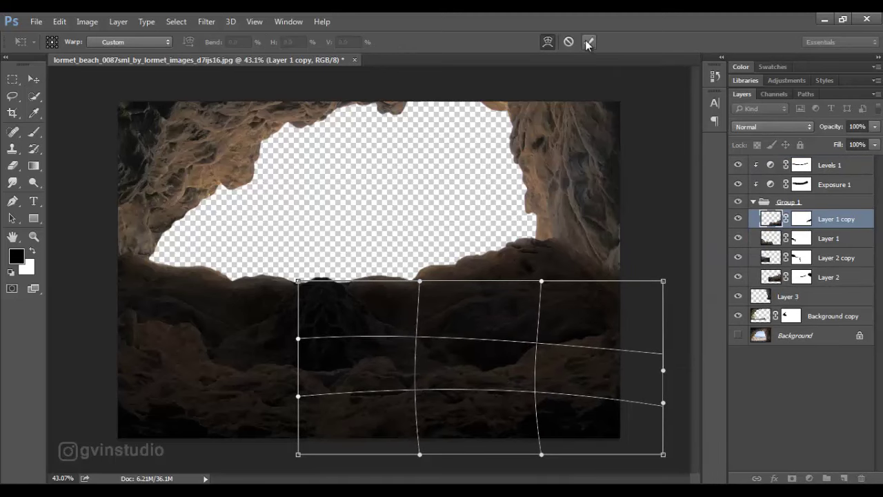
{"action": "left_click", "coordinate": [588, 41]}
Collapse Group 1 and group all layers from Background copy up to Levels 1.
{"action": "left_click", "coordinate": [753, 202]}
{"action": "left_click", "coordinate": [811, 241]}
{"action": "key", "text": "ctrl+g"}
{"action": "left_click", "coordinate": [824, 166], "text": "shift"}
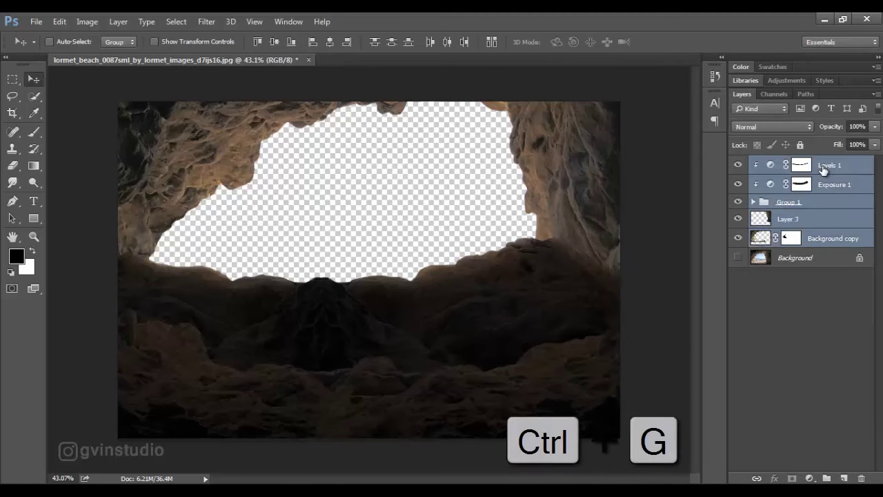
{"action": "key", "text": "ctrl+g"}
Add a new layer clipped to Group 2 in Overlay mode, filled with neutral 50% gray.
{"action": "left_click", "coordinate": [844, 478], "text": "alt"}
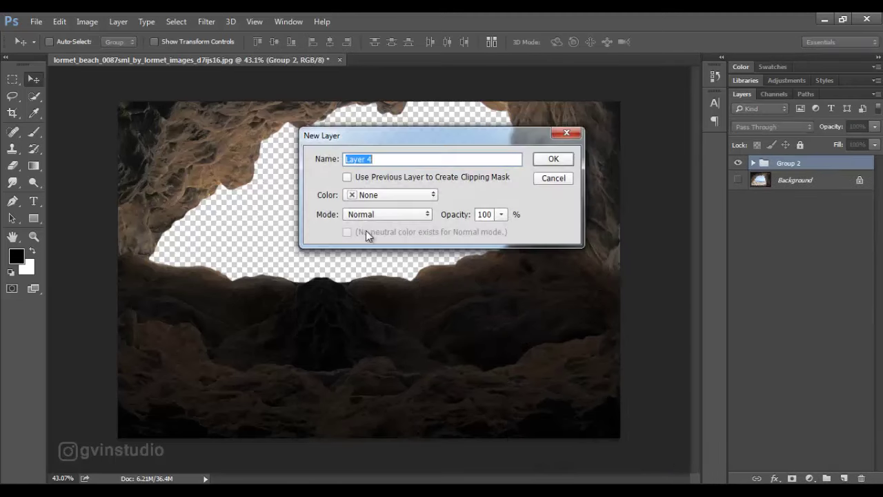
{"action": "left_click", "coordinate": [394, 213]}
{"action": "left_click", "coordinate": [386, 173]}
{"action": "left_click", "coordinate": [349, 173]}
{"action": "left_click", "coordinate": [349, 231]}
{"action": "left_click", "coordinate": [555, 158]}
Burn the foreground and the cave's outer left and right edges on Layer 4 with a 150 px brush at 50% exposure.
{"action": "right_click", "coordinate": [33, 183]}
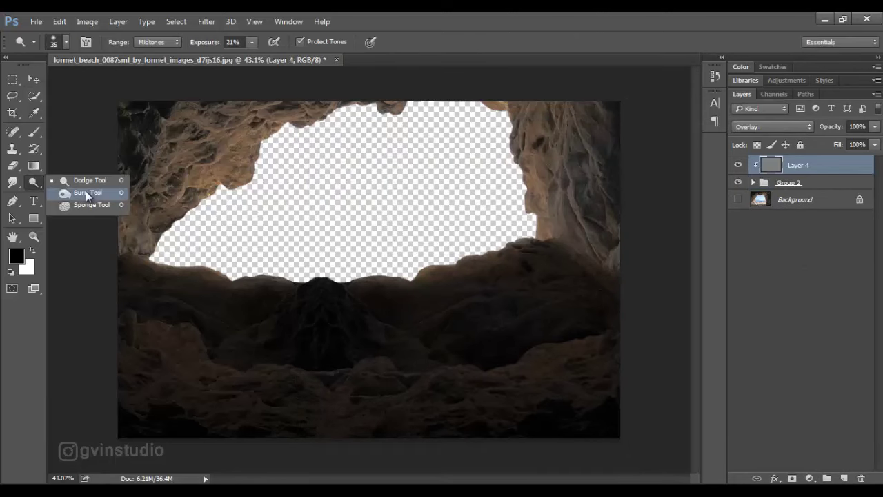
{"action": "left_click", "coordinate": [79, 191]}
{"action": "key", "text": "bracketleft"}
{"action": "key", "text": "bracketleft"}
{"action": "key", "text": "bracketleft"}
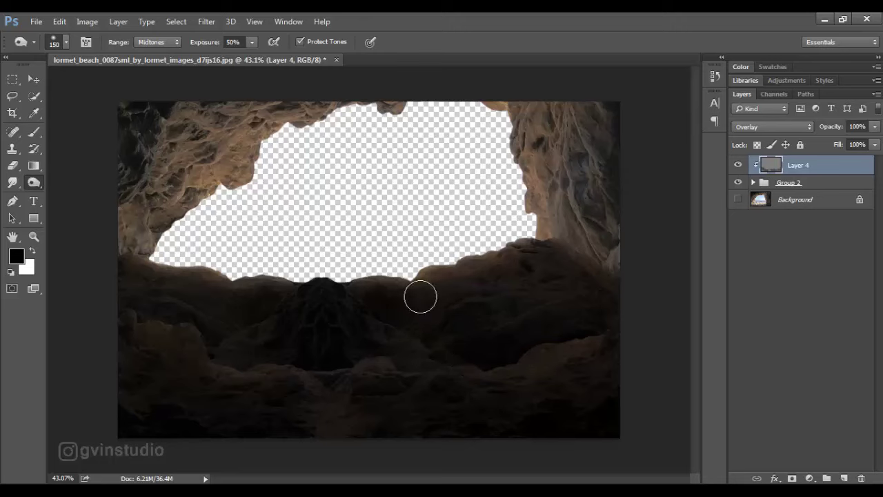
{"action": "mouse_move", "coordinate": [182, 115]}
{"action": "left_mouse_down"}
{"action": "mouse_move", "coordinate": [126, 140]}
{"action": "mouse_move", "coordinate": [147, 193]}
{"action": "mouse_move", "coordinate": [142, 213]}
{"action": "mouse_move", "coordinate": [181, 129]}
{"action": "mouse_move", "coordinate": [199, 133]}
{"action": "mouse_move", "coordinate": [298, 106]}
{"action": "mouse_move", "coordinate": [114, 222]}
{"action": "left_mouse_up"}
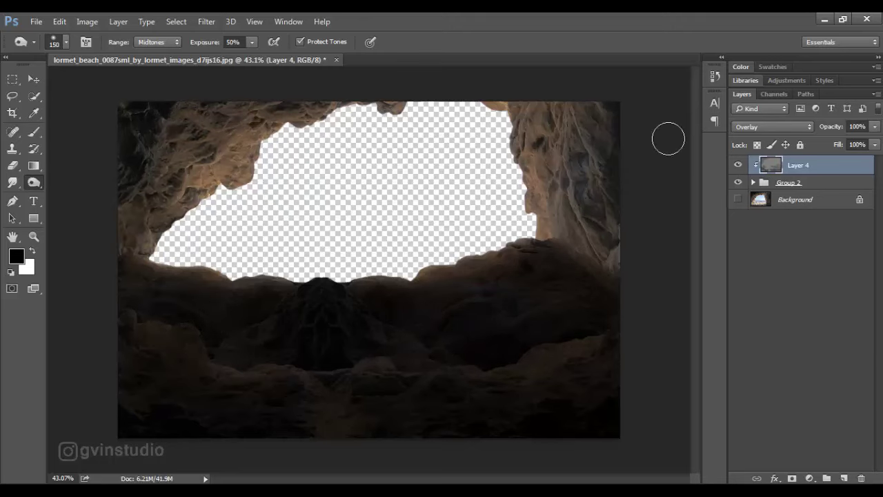
{"action": "mouse_move", "coordinate": [590, 107]}
{"action": "left_mouse_down"}
{"action": "mouse_move", "coordinate": [536, 120]}
{"action": "mouse_move", "coordinate": [566, 226]}
{"action": "mouse_move", "coordinate": [618, 246]}
{"action": "mouse_move", "coordinate": [621, 169]}
{"action": "mouse_move", "coordinate": [621, 270]}
{"action": "mouse_move", "coordinate": [555, 127]}
{"action": "mouse_move", "coordinate": [610, 255]}
{"action": "mouse_move", "coordinate": [615, 108]}
{"action": "mouse_move", "coordinate": [632, 134]}
{"action": "mouse_move", "coordinate": [625, 262]}
{"action": "left_mouse_up"}
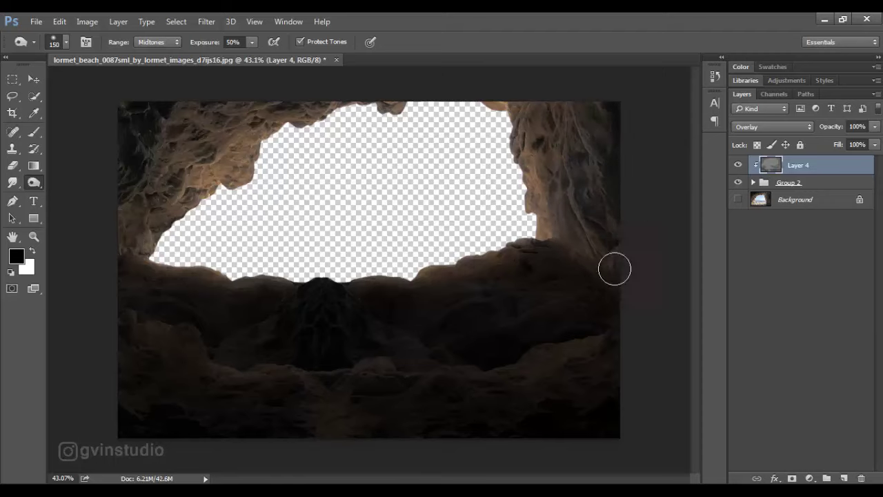
Dodge the rock rim around the opening on Layer 4 with a 45 px midtones brush at 39% exposure.
{"action": "right_click", "coordinate": [34, 182]}
{"action": "left_click", "coordinate": [74, 183]}
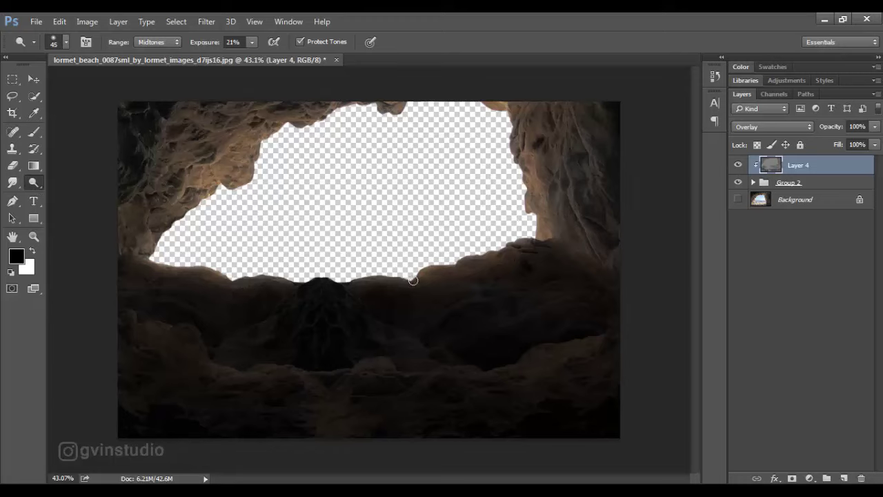
{"action": "key", "text": "3"}
{"action": "key", "text": "9"}
{"action": "mouse_move", "coordinate": [519, 239]}
{"action": "left_mouse_down"}
{"action": "mouse_move", "coordinate": [534, 235]}
{"action": "mouse_move", "coordinate": [514, 159]}
{"action": "left_mouse_up"}
{"action": "mouse_move", "coordinate": [337, 112]}
{"action": "left_mouse_down"}
{"action": "mouse_move", "coordinate": [273, 133]}
{"action": "mouse_move", "coordinate": [240, 187]}
{"action": "mouse_move", "coordinate": [213, 193]}
{"action": "mouse_move", "coordinate": [150, 255]}
{"action": "left_mouse_up"}
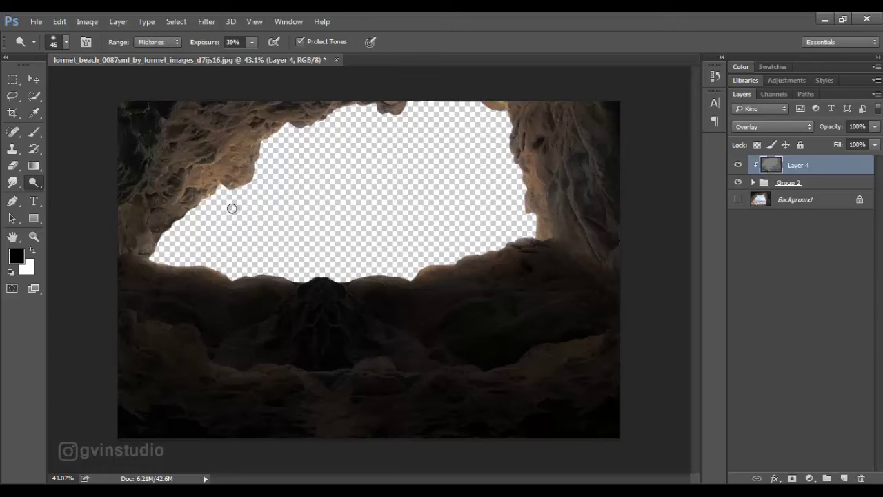
{"action": "mouse_move", "coordinate": [241, 139]}
{"action": "left_mouse_down"}
{"action": "mouse_move", "coordinate": [192, 169]}
{"action": "mouse_move", "coordinate": [250, 117]}
{"action": "mouse_move", "coordinate": [208, 131]}
{"action": "mouse_move", "coordinate": [276, 102]}
{"action": "mouse_move", "coordinate": [247, 114]}
{"action": "mouse_move", "coordinate": [332, 124]}
{"action": "mouse_move", "coordinate": [331, 105]}
{"action": "mouse_move", "coordinate": [309, 121]}
{"action": "mouse_move", "coordinate": [269, 123]}
{"action": "mouse_move", "coordinate": [286, 128]}
{"action": "mouse_move", "coordinate": [237, 145]}
{"action": "mouse_move", "coordinate": [198, 188]}
{"action": "mouse_move", "coordinate": [187, 188]}
{"action": "mouse_move", "coordinate": [188, 160]}
{"action": "mouse_move", "coordinate": [168, 162]}
{"action": "mouse_move", "coordinate": [164, 130]}
{"action": "left_mouse_up"}
Dodge the highlights of the upper-left cave wall on Layer 4 with a 30 px brush.
{"action": "key", "text": "["}
{"action": "key", "text": "["}
{"action": "key", "text": "bracketleft"}
{"action": "mouse_move", "coordinate": [184, 197]}
{"action": "left_mouse_down"}
{"action": "mouse_move", "coordinate": [170, 208]}
{"action": "mouse_move", "coordinate": [175, 224]}
{"action": "mouse_move", "coordinate": [147, 251]}
{"action": "left_mouse_up"}
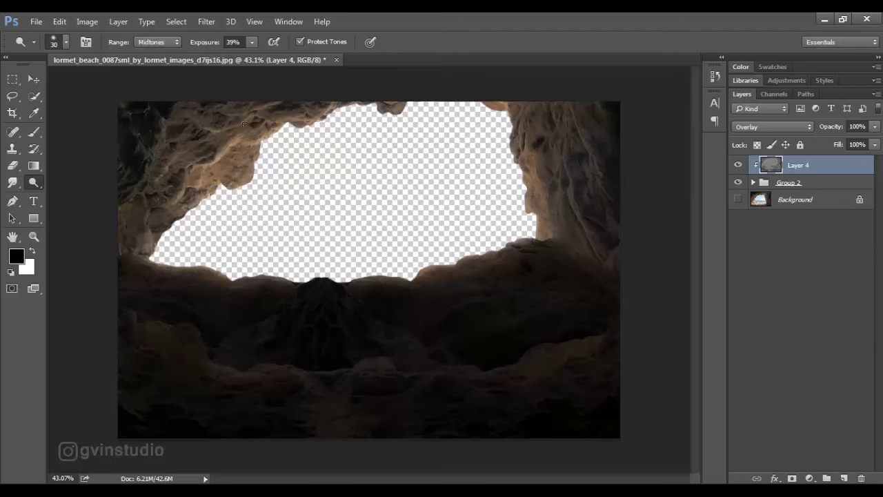
{"action": "left_click_drag", "start_coordinate": [208, 128], "coordinate": [258, 124]}
Dodge the ridges of the right cave wall and the foreground rocks on Layer 4, and touch up the left wall's highlights.
{"action": "mouse_move", "coordinate": [572, 121]}
{"action": "left_mouse_down"}
{"action": "mouse_move", "coordinate": [609, 182]}
{"action": "mouse_move", "coordinate": [603, 194]}
{"action": "mouse_move", "coordinate": [569, 176]}
{"action": "mouse_move", "coordinate": [563, 150]}
{"action": "mouse_move", "coordinate": [588, 236]}
{"action": "left_mouse_up"}
{"action": "mouse_move", "coordinate": [553, 201]}
{"action": "left_mouse_down"}
{"action": "mouse_move", "coordinate": [528, 148]}
{"action": "mouse_move", "coordinate": [529, 117]}
{"action": "mouse_move", "coordinate": [521, 133]}
{"action": "mouse_move", "coordinate": [524, 106]}
{"action": "left_mouse_up"}
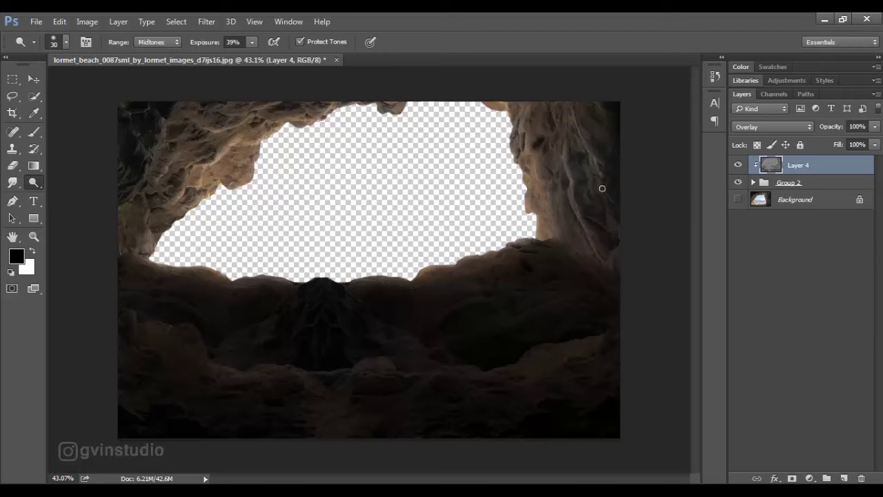
{"action": "left_click_drag", "start_coordinate": [598, 179], "coordinate": [623, 213]}
{"action": "left_click_drag", "start_coordinate": [534, 167], "coordinate": [543, 180]}
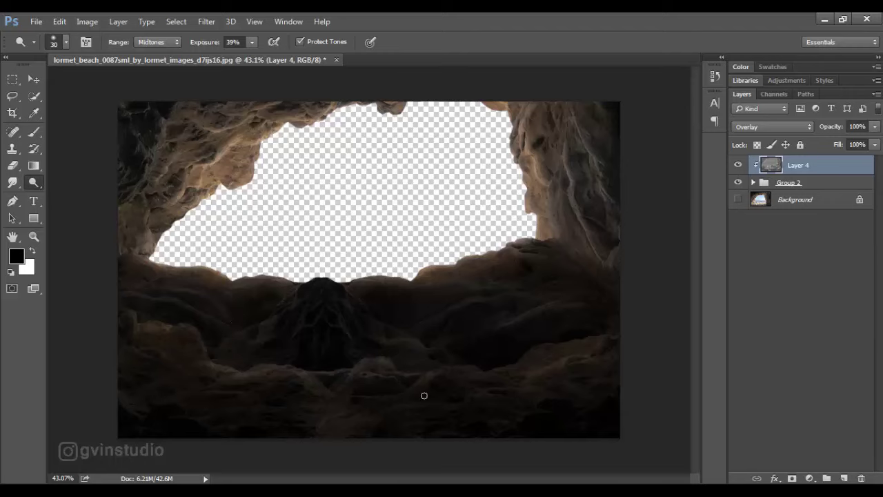
{"action": "mouse_move", "coordinate": [530, 108]}
{"action": "left_mouse_down"}
{"action": "mouse_move", "coordinate": [520, 140]}
{"action": "mouse_move", "coordinate": [544, 213]}
{"action": "left_mouse_up"}
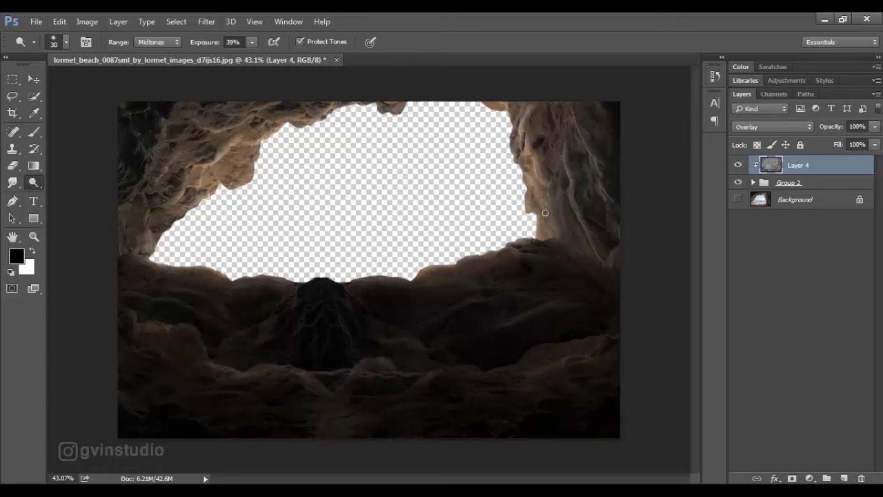
{"action": "mouse_move", "coordinate": [229, 169]}
{"action": "left_mouse_down"}
{"action": "mouse_move", "coordinate": [258, 168]}
{"action": "mouse_move", "coordinate": [235, 188]}
{"action": "mouse_move", "coordinate": [165, 202]}
{"action": "left_mouse_up"}
{"action": "mouse_move", "coordinate": [165, 124]}
{"action": "left_mouse_down"}
{"action": "mouse_move", "coordinate": [165, 145]}
{"action": "mouse_move", "coordinate": [148, 176]}
{"action": "mouse_move", "coordinate": [205, 154]}
{"action": "mouse_move", "coordinate": [228, 129]}
{"action": "mouse_move", "coordinate": [275, 106]}
{"action": "mouse_move", "coordinate": [230, 131]}
{"action": "left_mouse_up"}
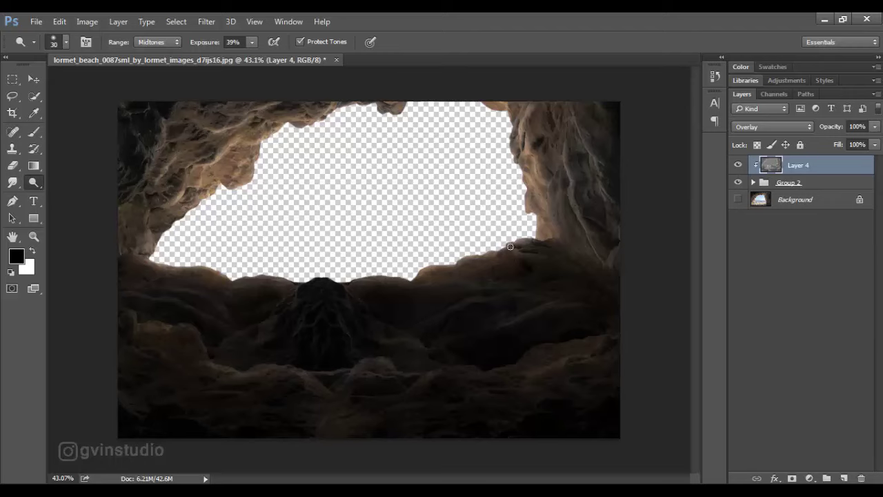
Add a clipped Color Balance adjustment above Layer 4 and shift its midtones toward cyan and blue.
{"action": "left_click", "coordinate": [810, 478]}
{"action": "left_click", "coordinate": [788, 335]}
{"action": "left_click_drag", "start_coordinate": [631, 221], "coordinate": [626, 222]}
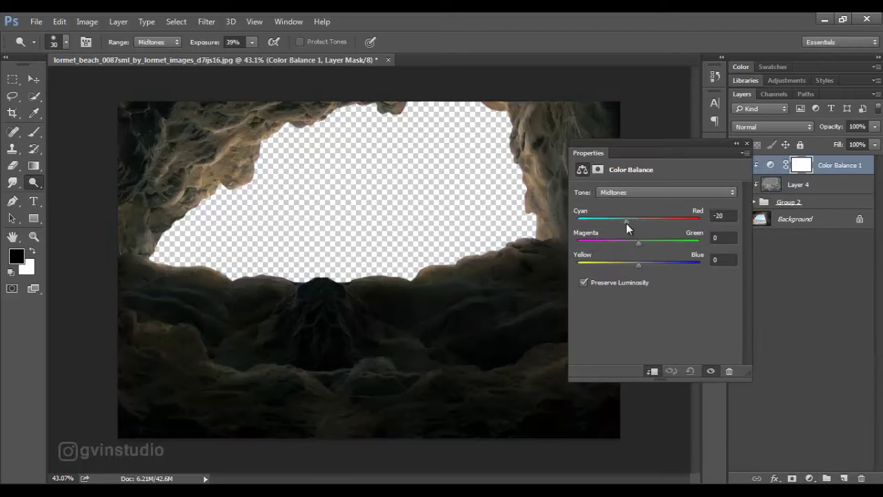
{"action": "left_click_drag", "start_coordinate": [638, 264], "coordinate": [644, 266]}
{"action": "left_click_drag", "start_coordinate": [626, 221], "coordinate": [623, 222]}
{"action": "left_click", "coordinate": [746, 143]}
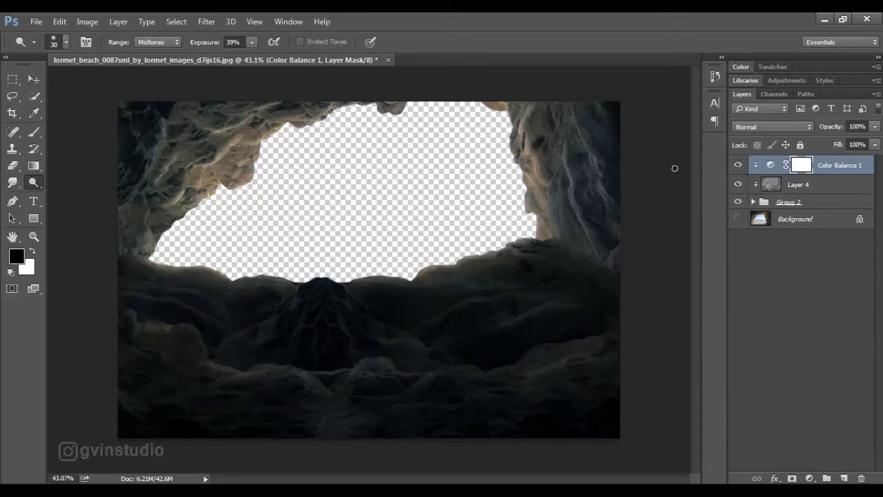
Add a clipped Brightness/Contrast adjustment with raised brightness and invert its mask to black.
{"action": "left_click", "coordinate": [809, 478]}
{"action": "left_click", "coordinate": [738, 242]}
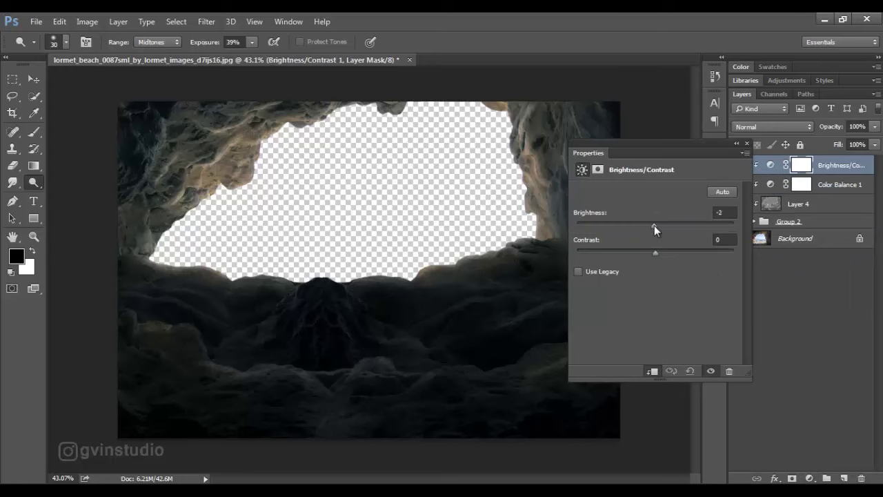
{"action": "left_click_drag", "start_coordinate": [655, 225], "coordinate": [676, 225]}
{"action": "left_click", "coordinate": [746, 143]}
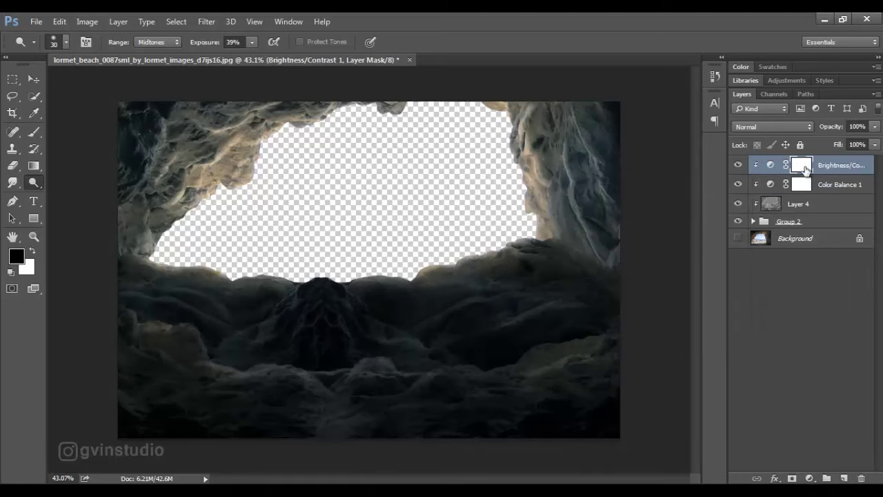
{"action": "key", "text": "ctrl+i"}
Paint white on the Brightness/Contrast mask with a 15 px brush at 53% flow along the ridges of the foreground rocks right of centre.
{"action": "left_click", "coordinate": [33, 131]}
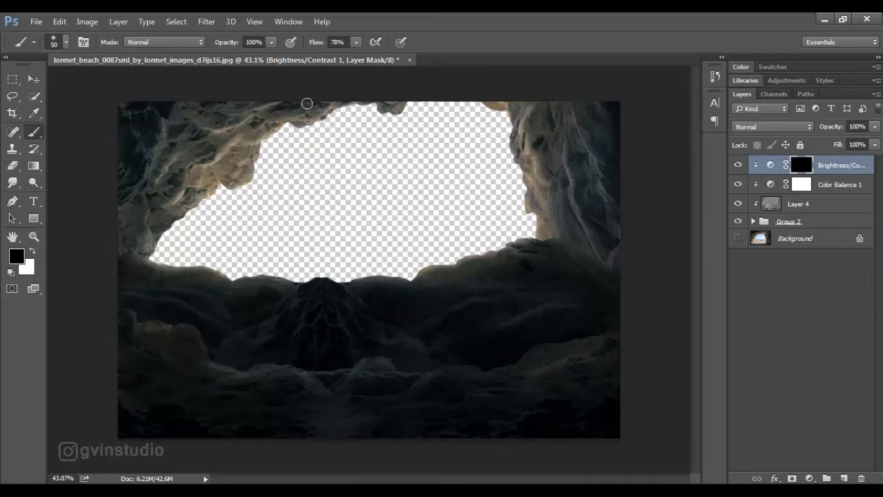
{"action": "left_click", "coordinate": [307, 46]}
{"action": "type", "text": "53"}
{"action": "key", "text": "Return"}
{"action": "key", "text": "bracketleft"}
{"action": "key", "text": "bracketleft"}
{"action": "key", "text": "bracketleft"}
{"action": "scroll", "coordinate": [487, 289], "scroll_direction": "up", "scroll_amount": 6}
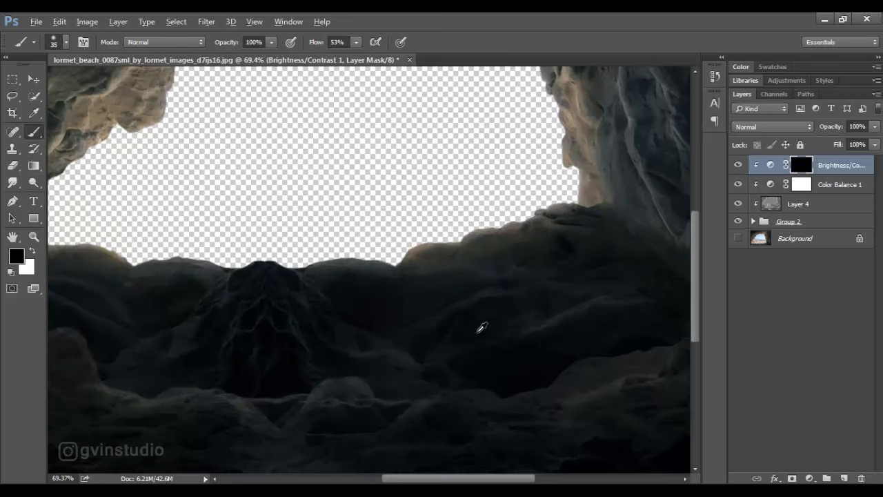
{"action": "key", "text": "bracketleft"}
{"action": "key", "text": "bracketleft"}
{"action": "key", "text": "bracketleft"}
{"action": "key", "text": "bracketleft"}
{"action": "key", "text": "x"}
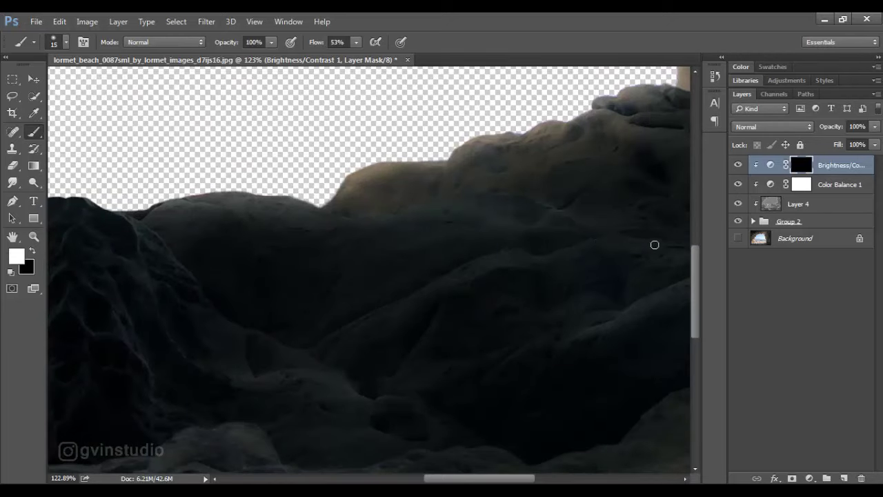
{"action": "mouse_move", "coordinate": [554, 257]}
{"action": "left_mouse_down"}
{"action": "mouse_move", "coordinate": [518, 253]}
{"action": "mouse_move", "coordinate": [440, 283]}
{"action": "left_mouse_up"}
{"action": "left_click_drag", "start_coordinate": [331, 358], "coordinate": [394, 404]}
Raise the brush flow to 65% and paint highlights on the mask along the right ledge's ridges and the lower-right rocks.
{"action": "left_click_drag", "start_coordinate": [315, 44], "coordinate": [323, 45]}
{"action": "left_click_drag", "start_coordinate": [447, 296], "coordinate": [412, 357]}
{"action": "left_click_drag", "start_coordinate": [611, 329], "coordinate": [396, 299]}
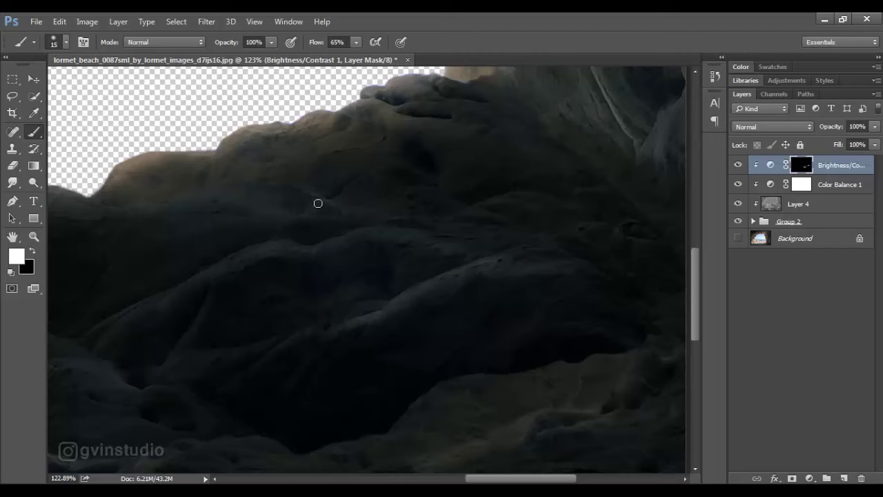
{"action": "left_click_drag", "start_coordinate": [505, 195], "coordinate": [559, 240]}
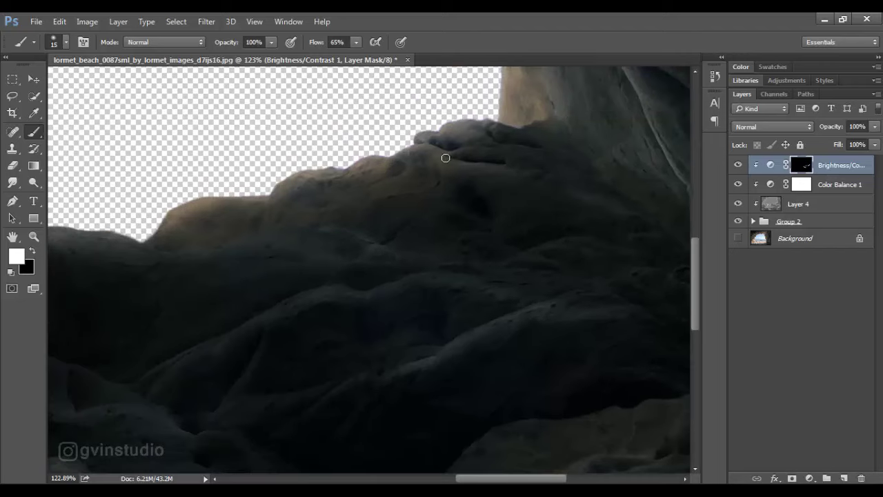
{"action": "left_click_drag", "start_coordinate": [446, 158], "coordinate": [532, 153]}
{"action": "mouse_move", "coordinate": [482, 122]}
{"action": "left_mouse_down"}
{"action": "mouse_move", "coordinate": [537, 139]}
{"action": "mouse_move", "coordinate": [512, 125]}
{"action": "left_mouse_up"}
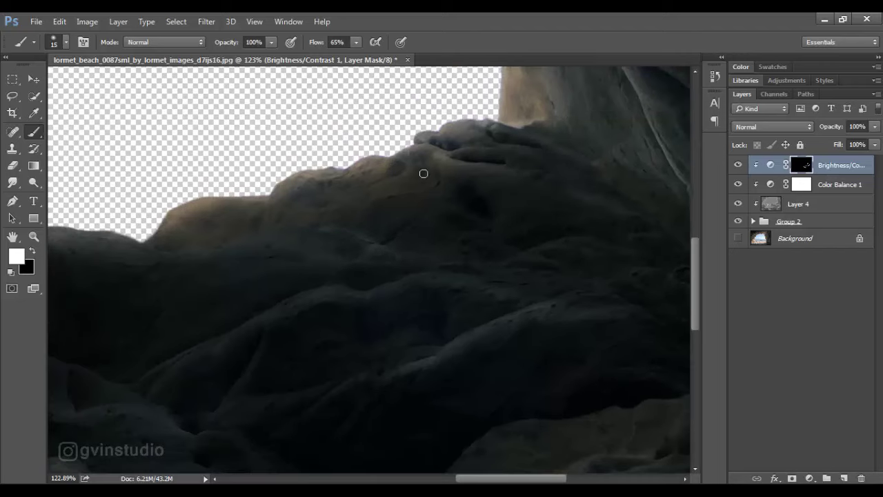
{"action": "mouse_move", "coordinate": [424, 173]}
{"action": "left_mouse_down"}
{"action": "mouse_move", "coordinate": [393, 158]}
{"action": "mouse_move", "coordinate": [315, 166]}
{"action": "left_mouse_up"}
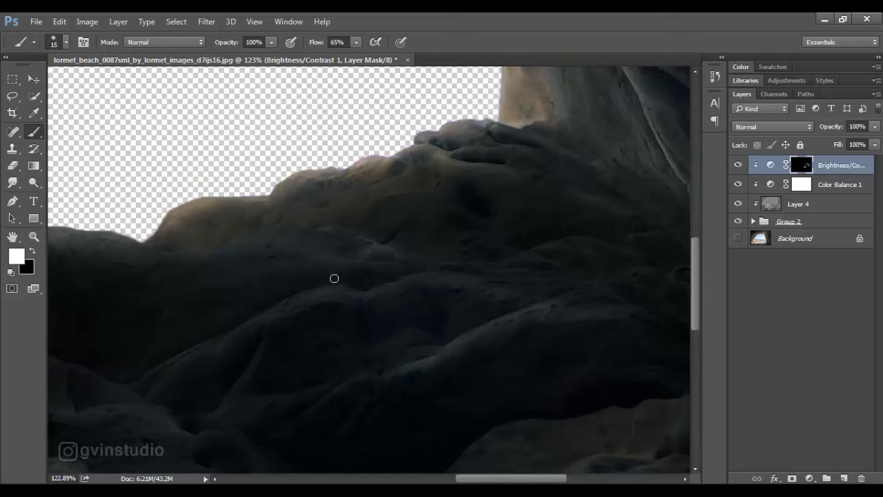
{"action": "scroll", "coordinate": [456, 161], "scroll_direction": "down", "scroll_amount": 4}
{"action": "scroll", "coordinate": [630, 284], "scroll_direction": "right", "scroll_amount": 3}
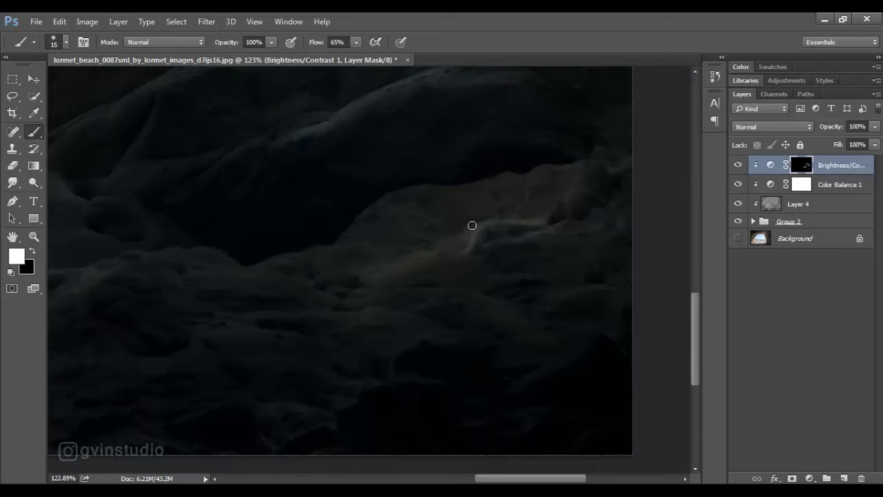
{"action": "scroll", "coordinate": [420, 248], "scroll_direction": "down", "scroll_amount": 5}
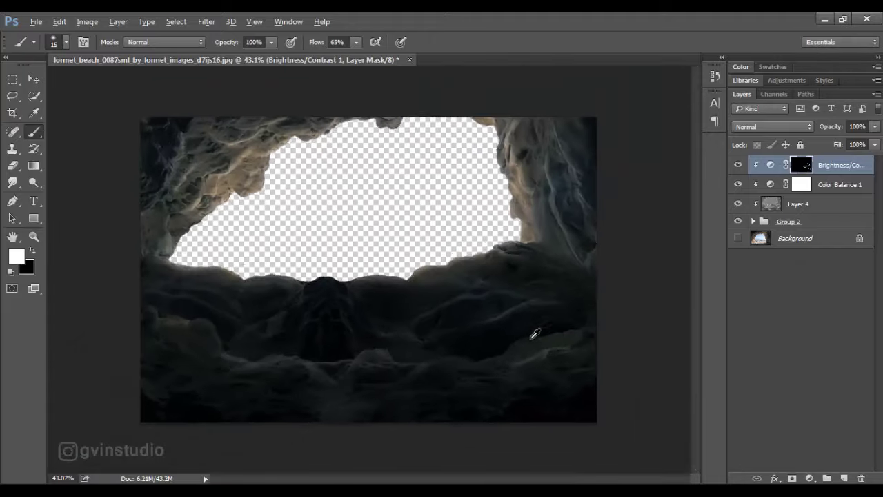
Paint white on the Brightness/Contrast mask with 45 px and 35 px brushes to highlight the lower foreground, central rock and upper-left wall.
{"action": "right_click", "coordinate": [554, 330]}
{"action": "left_click", "coordinate": [638, 47]}
{"action": "key", "text": "bracketright"}
{"action": "key", "text": "bracketright"}
{"action": "key", "text": "bracketright"}
{"action": "key", "text": "bracketright"}
{"action": "key", "text": "bracketright"}
{"action": "key", "text": "bracketright"}
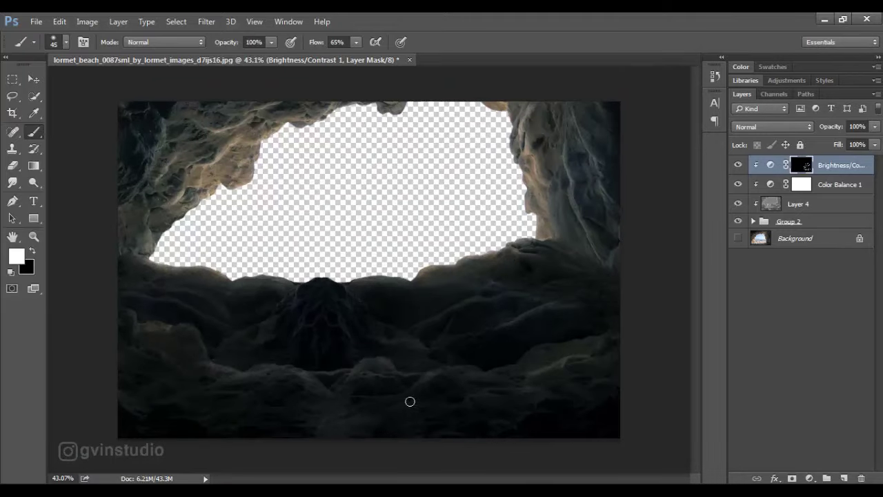
{"action": "mouse_move", "coordinate": [422, 381]}
{"action": "left_mouse_down"}
{"action": "mouse_move", "coordinate": [387, 361]}
{"action": "mouse_move", "coordinate": [355, 359]}
{"action": "left_mouse_up"}
{"action": "mouse_move", "coordinate": [324, 384]}
{"action": "left_mouse_down"}
{"action": "mouse_move", "coordinate": [267, 380]}
{"action": "mouse_move", "coordinate": [274, 388]}
{"action": "mouse_move", "coordinate": [238, 393]}
{"action": "mouse_move", "coordinate": [258, 432]}
{"action": "left_mouse_up"}
{"action": "mouse_move", "coordinate": [274, 304]}
{"action": "left_mouse_down"}
{"action": "mouse_move", "coordinate": [313, 296]}
{"action": "mouse_move", "coordinate": [289, 305]}
{"action": "left_mouse_up"}
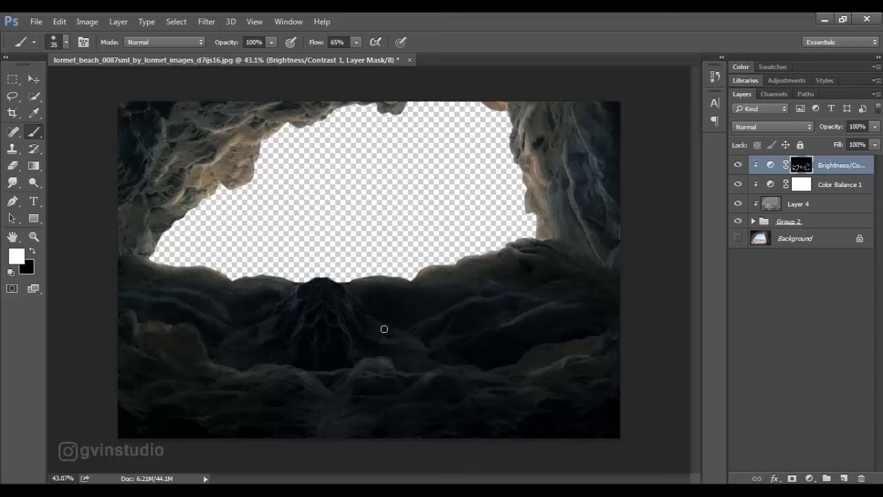
{"action": "mouse_move", "coordinate": [253, 151]}
{"action": "left_mouse_down"}
{"action": "mouse_move", "coordinate": [238, 173]}
{"action": "mouse_move", "coordinate": [243, 139]}
{"action": "mouse_move", "coordinate": [180, 197]}
{"action": "mouse_move", "coordinate": [271, 136]}
{"action": "mouse_move", "coordinate": [244, 142]}
{"action": "mouse_move", "coordinate": [251, 117]}
{"action": "mouse_move", "coordinate": [259, 125]}
{"action": "mouse_move", "coordinate": [267, 109]}
{"action": "mouse_move", "coordinate": [215, 116]}
{"action": "left_mouse_up"}
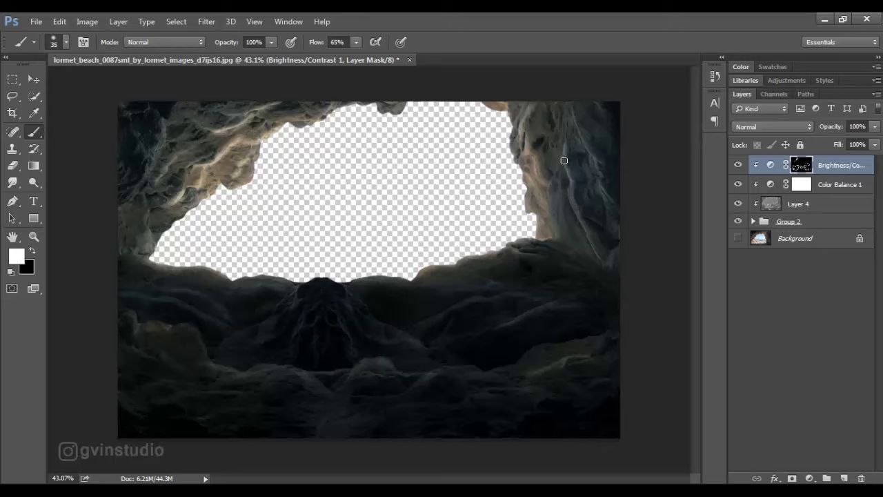
Paint white on the Brightness/Contrast mask with a 35 px brush at 65% flow to highlight the right cave wall.
{"action": "mouse_move", "coordinate": [561, 158]}
{"action": "left_mouse_down"}
{"action": "mouse_move", "coordinate": [585, 225]}
{"action": "mouse_move", "coordinate": [596, 184]}
{"action": "mouse_move", "coordinate": [605, 198]}
{"action": "mouse_move", "coordinate": [578, 131]}
{"action": "mouse_move", "coordinate": [594, 158]}
{"action": "mouse_move", "coordinate": [542, 153]}
{"action": "mouse_move", "coordinate": [548, 193]}
{"action": "mouse_move", "coordinate": [526, 151]}
{"action": "mouse_move", "coordinate": [532, 110]}
{"action": "mouse_move", "coordinate": [527, 173]}
{"action": "mouse_move", "coordinate": [549, 238]}
{"action": "left_mouse_up"}
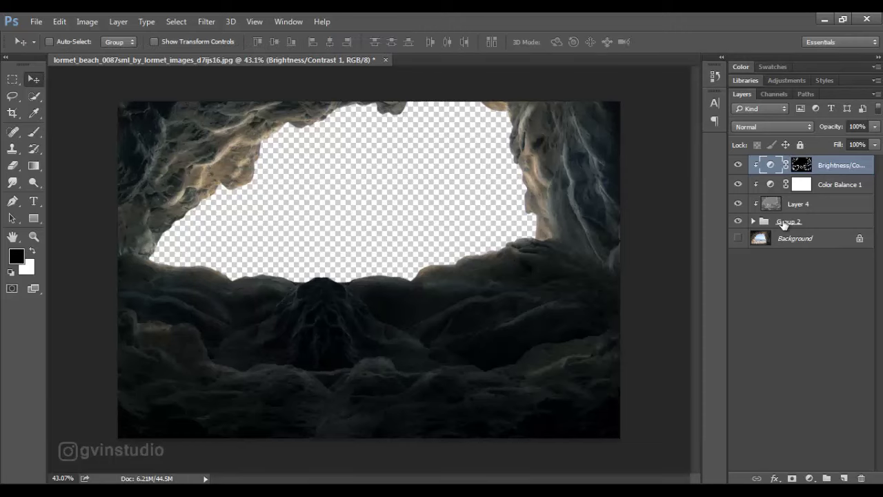
Convert Group 2 to a smart object and apply the Camera Raw Filter to strengthen the rock's texture detail.
{"action": "right_click", "coordinate": [784, 224]}
{"action": "left_click", "coordinate": [672, 200]}
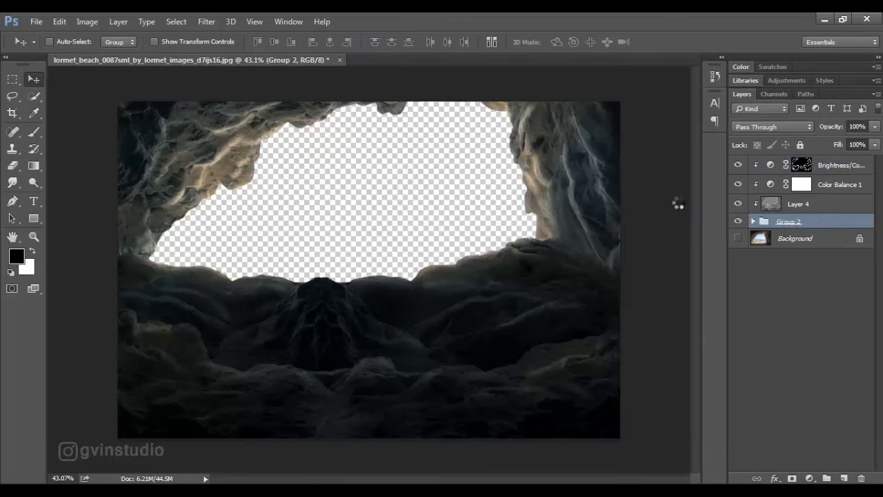
{"action": "left_click", "coordinate": [206, 21]}
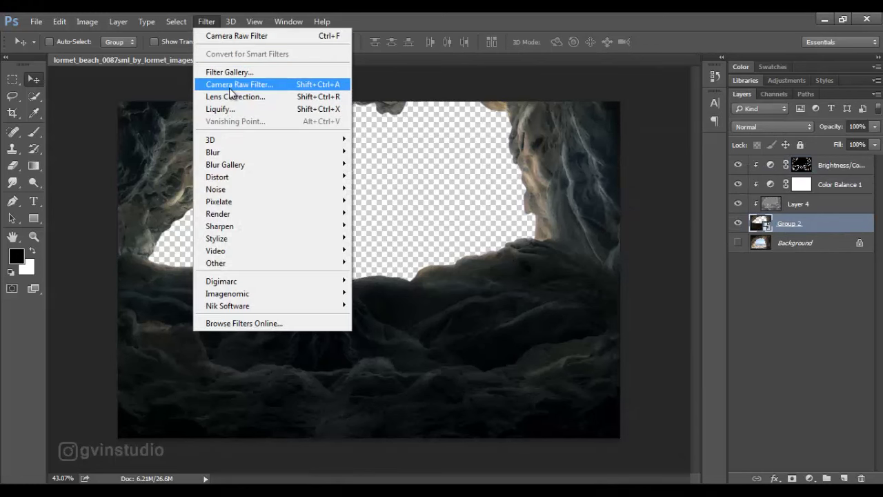
{"action": "left_click", "coordinate": [229, 84]}
{"action": "left_click_drag", "start_coordinate": [666, 410], "coordinate": [724, 410]}
{"action": "left_click", "coordinate": [729, 461]}
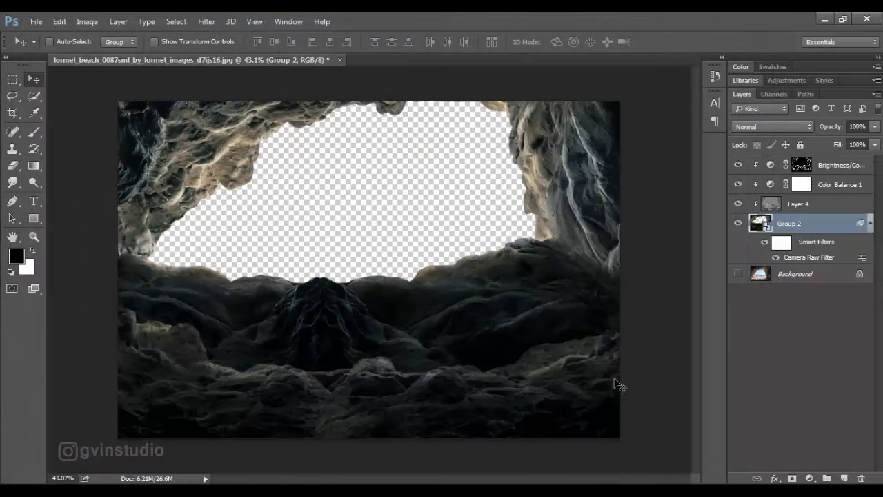
Add a clipped Levels adjustment above the Brightness/Contrast layer and lower its output white level to 169.
{"action": "scroll", "coordinate": [524, 342], "scroll_direction": "up", "scroll_amount": 2}
{"action": "left_click", "coordinate": [832, 166]}
{"action": "left_click", "coordinate": [810, 478]}
{"action": "left_click", "coordinate": [789, 255]}
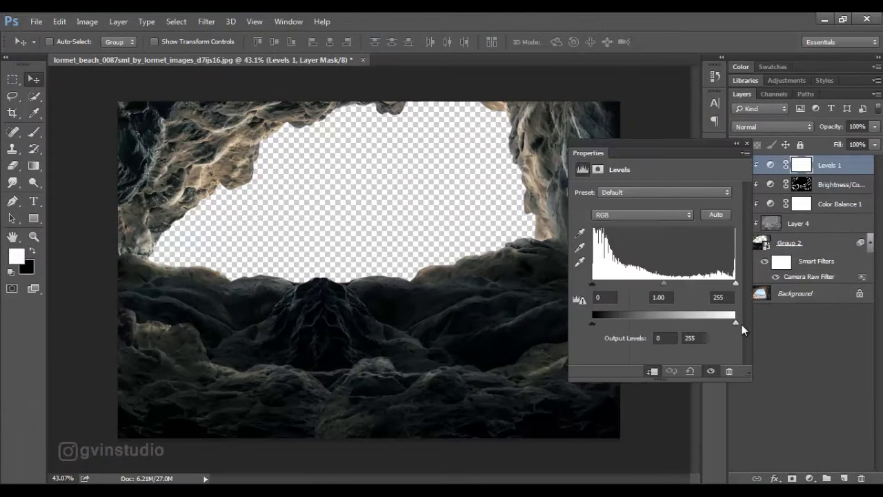
{"action": "left_click_drag", "start_coordinate": [736, 324], "coordinate": [700, 323]}
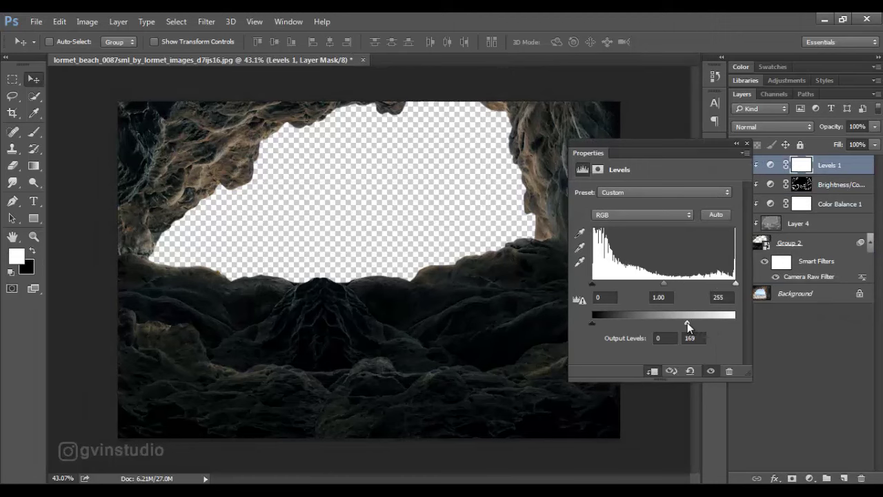
{"action": "left_click", "coordinate": [747, 144]}
Paint black on the Levels mask with a 40 px brush at 11% flow to bring back the lit rock areas.
{"action": "left_click", "coordinate": [31, 252]}
{"action": "left_click", "coordinate": [33, 166]}
{"action": "left_click", "coordinate": [34, 132]}
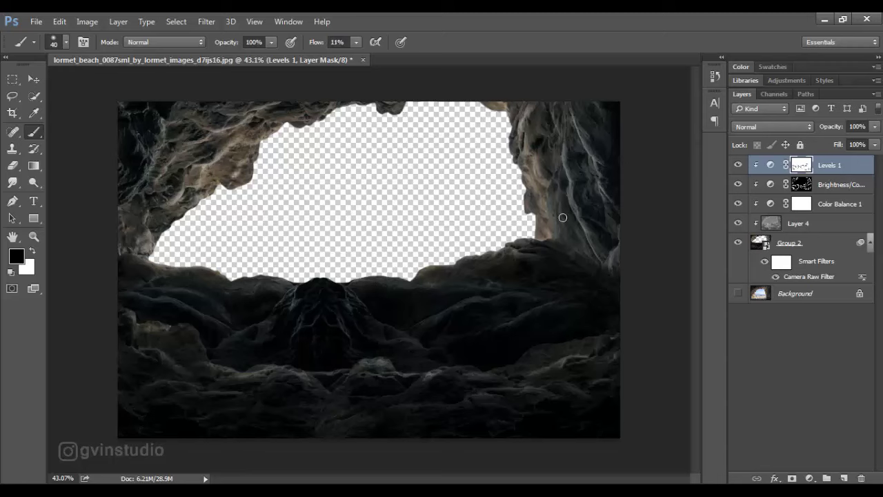
Collapse Group 2's smart filter list and add a layer mask to Group 2.
{"action": "left_click", "coordinate": [870, 242]}
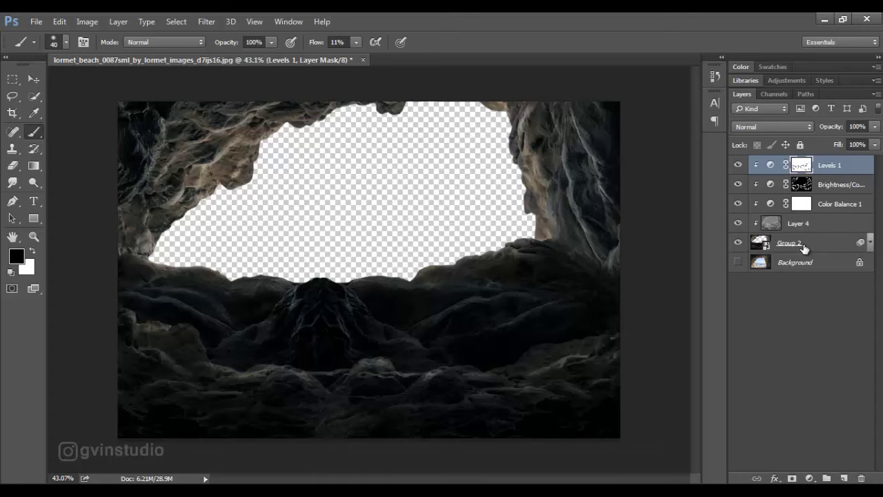
{"action": "left_click", "coordinate": [803, 244]}
{"action": "left_click", "coordinate": [792, 478]}
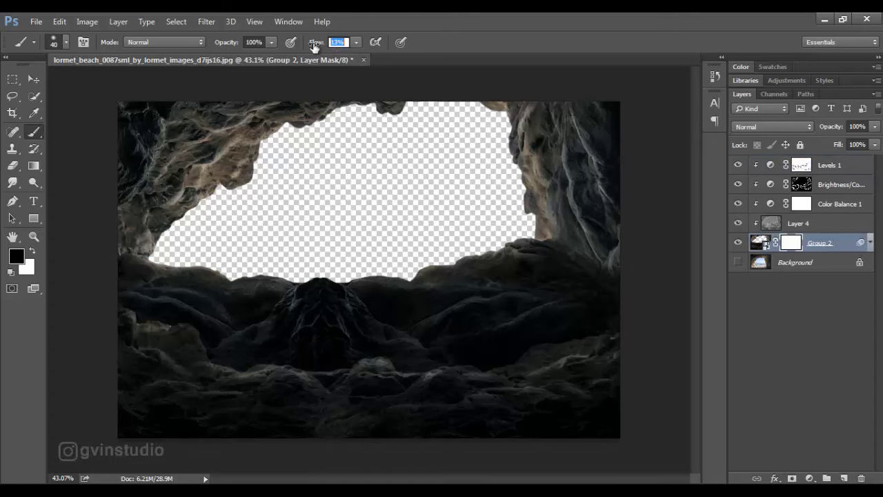
Paint black on the Group 2 mask with a 20 px brush at 100% flow to cut away the pale rock at the right wall's base.
{"action": "scroll", "coordinate": [508, 272], "scroll_direction": "up", "scroll_amount": 18}
{"action": "left_click_drag", "start_coordinate": [315, 47], "coordinate": [372, 50]}
{"action": "key", "text": "bracketleft"}
{"action": "right_click", "coordinate": [420, 104]}
{"action": "left_click", "coordinate": [462, 221]}
{"action": "left_click", "coordinate": [572, 84]}
{"action": "key", "text": "bracketleft"}
{"action": "key", "text": "bracketleft"}
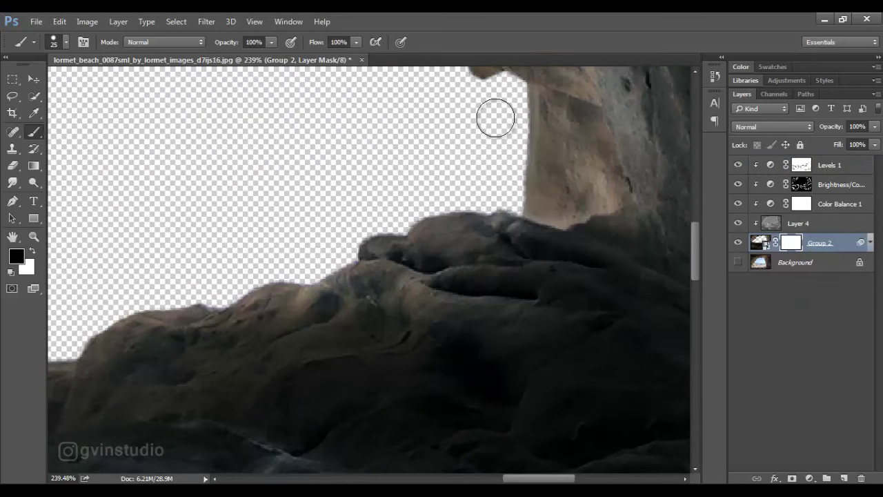
{"action": "key", "text": "bracketleft"}
{"action": "mouse_move", "coordinate": [511, 93]}
{"action": "left_mouse_down"}
{"action": "mouse_move", "coordinate": [595, 132]}
{"action": "mouse_move", "coordinate": [619, 196]}
{"action": "mouse_move", "coordinate": [565, 216]}
{"action": "mouse_move", "coordinate": [472, 198]}
{"action": "mouse_move", "coordinate": [570, 183]}
{"action": "mouse_move", "coordinate": [556, 137]}
{"action": "mouse_move", "coordinate": [570, 187]}
{"action": "left_mouse_up"}
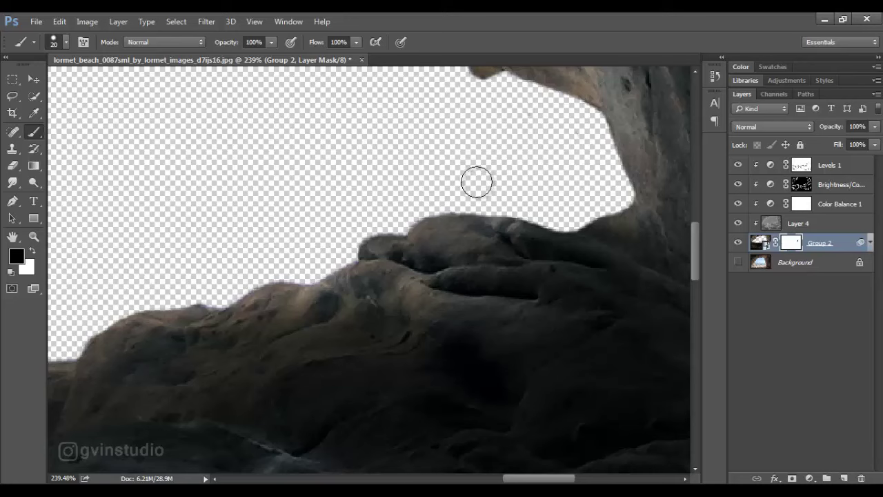
Reduce the brush to 9 px and mask out the dark notches beside the central rock's peak and along the ridge to its right.
{"action": "left_click_drag", "start_coordinate": [246, 251], "coordinate": [437, 197]}
{"action": "left_click_drag", "start_coordinate": [257, 232], "coordinate": [459, 188]}
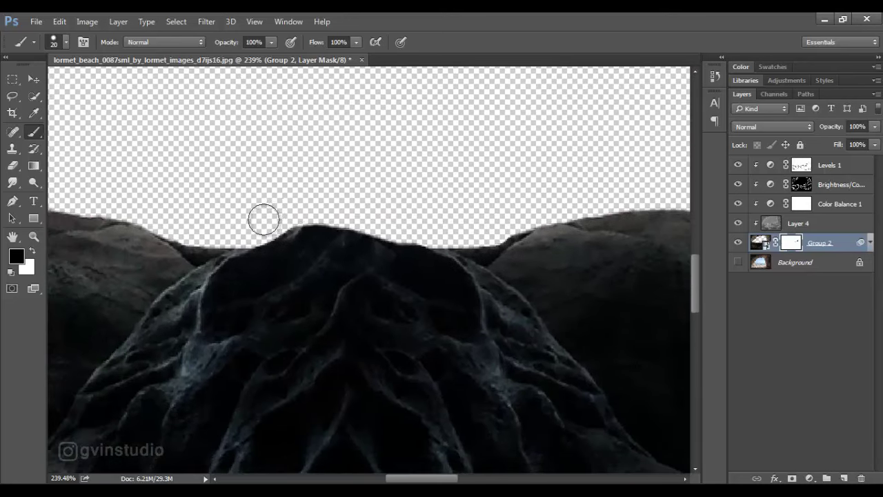
{"action": "key", "text": "bracketleft"}
{"action": "key", "text": "bracketleft"}
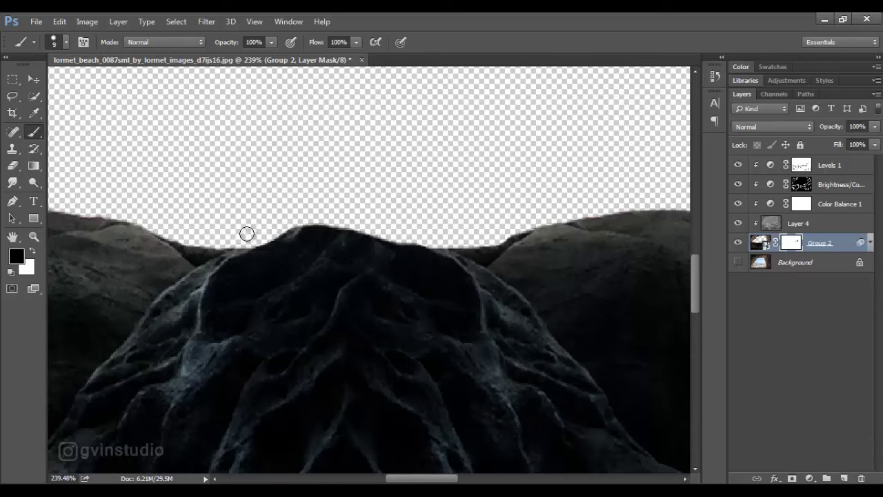
{"action": "mouse_move", "coordinate": [256, 236]}
{"action": "left_mouse_down"}
{"action": "mouse_move", "coordinate": [198, 253]}
{"action": "mouse_move", "coordinate": [144, 223]}
{"action": "mouse_move", "coordinate": [206, 248]}
{"action": "left_mouse_up"}
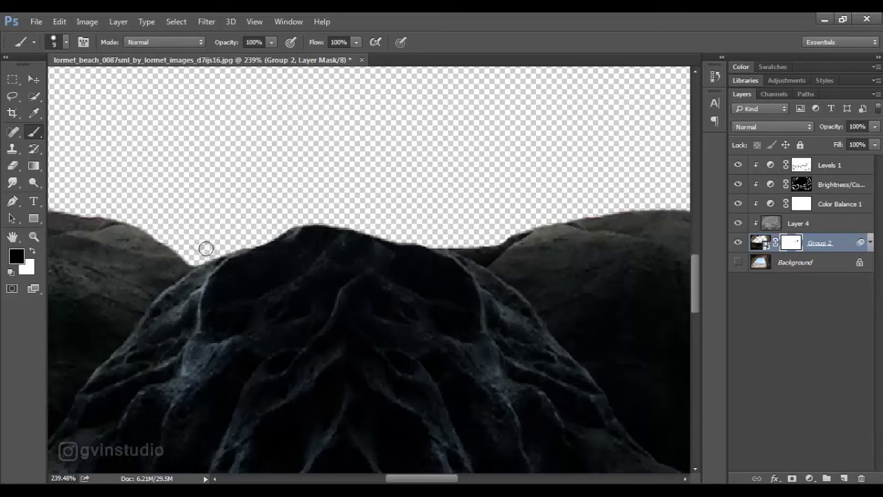
{"action": "mouse_move", "coordinate": [441, 241]}
{"action": "left_mouse_down"}
{"action": "mouse_move", "coordinate": [475, 252]}
{"action": "mouse_move", "coordinate": [673, 214]}
{"action": "mouse_move", "coordinate": [661, 209]}
{"action": "left_mouse_up"}
{"action": "scroll", "coordinate": [461, 236], "scroll_direction": "right", "scroll_amount": 3}
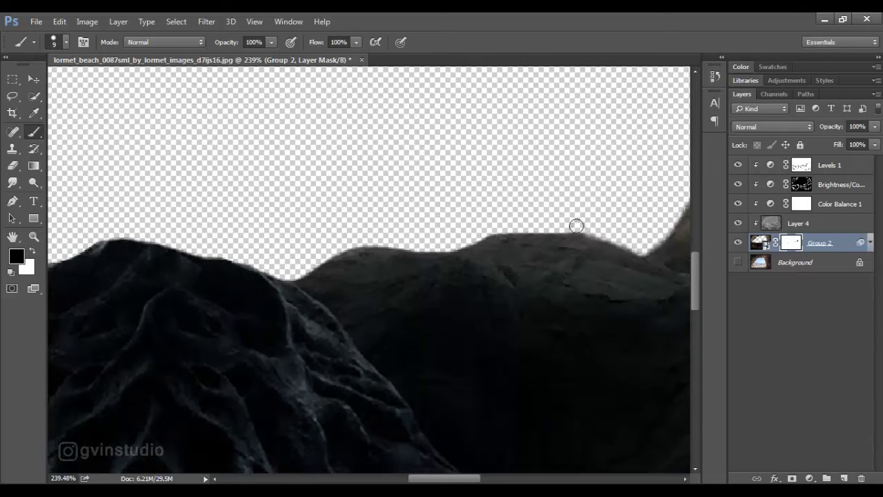
{"action": "left_click_drag", "start_coordinate": [400, 225], "coordinate": [475, 228]}
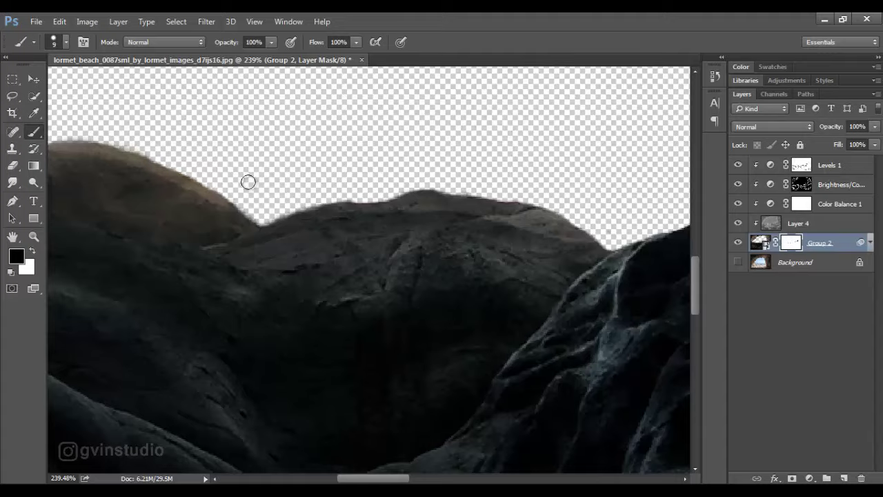
Clean the Group 2 mask edge with the 9 px brush along the left ridge, the left wall and the notch beneath its overhang.
{"action": "left_click_drag", "start_coordinate": [248, 181], "coordinate": [476, 217]}
{"action": "left_click_drag", "start_coordinate": [342, 184], "coordinate": [445, 261]}
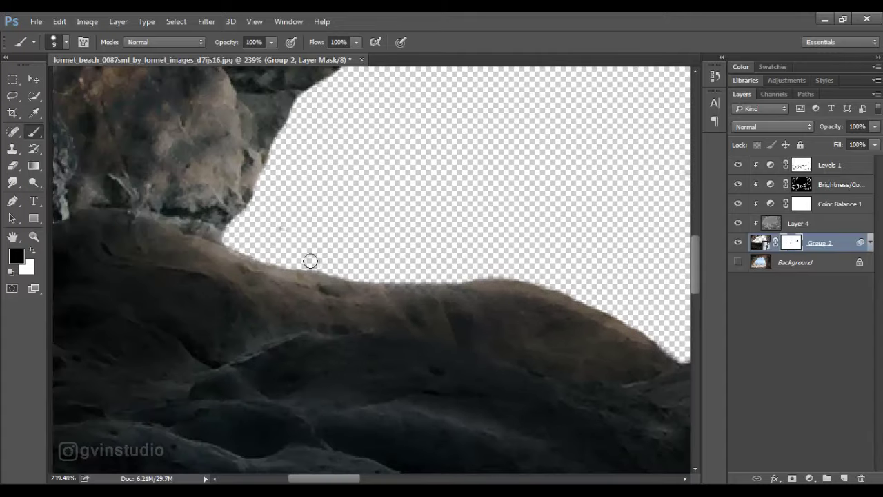
{"action": "left_click_drag", "start_coordinate": [229, 241], "coordinate": [273, 259]}
{"action": "mouse_move", "coordinate": [384, 111]}
{"action": "left_mouse_down"}
{"action": "mouse_move", "coordinate": [316, 193]}
{"action": "mouse_move", "coordinate": [270, 277]}
{"action": "left_mouse_up"}
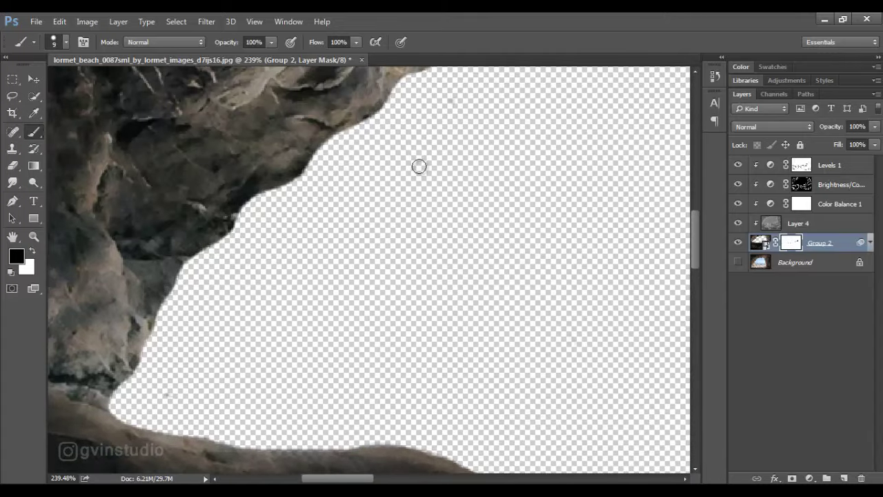
{"action": "scroll", "coordinate": [322, 155], "scroll_direction": "up", "scroll_amount": 5}
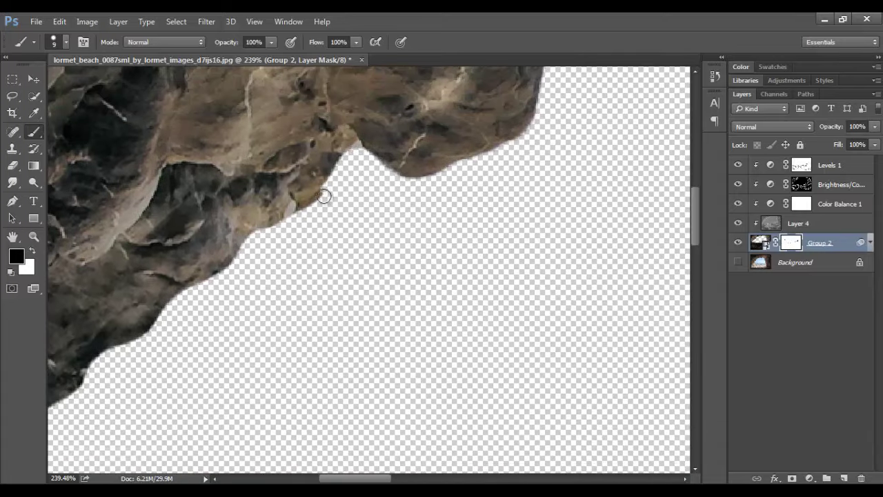
{"action": "mouse_move", "coordinate": [324, 196]}
{"action": "left_mouse_down"}
{"action": "mouse_move", "coordinate": [331, 158]}
{"action": "mouse_move", "coordinate": [364, 154]}
{"action": "left_mouse_up"}
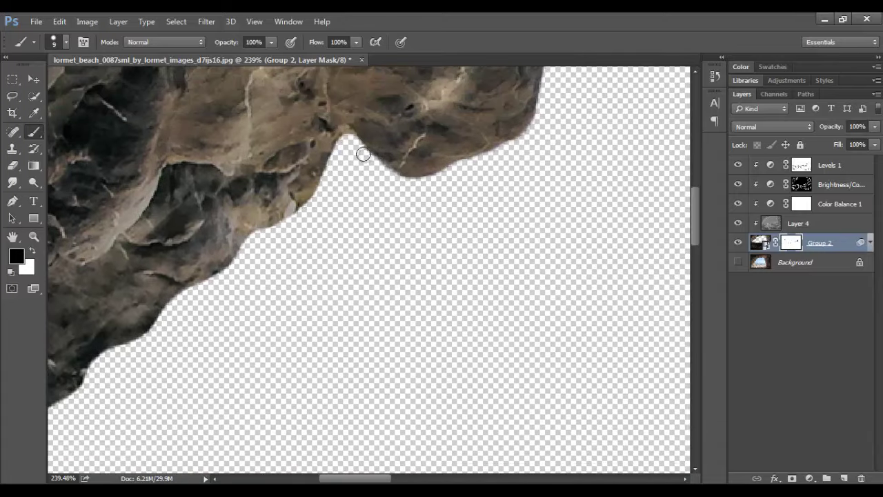
Refine the Group 2 mask edge with the 9 px brush along the ceiling rocks and down the right wall of the opening.
{"action": "left_click_drag", "start_coordinate": [523, 169], "coordinate": [349, 236]}
{"action": "left_click_drag", "start_coordinate": [431, 151], "coordinate": [396, 235]}
{"action": "left_click_drag", "start_coordinate": [607, 148], "coordinate": [311, 258]}
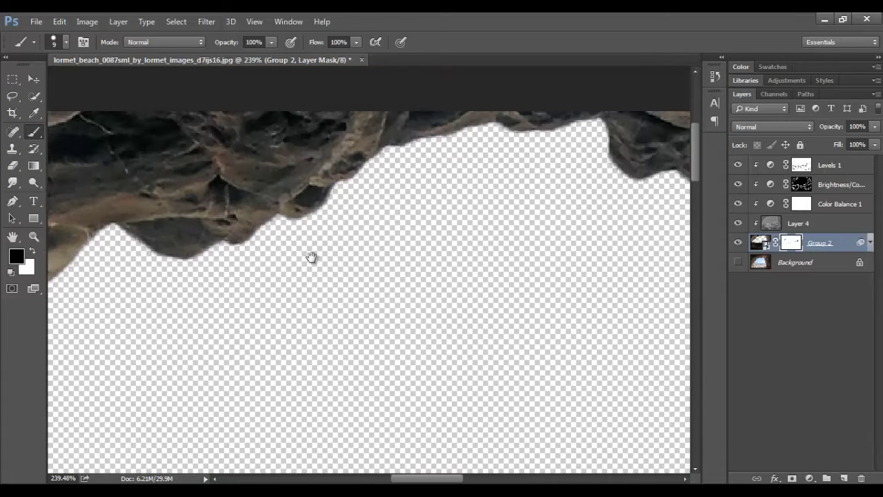
{"action": "mouse_move", "coordinate": [656, 217]}
{"action": "left_mouse_down"}
{"action": "mouse_move", "coordinate": [465, 203]}
{"action": "mouse_move", "coordinate": [323, 259]}
{"action": "left_mouse_up"}
{"action": "left_click_drag", "start_coordinate": [441, 170], "coordinate": [408, 228]}
{"action": "left_click_drag", "start_coordinate": [621, 215], "coordinate": [339, 156]}
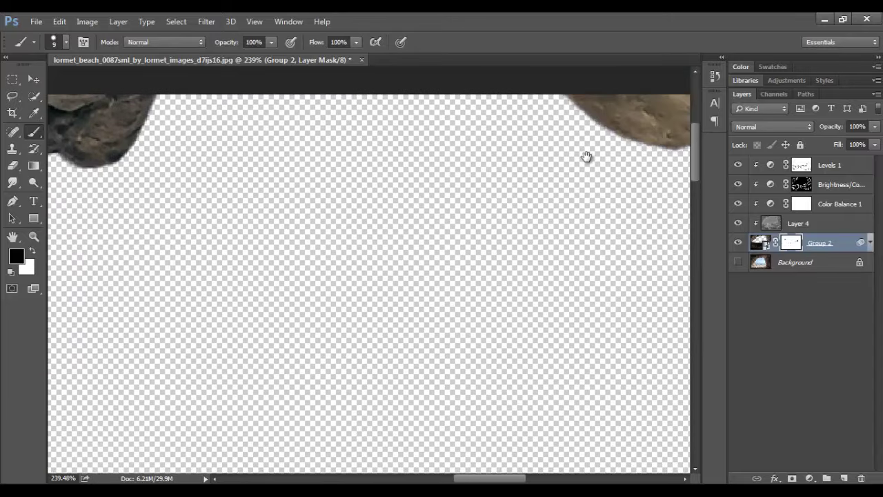
{"action": "left_click_drag", "start_coordinate": [611, 162], "coordinate": [448, 158]}
{"action": "left_click_drag", "start_coordinate": [547, 211], "coordinate": [467, 142]}
{"action": "left_click_drag", "start_coordinate": [517, 262], "coordinate": [513, 152]}
{"action": "scroll", "coordinate": [472, 228], "scroll_direction": "down", "scroll_amount": 10}
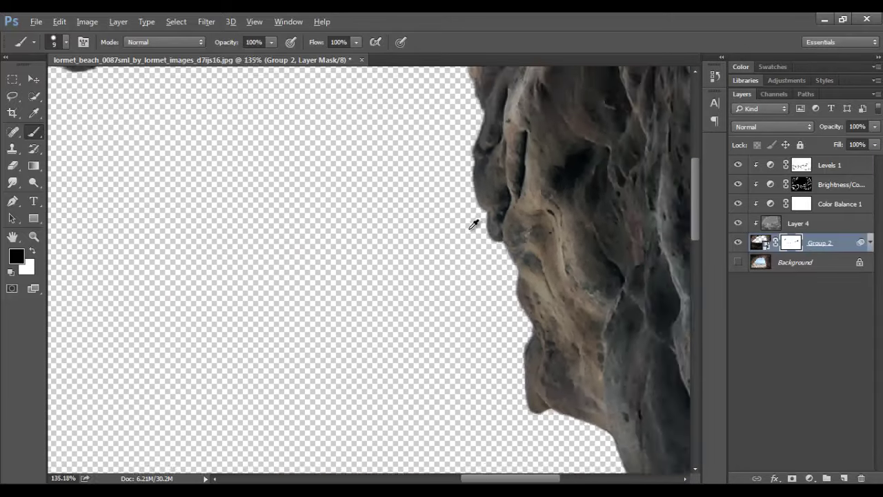
{"action": "scroll", "coordinate": [470, 229], "scroll_direction": "down", "scroll_amount": 1}
{"action": "scroll", "coordinate": [470, 228], "scroll_direction": "up", "scroll_amount": 2}
{"action": "scroll", "coordinate": [471, 228], "scroll_direction": "down", "scroll_amount": 1}
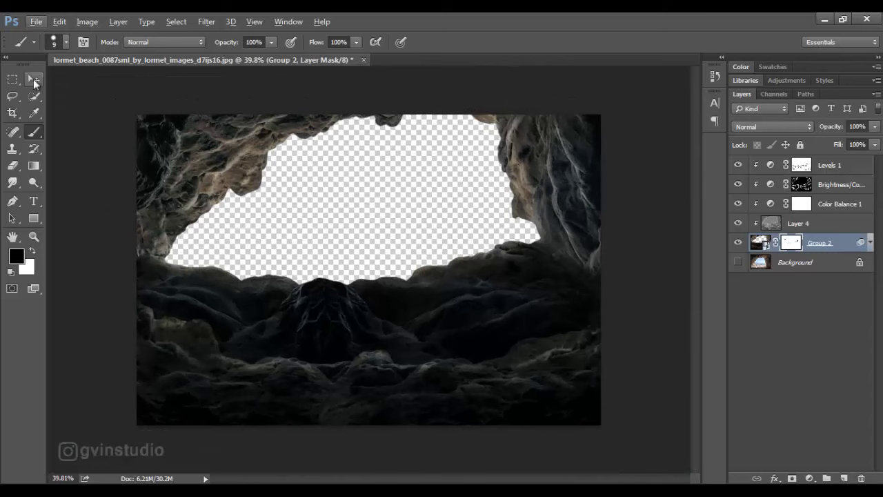
Open the mountain lake photo and place it in the cave document as a new layer directly above Background.
{"action": "left_click", "coordinate": [33, 80]}
{"action": "left_click", "coordinate": [800, 262]}
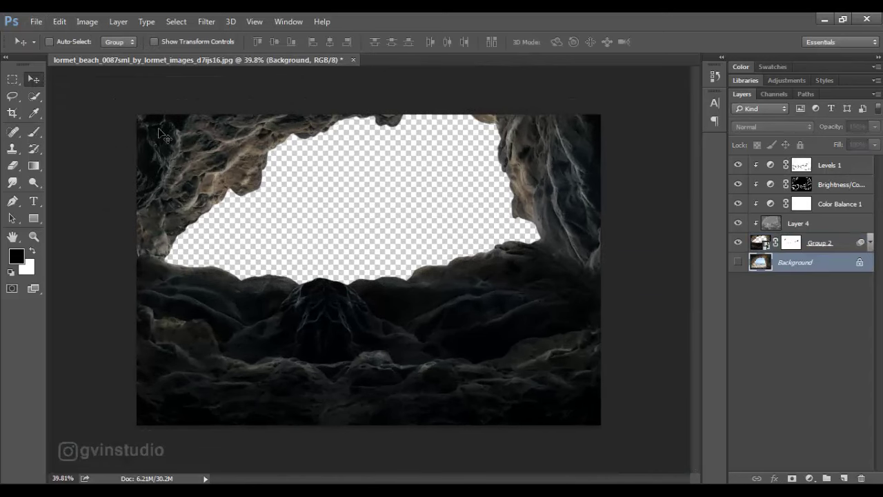
{"action": "left_click", "coordinate": [36, 22]}
{"action": "left_click", "coordinate": [42, 46]}
{"action": "double_click", "coordinate": [364, 215]}
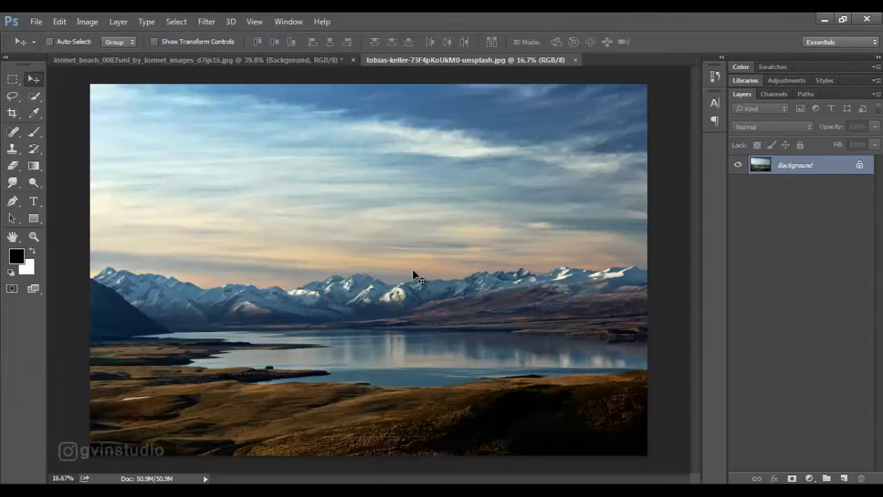
{"action": "left_click_drag", "start_coordinate": [413, 269], "coordinate": [436, 215]}
Scale the landscape layer to 30.89% and position it so the mountains and lake show through the cave opening.
{"action": "key", "text": "ctrl+t"}
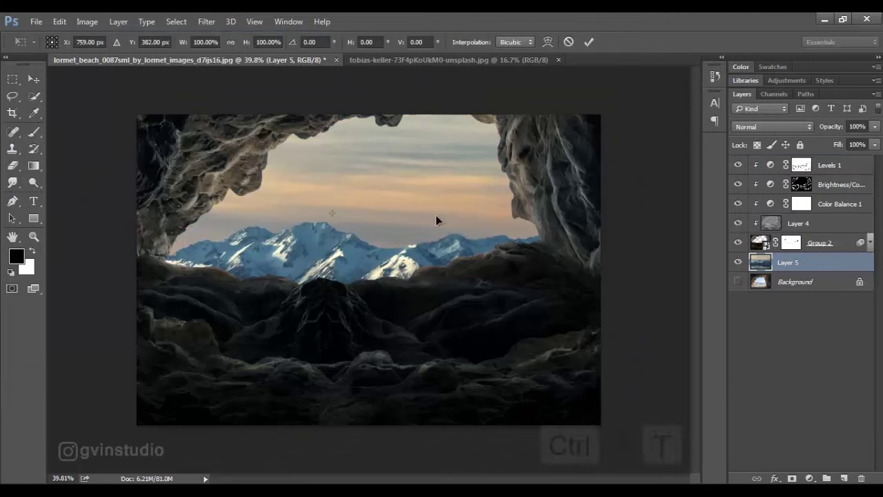
{"action": "left_click_drag", "start_coordinate": [183, 42], "coordinate": [138, 49]}
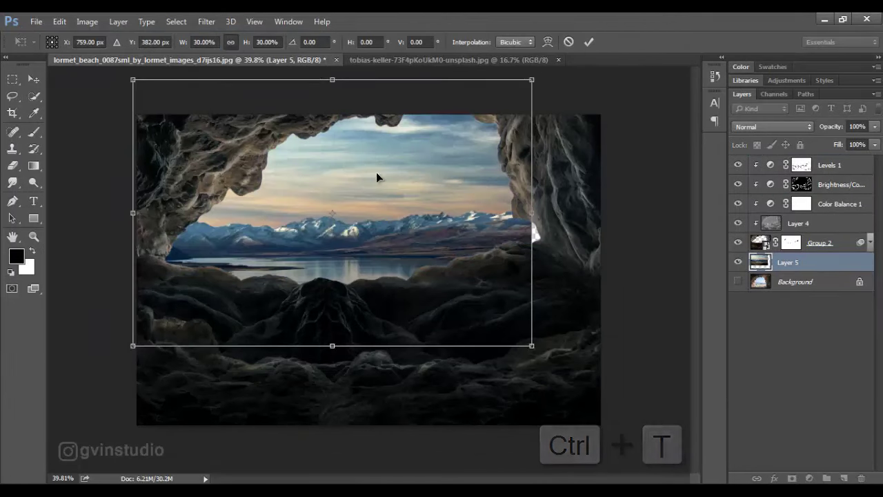
{"action": "left_click_drag", "start_coordinate": [368, 169], "coordinate": [397, 194]}
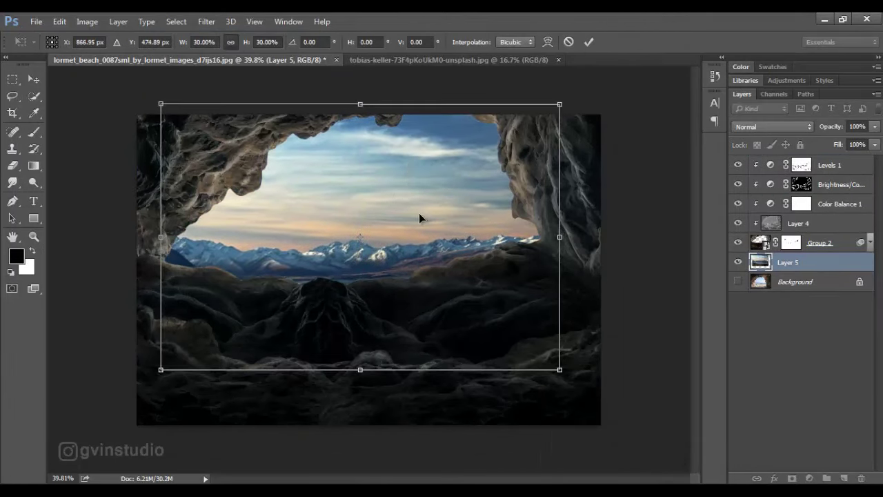
{"action": "left_click_drag", "start_coordinate": [559, 370], "coordinate": [533, 337]}
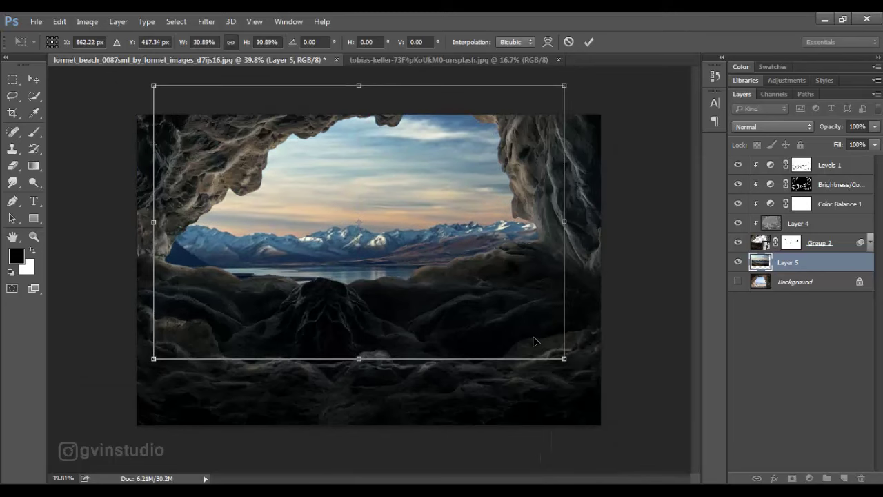
{"action": "left_click", "coordinate": [589, 42]}
Paint black on the Group 2 mask with a 15 px brush to trim the protruding overhang on the right wall.
{"action": "scroll", "coordinate": [579, 231], "scroll_direction": "up", "scroll_amount": 5}
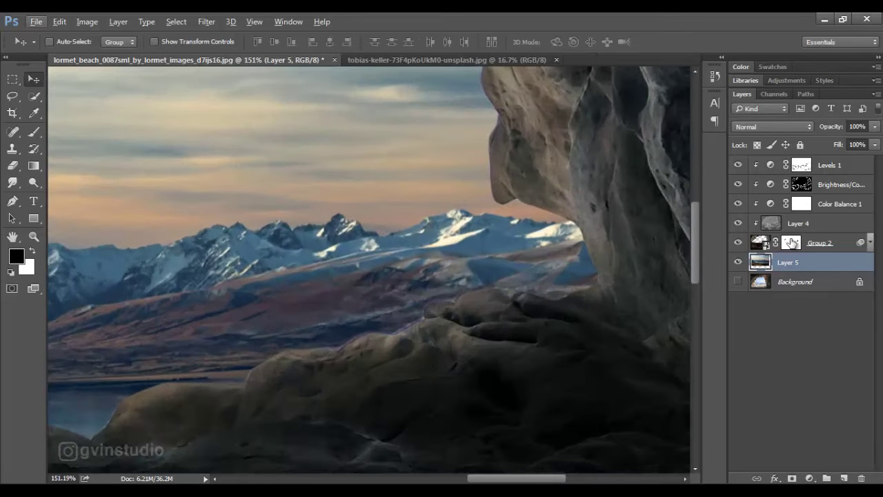
{"action": "left_click", "coordinate": [791, 242]}
{"action": "key", "text": "b"}
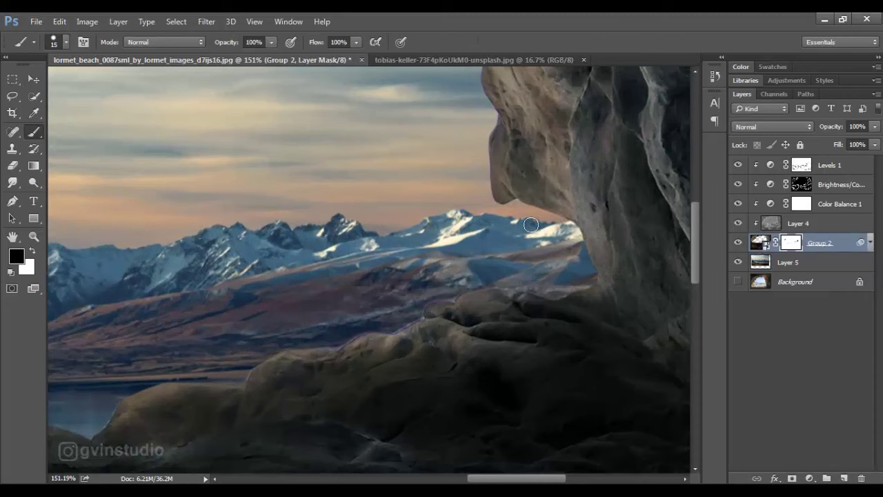
{"action": "mouse_move", "coordinate": [530, 224]}
{"action": "left_mouse_down"}
{"action": "mouse_move", "coordinate": [499, 187]}
{"action": "mouse_move", "coordinate": [499, 136]}
{"action": "left_mouse_up"}
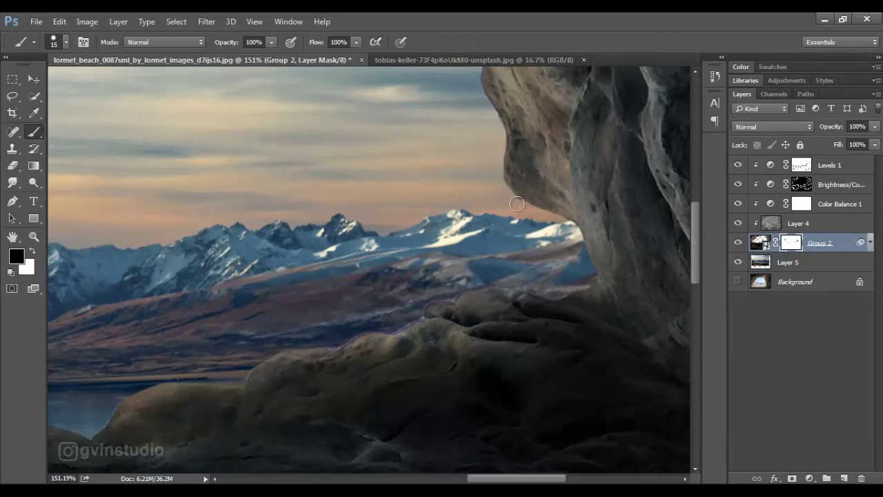
Clean up the Group 2 mask edge along the lower rocks of the opening, reducing the brush to 10 px.
{"action": "scroll", "coordinate": [439, 258], "scroll_direction": "down", "scroll_amount": 3}
{"action": "scroll", "coordinate": [483, 276], "scroll_direction": "up", "scroll_amount": 6}
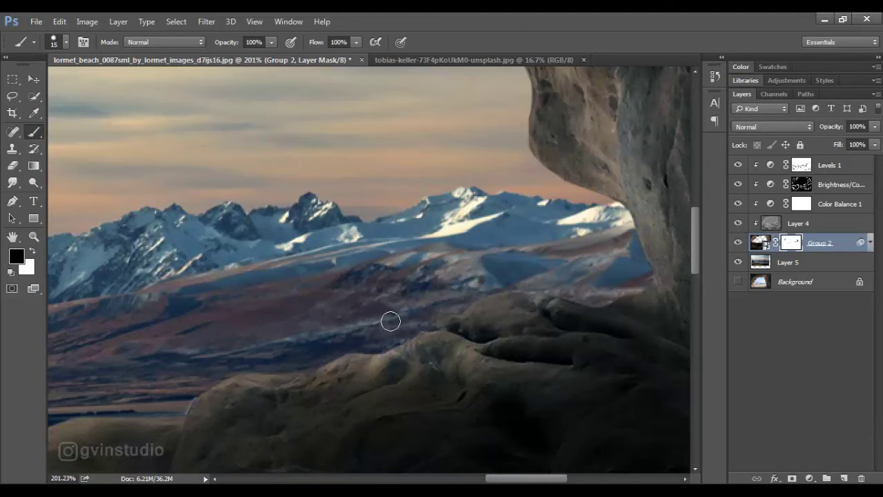
{"action": "left_click_drag", "start_coordinate": [430, 321], "coordinate": [505, 229]}
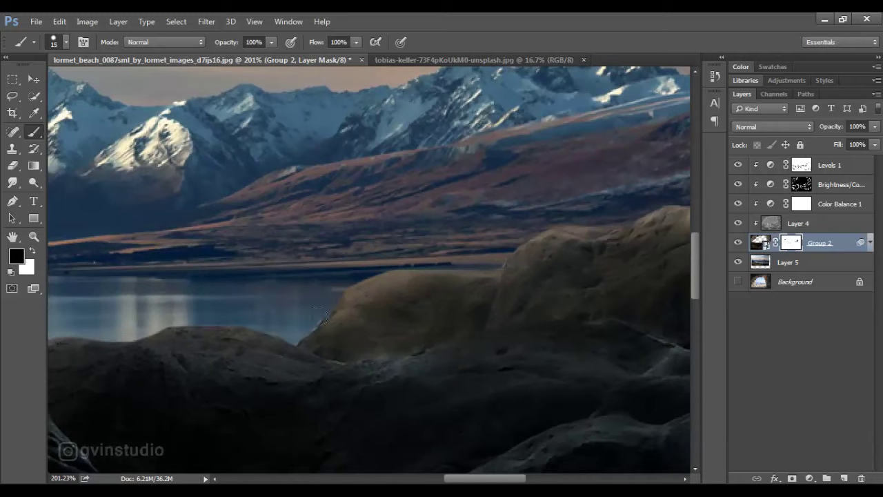
{"action": "left_click_drag", "start_coordinate": [204, 266], "coordinate": [576, 230]}
{"action": "mouse_move", "coordinate": [109, 269]}
{"action": "left_mouse_down"}
{"action": "mouse_move", "coordinate": [398, 264]}
{"action": "mouse_move", "coordinate": [512, 231]}
{"action": "left_mouse_up"}
{"action": "mouse_move", "coordinate": [409, 246]}
{"action": "left_mouse_down"}
{"action": "mouse_move", "coordinate": [366, 239]}
{"action": "mouse_move", "coordinate": [266, 251]}
{"action": "left_mouse_up"}
{"action": "mouse_move", "coordinate": [354, 221]}
{"action": "left_mouse_down"}
{"action": "mouse_move", "coordinate": [519, 247]}
{"action": "mouse_move", "coordinate": [571, 222]}
{"action": "left_mouse_up"}
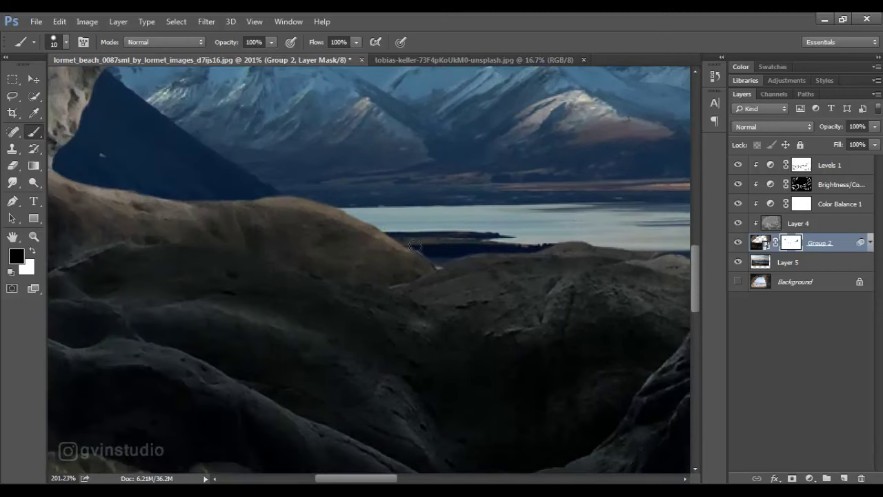
{"action": "scroll", "coordinate": [418, 238], "scroll_direction": "down", "scroll_amount": 3}
Inspect the masked edge along the cave ceiling and right wall and check the whole composition.
{"action": "left_click_drag", "start_coordinate": [375, 170], "coordinate": [369, 276]}
{"action": "left_click_drag", "start_coordinate": [355, 172], "coordinate": [350, 280]}
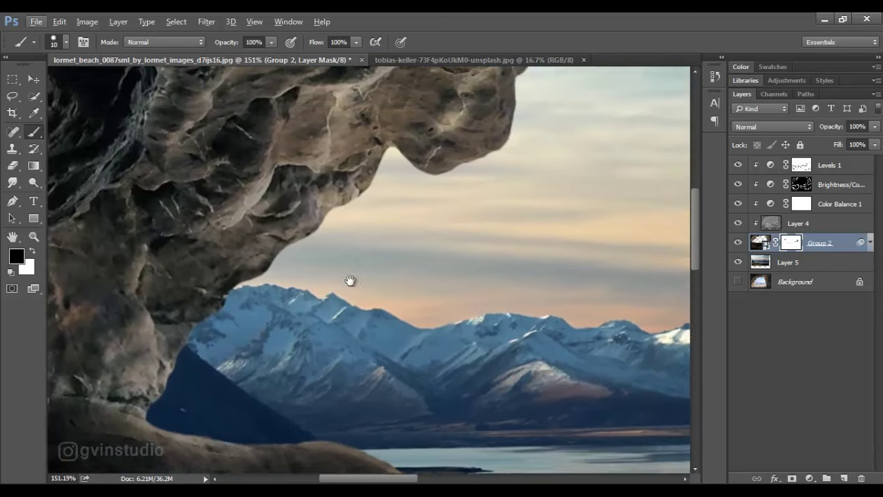
{"action": "left_click_drag", "start_coordinate": [538, 131], "coordinate": [296, 243]}
{"action": "left_click_drag", "start_coordinate": [545, 173], "coordinate": [317, 214]}
{"action": "scroll", "coordinate": [504, 197], "scroll_direction": "down", "scroll_amount": 5}
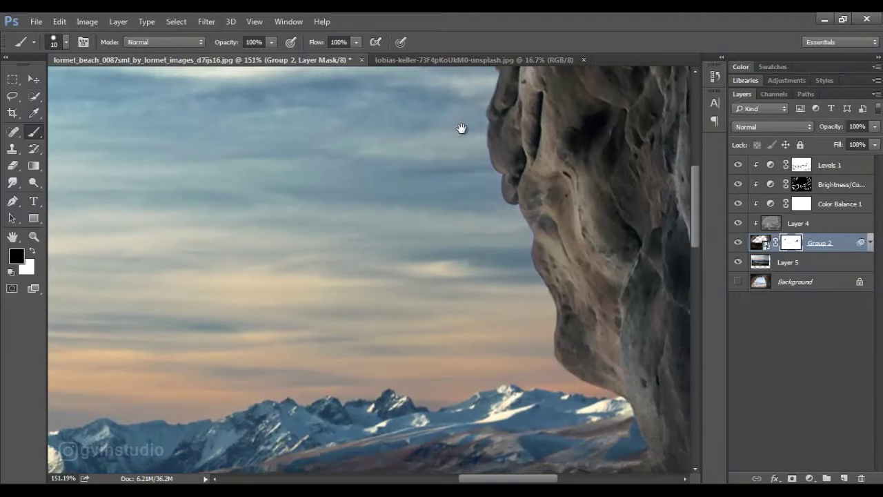
{"action": "scroll", "coordinate": [483, 186], "scroll_direction": "down", "scroll_amount": 2}
{"action": "scroll", "coordinate": [497, 221], "scroll_direction": "down", "scroll_amount": 3}
{"action": "scroll", "coordinate": [459, 205], "scroll_direction": "up", "scroll_amount": 3}
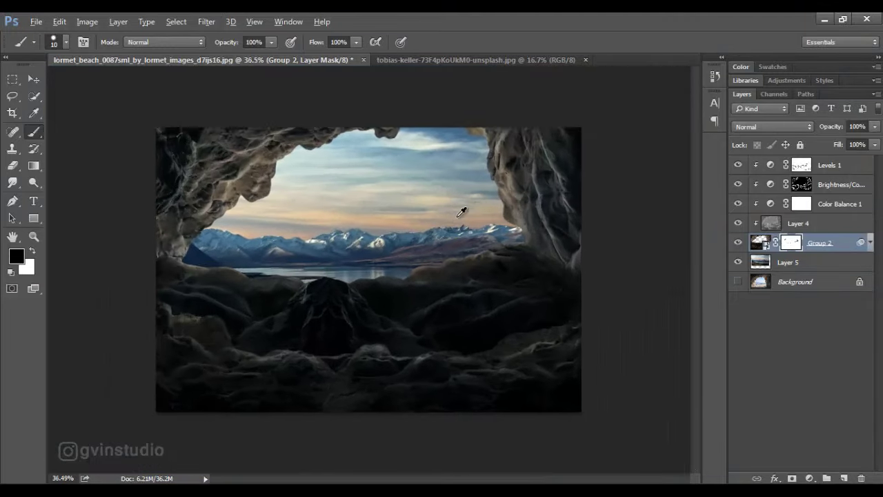
Close the landscape photo document and apply a 3.0-pixel Gaussian Blur to Layer 5.
{"action": "left_click", "coordinate": [587, 61]}
{"action": "key", "text": "alt+bracketleft"}
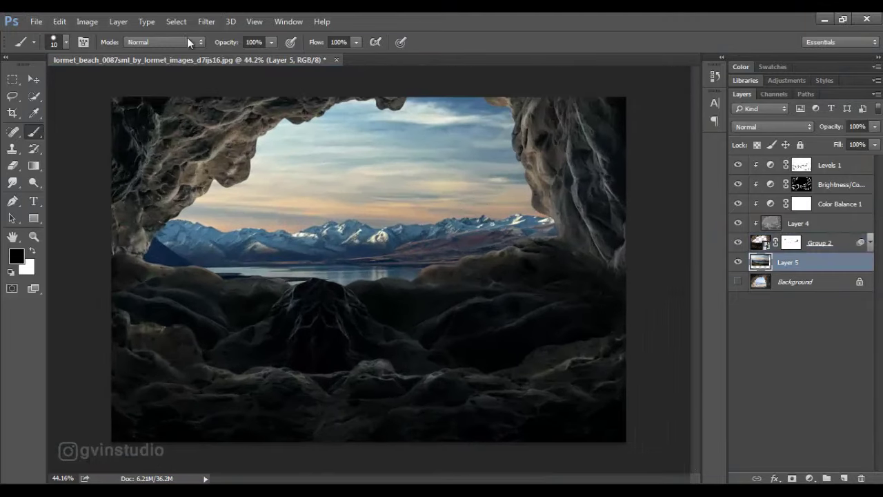
{"action": "left_click", "coordinate": [206, 21]}
{"action": "mouse_move", "coordinate": [310, 152]}
{"action": "left_click", "coordinate": [386, 200]}
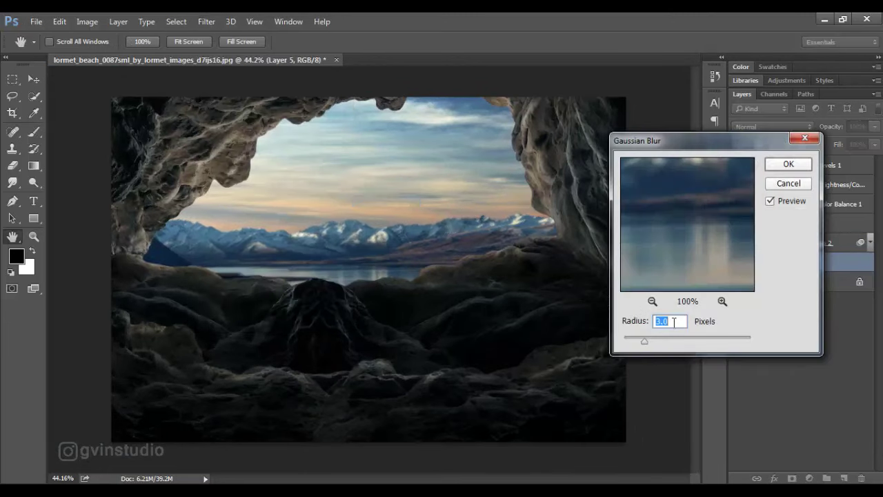
{"action": "left_click", "coordinate": [787, 170]}
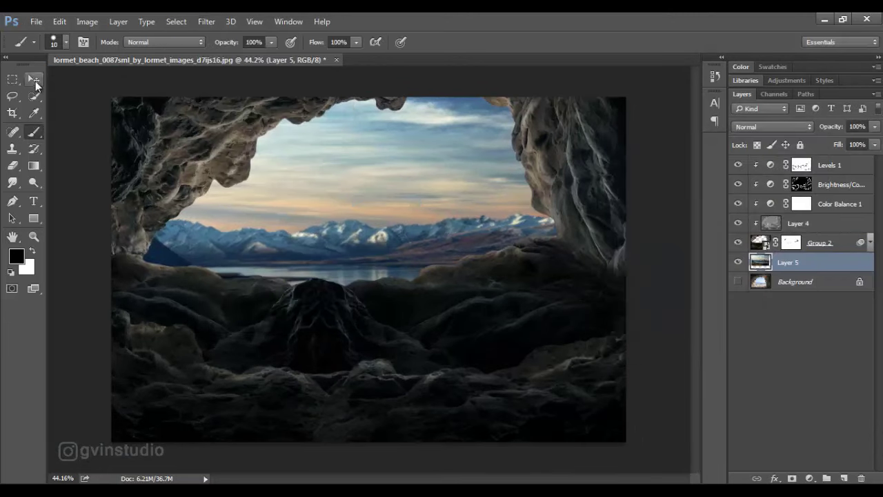
Add a new layer above Layer 5 and set up a soft 300 px brush, undoing the trial dab in the sky.
{"action": "left_click", "coordinate": [34, 79]}
{"action": "left_click", "coordinate": [843, 477]}
{"action": "key", "text": "b"}
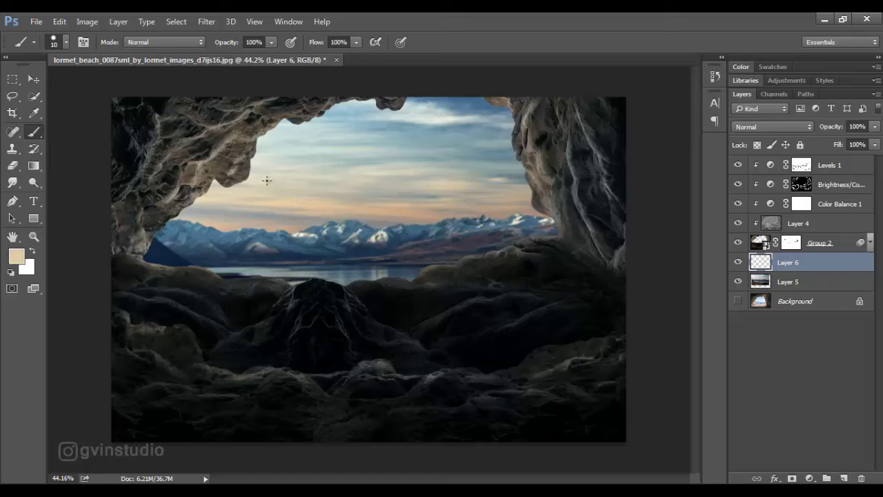
{"action": "key", "text": "bracketright"}
{"action": "key", "text": "bracketright"}
{"action": "key", "text": "bracketright"}
{"action": "key", "text": "bracketright"}
{"action": "key", "text": "bracketright"}
{"action": "key", "text": "bracketright"}
{"action": "key", "text": "bracketright"}
{"action": "key", "text": "bracketright"}
{"action": "key", "text": "bracketright"}
{"action": "key", "text": "bracketright"}
{"action": "key", "text": "bracketright"}
{"action": "key", "text": "bracketright"}
{"action": "left_click", "coordinate": [267, 180]}
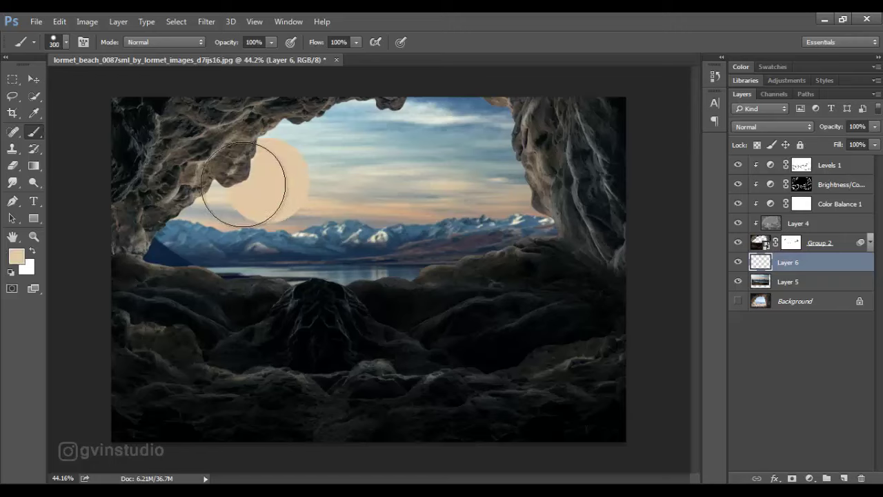
{"action": "key", "text": "ctrl+z"}
{"action": "right_click", "coordinate": [257, 191]}
{"action": "left_click", "coordinate": [289, 304]}
{"action": "left_click", "coordinate": [567, 34]}
Set the new layer's blend mode to Soft Light and the foreground color to orange eb9929.
{"action": "left_click", "coordinate": [793, 130]}
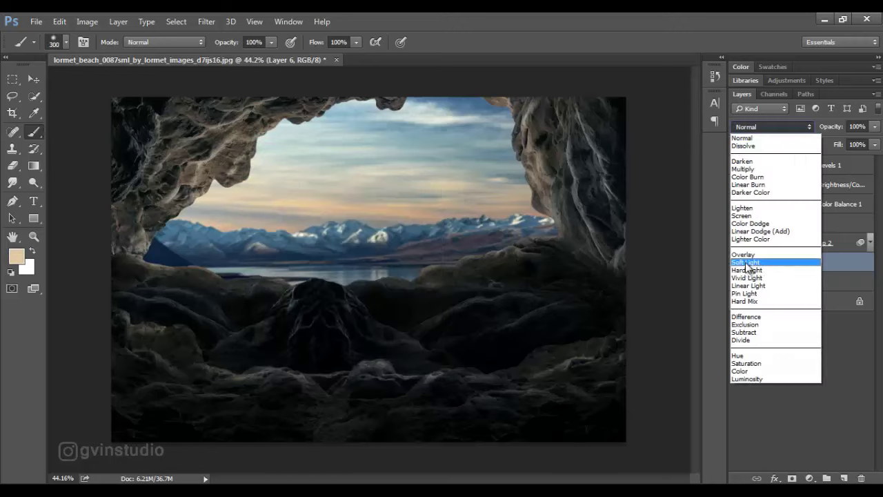
{"action": "left_click", "coordinate": [767, 259]}
{"action": "left_click", "coordinate": [16, 255]}
{"action": "left_click", "coordinate": [633, 220]}
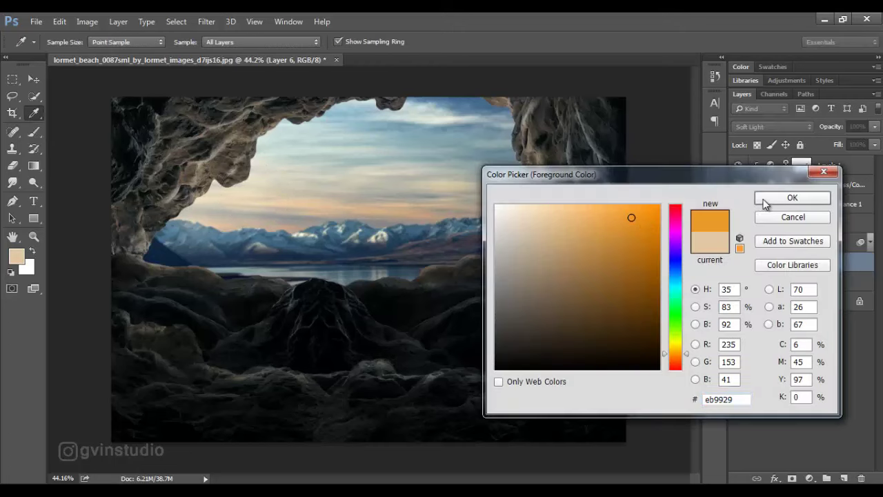
{"action": "left_click", "coordinate": [792, 198]}
Paint an orange glow across the sky near the horizon, lower the layer's opacity to 80%, and restore default colors.
{"action": "mouse_move", "coordinate": [539, 213]}
{"action": "left_mouse_down"}
{"action": "mouse_move", "coordinate": [513, 198]}
{"action": "mouse_move", "coordinate": [472, 199]}
{"action": "mouse_move", "coordinate": [531, 167]}
{"action": "left_mouse_up"}
{"action": "left_click", "coordinate": [39, 81]}
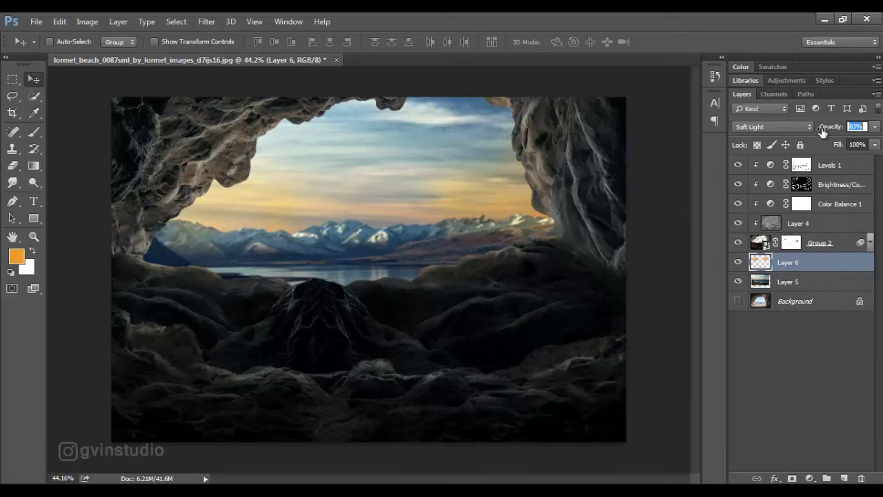
{"action": "scroll", "coordinate": [442, 224], "scroll_direction": "down", "scroll_amount": 3}
{"action": "scroll", "coordinate": [372, 247], "scroll_direction": "up", "scroll_amount": 1}
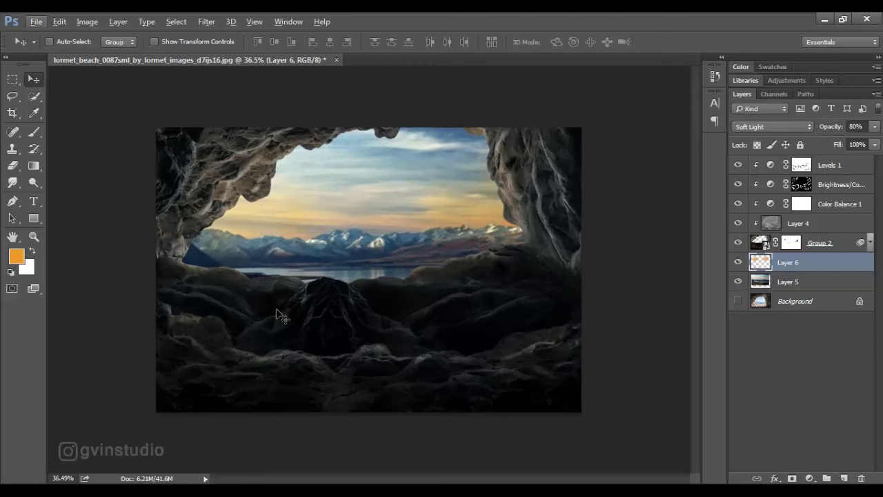
{"action": "key", "text": "d"}
Open Elephant.png and bring the elephant into the cave document as a new layer above Layer 6.
{"action": "left_click", "coordinate": [39, 23]}
{"action": "left_click", "coordinate": [72, 47]}
{"action": "left_click", "coordinate": [289, 114]}
{"action": "left_click", "coordinate": [656, 377]}
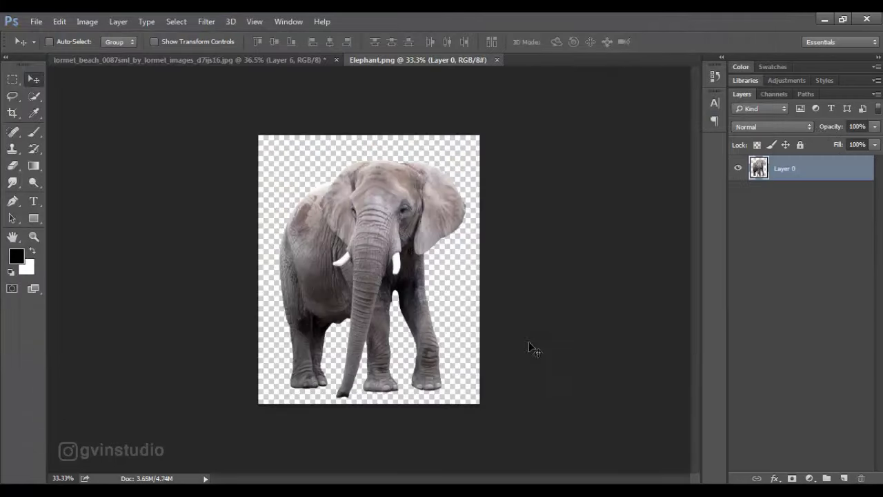
{"action": "left_click_drag", "start_coordinate": [417, 256], "coordinate": [425, 228]}
Scale the elephant to about 88.6% and position it in the cave opening behind the foreground rocks.
{"action": "key", "text": "ctrl+t"}
{"action": "key", "text": "ctrl+t"}
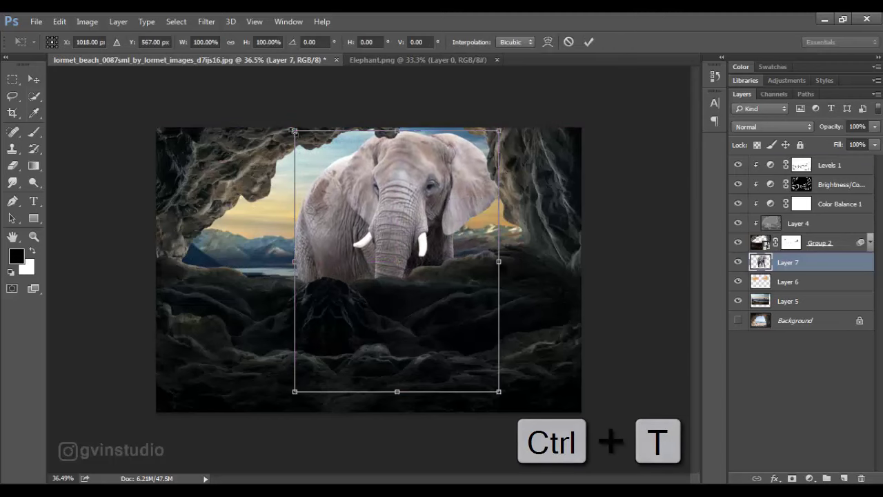
{"action": "left_click_drag", "start_coordinate": [293, 130], "coordinate": [317, 161]}
{"action": "left_click_drag", "start_coordinate": [442, 217], "coordinate": [433, 198]}
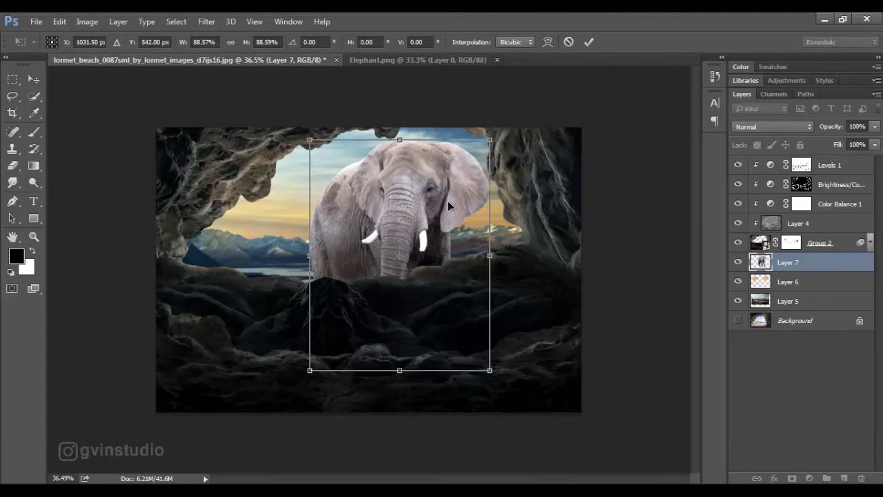
{"action": "key", "text": "Return"}
{"action": "left_click", "coordinate": [35, 21]}
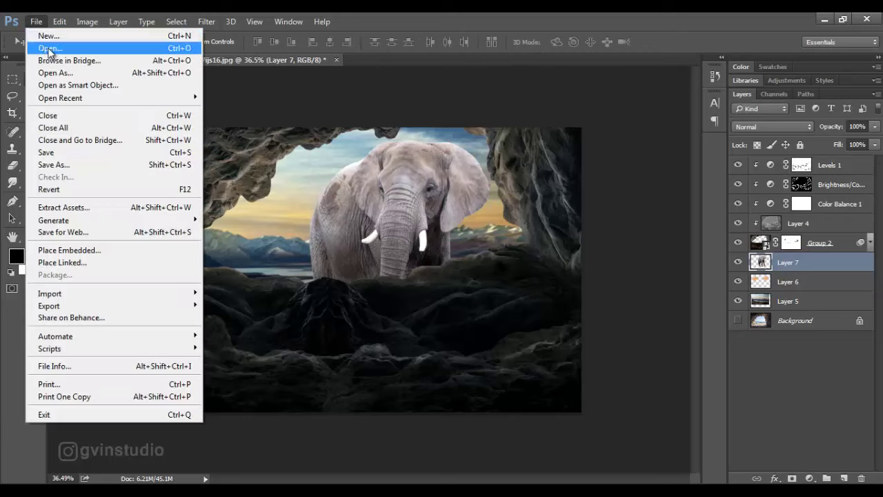
{"action": "left_click", "coordinate": [42, 47]}
{"action": "left_click", "coordinate": [705, 376]}
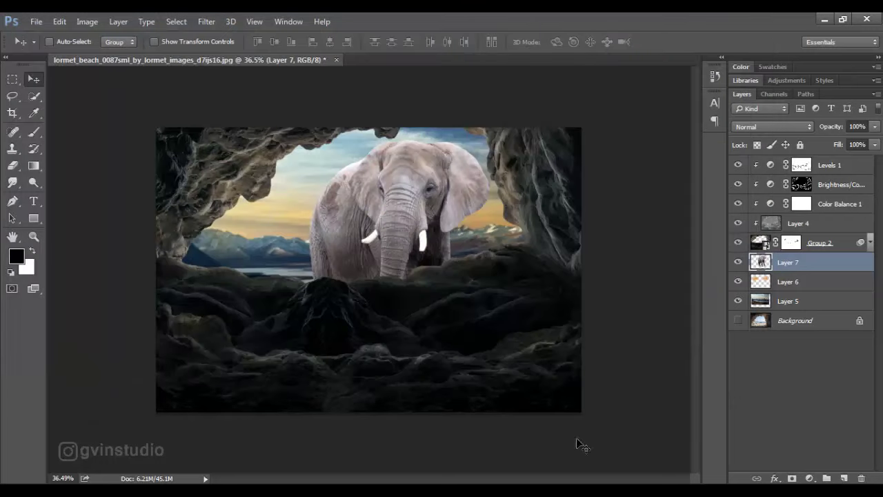
Open the backpacker PSD, hide its original photo layer, and bring the masked cutout into the cave document above the elephant.
{"action": "left_click", "coordinate": [34, 23]}
{"action": "left_click", "coordinate": [41, 46]}
{"action": "double_click", "coordinate": [150, 207]}
{"action": "left_click", "coordinate": [738, 184]}
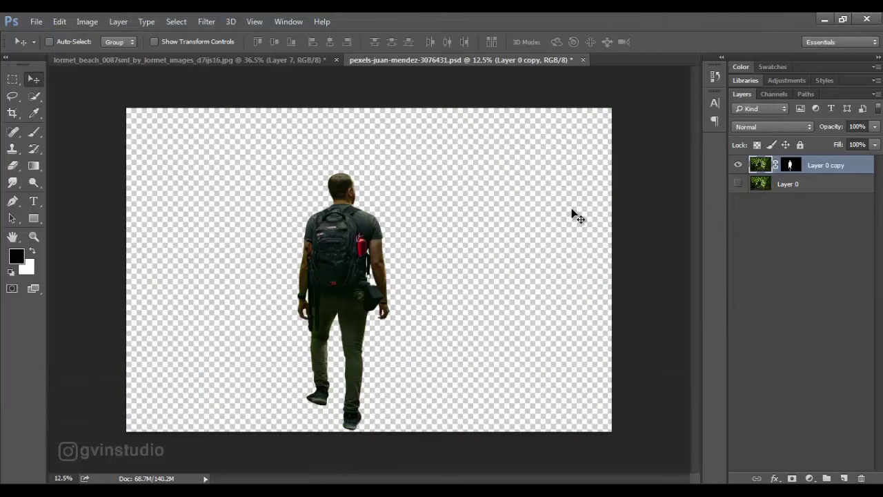
{"action": "left_click_drag", "start_coordinate": [576, 216], "coordinate": [782, 262]}
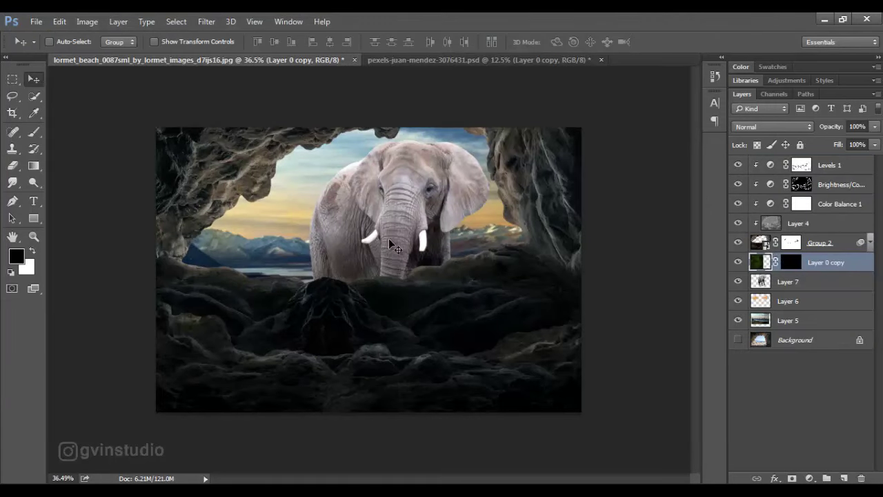
Scale the backpacker down proportionally and stand him at the cave opening beside the elephant's rear.
{"action": "left_click_drag", "start_coordinate": [388, 237], "coordinate": [432, 246]}
{"action": "key", "text": "ctrl+t"}
{"action": "left_click", "coordinate": [232, 42]}
{"action": "left_click_drag", "start_coordinate": [183, 43], "coordinate": [132, 47]}
{"action": "left_click_drag", "start_coordinate": [391, 383], "coordinate": [403, 157]}
{"action": "left_click_drag", "start_coordinate": [182, 143], "coordinate": [329, 241]}
{"action": "left_click_drag", "start_coordinate": [474, 283], "coordinate": [338, 200]}
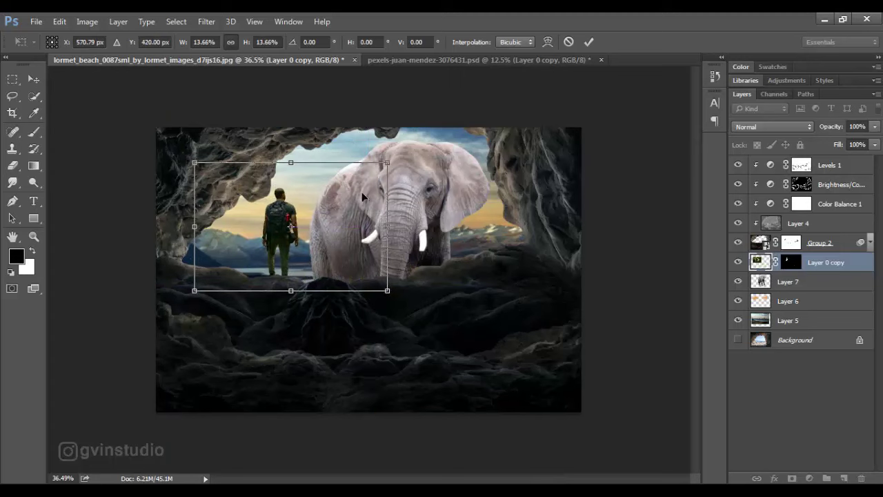
{"action": "left_click_drag", "start_coordinate": [387, 163], "coordinate": [359, 199]}
{"action": "left_click", "coordinate": [588, 41]}
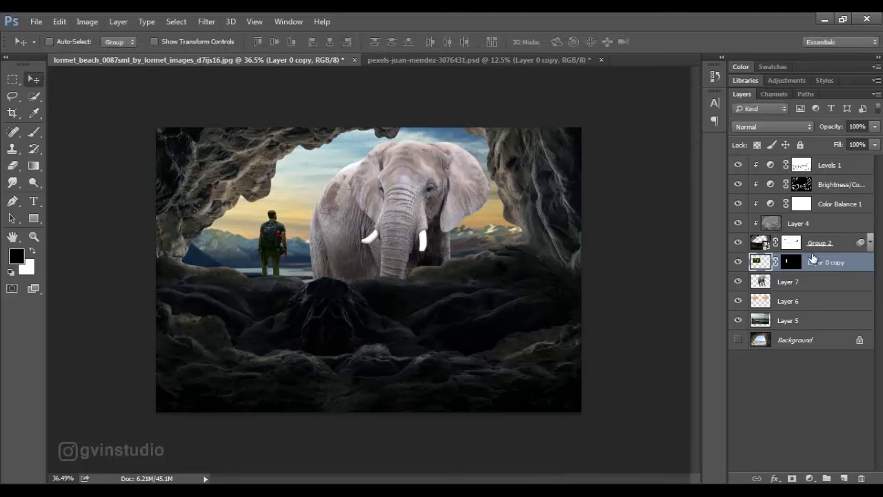
Move the backpacker layer to the top of the stack, scale it to about 86%, and stand him on the rock ledge.
{"action": "left_click_drag", "start_coordinate": [813, 257], "coordinate": [814, 162]}
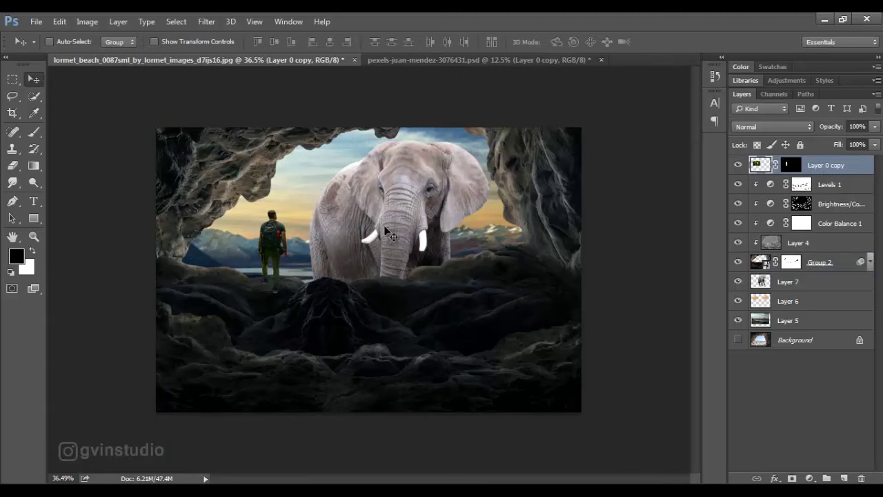
{"action": "key", "text": "ctrl+t"}
{"action": "left_click_drag", "start_coordinate": [203, 185], "coordinate": [224, 204]}
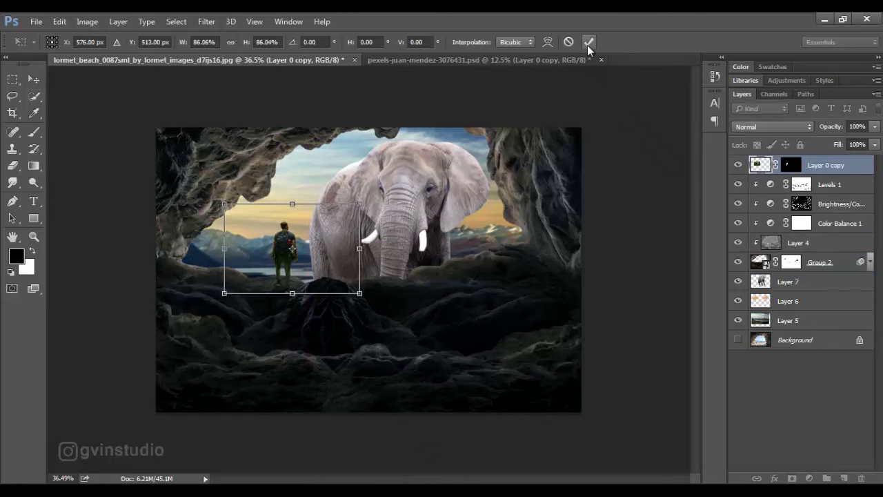
{"action": "left_click", "coordinate": [588, 43]}
{"action": "left_click_drag", "start_coordinate": [415, 199], "coordinate": [408, 202]}
{"action": "scroll", "coordinate": [310, 263], "scroll_direction": "up", "scroll_amount": 5}
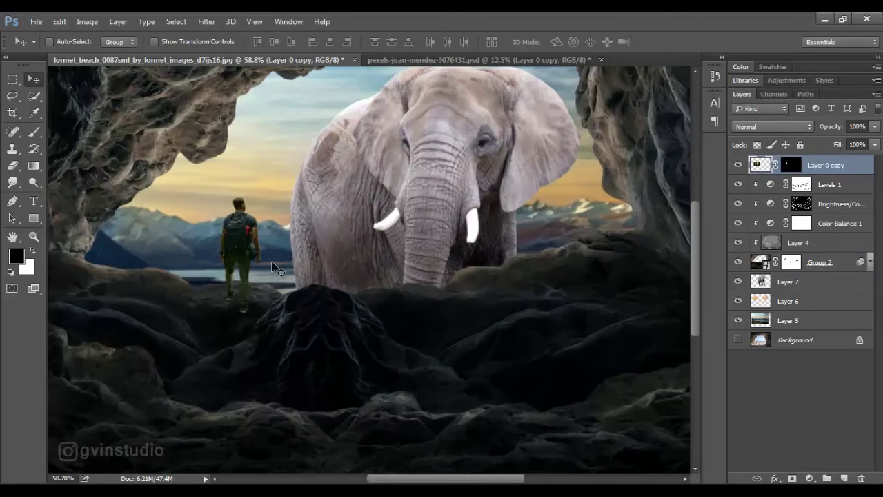
{"action": "left_click_drag", "start_coordinate": [271, 261], "coordinate": [259, 254]}
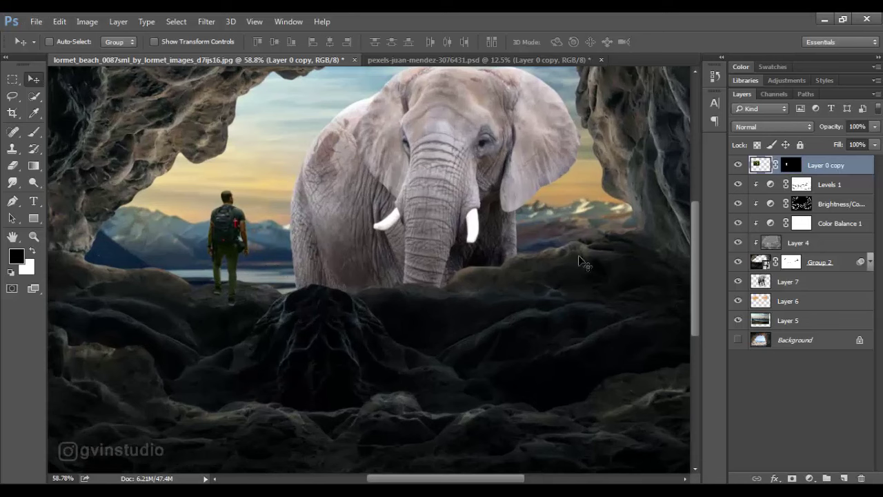
Apply the backpacker's layer mask permanently and close his source document, saving its changes.
{"action": "right_click", "coordinate": [791, 166]}
{"action": "left_click", "coordinate": [757, 210]}
{"action": "left_click", "coordinate": [600, 59]}
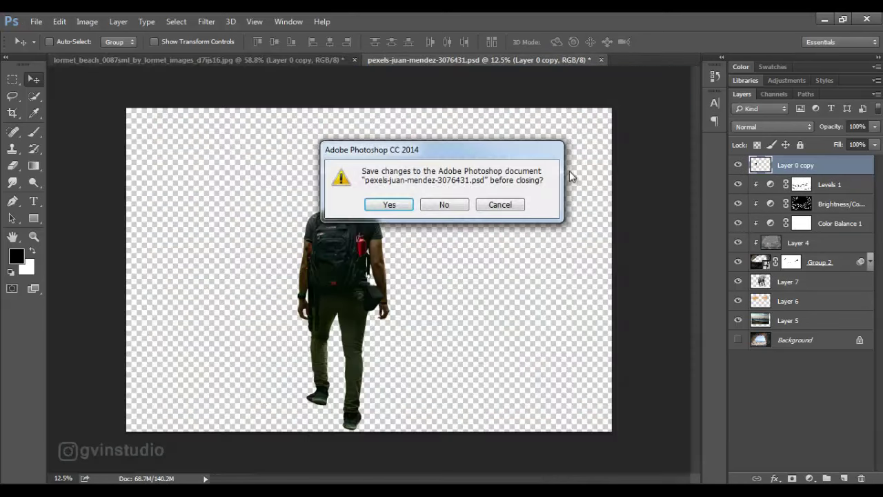
{"action": "left_click", "coordinate": [389, 204]}
{"action": "scroll", "coordinate": [266, 242], "scroll_direction": "down", "scroll_amount": 7}
{"action": "scroll", "coordinate": [303, 249], "scroll_direction": "up", "scroll_amount": 2}
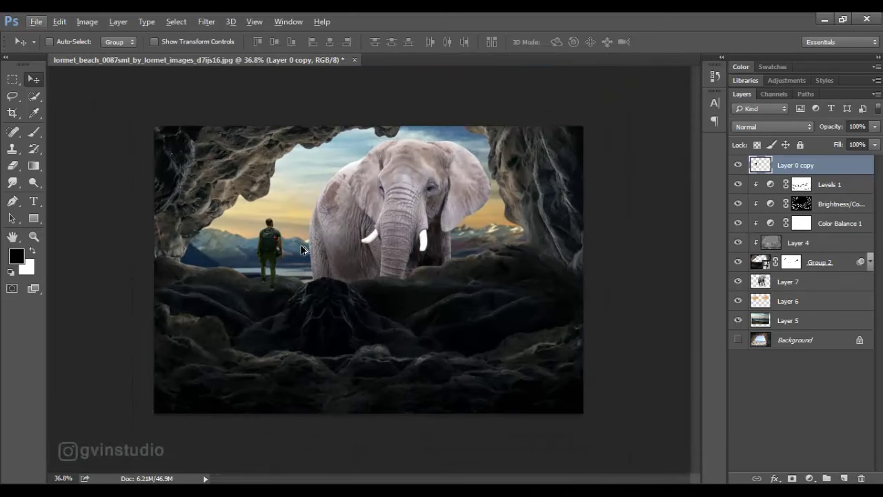
Open Dog-PNG-Picture.png and bring the dog into the cave document as a new top layer.
{"action": "left_click", "coordinate": [35, 21]}
{"action": "left_click", "coordinate": [41, 48]}
{"action": "left_click", "coordinate": [148, 108]}
{"action": "double_click", "coordinate": [148, 108]}
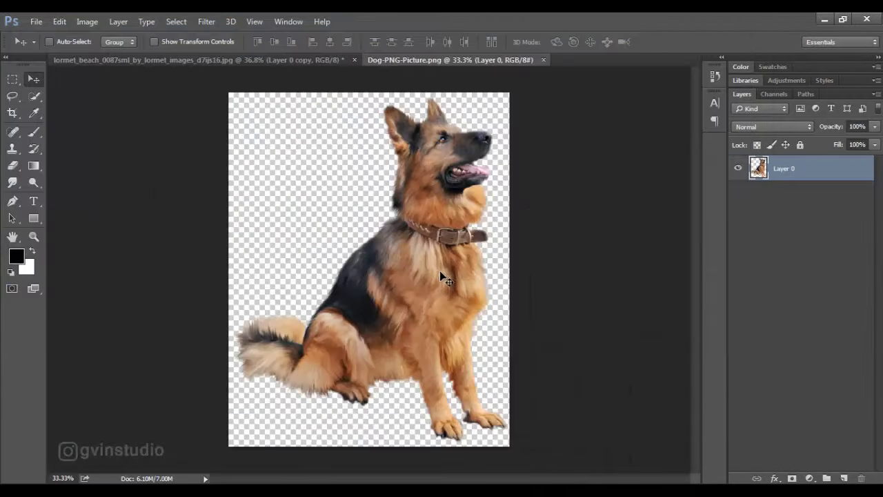
{"action": "left_click_drag", "start_coordinate": [440, 272], "coordinate": [282, 138]}
Shrink the dog to the backpacker's scale and seat it beside him on the rock ledge.
{"action": "key", "text": "ctrl+t"}
{"action": "left_click_drag", "start_coordinate": [357, 327], "coordinate": [224, 161]}
{"action": "left_click_drag", "start_coordinate": [198, 144], "coordinate": [309, 320]}
{"action": "left_click_drag", "start_coordinate": [335, 115], "coordinate": [231, 287]}
{"action": "key", "text": "Return"}
{"action": "scroll", "coordinate": [231, 282], "scroll_direction": "up", "scroll_amount": 4}
{"action": "scroll", "coordinate": [339, 307], "scroll_direction": "down", "scroll_amount": 8}
{"action": "scroll", "coordinate": [239, 279], "scroll_direction": "up", "scroll_amount": 5}
{"action": "scroll", "coordinate": [266, 276], "scroll_direction": "up", "scroll_amount": 1}
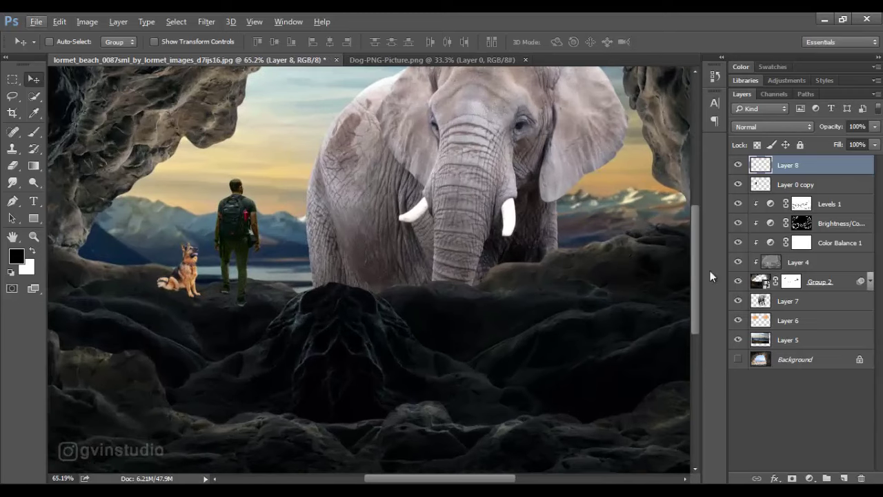
Nudge the backpacker slightly up and to the left on the ledge, closer to the dog.
{"action": "left_click", "coordinate": [791, 185]}
{"action": "left_click_drag", "start_coordinate": [558, 240], "coordinate": [553, 239]}
{"action": "key", "text": "Up"}
{"action": "key", "text": "Up"}
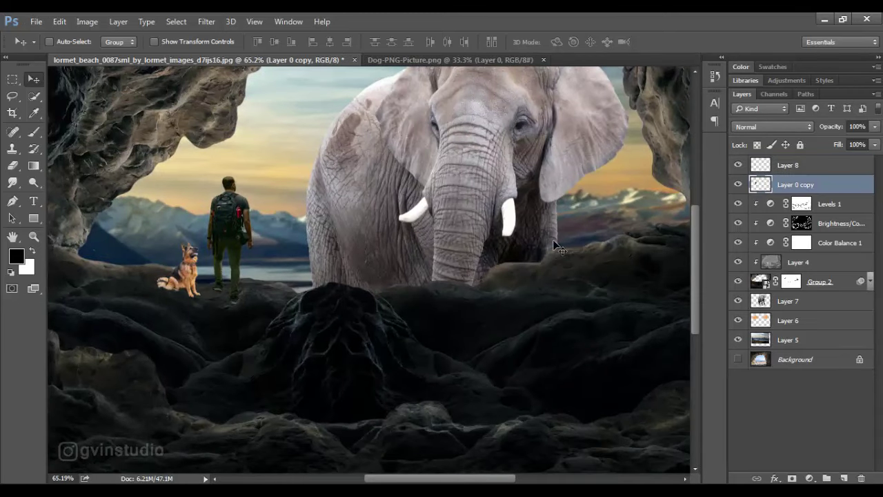
{"action": "key", "text": "Left"}
{"action": "scroll", "coordinate": [552, 239], "scroll_direction": "down", "scroll_amount": 3}
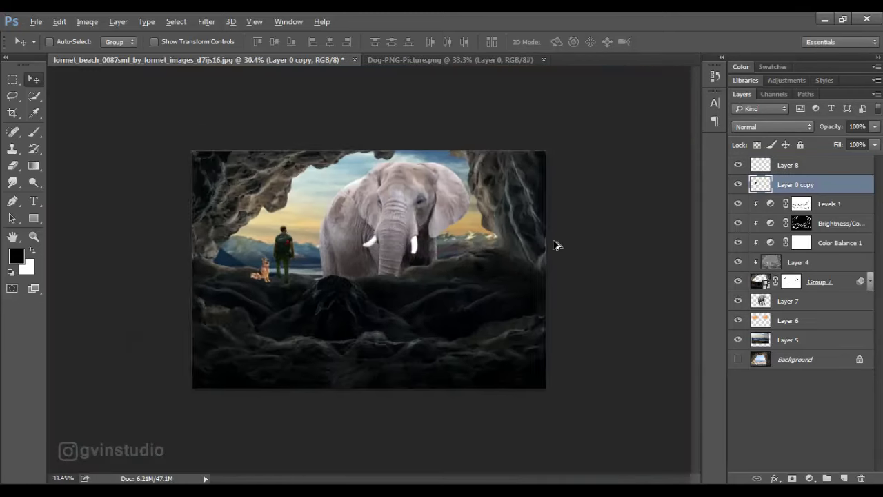
{"action": "scroll", "coordinate": [556, 244], "scroll_direction": "up", "scroll_amount": 2}
Select Layer 6 in the cave document and close Dog-PNG-Picture.png.
{"action": "left_click", "coordinate": [784, 321]}
{"action": "left_click", "coordinate": [525, 60]}
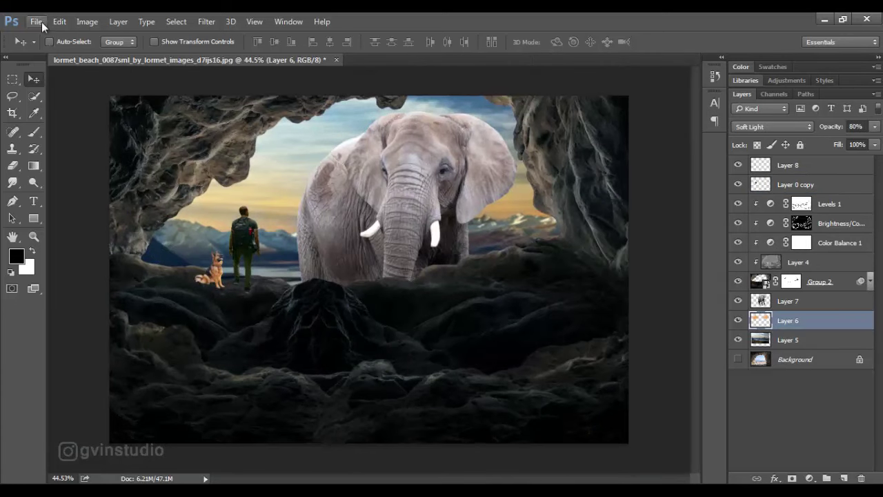
Open Optical-7-psbdox.jpg and bring the optical flare into the cave document as a new layer above Layer 6.
{"action": "left_click", "coordinate": [41, 22]}
{"action": "left_click", "coordinate": [52, 49]}
{"action": "left_click", "coordinate": [573, 122]}
{"action": "left_click", "coordinate": [651, 374]}
{"action": "left_click", "coordinate": [292, 63]}
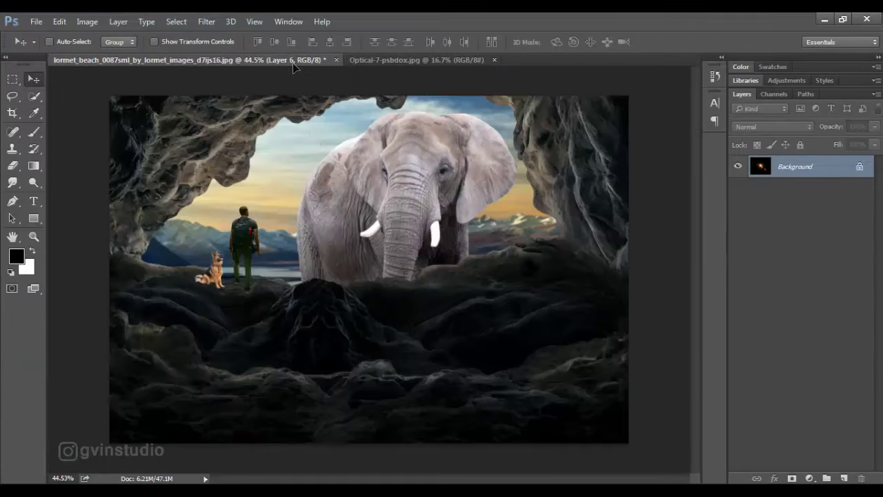
{"action": "left_click_drag", "start_coordinate": [293, 63], "coordinate": [392, 219]}
Set the flare layer to Screen blending and position its glow in the sky between the backpacker and the elephant.
{"action": "left_click", "coordinate": [750, 128]}
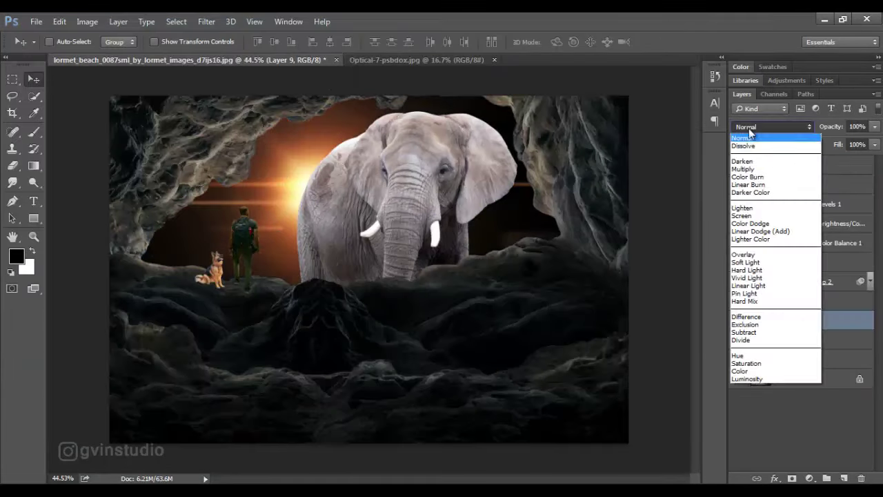
{"action": "left_click", "coordinate": [741, 215]}
{"action": "left_click_drag", "start_coordinate": [485, 232], "coordinate": [482, 229]}
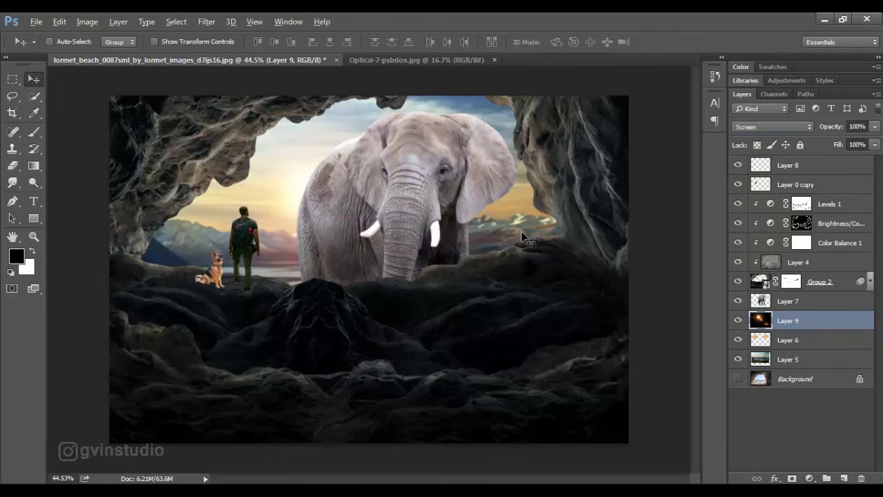
{"action": "scroll", "coordinate": [522, 233], "scroll_direction": "down", "scroll_amount": 4}
{"action": "scroll", "coordinate": [522, 237], "scroll_direction": "up", "scroll_amount": 3}
Add a Hue/Saturation adjustment clipped to the backpacker layer with hue +11, saturation -33 and lightness about +4.
{"action": "left_click", "coordinate": [784, 191]}
{"action": "left_click", "coordinate": [809, 478]}
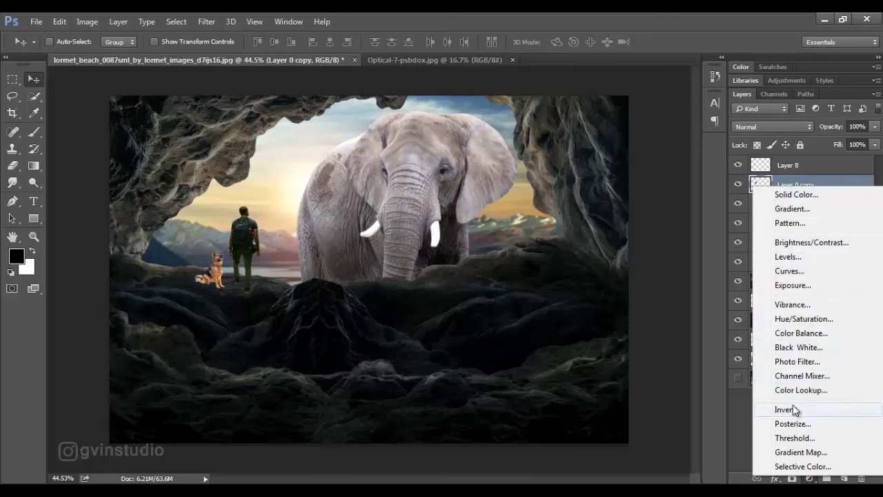
{"action": "left_click", "coordinate": [786, 319]}
{"action": "mouse_move", "coordinate": [655, 241]}
{"action": "left_mouse_down"}
{"action": "mouse_move", "coordinate": [680, 241]}
{"action": "mouse_move", "coordinate": [663, 241]}
{"action": "left_mouse_up"}
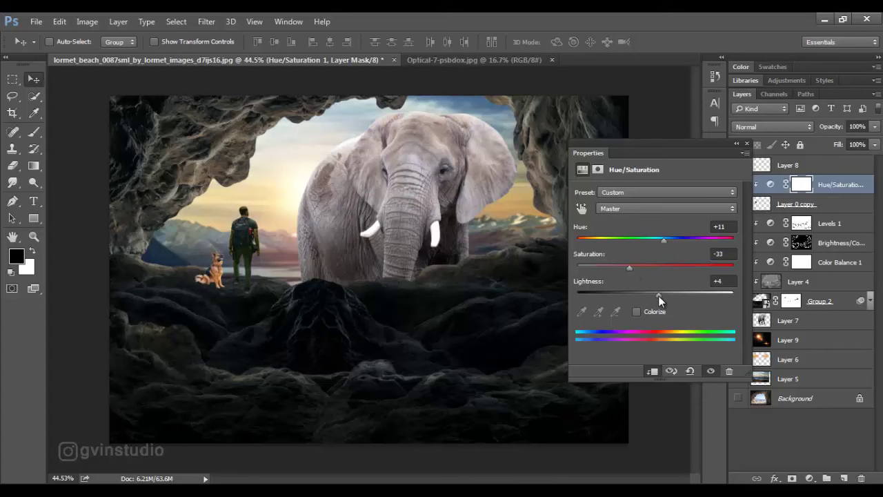
{"action": "left_click", "coordinate": [738, 142]}
Convert the backpacker layer to a smart object and raise its Clarity with the Camera Raw Filter.
{"action": "left_click", "coordinate": [815, 204]}
{"action": "right_click", "coordinate": [815, 204]}
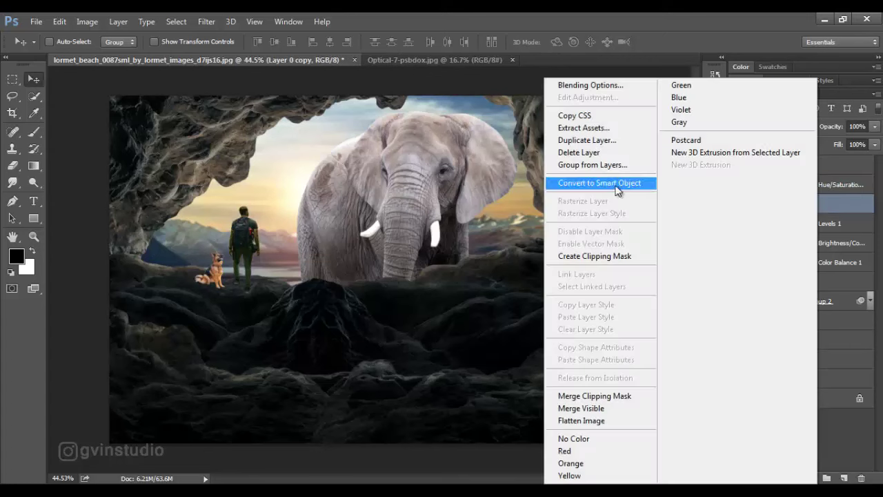
{"action": "left_click", "coordinate": [617, 183]}
{"action": "left_click", "coordinate": [206, 22]}
{"action": "left_click", "coordinate": [231, 84]}
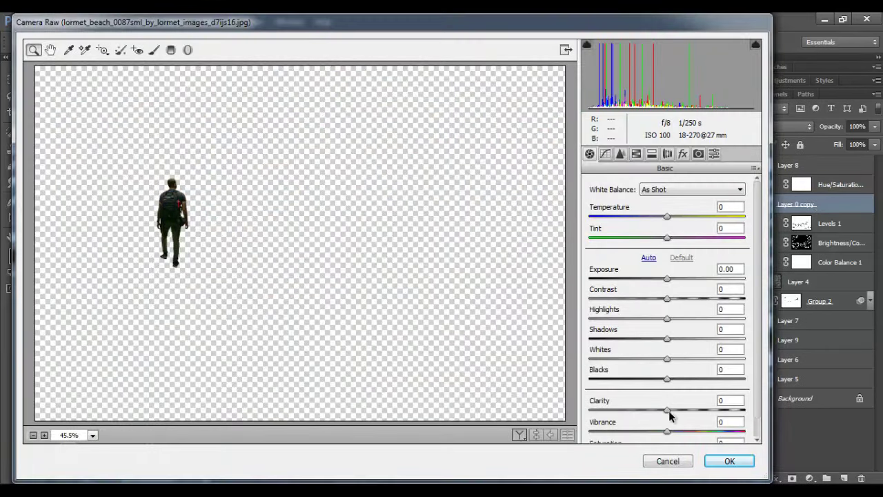
{"action": "left_click_drag", "start_coordinate": [668, 410], "coordinate": [695, 410]}
{"action": "key", "text": "Return"}
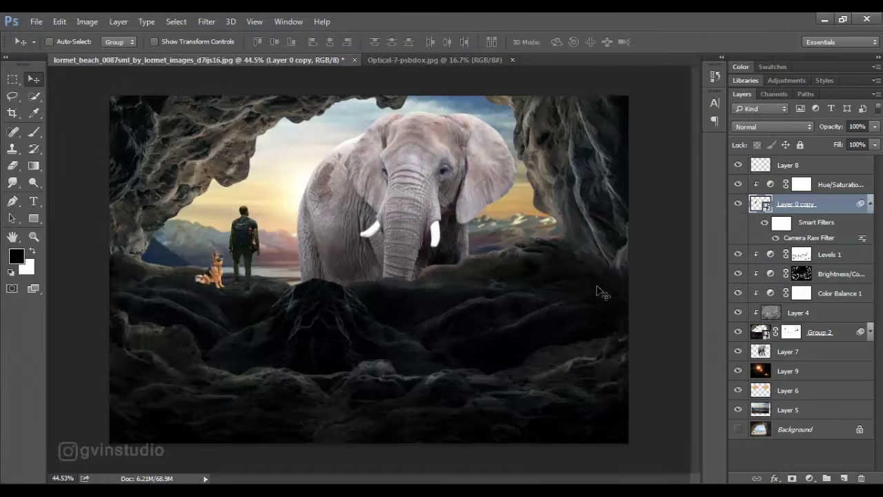
Add a clipped Color Balance adjustment above the backpacker's Hue/Saturation, shifting midtones to -17 towards cyan and +19 towards blue.
{"action": "left_click", "coordinate": [824, 184]}
{"action": "left_click", "coordinate": [809, 478]}
{"action": "left_click", "coordinate": [794, 337]}
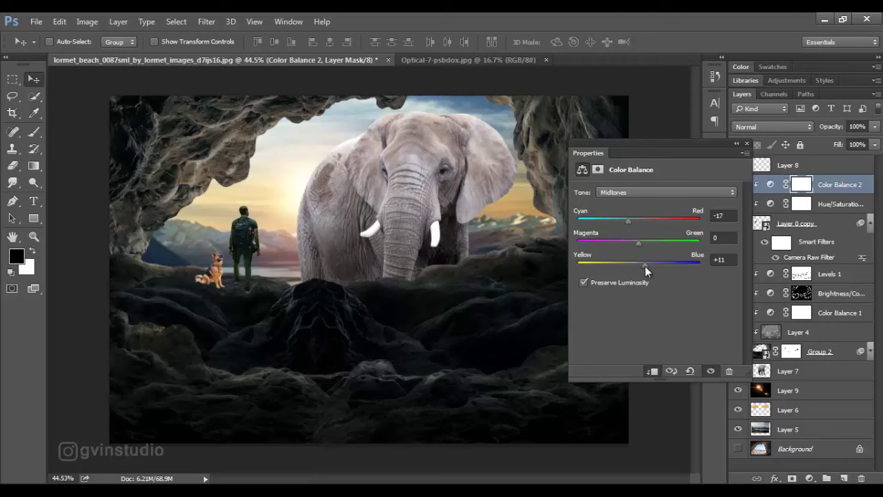
Add an Exposure adjustment clipped to the backpacker and lower the exposure to darken him into near silhouette.
{"action": "left_click", "coordinate": [809, 478]}
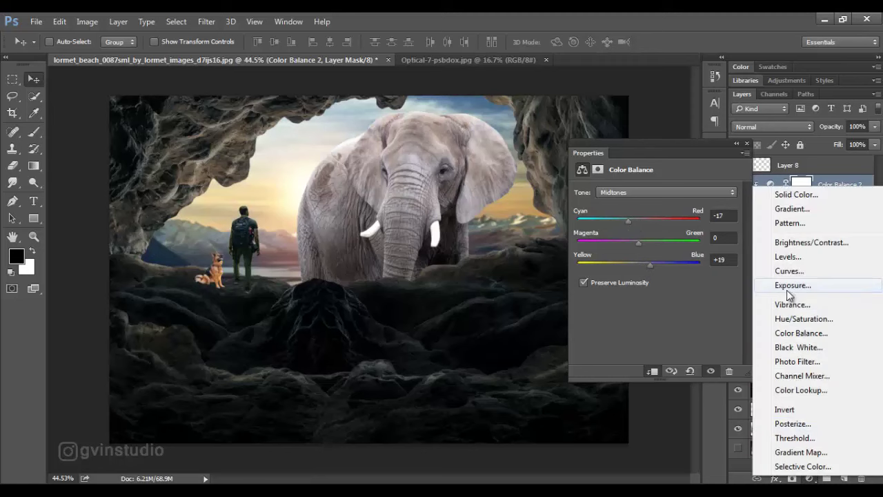
{"action": "left_click", "coordinate": [789, 287]}
{"action": "left_click_drag", "start_coordinate": [656, 225], "coordinate": [626, 227]}
{"action": "left_click", "coordinate": [746, 143]}
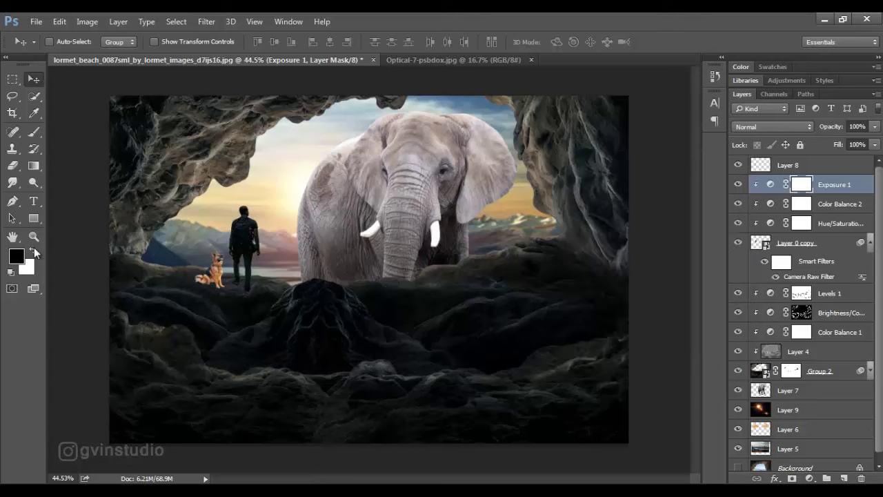
Paint black on the Exposure mask along the backpacker's sunward head, shoulder and arm edges with a soft 15 px brush at reduced flow.
{"action": "left_click", "coordinate": [32, 250]}
{"action": "left_click", "coordinate": [34, 132]}
{"action": "right_click", "coordinate": [272, 213]}
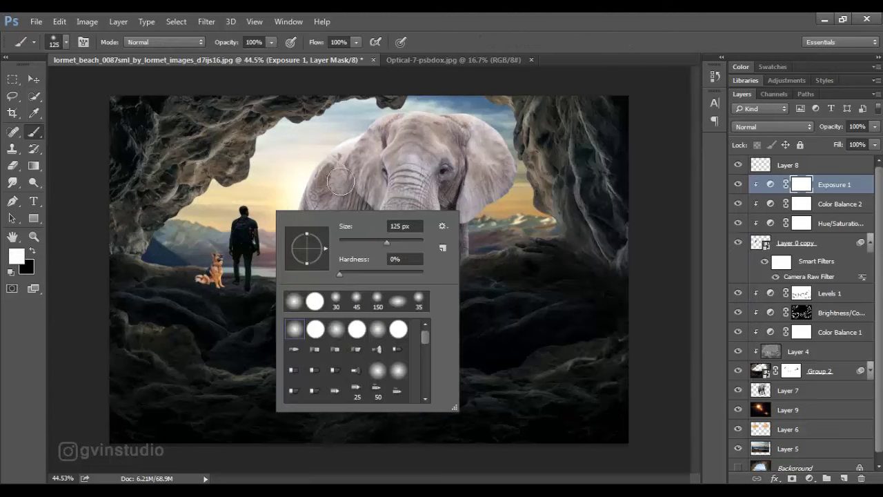
{"action": "key", "text": "Escape"}
{"action": "scroll", "coordinate": [274, 200], "scroll_direction": "up", "scroll_amount": 10}
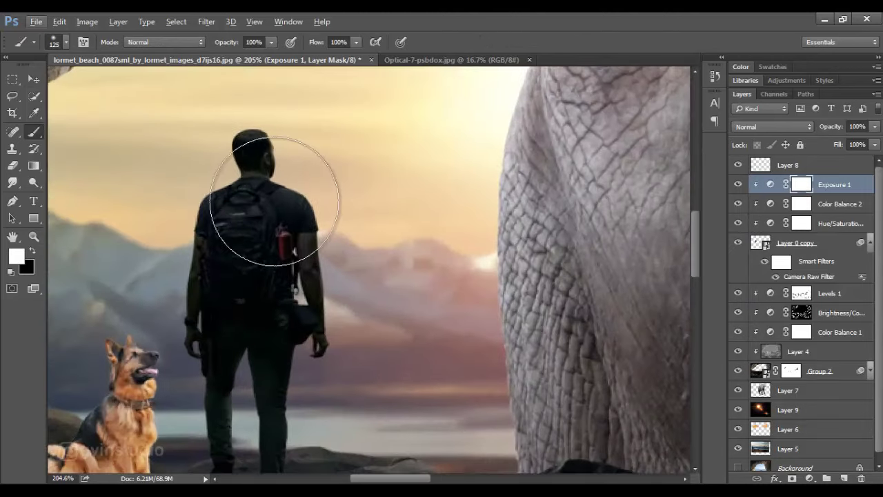
{"action": "key", "text": "bracketleft"}
{"action": "key", "text": "bracketleft"}
{"action": "key", "text": "bracketleft"}
{"action": "key", "text": "bracketleft"}
{"action": "key", "text": "bracketleft"}
{"action": "key", "text": "bracketleft"}
{"action": "key", "text": "bracketleft"}
{"action": "key", "text": "bracketleft"}
{"action": "key", "text": "bracketleft"}
{"action": "key", "text": "bracketleft"}
{"action": "key", "text": "bracketleft"}
{"action": "key", "text": "bracketleft"}
{"action": "key", "text": "bracketleft"}
{"action": "left_click_drag", "start_coordinate": [317, 44], "coordinate": [304, 46]}
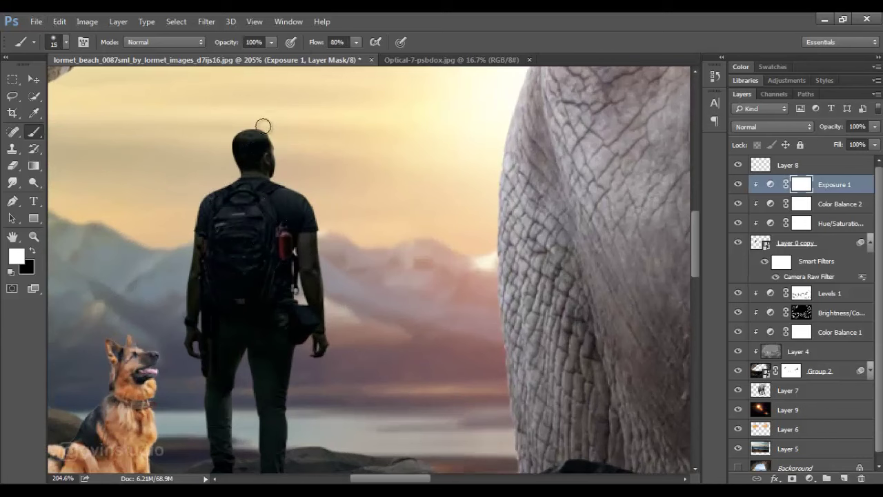
{"action": "key", "text": "x"}
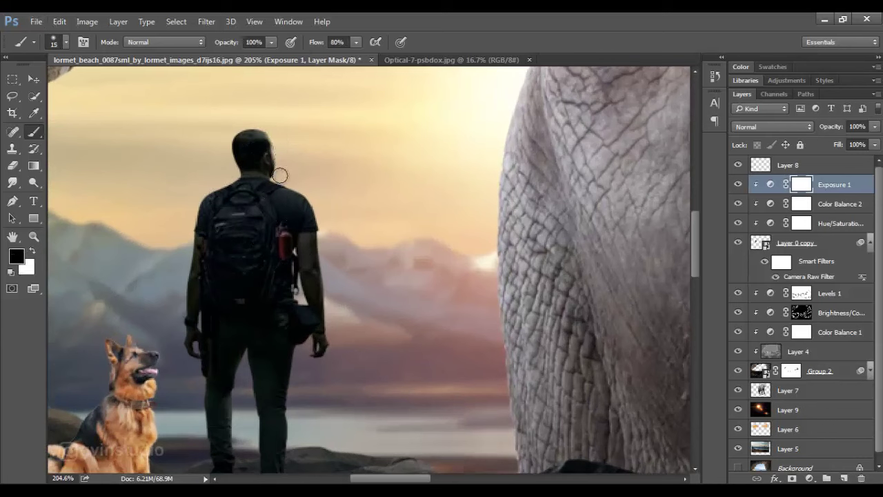
{"action": "left_click_drag", "start_coordinate": [324, 236], "coordinate": [330, 274]}
{"action": "key", "text": "bracketleft"}
{"action": "key", "text": "bracketleft"}
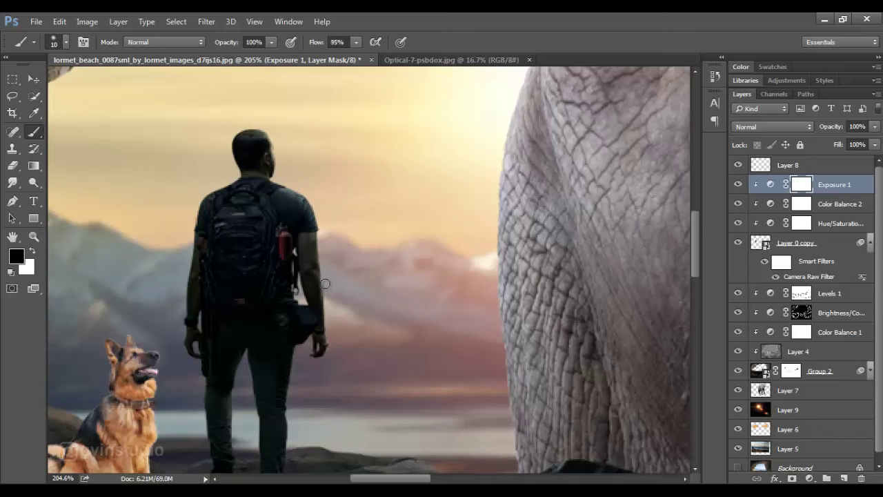
Brighten the edges of the backpacker's legs and shoes by painting black on the Exposure mask with a 10 px brush at 95% flow.
{"action": "scroll", "coordinate": [345, 329], "scroll_direction": "down", "scroll_amount": 2}
{"action": "scroll", "coordinate": [262, 407], "scroll_direction": "up", "scroll_amount": 5}
{"action": "scroll", "coordinate": [311, 297], "scroll_direction": "down", "scroll_amount": 2}
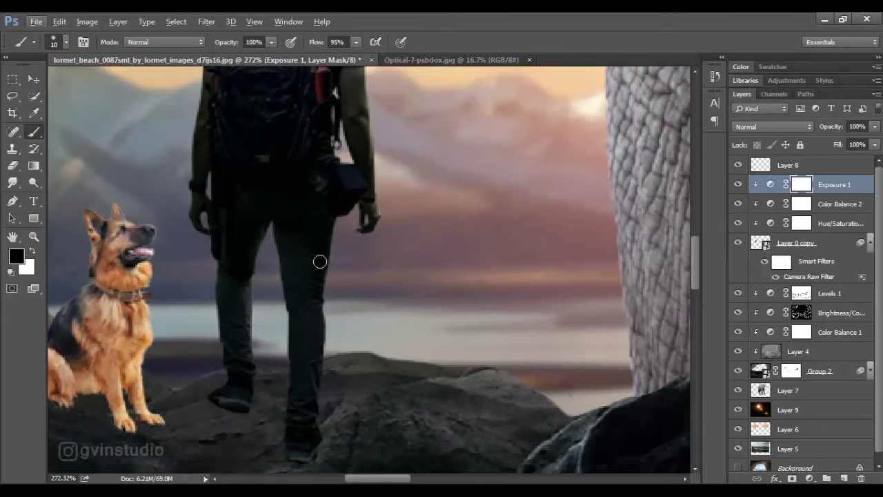
{"action": "left_click_drag", "start_coordinate": [332, 250], "coordinate": [328, 334]}
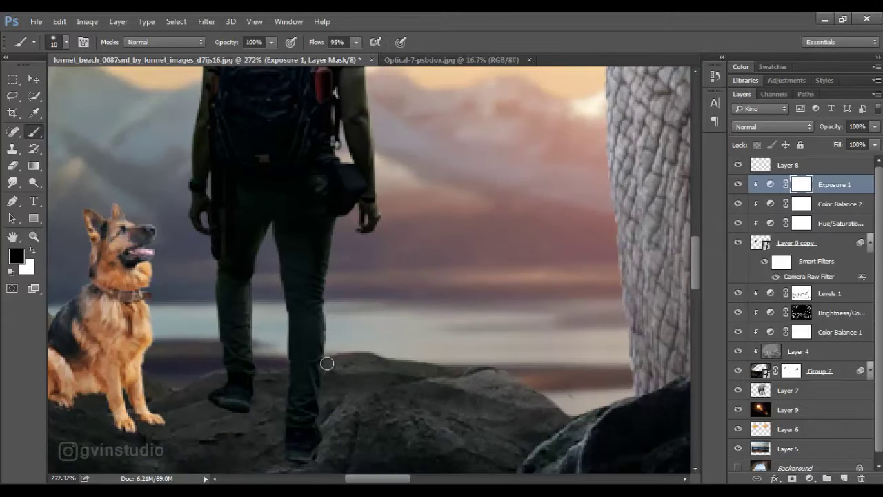
{"action": "scroll", "coordinate": [327, 363], "scroll_direction": "down", "scroll_amount": 3}
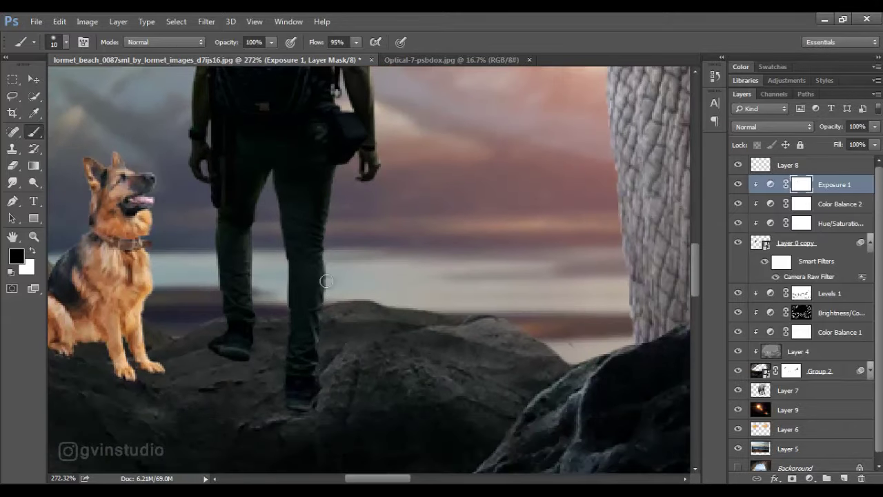
{"action": "mouse_move", "coordinate": [267, 180]}
{"action": "left_mouse_down"}
{"action": "mouse_move", "coordinate": [255, 247]}
{"action": "mouse_move", "coordinate": [259, 320]}
{"action": "left_mouse_up"}
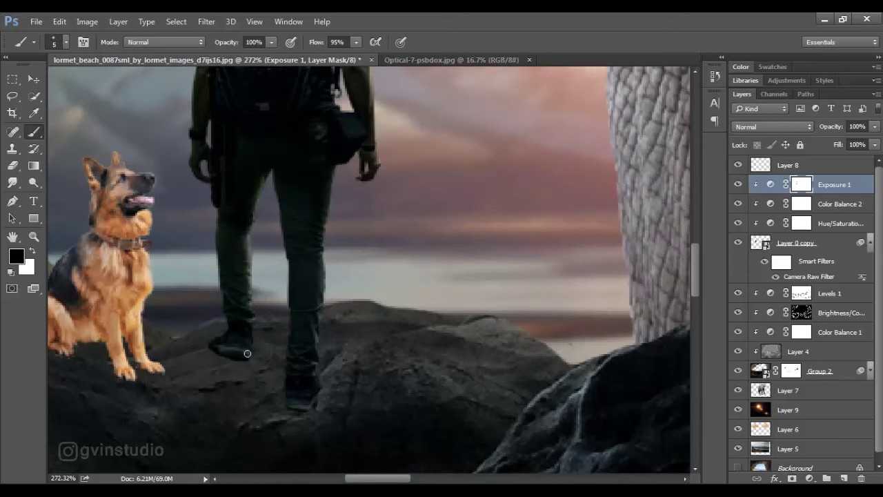
Bring out highlights on the backpacker's shirt, straps and upper backpack by painting the Exposure mask with a tiny brush, lowering flow to 21%.
{"action": "scroll", "coordinate": [302, 395], "scroll_direction": "up", "scroll_amount": 5}
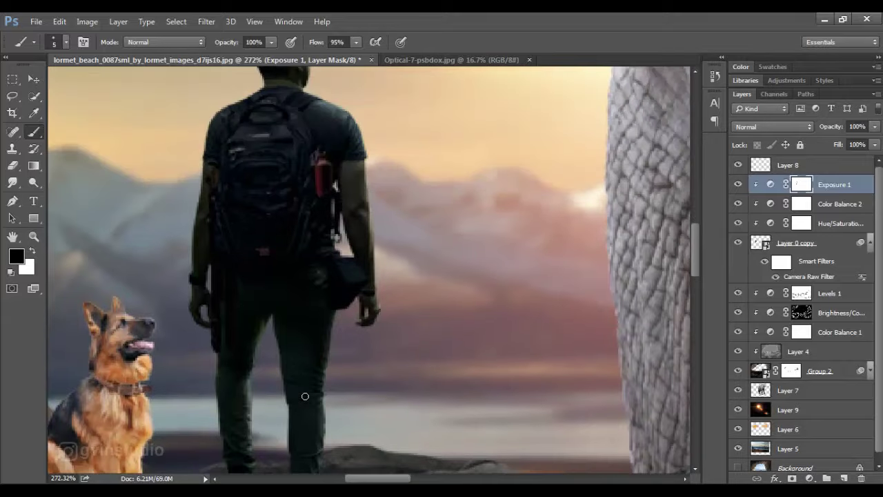
{"action": "scroll", "coordinate": [285, 222], "scroll_direction": "up", "scroll_amount": 2, "text": "alt"}
{"action": "scroll", "coordinate": [284, 222], "scroll_direction": "up", "scroll_amount": 1, "text": "alt"}
{"action": "scroll", "coordinate": [280, 227], "scroll_direction": "up", "scroll_amount": 4}
{"action": "left_click_drag", "start_coordinate": [323, 44], "coordinate": [307, 47]}
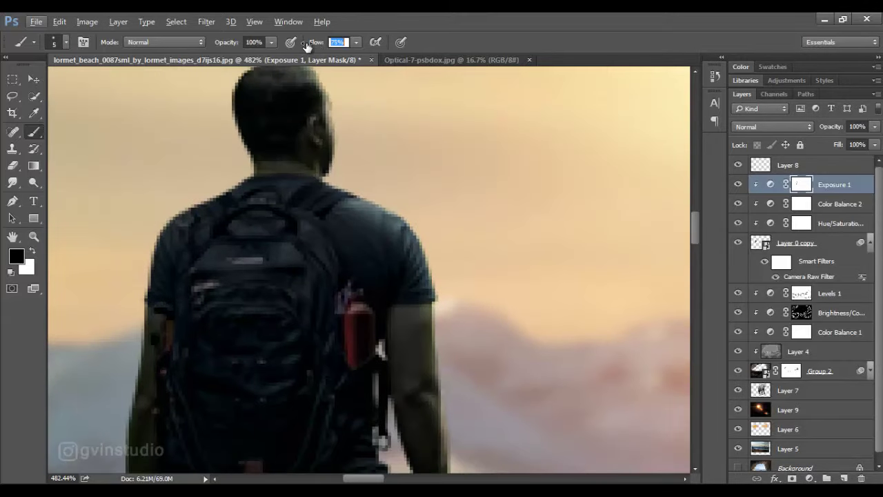
{"action": "left_click_drag", "start_coordinate": [283, 202], "coordinate": [243, 203]}
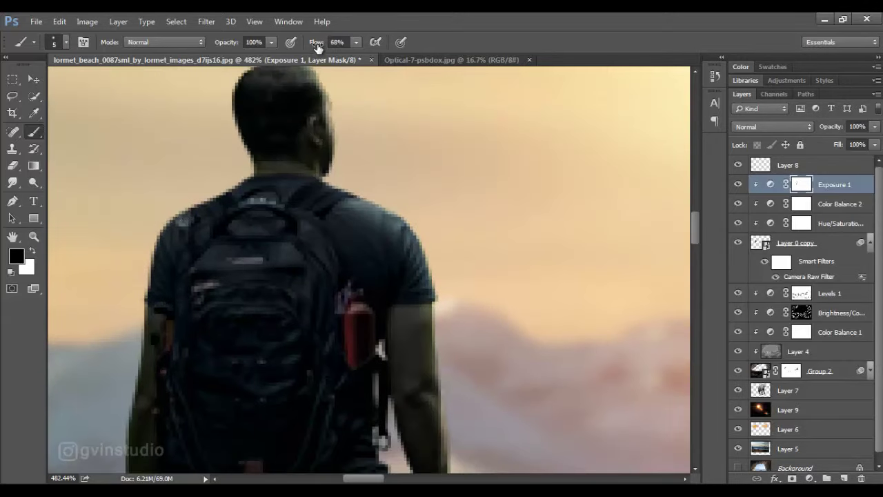
{"action": "left_click_drag", "start_coordinate": [317, 44], "coordinate": [301, 44]}
{"action": "mouse_move", "coordinate": [302, 237]}
{"action": "left_mouse_down"}
{"action": "mouse_move", "coordinate": [290, 260]}
{"action": "mouse_move", "coordinate": [203, 267]}
{"action": "mouse_move", "coordinate": [252, 250]}
{"action": "mouse_move", "coordinate": [290, 254]}
{"action": "mouse_move", "coordinate": [281, 253]}
{"action": "mouse_move", "coordinate": [306, 228]}
{"action": "mouse_move", "coordinate": [330, 255]}
{"action": "left_mouse_up"}
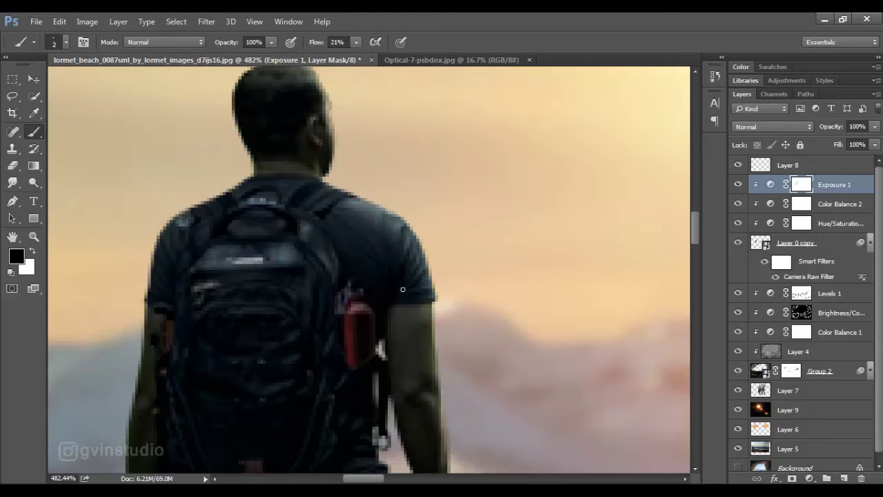
{"action": "left_click_drag", "start_coordinate": [426, 293], "coordinate": [503, 228]}
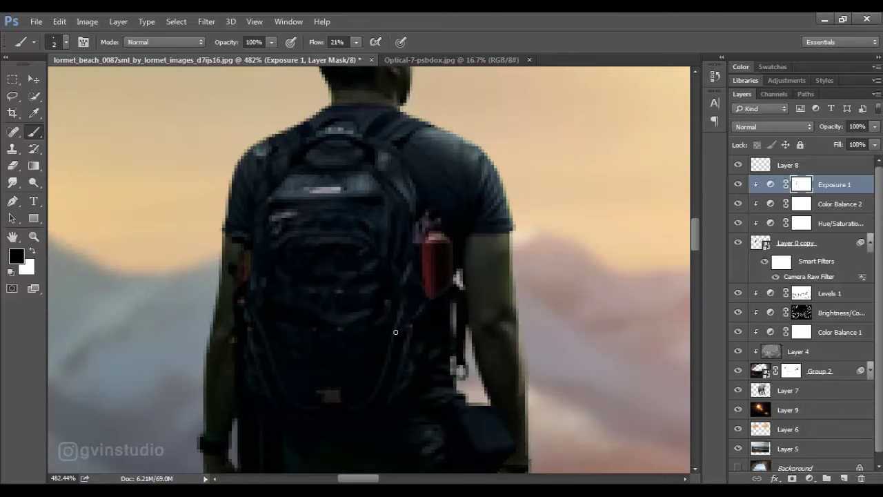
Reveal the lower backpack details and hip bag by painting the Exposure mask with a small brush at 30% flow.
{"action": "scroll", "coordinate": [414, 343], "scroll_direction": "down", "scroll_amount": 2}
{"action": "left_click_drag", "start_coordinate": [317, 47], "coordinate": [318, 47]}
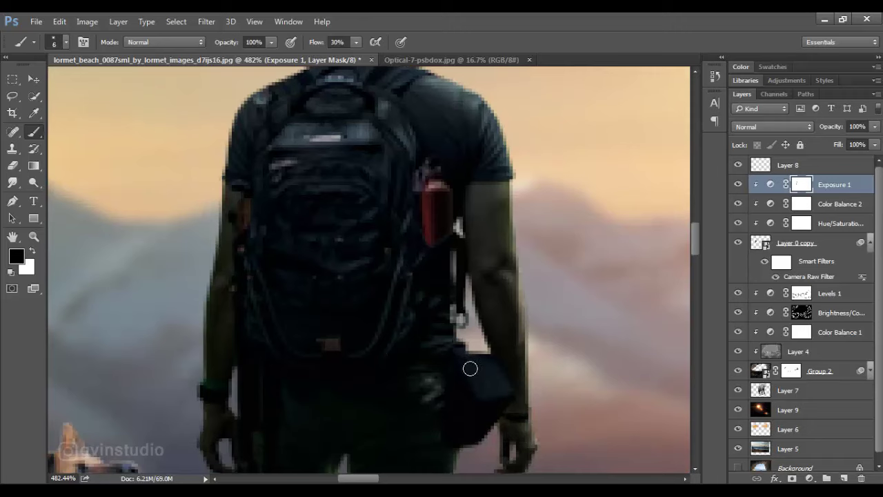
{"action": "mouse_move", "coordinate": [470, 369]}
{"action": "left_mouse_down"}
{"action": "mouse_move", "coordinate": [502, 385]}
{"action": "mouse_move", "coordinate": [470, 364]}
{"action": "mouse_move", "coordinate": [496, 378]}
{"action": "left_mouse_up"}
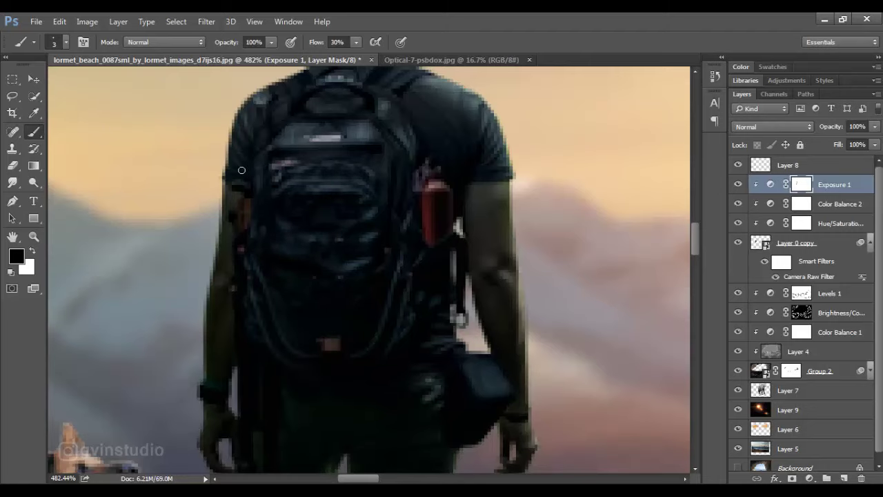
Reveal trouser folds and shoe highlights by painting the Exposure mask with a 3 px brush at 30% flow.
{"action": "scroll", "coordinate": [237, 266], "scroll_direction": "down", "scroll_amount": 5}
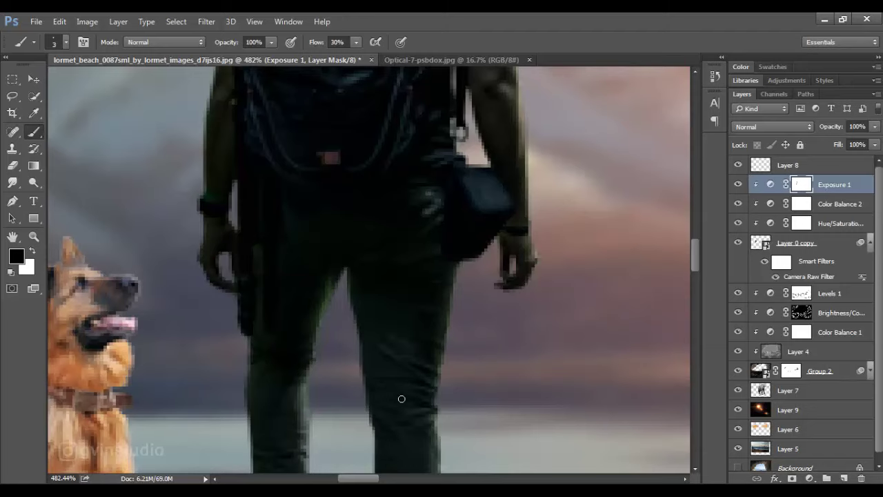
{"action": "scroll", "coordinate": [433, 223], "scroll_direction": "down", "scroll_amount": 5}
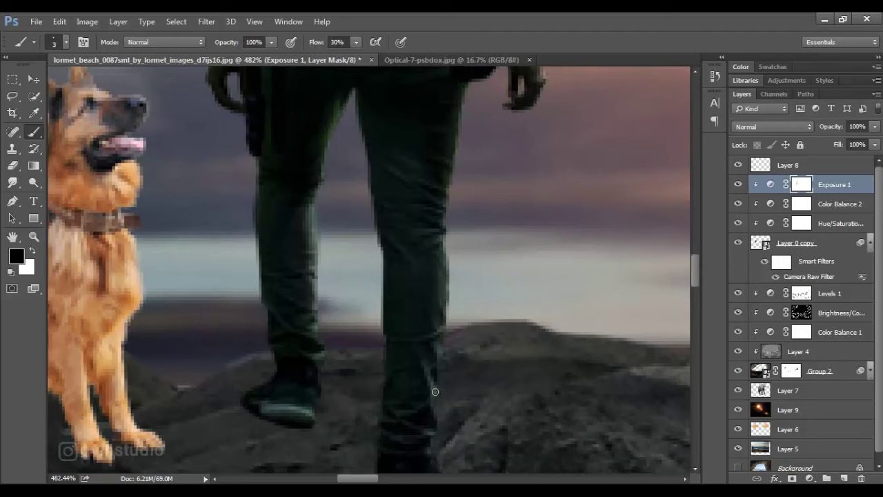
{"action": "scroll", "coordinate": [391, 414], "scroll_direction": "down", "scroll_amount": 2}
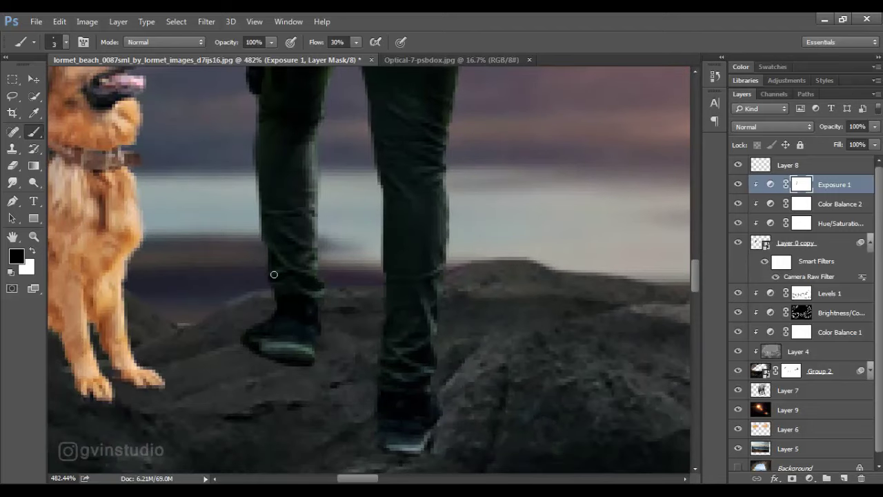
{"action": "scroll", "coordinate": [313, 316], "scroll_direction": "up", "scroll_amount": 4}
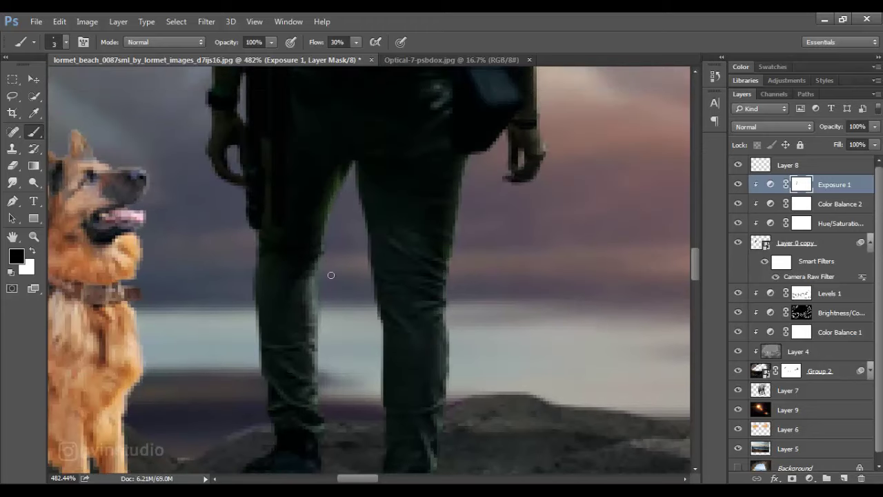
{"action": "scroll", "coordinate": [347, 311], "scroll_direction": "down", "scroll_amount": 13}
{"action": "scroll", "coordinate": [217, 237], "scroll_direction": "up", "scroll_amount": 2}
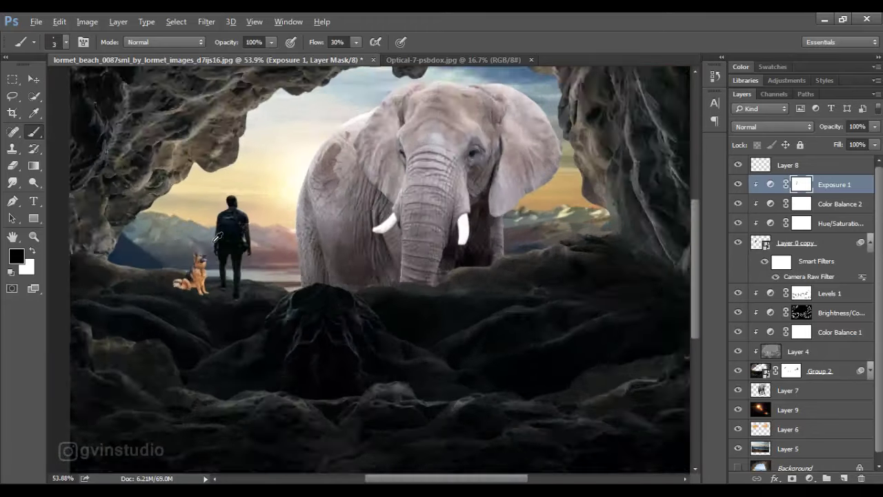
Add a tan Solid Color fill layer clipped to the backpacker, set it to Color Dodge and select its mask.
{"action": "scroll", "coordinate": [217, 237], "scroll_direction": "up", "scroll_amount": 6}
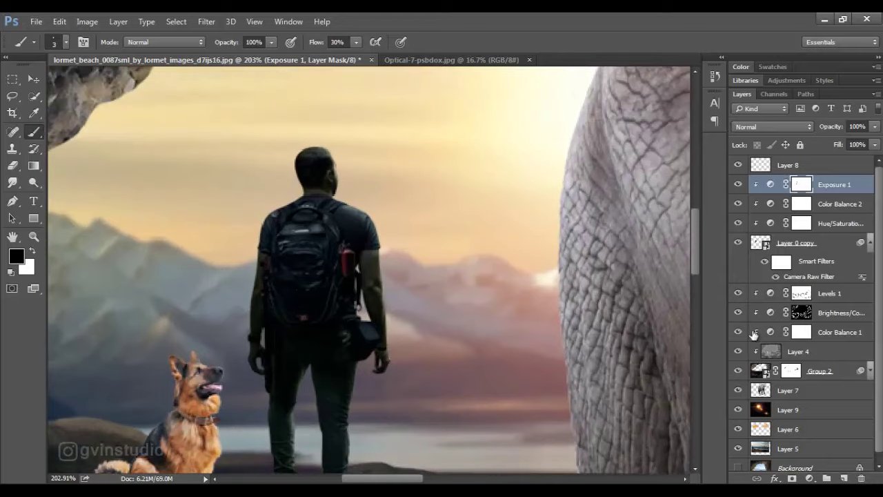
{"action": "left_click", "coordinate": [809, 478]}
{"action": "left_click", "coordinate": [786, 191]}
{"action": "left_click", "coordinate": [555, 230]}
{"action": "left_click", "coordinate": [784, 202]}
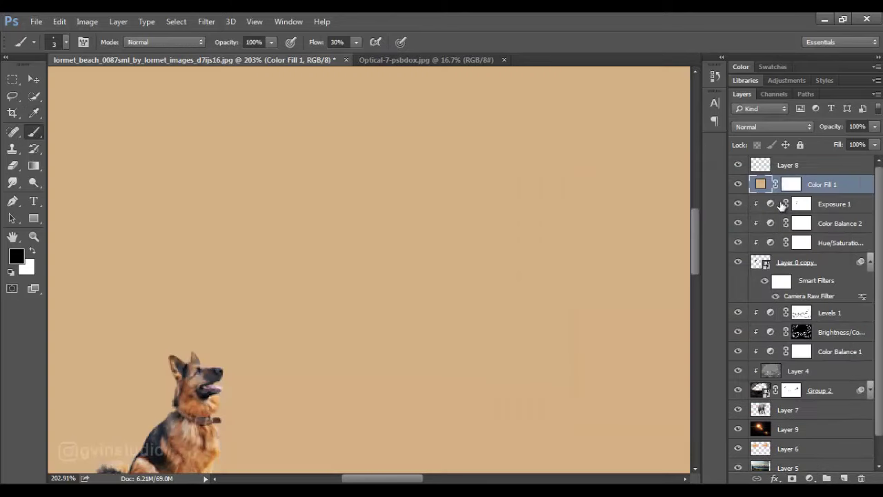
{"action": "left_click", "coordinate": [760, 127]}
{"action": "left_click", "coordinate": [759, 215]}
{"action": "left_click", "coordinate": [802, 193], "text": "alt"}
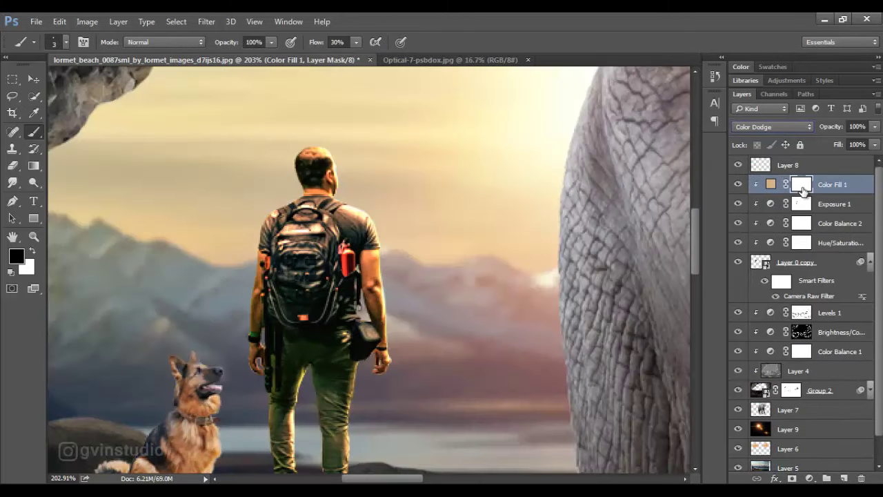
Invert the tan fill layer's mask to black and ready a larger white brush at 56% flow.
{"action": "key", "text": "ctrl+i"}
{"action": "left_click", "coordinate": [33, 251]}
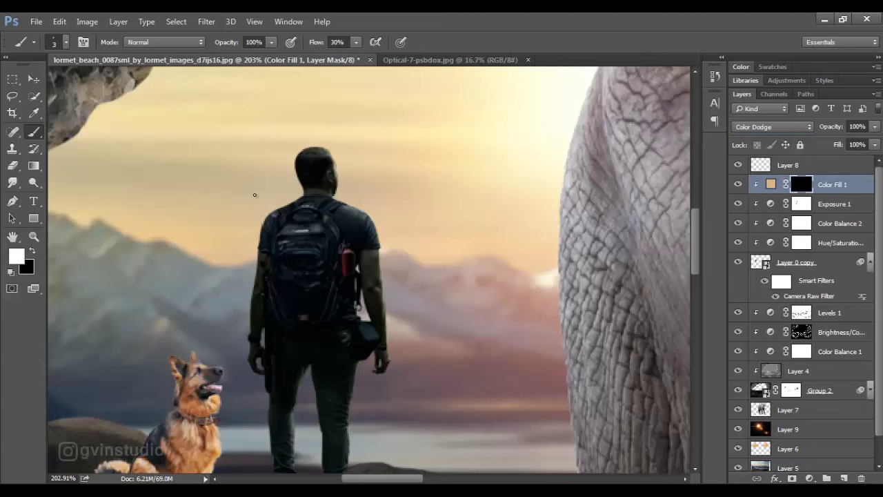
{"action": "key", "text": "bracketright"}
{"action": "key", "text": "bracketright"}
{"action": "key", "text": "bracketright"}
{"action": "key", "text": "bracketright"}
{"action": "key", "text": "bracketright"}
{"action": "key", "text": "bracketright"}
{"action": "key", "text": "bracketright"}
{"action": "key", "text": "bracketright"}
{"action": "key", "text": "bracketright"}
{"action": "key", "text": "bracketright"}
{"action": "left_click_drag", "start_coordinate": [315, 46], "coordinate": [331, 47]}
Paint a warm rim light along the backpacker's sun-facing edge, from the face down the arm to the hand, on the fill mask.
{"action": "scroll", "coordinate": [356, 184], "scroll_direction": "up", "scroll_amount": 1}
{"action": "scroll", "coordinate": [359, 182], "scroll_direction": "up", "scroll_amount": 3}
{"action": "key", "text": "bracketleft"}
{"action": "key", "text": "bracketleft"}
{"action": "key", "text": "bracketleft"}
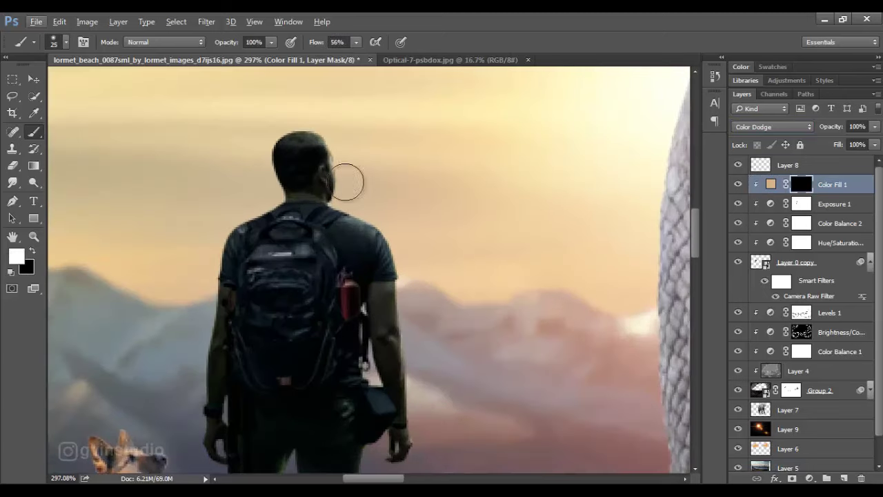
{"action": "mouse_move", "coordinate": [336, 199]}
{"action": "left_mouse_down"}
{"action": "mouse_move", "coordinate": [393, 240]}
{"action": "mouse_move", "coordinate": [411, 402]}
{"action": "mouse_move", "coordinate": [429, 437]}
{"action": "left_mouse_up"}
Paint rim light along the sun-facing edges of both trouser legs on the fill mask with a 9 px white brush at 56% flow.
{"action": "left_click_drag", "start_coordinate": [449, 397], "coordinate": [461, 226]}
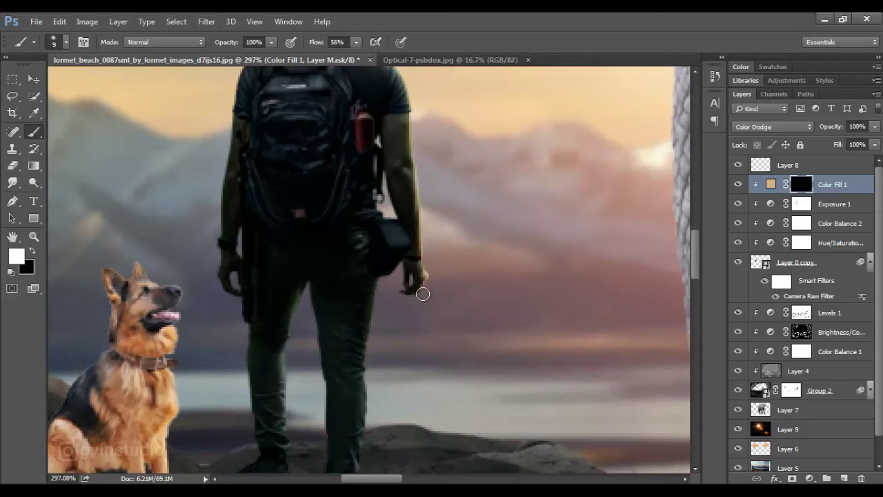
{"action": "mouse_move", "coordinate": [381, 284]}
{"action": "left_mouse_down"}
{"action": "mouse_move", "coordinate": [370, 407]}
{"action": "mouse_move", "coordinate": [436, 264]}
{"action": "left_mouse_up"}
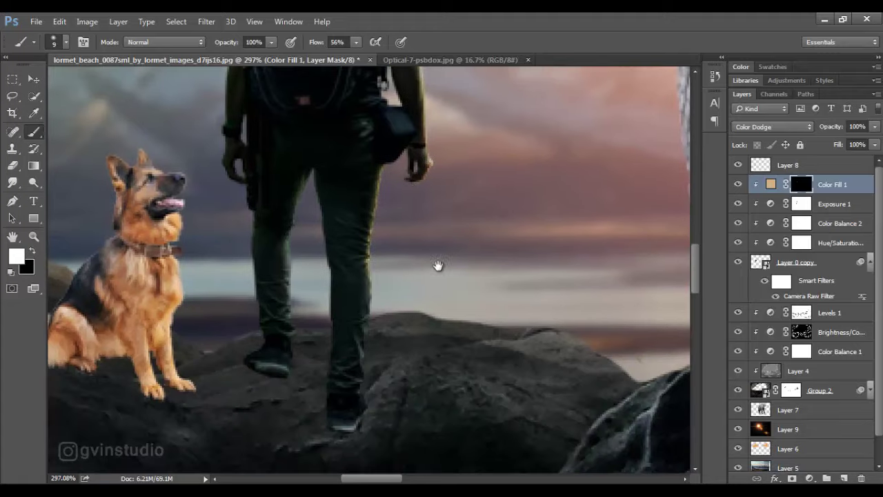
{"action": "left_click_drag", "start_coordinate": [375, 299], "coordinate": [369, 358]}
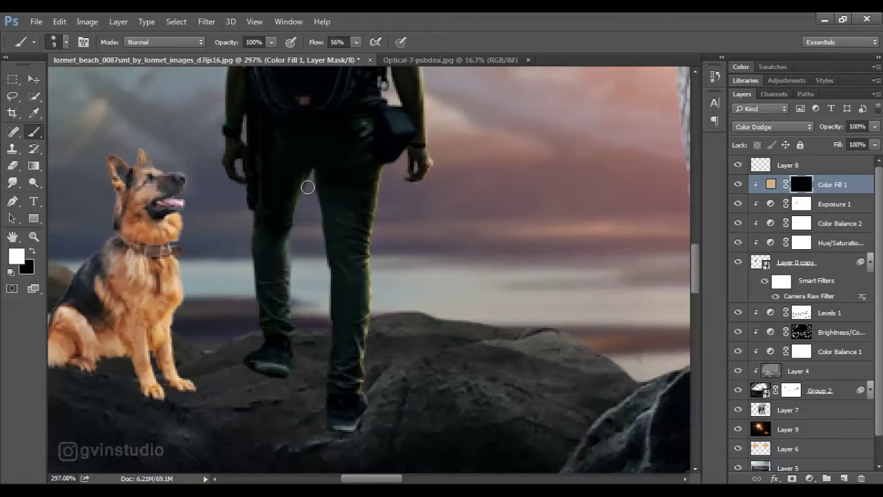
{"action": "mouse_move", "coordinate": [307, 186]}
{"action": "left_mouse_down"}
{"action": "mouse_move", "coordinate": [294, 247]}
{"action": "mouse_move", "coordinate": [295, 357]}
{"action": "left_mouse_up"}
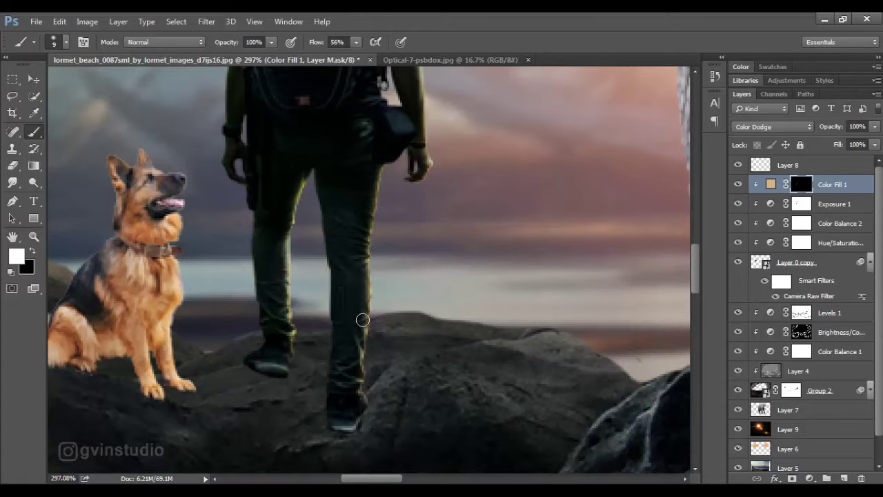
{"action": "scroll", "coordinate": [364, 317], "scroll_direction": "down", "scroll_amount": 12}
{"action": "scroll", "coordinate": [200, 231], "scroll_direction": "up", "scroll_amount": 6}
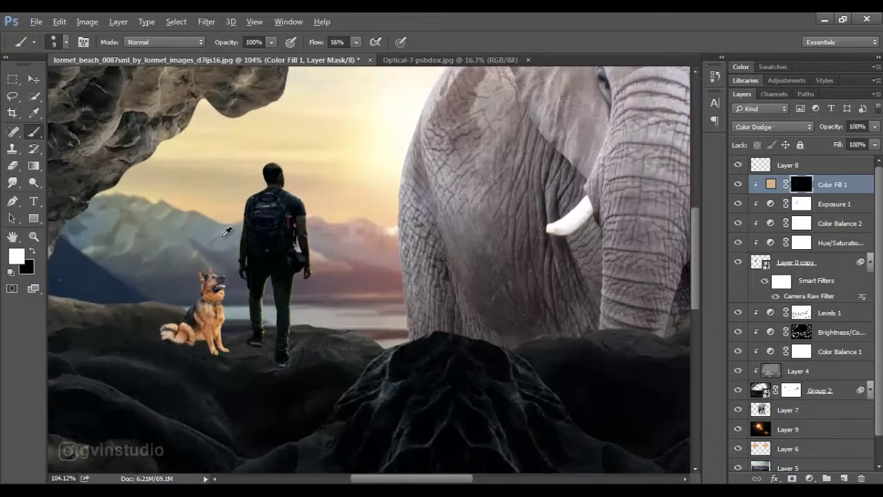
Add an orange solid color fill layer above Color Fill 1 and set its blend mode to Color Dodge.
{"action": "scroll", "coordinate": [227, 233], "scroll_direction": "up", "scroll_amount": 4}
{"action": "scroll", "coordinate": [238, 236], "scroll_direction": "down", "scroll_amount": 1}
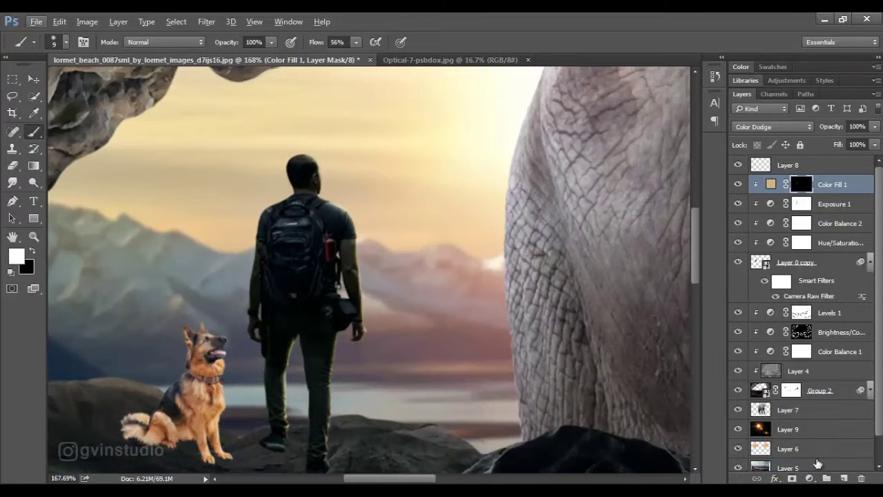
{"action": "left_click", "coordinate": [809, 478]}
{"action": "left_click", "coordinate": [787, 192]}
{"action": "left_click", "coordinate": [654, 212]}
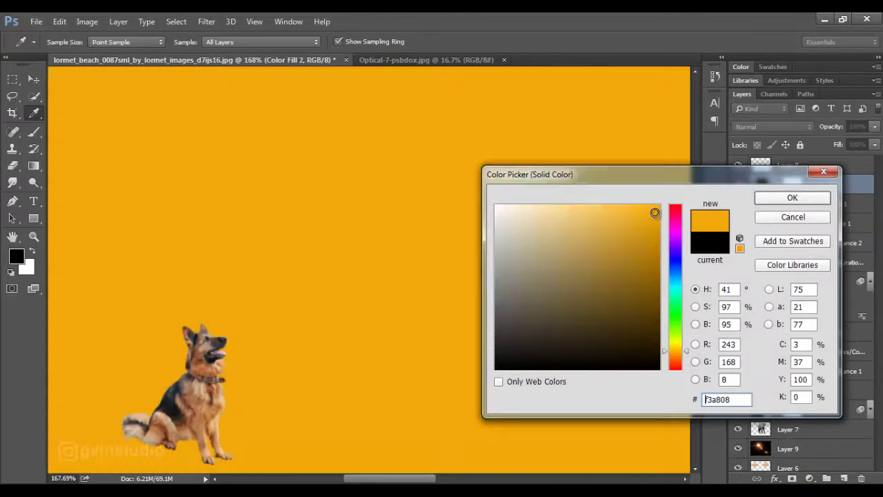
{"action": "left_click_drag", "start_coordinate": [685, 350], "coordinate": [685, 356]}
{"action": "left_click", "coordinate": [791, 197]}
{"action": "left_click", "coordinate": [773, 126]}
{"action": "left_click", "coordinate": [766, 220]}
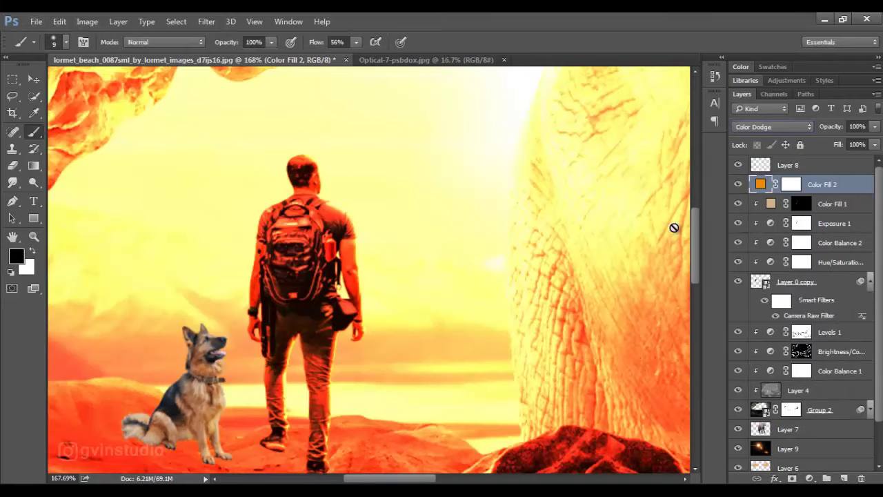
Clip the orange Color Fill 2 layer to the man below and invert its mask to black.
{"action": "left_click", "coordinate": [825, 193], "text": "alt"}
{"action": "left_click", "coordinate": [801, 184]}
{"action": "key", "text": "x"}
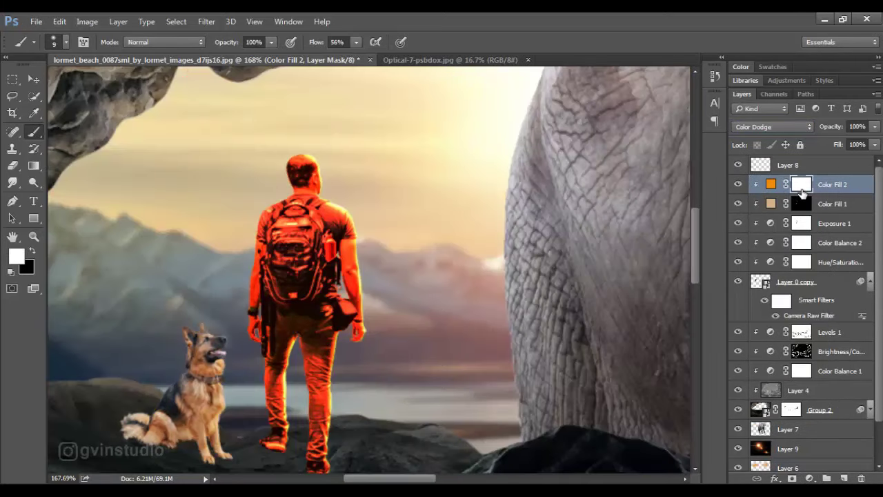
{"action": "key", "text": "ctrl+i"}
Paint white with a soft brush of about 10 px on the Color Fill 2 mask along the man's sunlit upper-body edges.
{"action": "key", "text": "bracketright"}
{"action": "key", "text": "bracketright"}
{"action": "key", "text": "bracketright"}
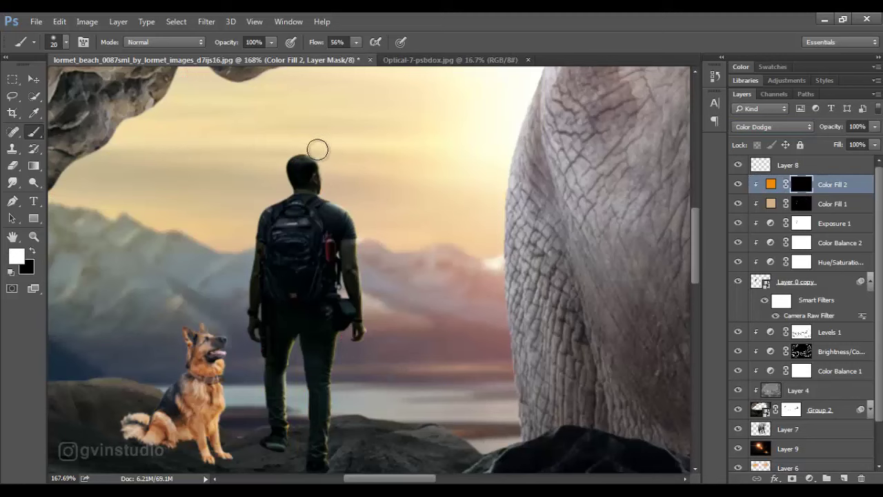
{"action": "key", "text": "bracketleft"}
{"action": "key", "text": "bracketleft"}
{"action": "key", "text": "bracketleft"}
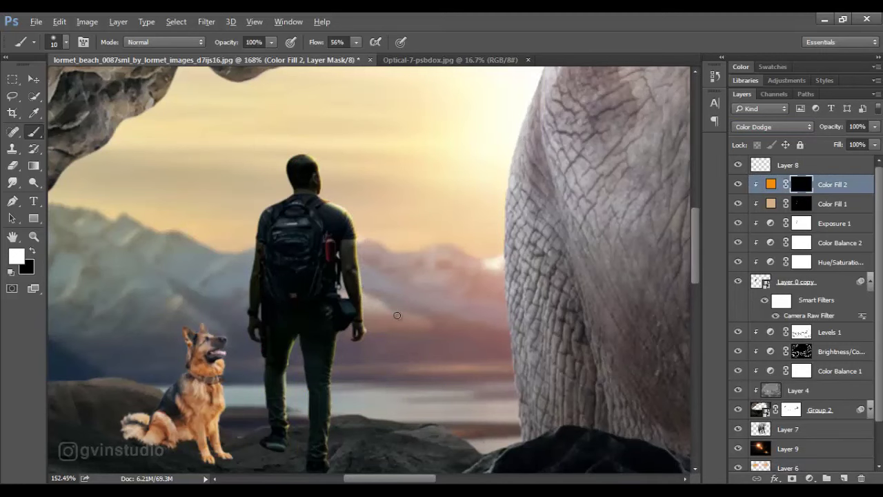
Set the brush flow to 40% and paint orange rim light along the sun-facing edges of both of the man's legs.
{"action": "scroll", "coordinate": [400, 312], "scroll_direction": "down", "scroll_amount": 10}
{"action": "scroll", "coordinate": [249, 264], "scroll_direction": "up", "scroll_amount": 10}
{"action": "scroll", "coordinate": [250, 265], "scroll_direction": "up", "scroll_amount": 4}
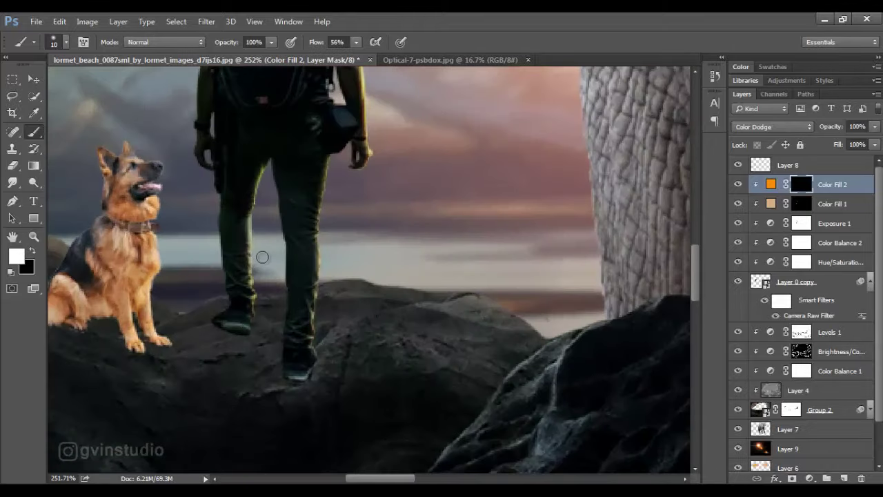
{"action": "left_click_drag", "start_coordinate": [318, 46], "coordinate": [309, 47]}
{"action": "key", "text": "bracketright"}
{"action": "left_click_drag", "start_coordinate": [333, 179], "coordinate": [321, 331]}
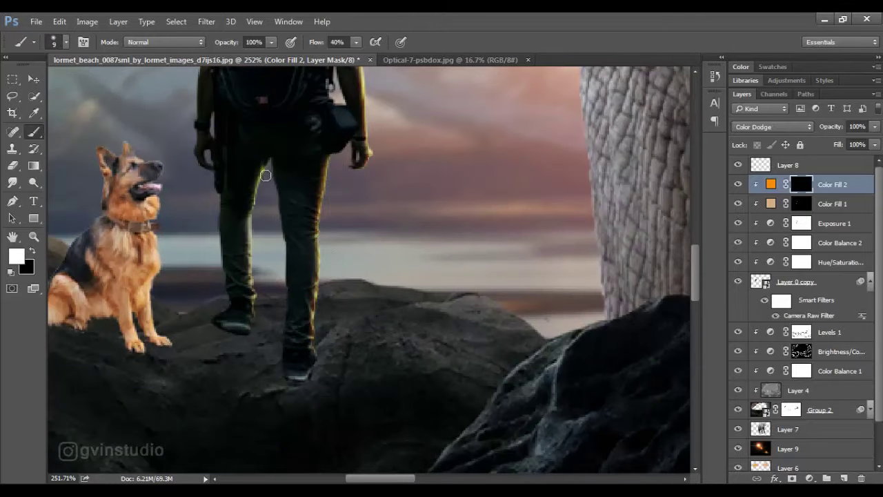
{"action": "left_click_drag", "start_coordinate": [255, 223], "coordinate": [257, 279]}
Refine the rim light around the man's inner legs with a 4 px brush, switching to the Color Fill 1 mask.
{"action": "scroll", "coordinate": [363, 305], "scroll_direction": "down", "scroll_amount": 6}
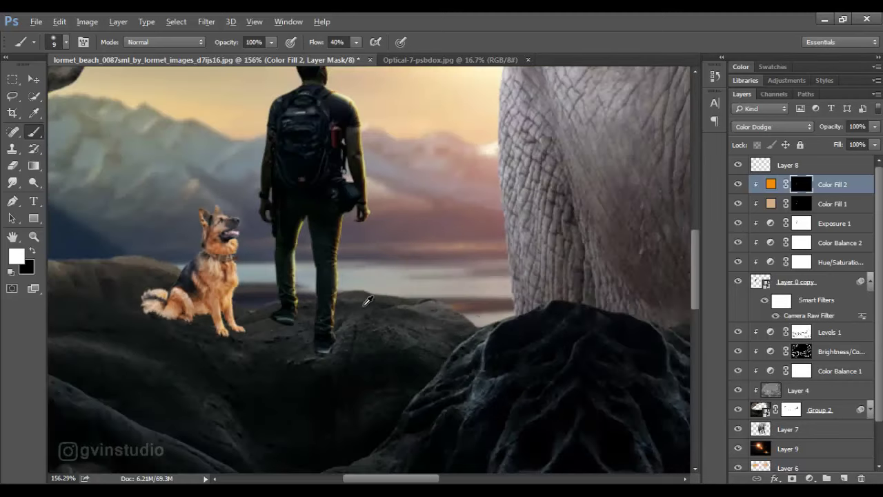
{"action": "scroll", "coordinate": [324, 237], "scroll_direction": "up", "scroll_amount": 11}
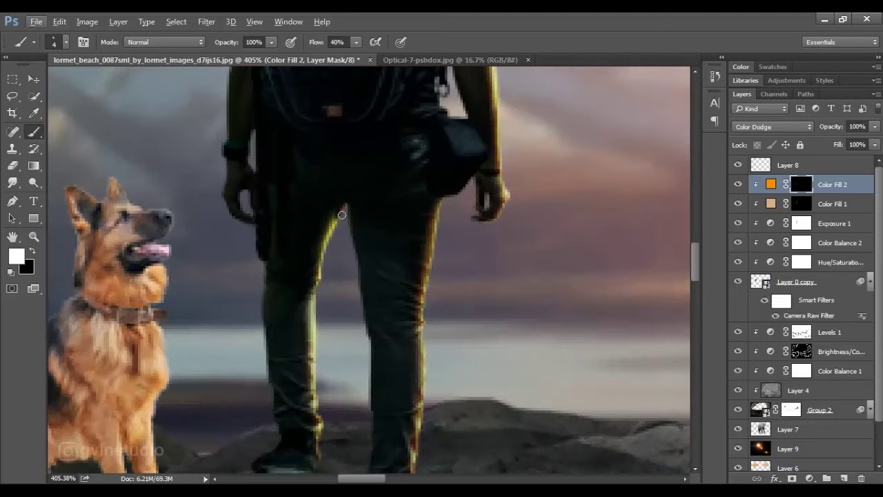
{"action": "key", "text": "alt+bracketleft"}
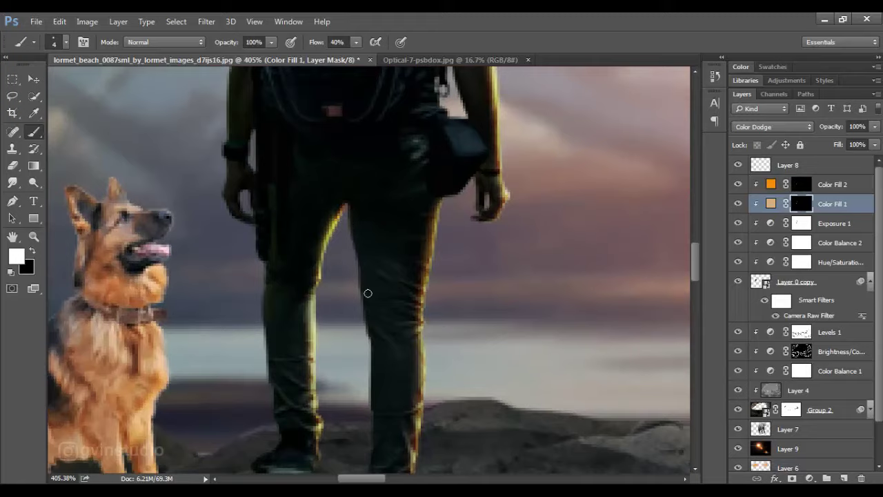
{"action": "scroll", "coordinate": [367, 293], "scroll_direction": "down", "scroll_amount": 6}
{"action": "scroll", "coordinate": [198, 251], "scroll_direction": "up", "scroll_amount": 3}
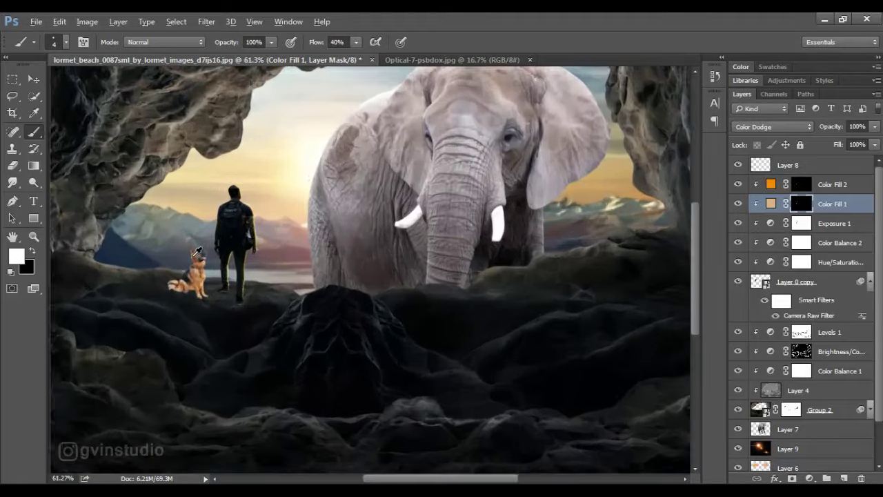
Create a new layer directly below the man's Layer 0 copy and name it "shadow".
{"action": "scroll", "coordinate": [198, 252], "scroll_direction": "up", "scroll_amount": 3}
{"action": "scroll", "coordinate": [206, 218], "scroll_direction": "up", "scroll_amount": 1}
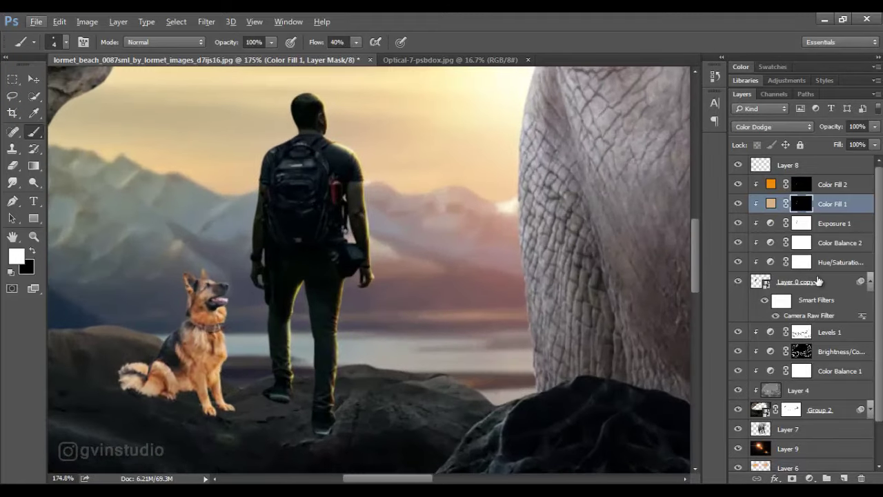
{"action": "left_click", "coordinate": [871, 282]}
{"action": "left_click", "coordinate": [830, 302]}
{"action": "left_click", "coordinate": [844, 478]}
{"action": "double_click", "coordinate": [786, 303]}
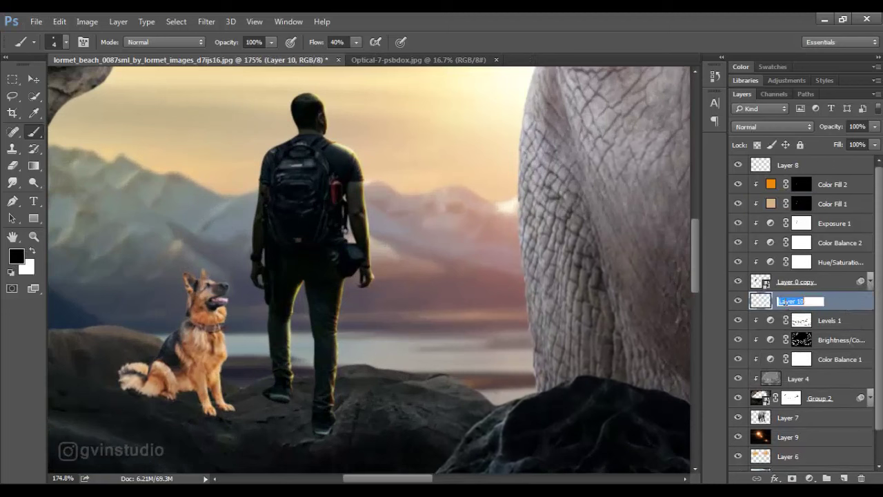
{"action": "type", "text": "shadow"}
{"action": "key", "text": "Return"}
Paint black contact shadows under the man's shoes using a flattened soft brush of 15 px at 52% flow.
{"action": "key", "text": "shift+5"}
{"action": "key", "text": "shift+2"}
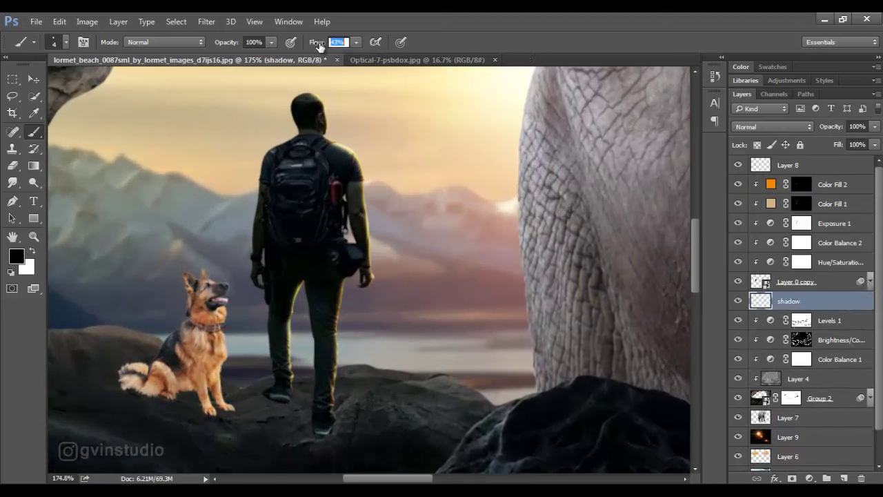
{"action": "right_click", "coordinate": [298, 254]}
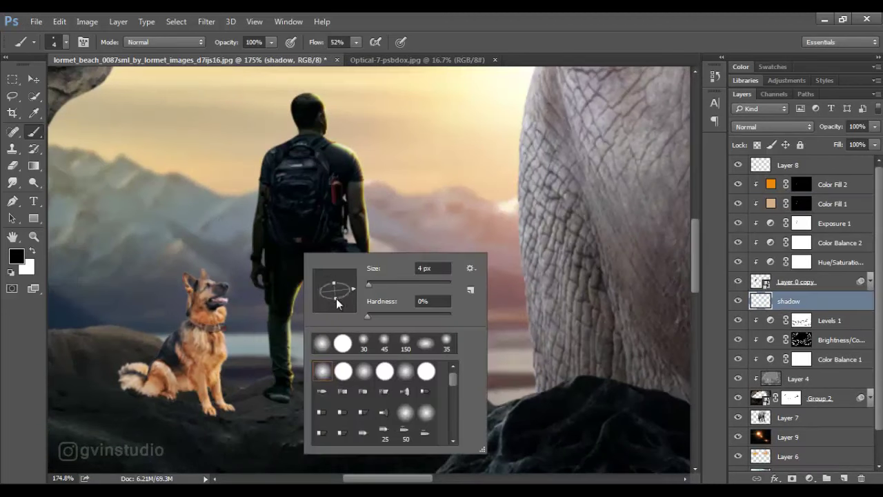
{"action": "left_click_drag", "start_coordinate": [353, 289], "coordinate": [353, 292]}
{"action": "left_click", "coordinate": [487, 39]}
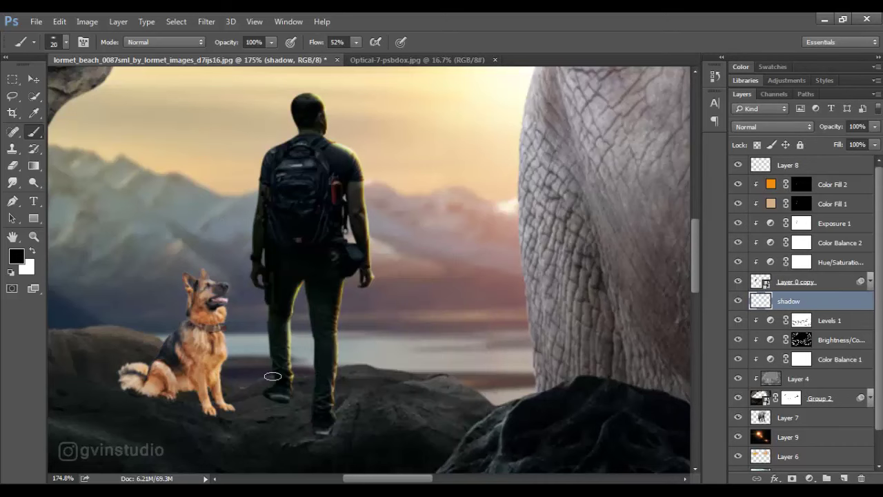
{"action": "scroll", "coordinate": [272, 376], "scroll_direction": "up", "scroll_amount": 3}
{"action": "key", "text": "bracketleft"}
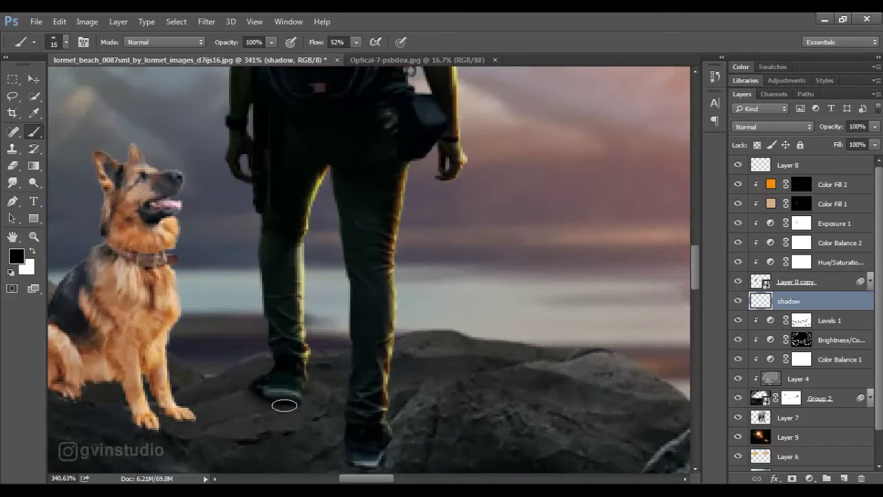
{"action": "scroll", "coordinate": [310, 416], "scroll_direction": "down", "scroll_amount": 2}
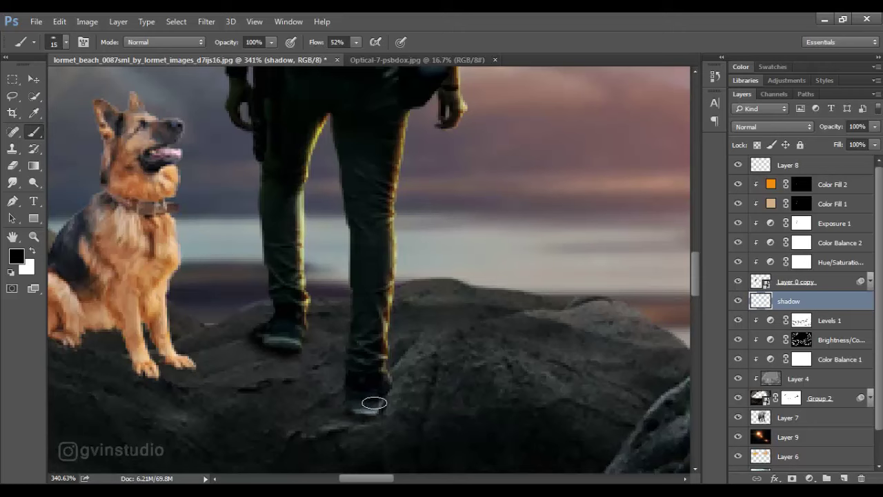
Set the shadow layer's opacity to 86% and its blend mode to Multiply.
{"action": "left_click_drag", "start_coordinate": [833, 130], "coordinate": [825, 131]}
{"action": "left_click", "coordinate": [780, 129]}
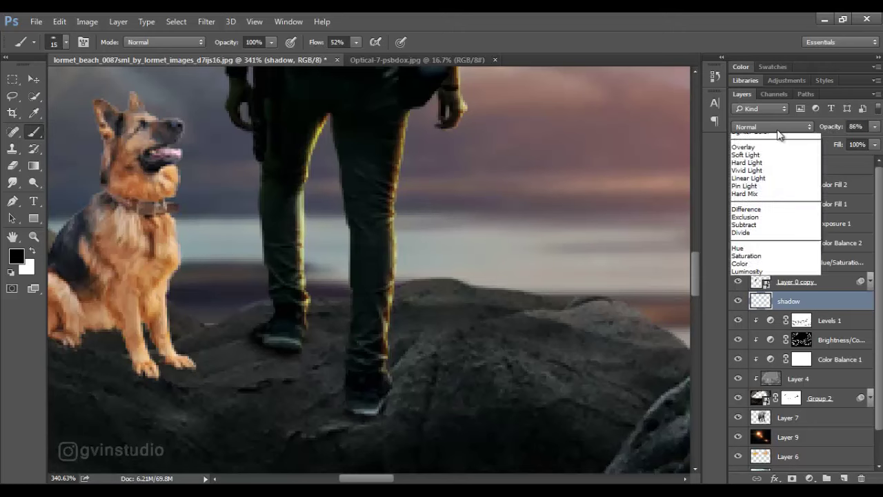
{"action": "left_click", "coordinate": [771, 166]}
{"action": "key", "text": "v"}
{"action": "key", "text": "ctrl+0"}
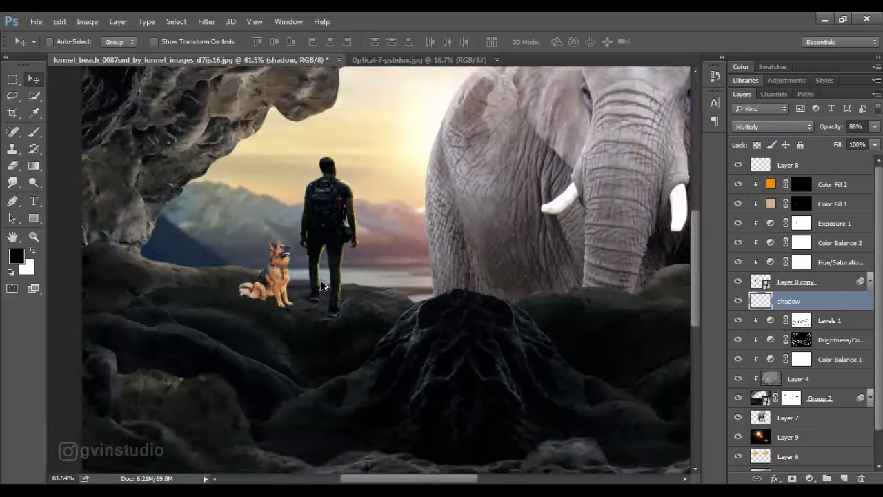
{"action": "scroll", "coordinate": [276, 276], "scroll_direction": "up", "scroll_amount": 3}
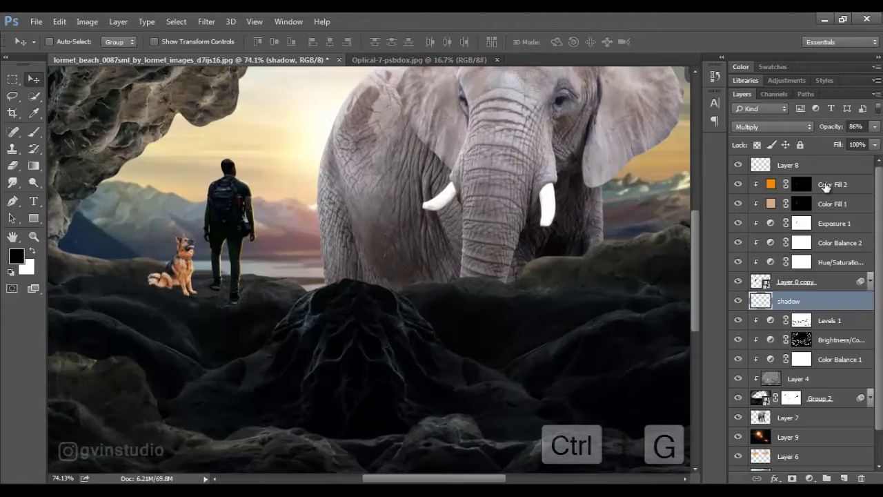
Group the layers from shadow up to Color Fill 2 and name the group "man".
{"action": "left_click", "coordinate": [761, 185], "text": "shift"}
{"action": "key", "text": "ctrl+g"}
{"action": "double_click", "coordinate": [782, 183]}
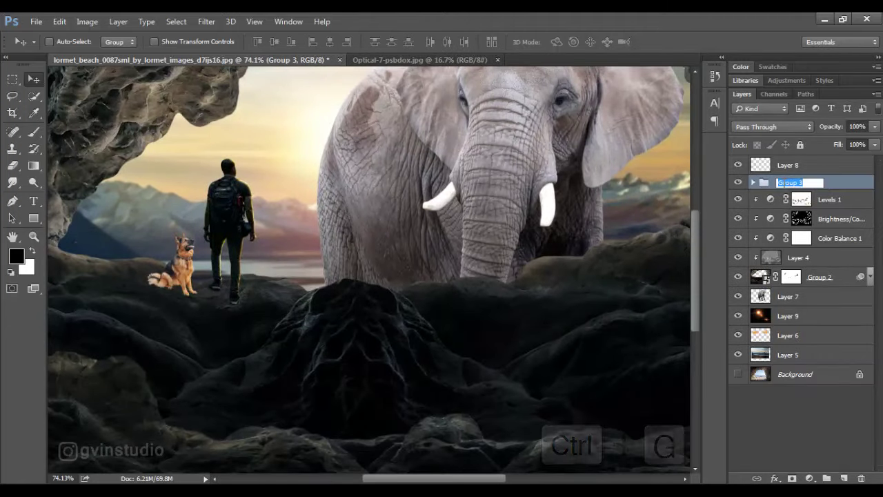
{"action": "type", "text": "man"}
{"action": "key", "text": "Return"}
Convert the dog's Layer 8 to a smart object and increase its Clarity with the Camera Raw Filter.
{"action": "left_click", "coordinate": [780, 171]}
{"action": "right_click", "coordinate": [779, 173]}
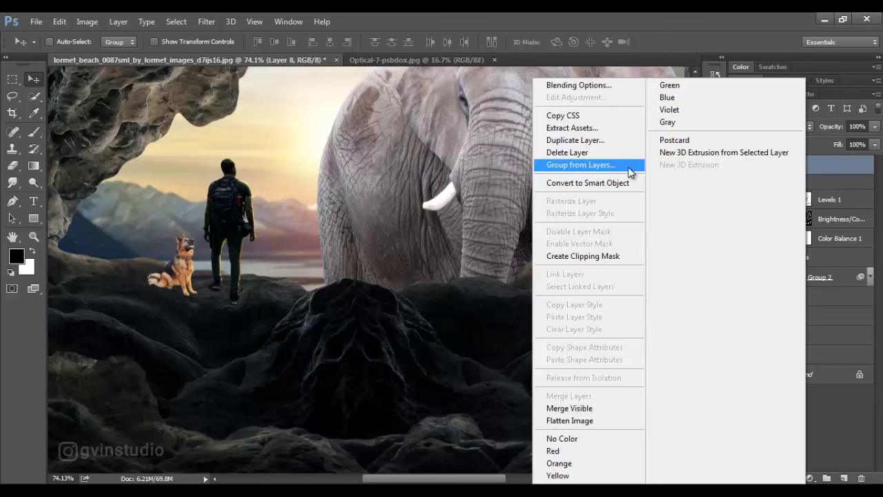
{"action": "left_click", "coordinate": [545, 182]}
{"action": "left_click", "coordinate": [206, 22]}
{"action": "left_click", "coordinate": [233, 84]}
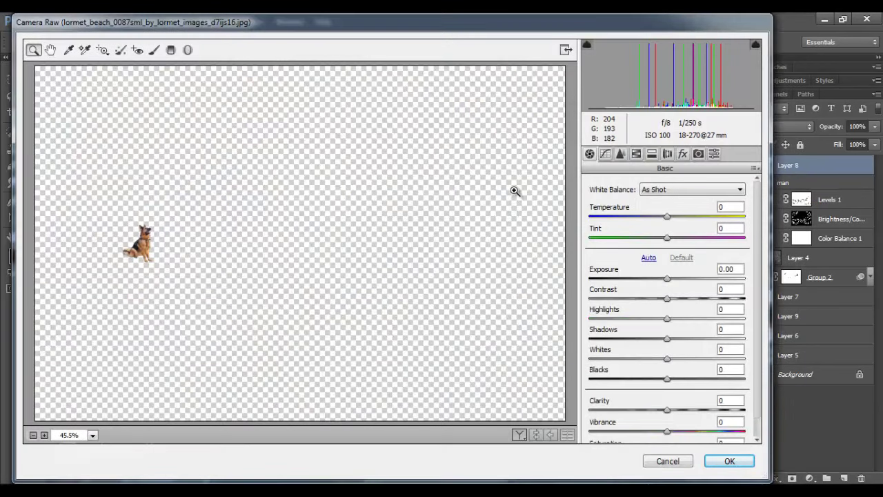
{"action": "left_click_drag", "start_coordinate": [668, 409], "coordinate": [717, 412]}
{"action": "key", "text": "Return"}
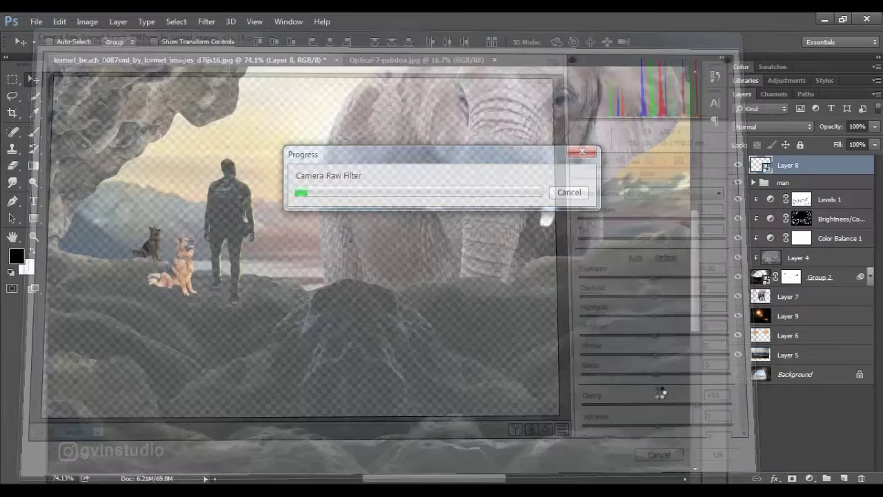
Add a Color Balance adjustment clipped to the dog, with midtones Cyan-Red at -21 and Yellow-Blue at +27.
{"action": "left_click", "coordinate": [809, 478]}
{"action": "left_click", "coordinate": [798, 334]}
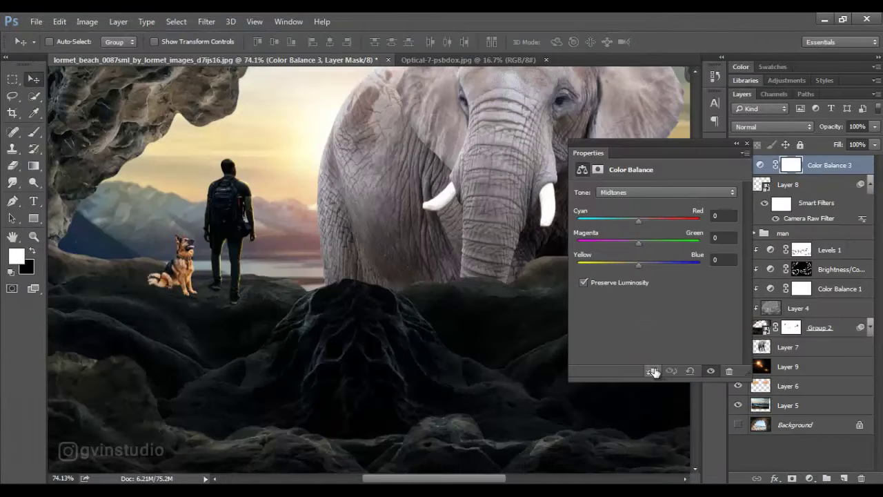
{"action": "left_click_drag", "start_coordinate": [638, 218], "coordinate": [630, 219]}
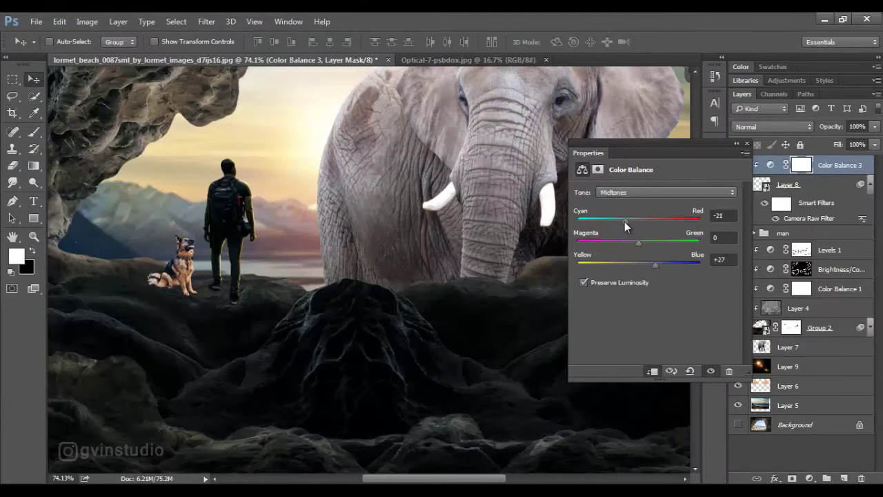
Add an Exposure adjustment clipped to the dog and set its exposure to -3.64.
{"action": "left_click", "coordinate": [809, 478]}
{"action": "left_click", "coordinate": [794, 293]}
{"action": "left_click_drag", "start_coordinate": [657, 225], "coordinate": [612, 225]}
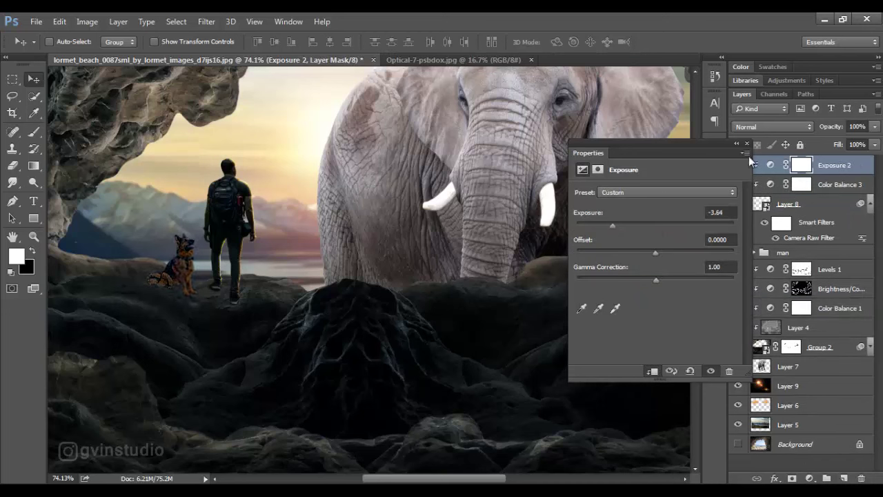
{"action": "left_click", "coordinate": [746, 144]}
Paint black with a small soft round brush on the Exposure 2 mask to bring back light along the dog's face, chest and front legs.
{"action": "left_click", "coordinate": [33, 133]}
{"action": "left_click", "coordinate": [32, 251]}
{"action": "right_click", "coordinate": [199, 270]}
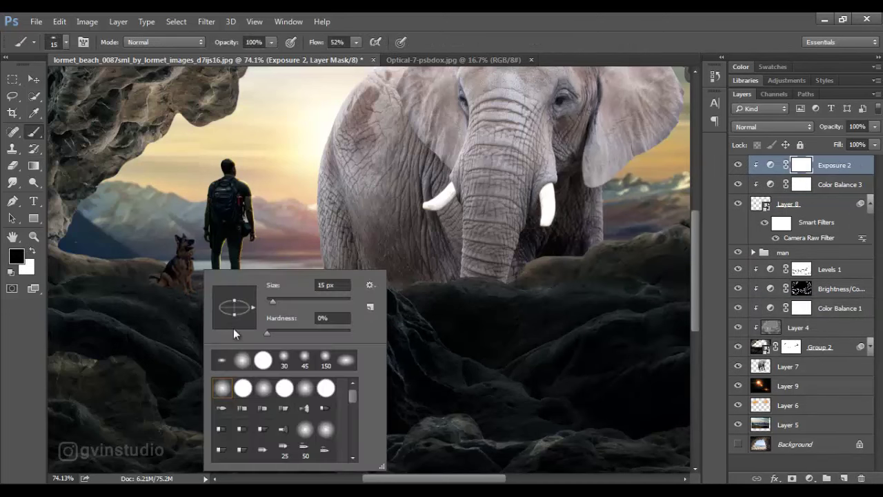
{"action": "left_click", "coordinate": [487, 31]}
{"action": "scroll", "coordinate": [250, 299], "scroll_direction": "down", "scroll_amount": 5}
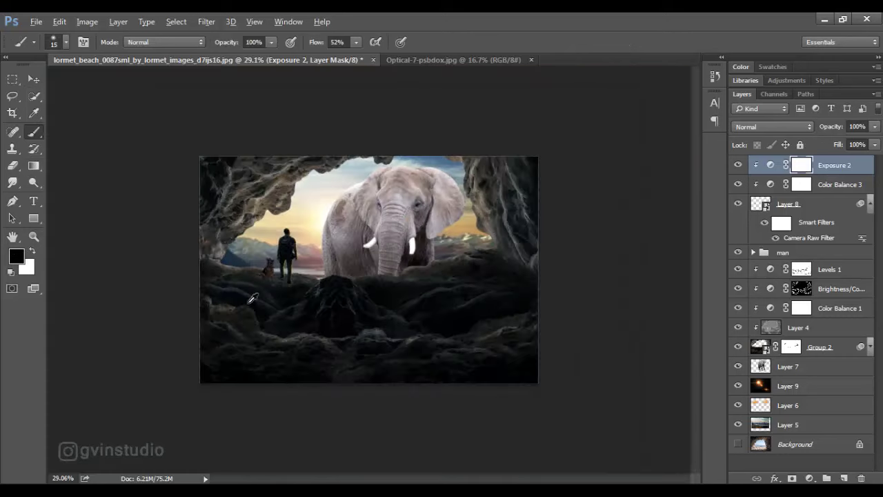
{"action": "scroll", "coordinate": [193, 292], "scroll_direction": "up", "scroll_amount": 8}
{"action": "scroll", "coordinate": [197, 288], "scroll_direction": "up", "scroll_amount": 5}
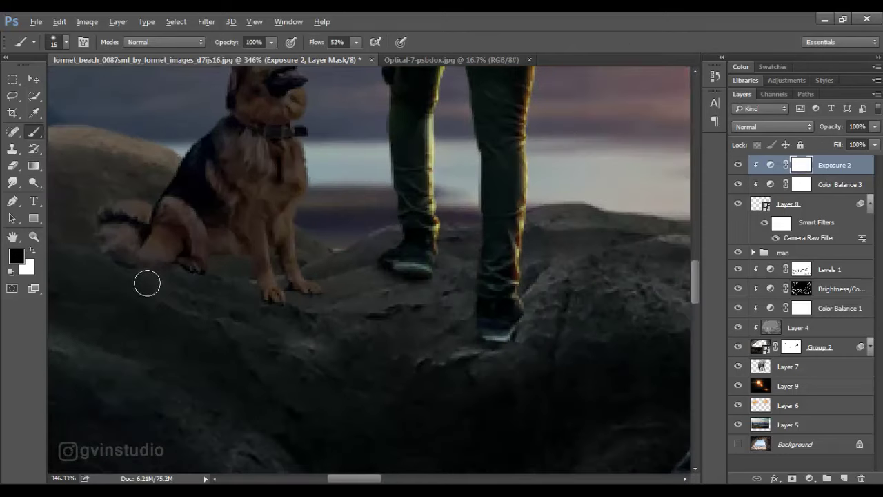
{"action": "scroll", "coordinate": [171, 282], "scroll_direction": "up", "scroll_amount": 2}
{"action": "scroll", "coordinate": [258, 283], "scroll_direction": "up", "scroll_amount": 2}
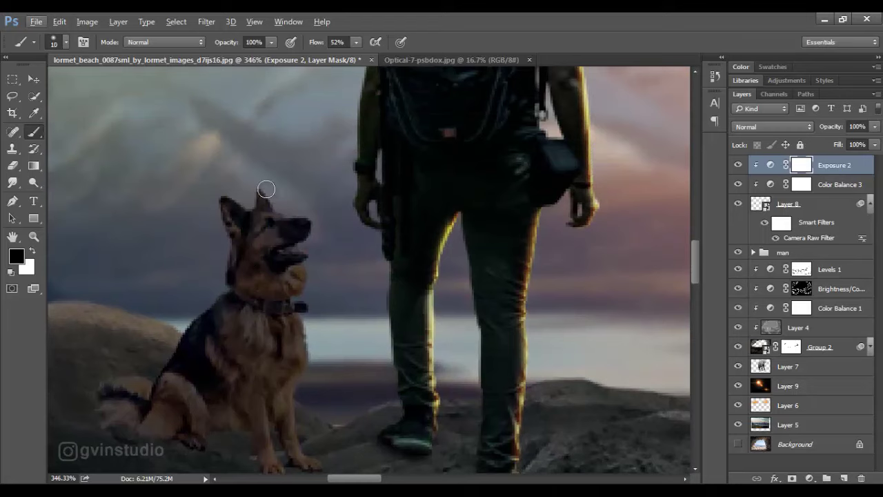
{"action": "key", "text": "bracketleft"}
{"action": "mouse_move", "coordinate": [269, 193]}
{"action": "left_mouse_down"}
{"action": "mouse_move", "coordinate": [281, 211]}
{"action": "mouse_move", "coordinate": [317, 224]}
{"action": "mouse_move", "coordinate": [292, 245]}
{"action": "mouse_move", "coordinate": [302, 260]}
{"action": "mouse_move", "coordinate": [303, 387]}
{"action": "mouse_move", "coordinate": [309, 306]}
{"action": "left_mouse_up"}
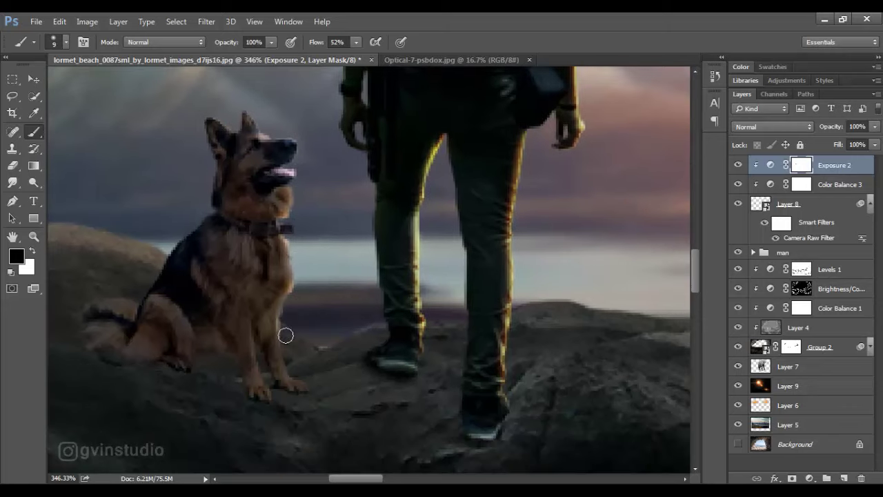
{"action": "left_click_drag", "start_coordinate": [286, 336], "coordinate": [323, 391]}
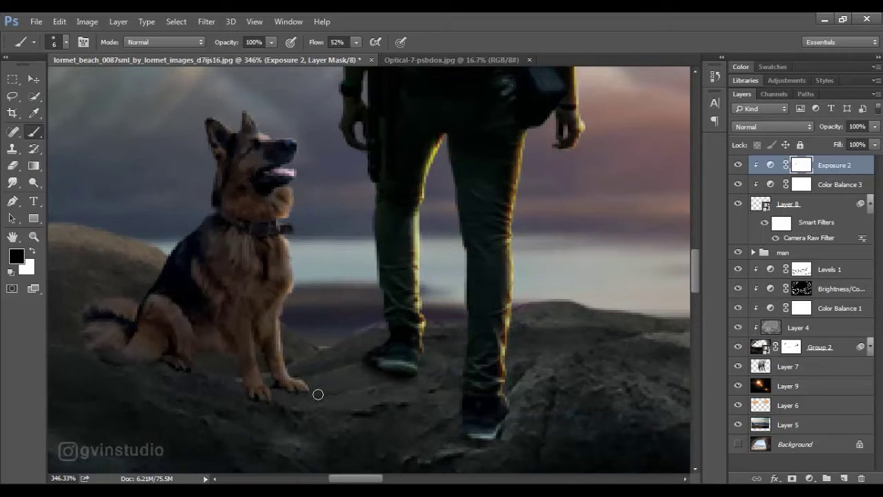
Paint black on the Exposure 2 mask over the dog's front legs and tail, reducing the brush flow to 26% for the tail.
{"action": "left_click_drag", "start_coordinate": [254, 333], "coordinate": [262, 373]}
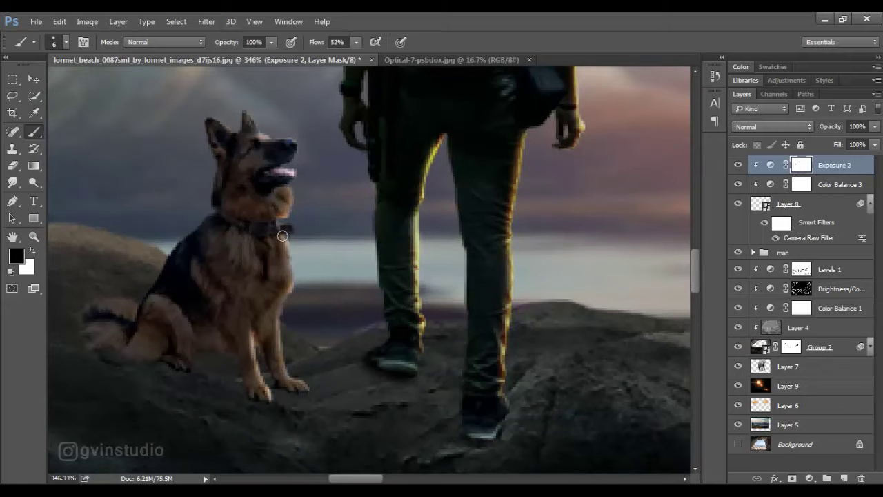
{"action": "key", "text": "shift+2"}
{"action": "key", "text": "shift+6"}
{"action": "key", "text": "bracketright"}
{"action": "left_click_drag", "start_coordinate": [115, 291], "coordinate": [87, 301]}
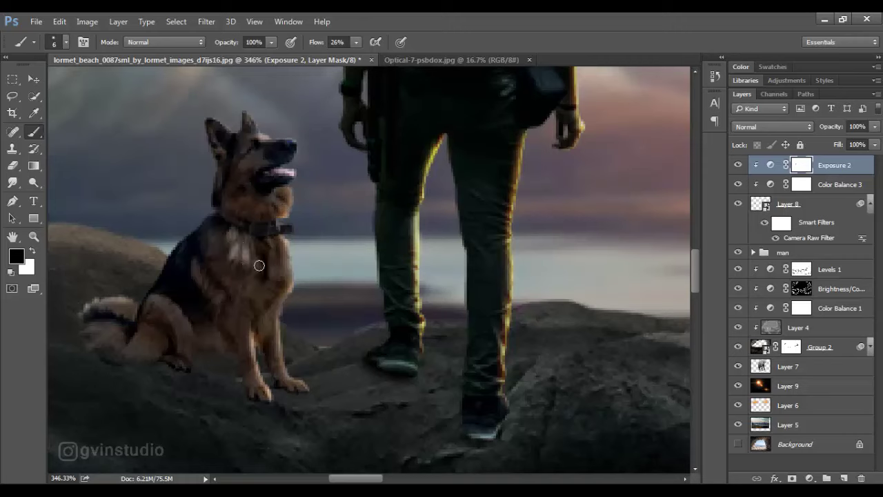
Refine the light on the dog's face, chest and paws on the Exposure 2 mask with a 3 px brush at 11% flow.
{"action": "key", "text": "shift+0"}
{"action": "key", "text": "shift+1"}
{"action": "key", "text": "shift+1"}
{"action": "key", "text": "shift+1"}
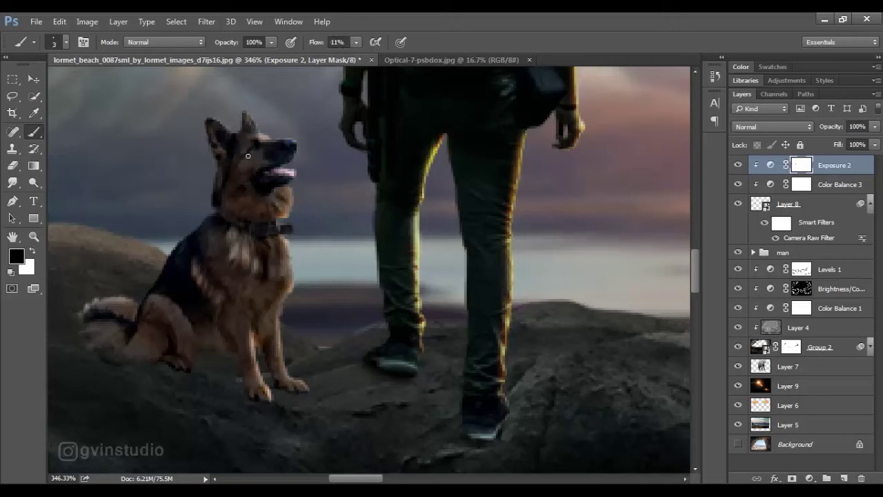
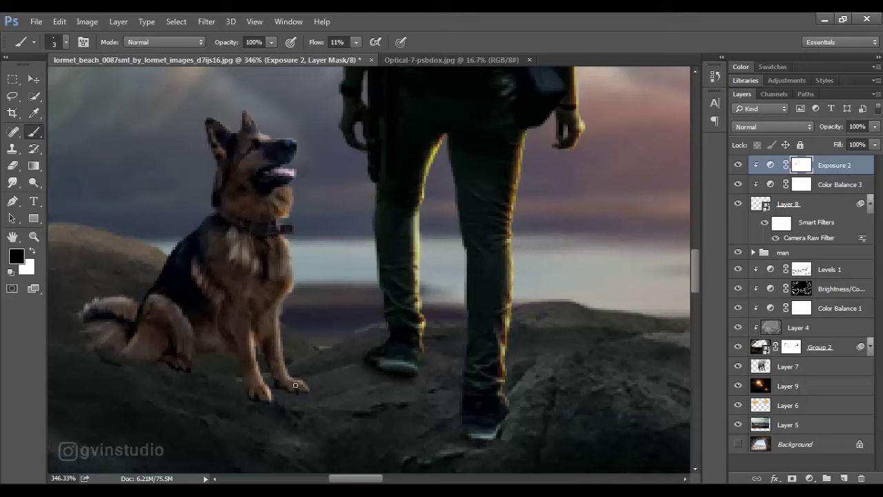
{"action": "left_click", "coordinate": [40, 78]}
{"action": "scroll", "coordinate": [365, 263], "scroll_direction": "down", "scroll_amount": 10}
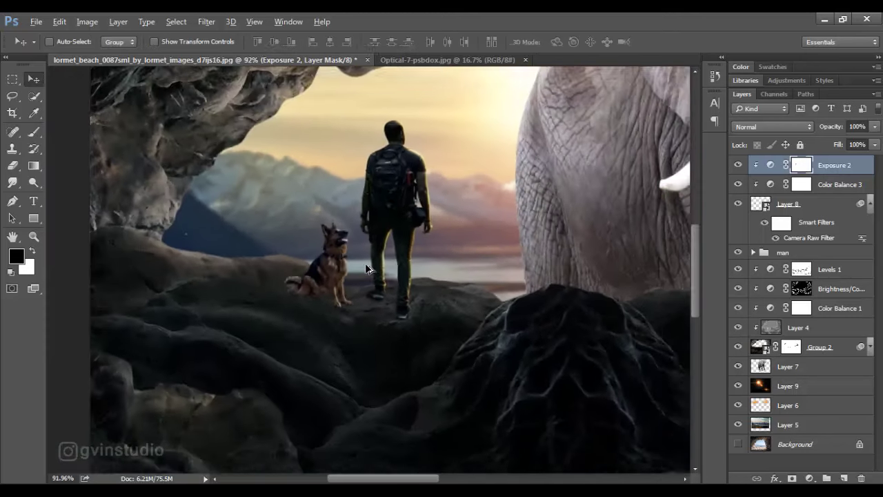
{"action": "scroll", "coordinate": [209, 302], "scroll_direction": "up", "scroll_amount": 7}
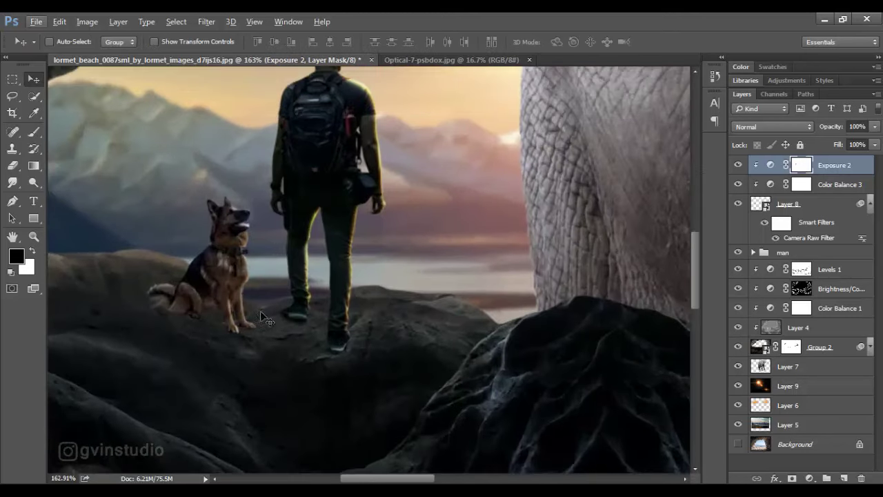
Create a new layer between the man group and the dog's Layer 8 and name it shadow.
{"action": "left_click", "coordinate": [831, 255]}
{"action": "left_click", "coordinate": [869, 202]}
{"action": "left_click", "coordinate": [843, 478]}
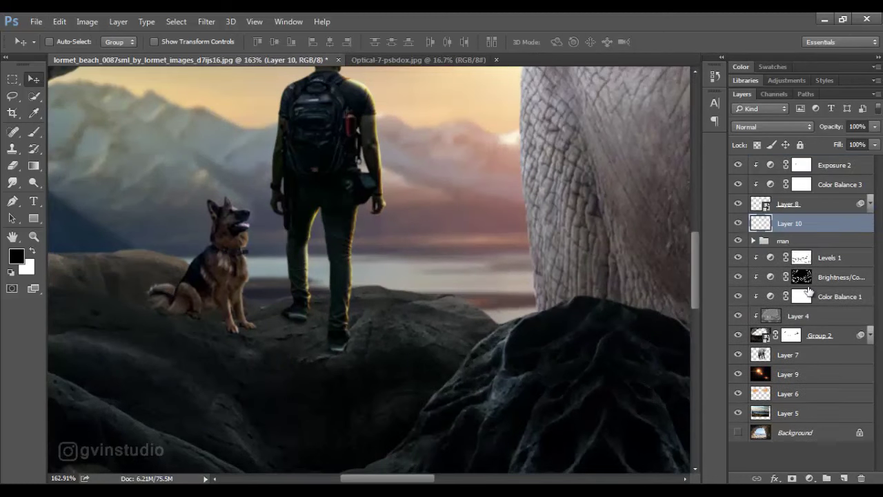
{"action": "double_click", "coordinate": [787, 224]}
{"action": "type", "text": "shadow"}
{"action": "key", "text": "Return"}
Paint a soft black shadow beneath the dog's paws and body with a flattened soft brush at 18% flow.
{"action": "key", "text": "b"}
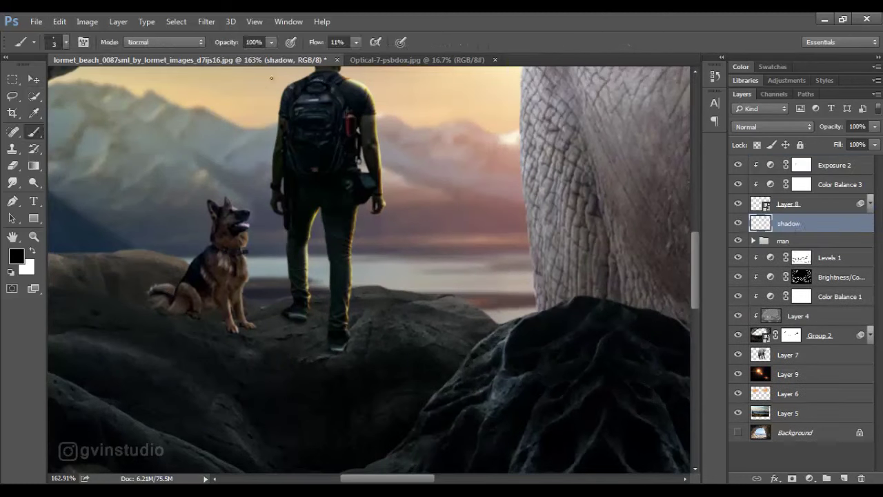
{"action": "right_click", "coordinate": [233, 270]}
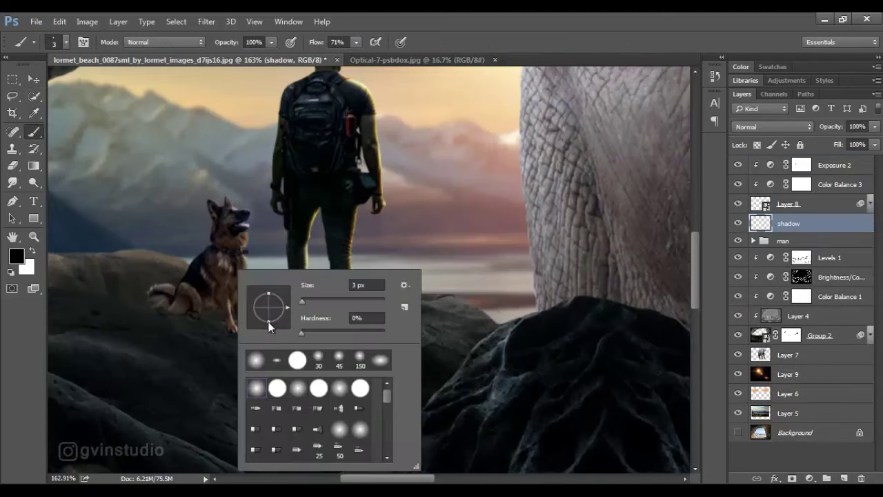
{"action": "left_click", "coordinate": [466, 35]}
{"action": "left_click_drag", "start_coordinate": [317, 46], "coordinate": [297, 45]}
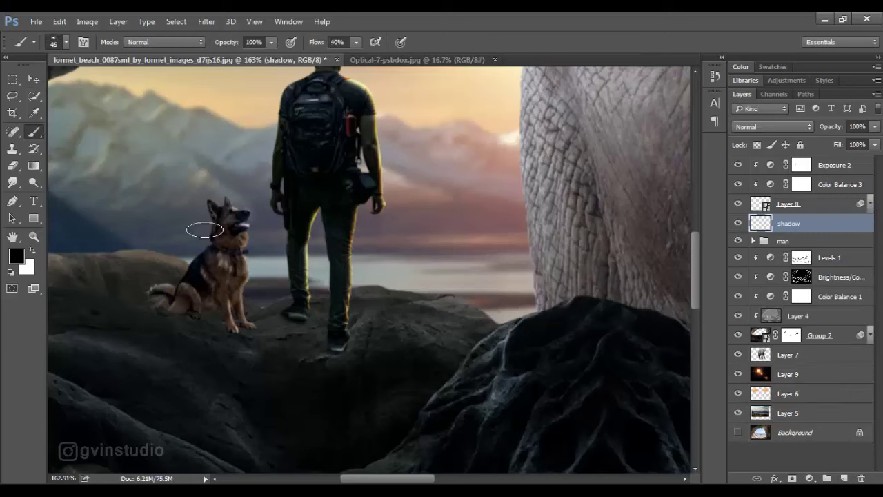
{"action": "key", "text": "bracketleft"}
{"action": "key", "text": "bracketleft"}
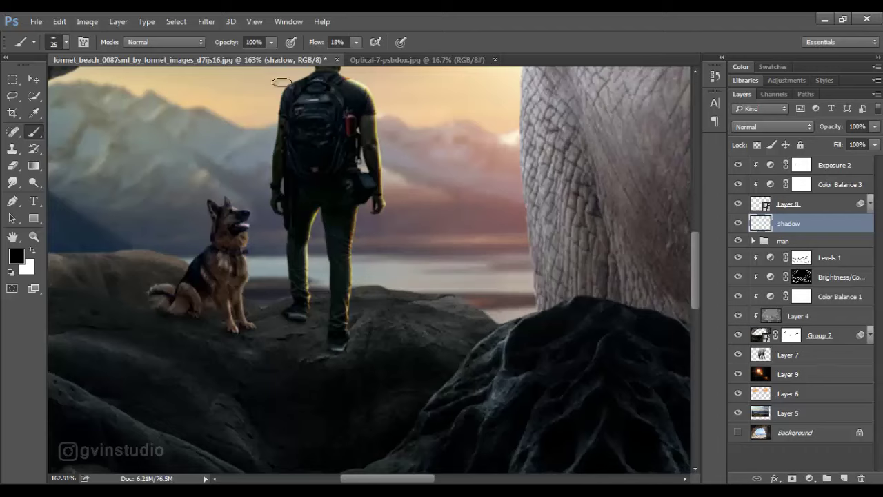
{"action": "mouse_move", "coordinate": [221, 325]}
{"action": "left_mouse_down"}
{"action": "mouse_move", "coordinate": [170, 320]}
{"action": "mouse_move", "coordinate": [240, 341]}
{"action": "mouse_move", "coordinate": [175, 322]}
{"action": "mouse_move", "coordinate": [236, 331]}
{"action": "left_mouse_up"}
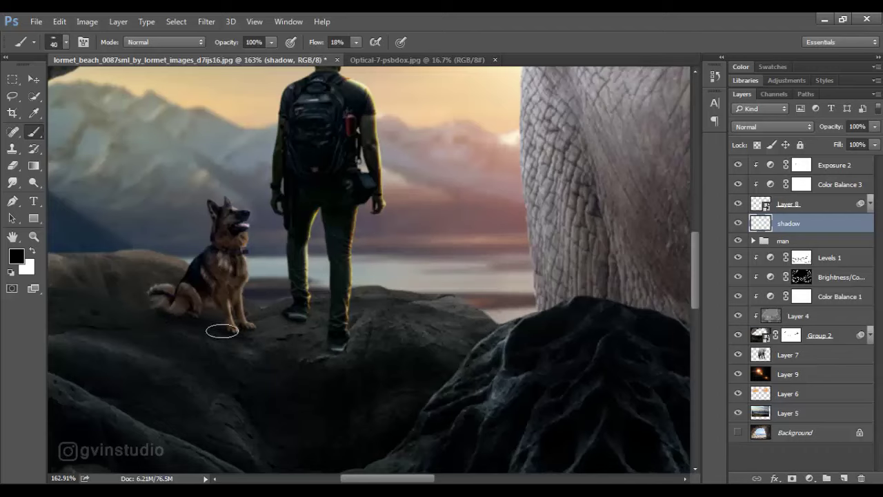
Set the dog's shadow layer to Multiply blending at 94% opacity.
{"action": "scroll", "coordinate": [275, 331], "scroll_direction": "down", "scroll_amount": 2}
{"action": "left_click", "coordinate": [765, 127]}
{"action": "left_click", "coordinate": [752, 156]}
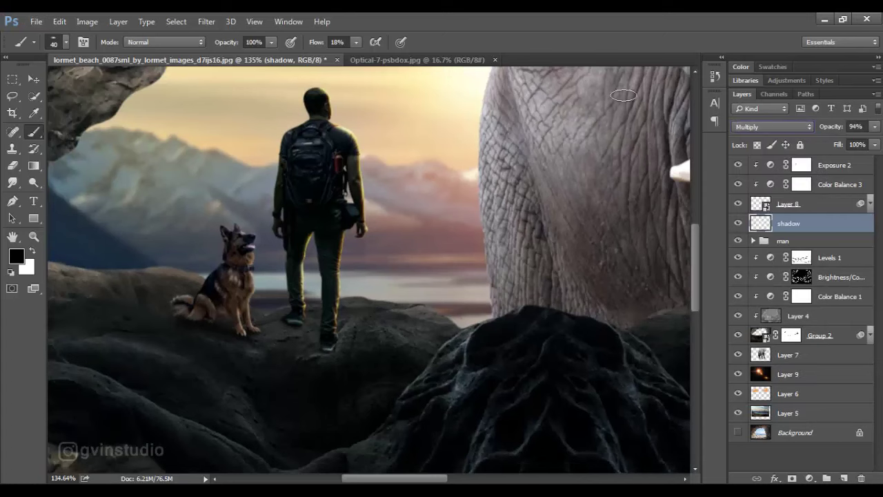
{"action": "scroll", "coordinate": [347, 260], "scroll_direction": "down", "scroll_amount": 2}
{"action": "scroll", "coordinate": [348, 263], "scroll_direction": "down", "scroll_amount": 6}
{"action": "scroll", "coordinate": [177, 306], "scroll_direction": "up", "scroll_amount": 7}
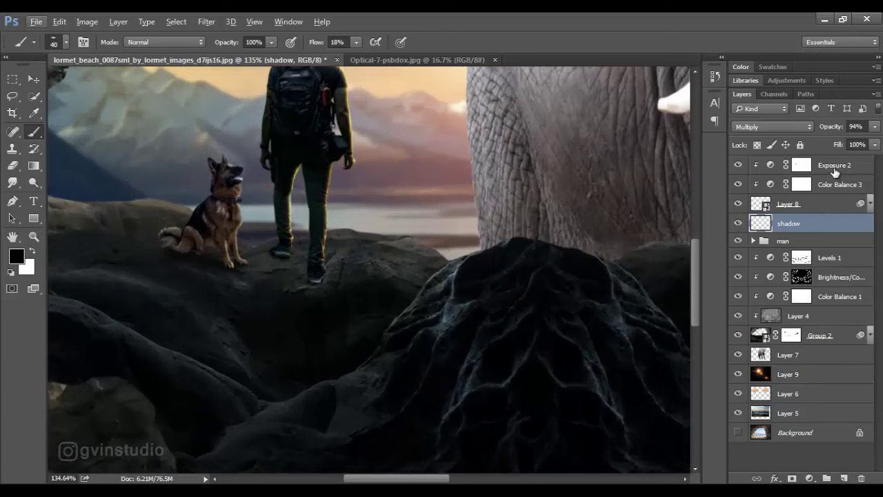
Group the dog's shadow, Layer 8 and its clipped adjustments, and name the group dog.
{"action": "left_click", "coordinate": [834, 167], "text": "shift"}
{"action": "key", "text": "ctrl+g"}
{"action": "double_click", "coordinate": [783, 163]}
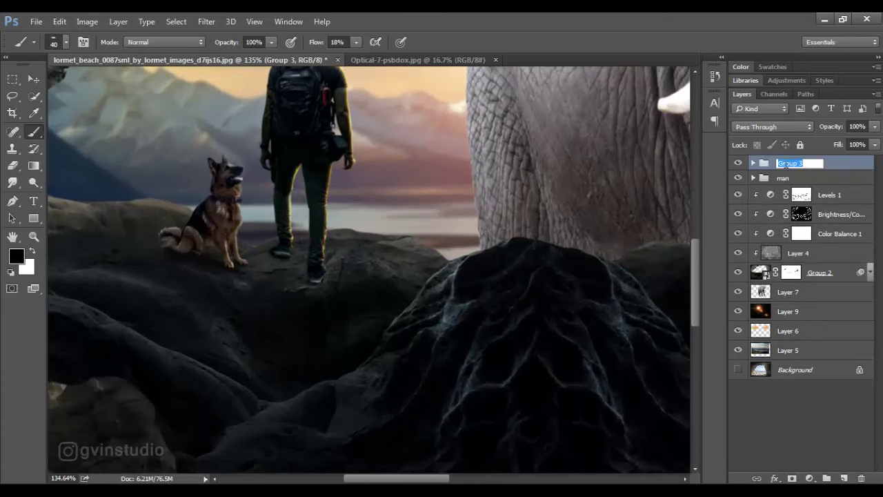
{"action": "type", "text": "dog"}
{"action": "key", "text": "Return"}
Add a new layer above the shadow layer in the man group and paint black shadows below his feet at 19% flow.
{"action": "left_click", "coordinate": [753, 178]}
{"action": "left_click", "coordinate": [799, 311]}
{"action": "key", "text": "ctrl+shift+alt+n"}
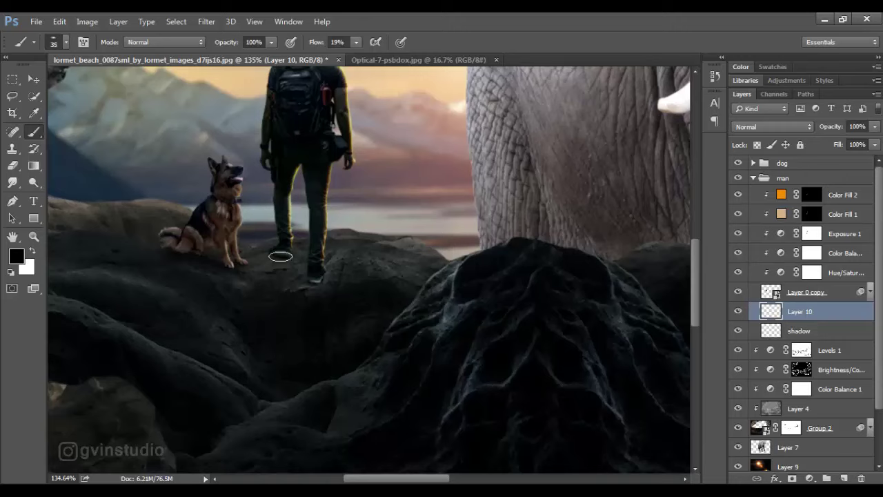
{"action": "left_click_drag", "start_coordinate": [280, 256], "coordinate": [273, 271]}
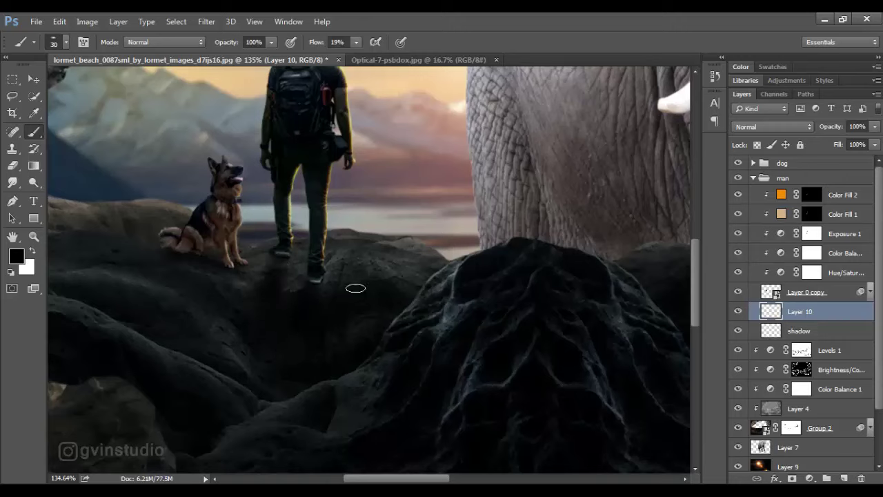
Set the man's new shadow layer to Multiply at 82% opacity and soften the shadow on a layer mask with a 9% flow brush.
{"action": "left_click", "coordinate": [756, 127]}
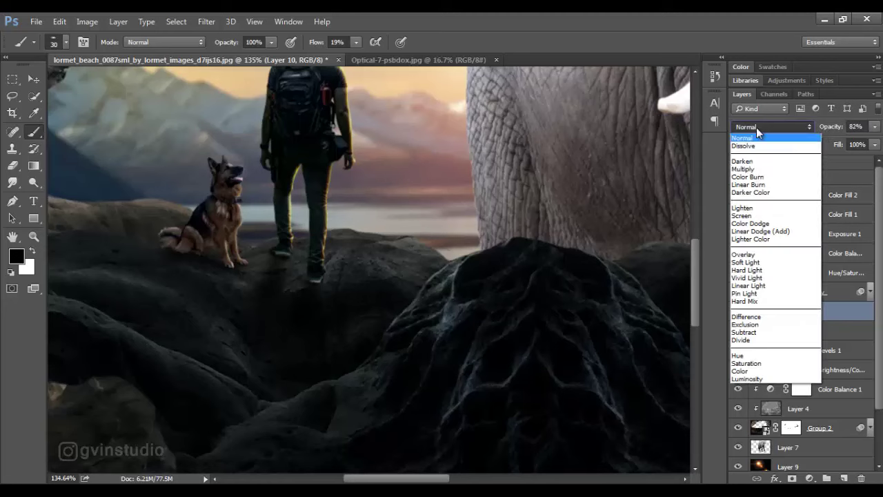
{"action": "left_click", "coordinate": [754, 170]}
{"action": "left_click", "coordinate": [791, 478]}
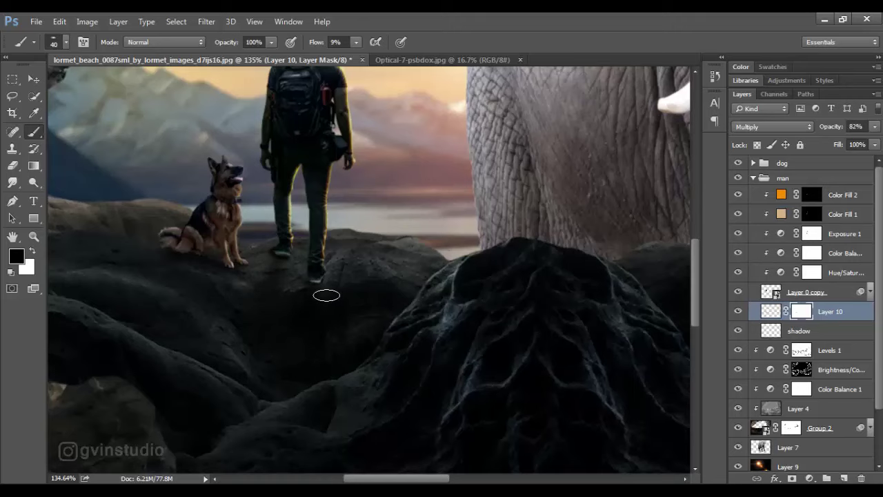
{"action": "scroll", "coordinate": [320, 338], "scroll_direction": "down", "scroll_amount": 14}
{"action": "scroll", "coordinate": [385, 329], "scroll_direction": "up", "scroll_amount": 2}
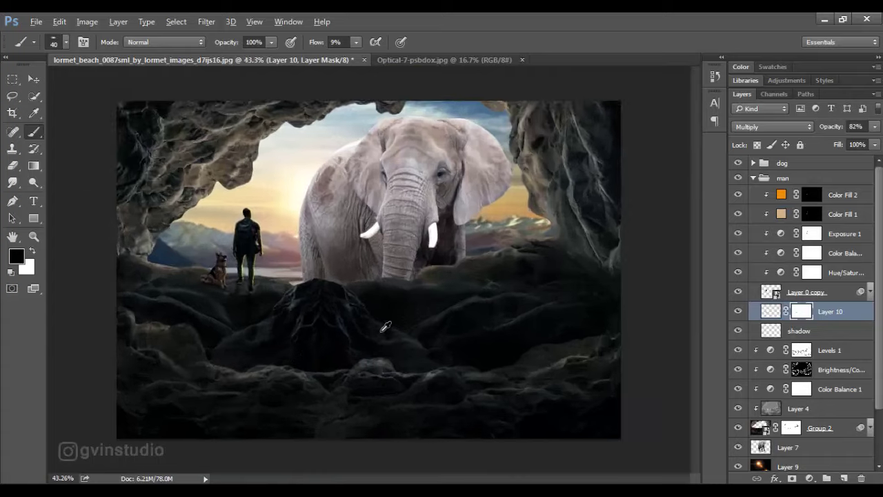
{"action": "scroll", "coordinate": [385, 329], "scroll_direction": "down", "scroll_amount": 2}
{"action": "scroll", "coordinate": [386, 328], "scroll_direction": "up", "scroll_amount": 3}
Close the Optical-7-psbdox.jpg document and collapse the man group.
{"action": "left_click", "coordinate": [33, 79]}
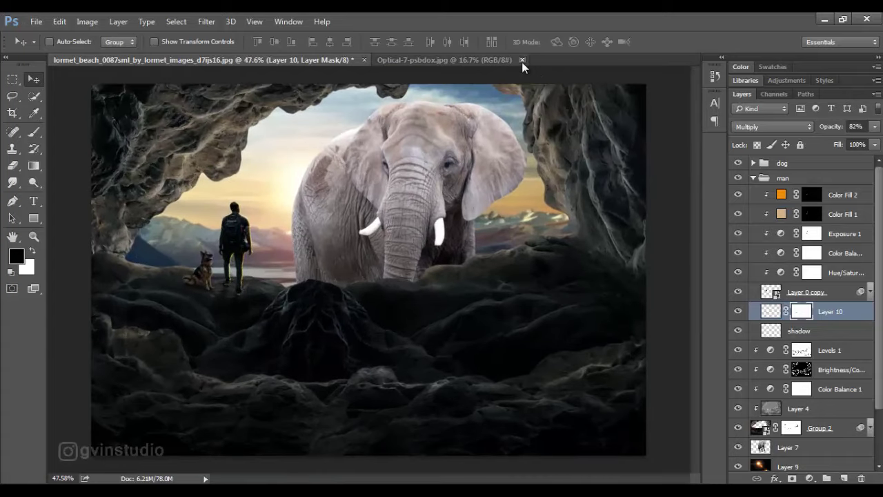
{"action": "left_click", "coordinate": [521, 60]}
{"action": "left_click", "coordinate": [750, 178]}
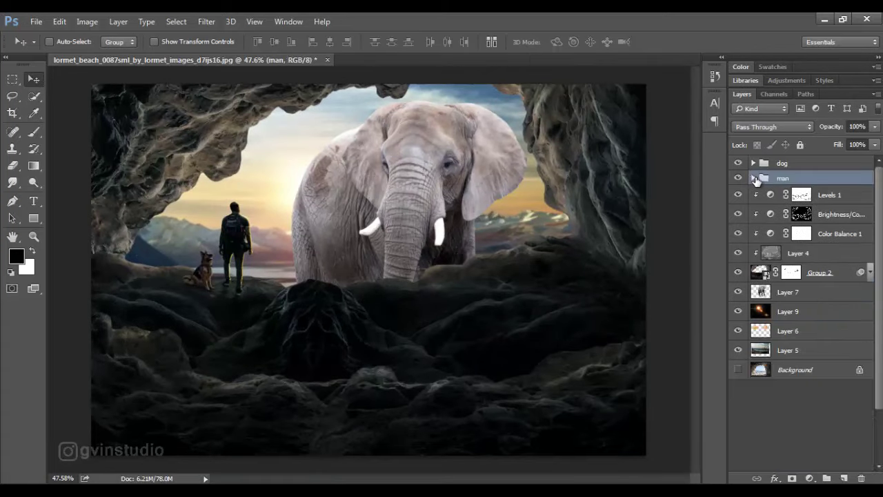
Convert the elephant's Layer 7 to a smart object and increase its Clarity with the Camera Raw Filter.
{"action": "right_click", "coordinate": [798, 294]}
{"action": "left_click", "coordinate": [569, 186]}
{"action": "left_click", "coordinate": [206, 21]}
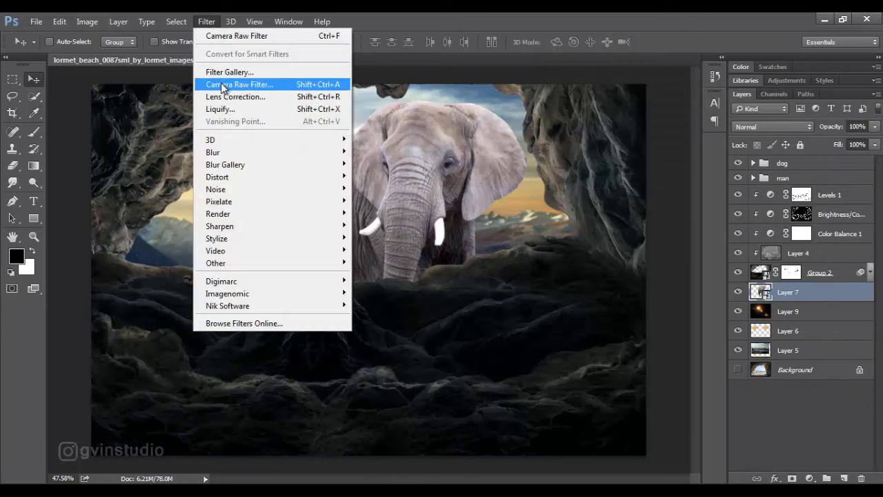
{"action": "left_click", "coordinate": [227, 83]}
{"action": "left_click_drag", "start_coordinate": [666, 409], "coordinate": [713, 412]}
{"action": "left_click", "coordinate": [728, 461]}
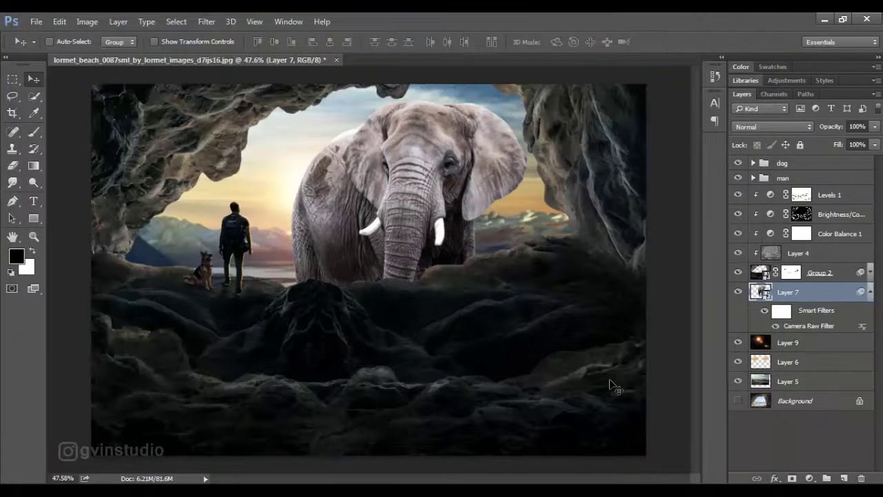
{"action": "left_click", "coordinate": [871, 293]}
On a new layer above the elephant, paint white fog along its feet and the horizon with a 300 px cloud brush at 70% flow.
{"action": "left_click", "coordinate": [844, 478]}
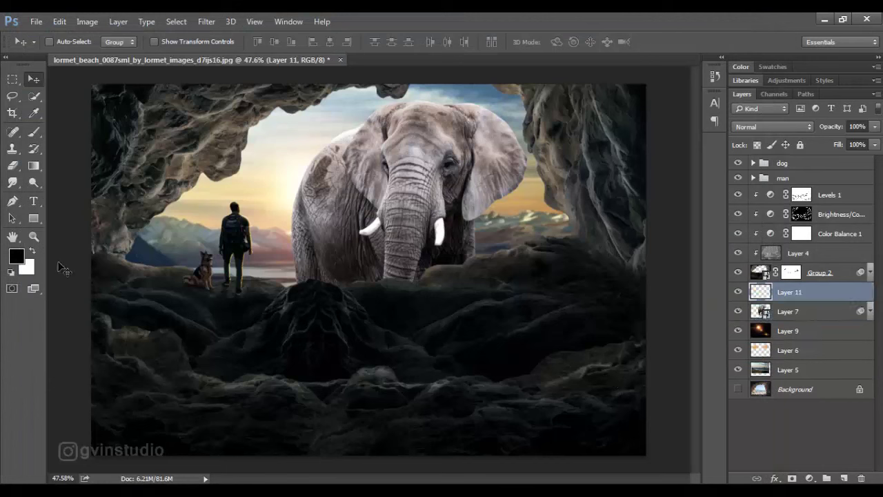
{"action": "left_click", "coordinate": [33, 251]}
{"action": "left_click", "coordinate": [33, 132]}
{"action": "right_click", "coordinate": [194, 183]}
{"action": "left_click_drag", "start_coordinate": [347, 306], "coordinate": [347, 362]}
{"action": "left_click", "coordinate": [238, 362]}
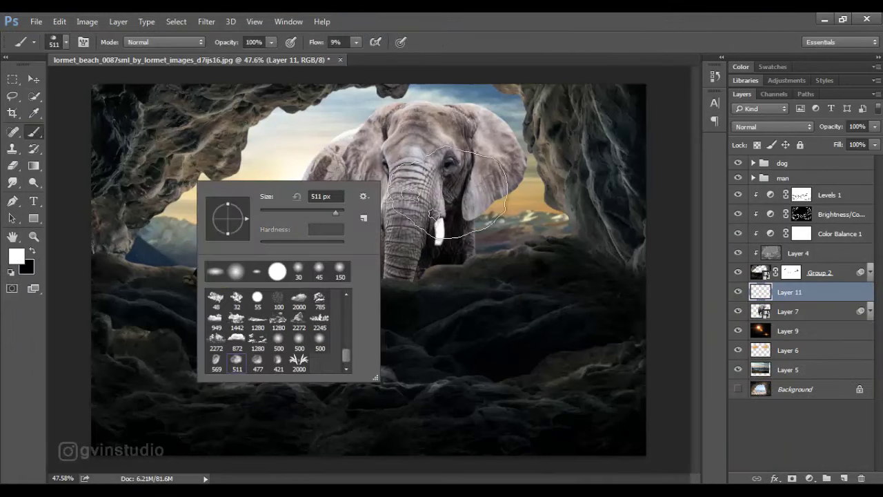
{"action": "left_click", "coordinate": [316, 42]}
{"action": "mouse_move", "coordinate": [317, 43]}
{"action": "left_mouse_down"}
{"action": "mouse_move", "coordinate": [362, 60]}
{"action": "mouse_move", "coordinate": [297, 47]}
{"action": "left_mouse_up"}
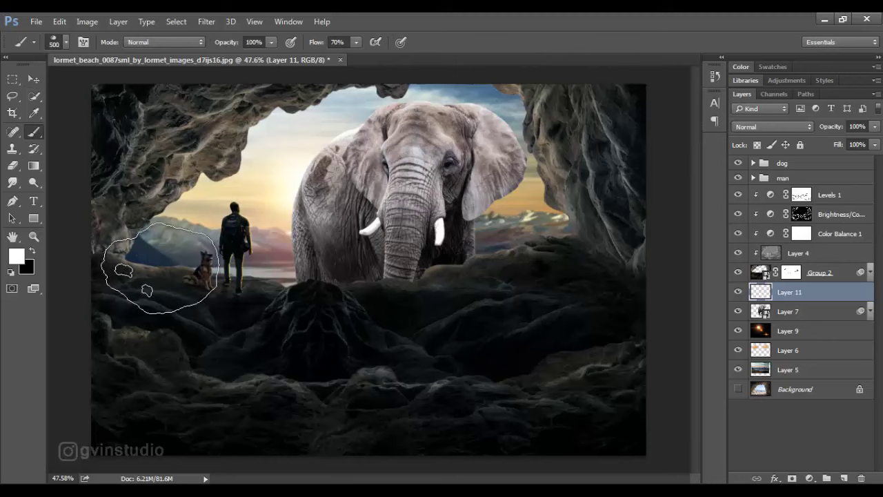
{"action": "key", "text": "bracketleft"}
{"action": "key", "text": "bracketleft"}
{"action": "key", "text": "bracketleft"}
{"action": "mouse_move", "coordinate": [155, 266]}
{"action": "left_mouse_down"}
{"action": "mouse_move", "coordinate": [201, 276]}
{"action": "mouse_move", "coordinate": [364, 285]}
{"action": "mouse_move", "coordinate": [503, 269]}
{"action": "left_mouse_up"}
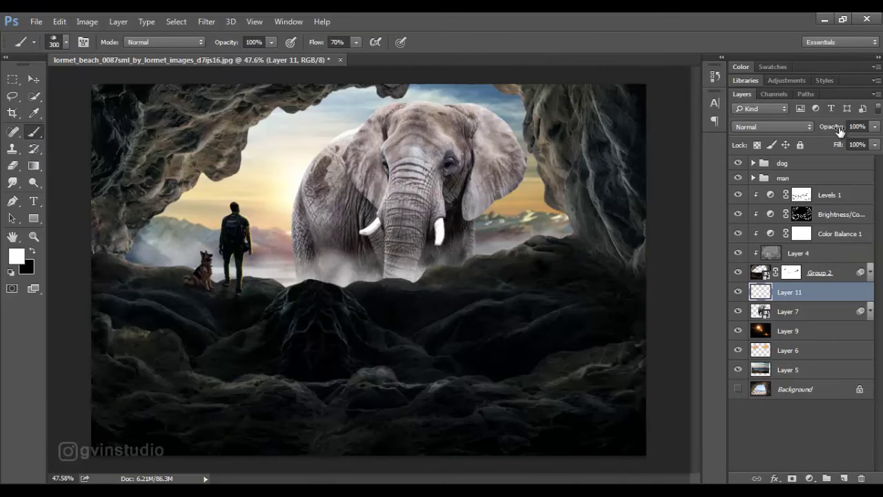
Reduce the elephant fog layer's opacity to 53% and name the layer fog.
{"action": "mouse_move", "coordinate": [833, 127]}
{"action": "left_mouse_down"}
{"action": "mouse_move", "coordinate": [802, 134]}
{"action": "mouse_move", "coordinate": [810, 133]}
{"action": "left_mouse_up"}
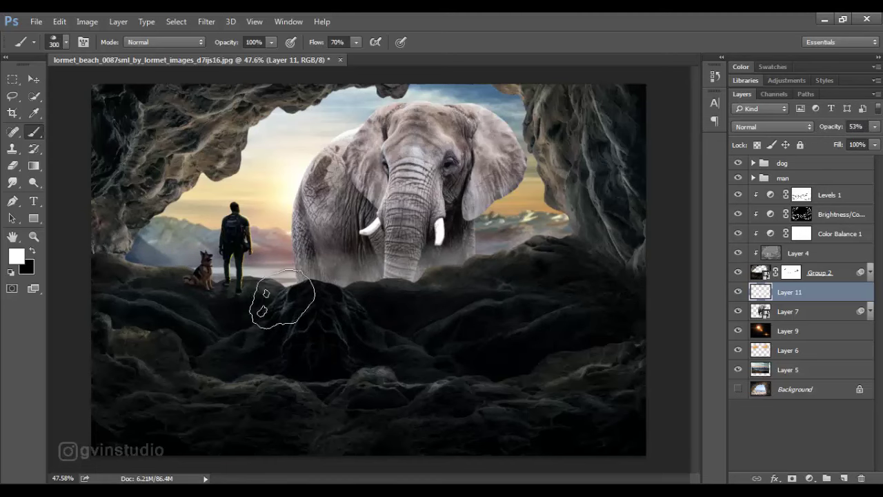
{"action": "double_click", "coordinate": [788, 293]}
{"action": "type", "text": "fog"}
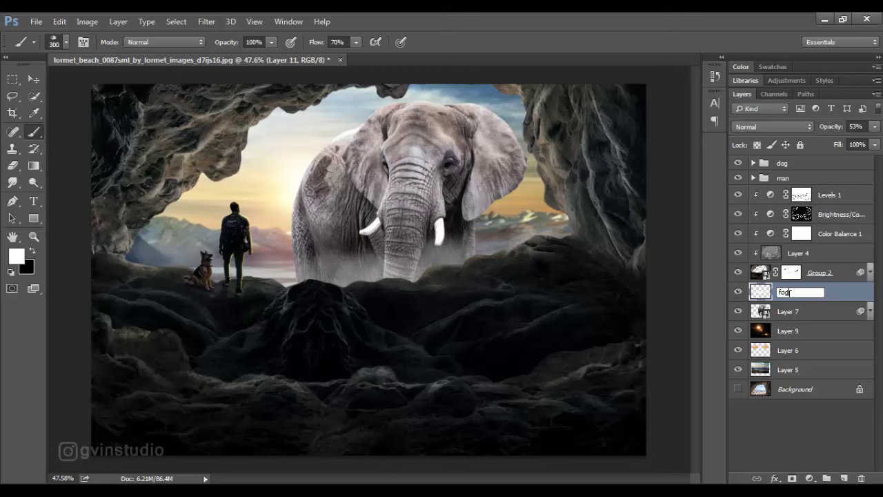
{"action": "key", "text": "Return"}
Create a new layer above Levels 1 and paint white fog across the foreground rocks with the cloud brush at 500 px.
{"action": "left_click", "coordinate": [829, 196]}
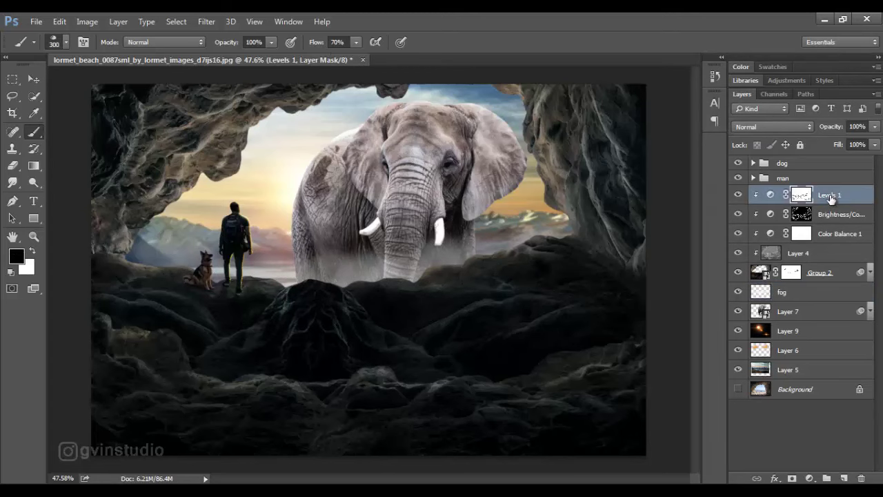
{"action": "left_click", "coordinate": [845, 478]}
{"action": "key", "text": "x"}
{"action": "key", "text": "bracketright"}
{"action": "key", "text": "bracketright"}
{"action": "scroll", "coordinate": [157, 374], "scroll_direction": "down", "scroll_amount": 1}
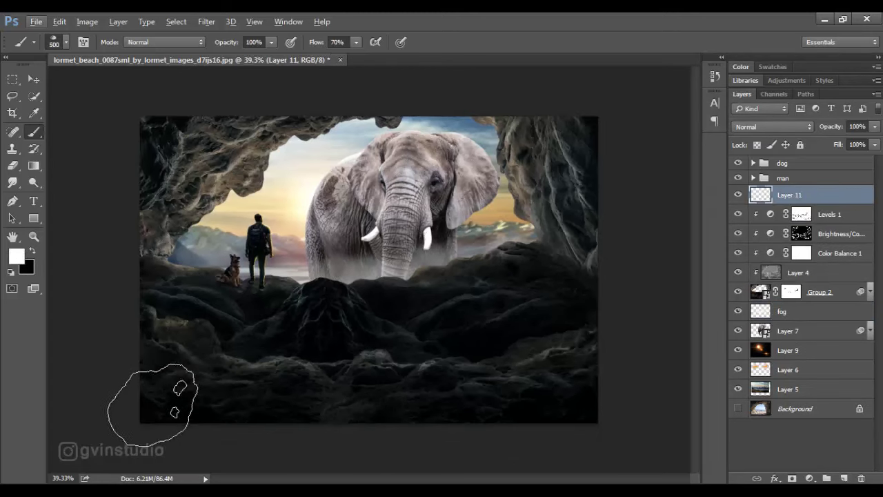
{"action": "mouse_move", "coordinate": [158, 404]}
{"action": "left_mouse_down"}
{"action": "mouse_move", "coordinate": [291, 424]}
{"action": "mouse_move", "coordinate": [607, 408]}
{"action": "left_mouse_up"}
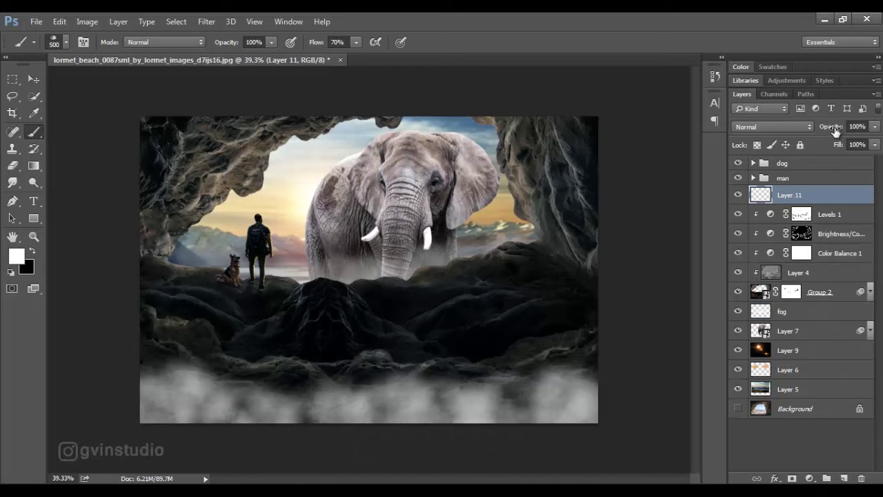
Paint additional fog over the foreground rocks and lower the foreground fog layer's opacity to 10%.
{"action": "left_click_drag", "start_coordinate": [836, 127], "coordinate": [789, 133]}
{"action": "mouse_move", "coordinate": [373, 393]}
{"action": "left_mouse_down"}
{"action": "mouse_move", "coordinate": [266, 394]}
{"action": "mouse_move", "coordinate": [627, 407]}
{"action": "left_mouse_up"}
{"action": "mouse_move", "coordinate": [827, 130]}
{"action": "left_mouse_down"}
{"action": "mouse_move", "coordinate": [814, 133]}
{"action": "mouse_move", "coordinate": [823, 134]}
{"action": "left_mouse_up"}
{"action": "key", "text": "v"}
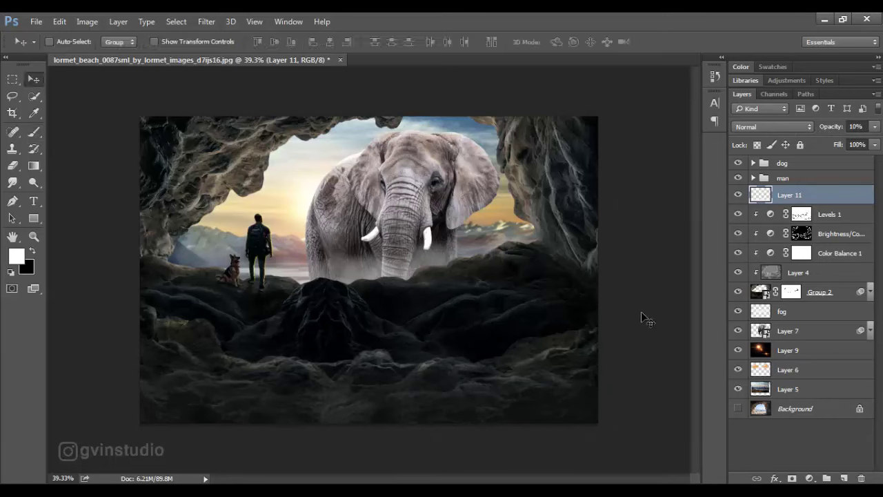
Add an Exposure adjustment clipped to the elephant layer and lower its exposure to darken the animal.
{"action": "left_click", "coordinate": [791, 332]}
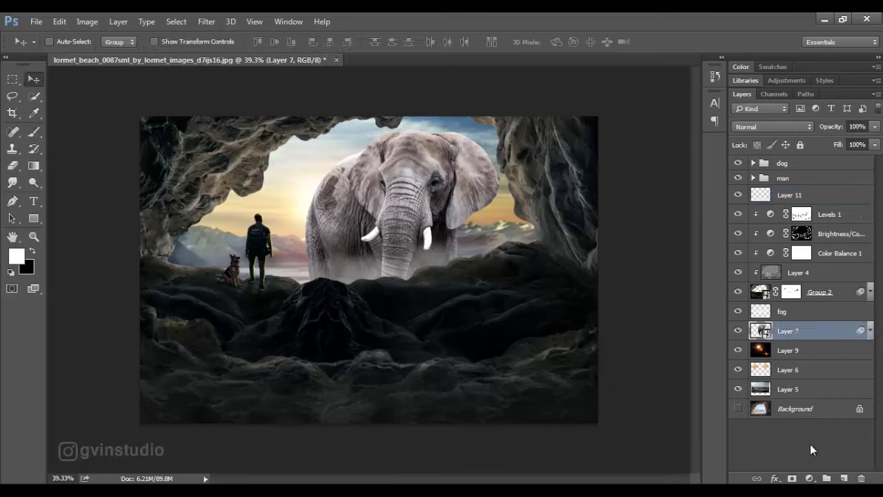
{"action": "left_click", "coordinate": [809, 478]}
{"action": "left_click", "coordinate": [786, 287]}
{"action": "key", "text": "ctrl+alt+g"}
{"action": "left_click_drag", "start_coordinate": [654, 224], "coordinate": [624, 225]}
{"action": "left_click", "coordinate": [746, 144]}
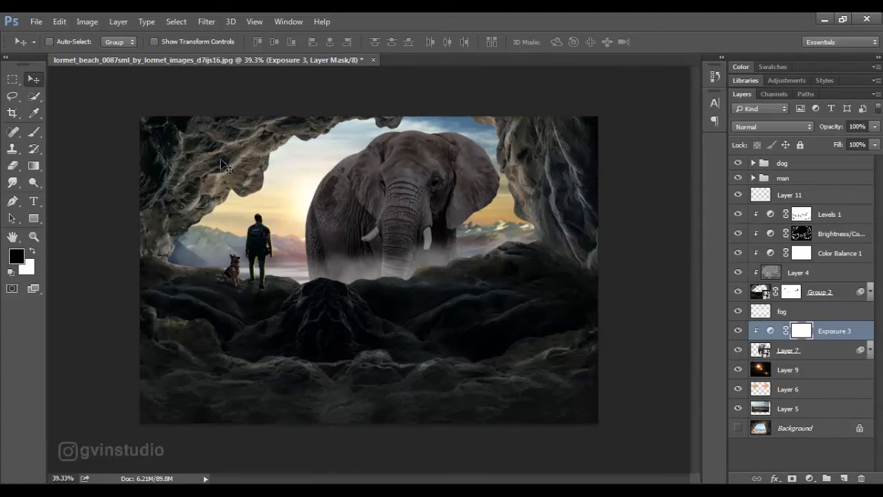
With a soft 45 px black brush at 70% flow, paint the Exposure mask along the edge of the elephant's right-hand ear to restore rim light.
{"action": "key", "text": "b"}
{"action": "right_click", "coordinate": [318, 197]}
{"action": "scroll", "coordinate": [469, 316], "scroll_direction": "up", "scroll_amount": 5}
{"action": "left_click", "coordinate": [338, 315]}
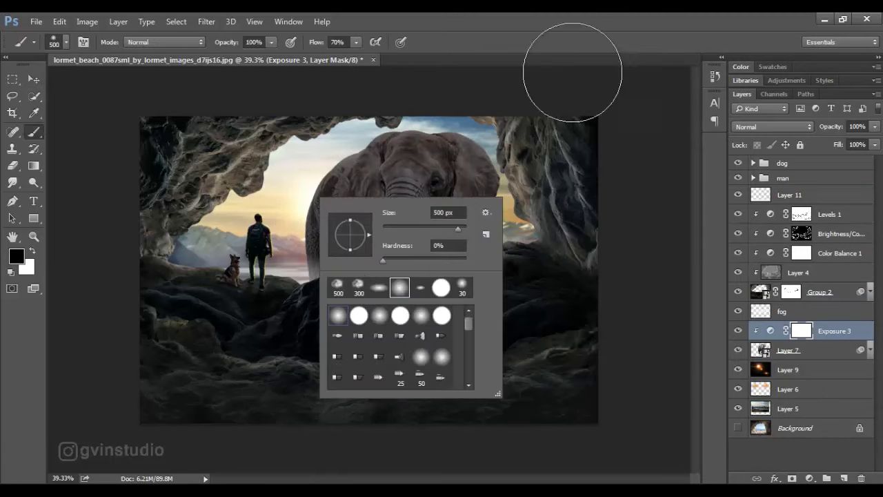
{"action": "left_click", "coordinate": [576, 37]}
{"action": "scroll", "coordinate": [483, 212], "scroll_direction": "down", "scroll_amount": 5}
{"action": "scroll", "coordinate": [490, 207], "scroll_direction": "up", "scroll_amount": 10}
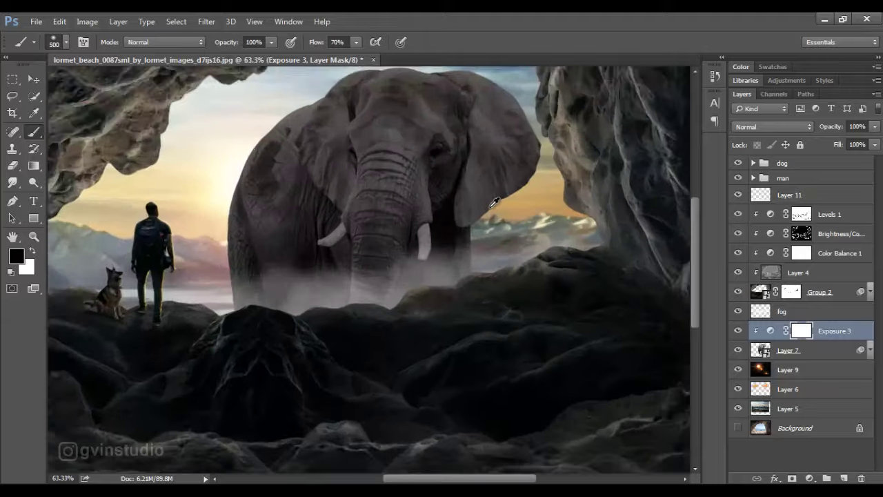
{"action": "scroll", "coordinate": [493, 201], "scroll_direction": "up", "scroll_amount": 2}
{"action": "key", "text": "bracketleft"}
{"action": "key", "text": "bracketleft"}
{"action": "key", "text": "bracketleft"}
{"action": "key", "text": "bracketleft"}
{"action": "key", "text": "bracketleft"}
{"action": "key", "text": "bracketleft"}
{"action": "key", "text": "bracketleft"}
{"action": "key", "text": "bracketleft"}
{"action": "key", "text": "bracketleft"}
{"action": "key", "text": "bracketleft"}
{"action": "key", "text": "bracketleft"}
{"action": "key", "text": "bracketleft"}
{"action": "key", "text": "bracketleft"}
{"action": "key", "text": "bracketleft"}
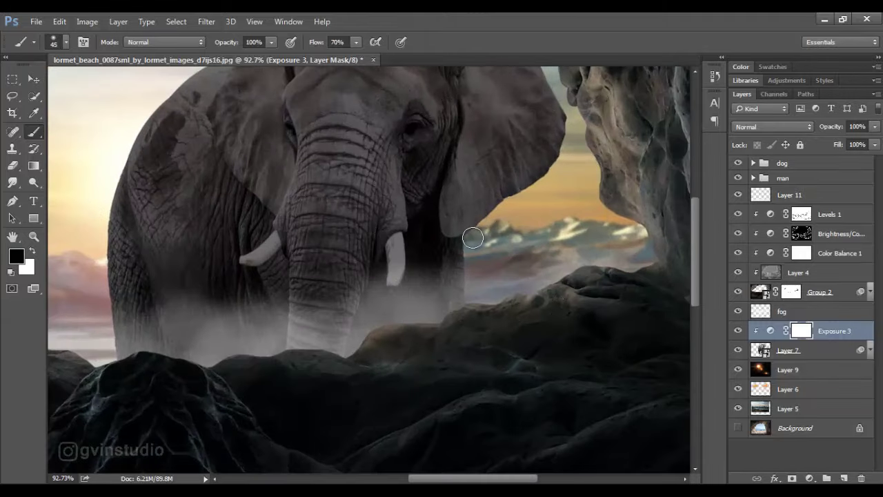
{"action": "mouse_move", "coordinate": [472, 238]}
{"action": "left_mouse_down"}
{"action": "mouse_move", "coordinate": [476, 298]}
{"action": "mouse_move", "coordinate": [487, 227]}
{"action": "mouse_move", "coordinate": [566, 156]}
{"action": "mouse_move", "coordinate": [575, 119]}
{"action": "mouse_move", "coordinate": [544, 188]}
{"action": "mouse_move", "coordinate": [552, 181]}
{"action": "mouse_move", "coordinate": [481, 233]}
{"action": "left_mouse_up"}
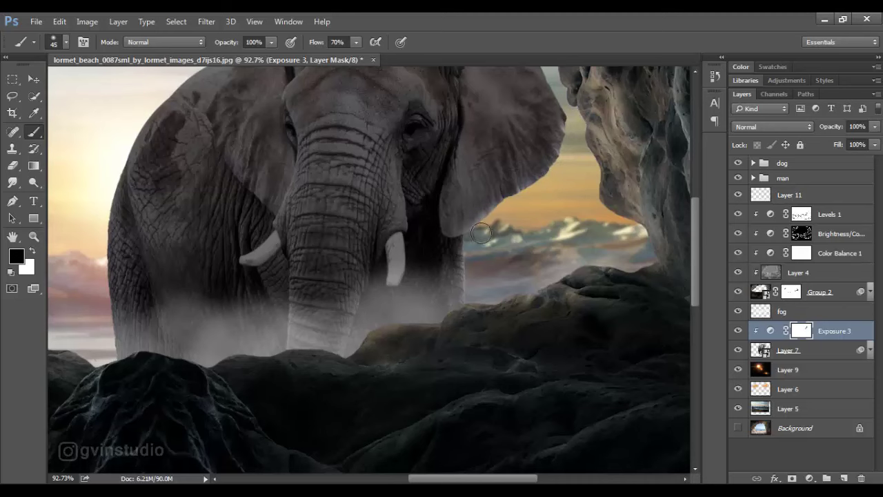
{"action": "mouse_move", "coordinate": [577, 219]}
{"action": "left_mouse_down"}
{"action": "mouse_move", "coordinate": [575, 295]}
{"action": "mouse_move", "coordinate": [591, 335]}
{"action": "mouse_move", "coordinate": [584, 222]}
{"action": "mouse_move", "coordinate": [527, 144]}
{"action": "mouse_move", "coordinate": [477, 112]}
{"action": "mouse_move", "coordinate": [437, 116]}
{"action": "mouse_move", "coordinate": [479, 118]}
{"action": "mouse_move", "coordinate": [561, 153]}
{"action": "mouse_move", "coordinate": [418, 117]}
{"action": "mouse_move", "coordinate": [296, 117]}
{"action": "mouse_move", "coordinate": [282, 134]}
{"action": "mouse_move", "coordinate": [305, 114]}
{"action": "mouse_move", "coordinate": [364, 113]}
{"action": "left_mouse_up"}
Paint black on the Exposure mask along the elephant's back and outer leg on the sun side to restore the rim light.
{"action": "left_click_drag", "start_coordinate": [374, 176], "coordinate": [495, 163]}
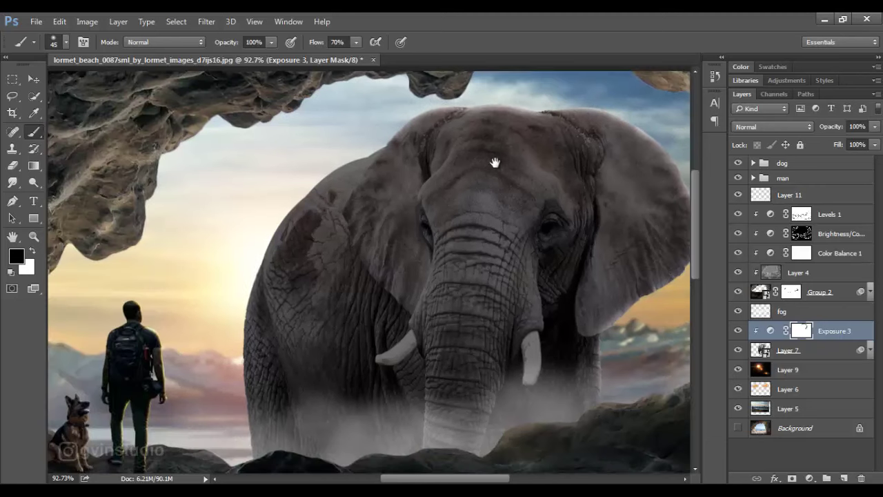
{"action": "mouse_move", "coordinate": [380, 134]}
{"action": "left_mouse_down"}
{"action": "mouse_move", "coordinate": [272, 215]}
{"action": "mouse_move", "coordinate": [236, 336]}
{"action": "mouse_move", "coordinate": [256, 303]}
{"action": "mouse_move", "coordinate": [232, 311]}
{"action": "left_mouse_up"}
{"action": "left_click_drag", "start_coordinate": [286, 318], "coordinate": [325, 204]}
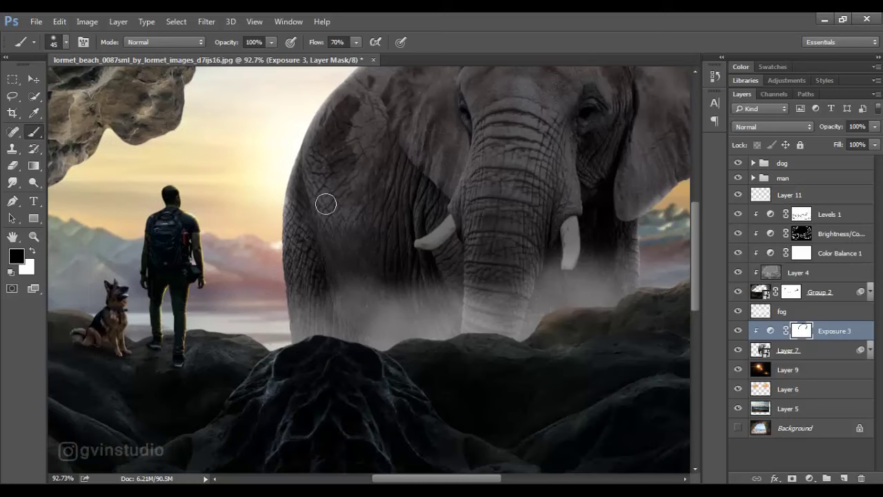
{"action": "mouse_move", "coordinate": [274, 228]}
{"action": "left_mouse_down"}
{"action": "mouse_move", "coordinate": [282, 342]}
{"action": "mouse_move", "coordinate": [287, 336]}
{"action": "left_mouse_up"}
{"action": "mouse_move", "coordinate": [276, 199]}
{"action": "left_mouse_down"}
{"action": "mouse_move", "coordinate": [271, 242]}
{"action": "mouse_move", "coordinate": [281, 278]}
{"action": "left_mouse_up"}
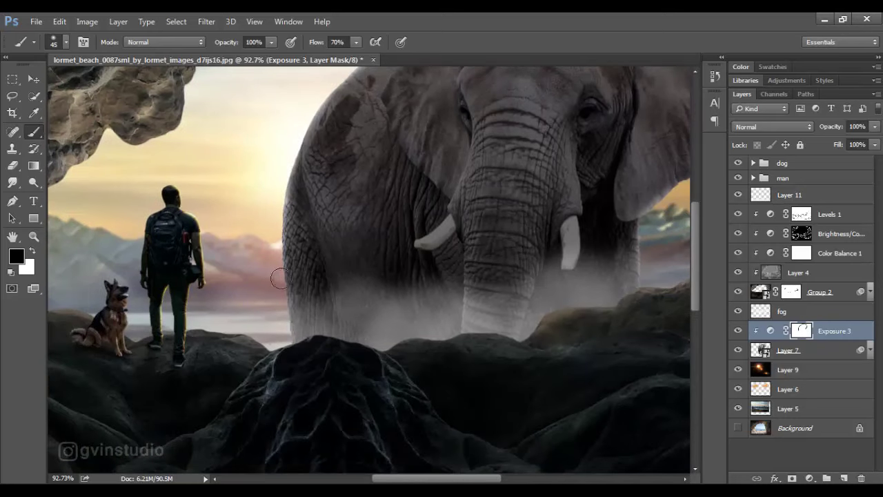
{"action": "scroll", "coordinate": [280, 277], "scroll_direction": "down", "scroll_amount": 8}
{"action": "scroll", "coordinate": [403, 268], "scroll_direction": "up", "scroll_amount": 5}
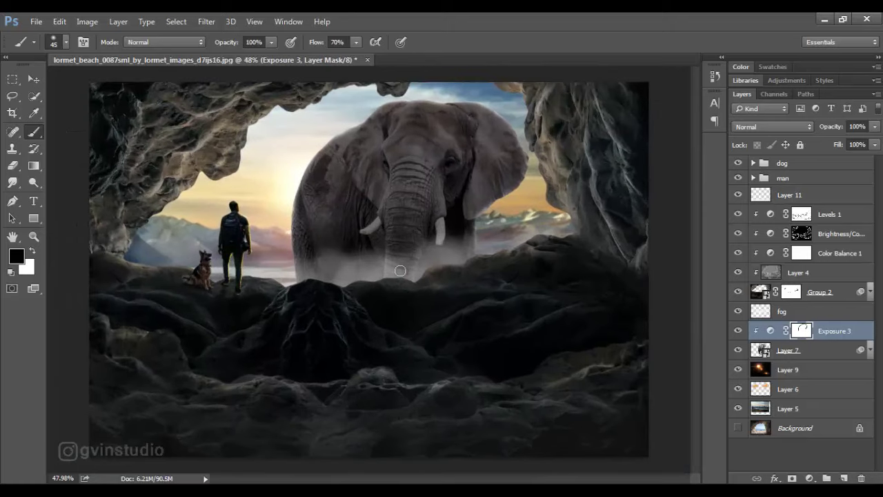
Lower the opacity of the fog layer above the elephant to 35%.
{"action": "left_click", "coordinate": [739, 314]}
{"action": "left_click", "coordinate": [781, 311]}
{"action": "key", "text": "x"}
{"action": "left_click_drag", "start_coordinate": [830, 127], "coordinate": [822, 131]}
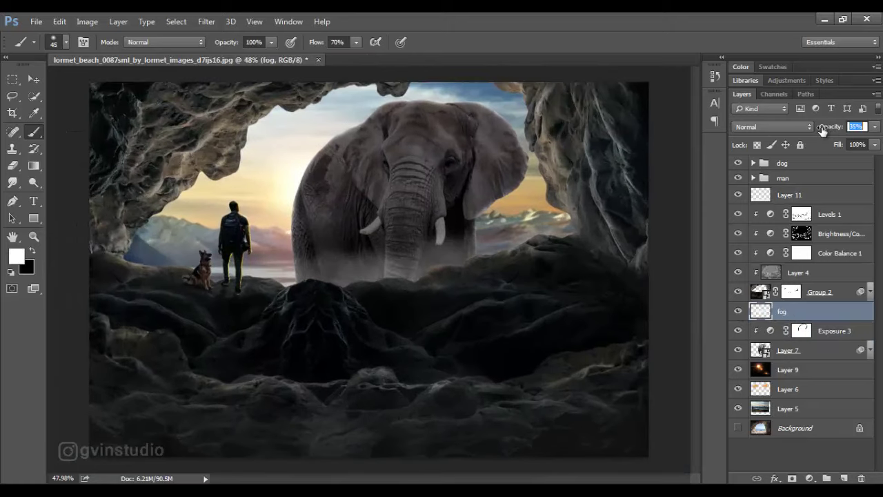
Compare the image with and without the foreground fog on Layer 11, then rename that layer fog.
{"action": "left_click", "coordinate": [738, 195]}
{"action": "left_click", "coordinate": [738, 195]}
{"action": "double_click", "coordinate": [789, 194]}
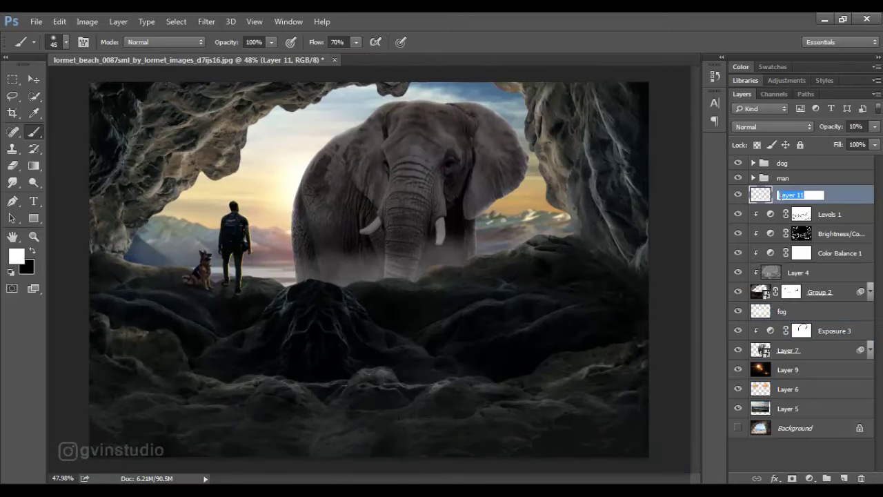
{"action": "type", "text": "fog"}
Paint the Exposure 3 mask over the trunk folds with a 25 px black brush, reducing flow to 25% and then 9%, to bring out highlights.
{"action": "left_click", "coordinate": [801, 330]}
{"action": "key", "text": "x"}
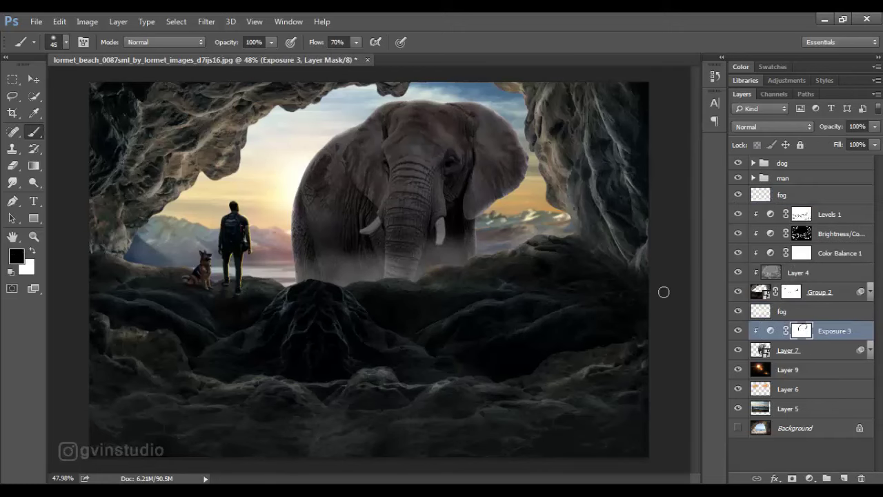
{"action": "left_click_drag", "start_coordinate": [317, 42], "coordinate": [290, 44]}
{"action": "scroll", "coordinate": [412, 256], "scroll_direction": "up", "scroll_amount": 5}
{"action": "key", "text": "bracketleft"}
{"action": "key", "text": "bracketleft"}
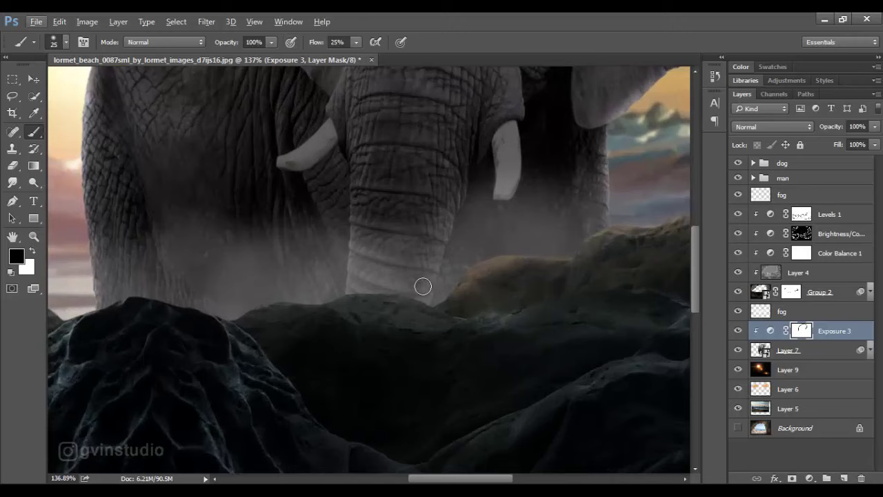
{"action": "left_click_drag", "start_coordinate": [320, 42], "coordinate": [308, 43]}
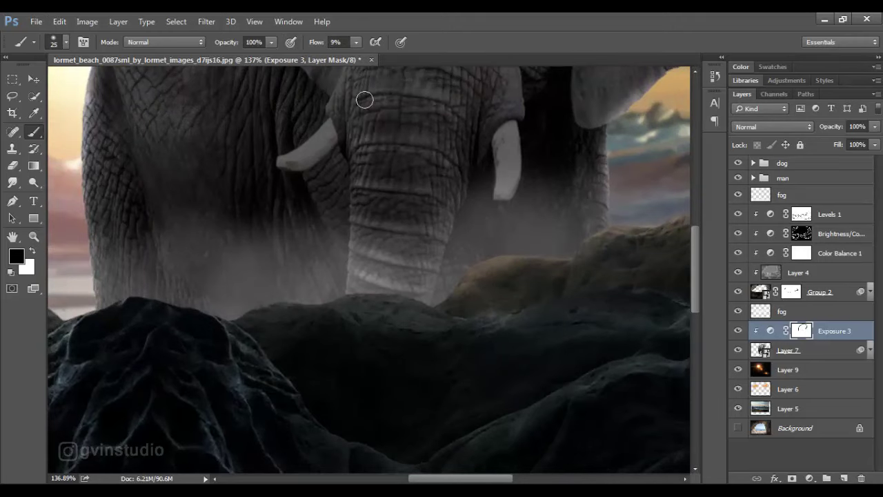
{"action": "scroll", "coordinate": [435, 163], "scroll_direction": "up", "scroll_amount": 3}
{"action": "scroll", "coordinate": [435, 200], "scroll_direction": "up", "scroll_amount": 3}
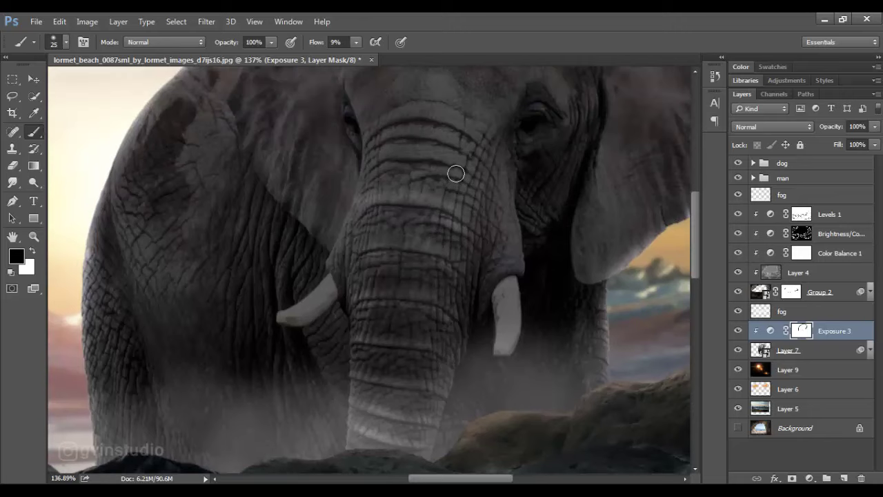
{"action": "mouse_move", "coordinate": [458, 160]}
{"action": "left_mouse_down"}
{"action": "mouse_move", "coordinate": [414, 131]}
{"action": "mouse_move", "coordinate": [463, 125]}
{"action": "mouse_move", "coordinate": [371, 120]}
{"action": "left_mouse_up"}
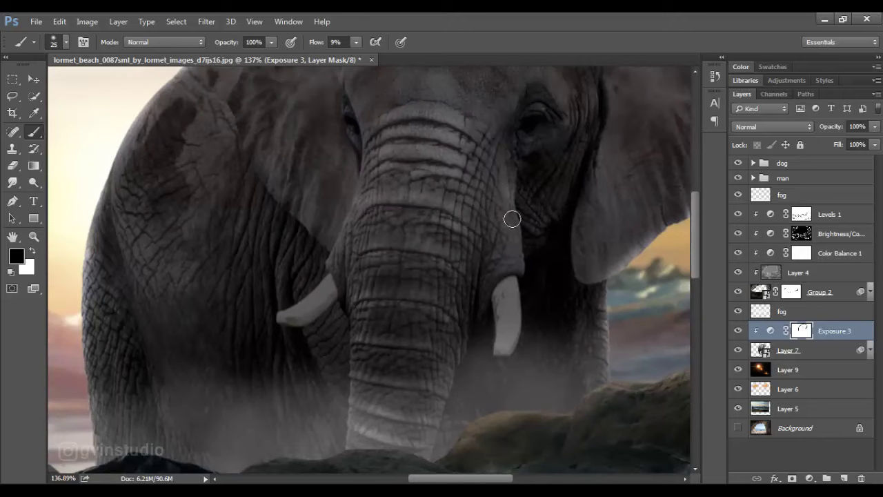
Continue painting the Exposure 3 mask over the elephant's ears and face with the 25 px brush, reducing flow to 5%.
{"action": "mouse_move", "coordinate": [360, 184]}
{"action": "left_mouse_down"}
{"action": "mouse_move", "coordinate": [336, 250]}
{"action": "mouse_move", "coordinate": [303, 225]}
{"action": "mouse_move", "coordinate": [249, 153]}
{"action": "left_mouse_up"}
{"action": "mouse_move", "coordinate": [324, 327]}
{"action": "left_mouse_down"}
{"action": "mouse_move", "coordinate": [275, 248]}
{"action": "mouse_move", "coordinate": [268, 274]}
{"action": "mouse_move", "coordinate": [252, 246]}
{"action": "mouse_move", "coordinate": [282, 358]}
{"action": "left_mouse_up"}
{"action": "left_click_drag", "start_coordinate": [495, 301], "coordinate": [312, 338]}
{"action": "mouse_move", "coordinate": [490, 211]}
{"action": "left_mouse_down"}
{"action": "mouse_move", "coordinate": [519, 219]}
{"action": "mouse_move", "coordinate": [523, 196]}
{"action": "mouse_move", "coordinate": [544, 200]}
{"action": "left_mouse_up"}
{"action": "mouse_move", "coordinate": [462, 234]}
{"action": "left_mouse_down"}
{"action": "mouse_move", "coordinate": [457, 259]}
{"action": "mouse_move", "coordinate": [399, 288]}
{"action": "left_mouse_up"}
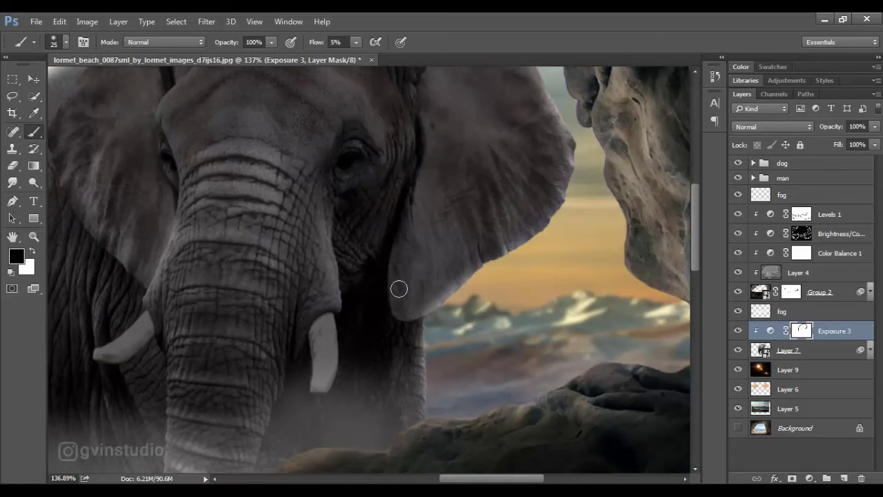
Paint fine highlights on the Exposure 3 mask along the ear folds and body wrinkles with a 9 px brush at 5% flow.
{"action": "left_click_drag", "start_coordinate": [471, 231], "coordinate": [502, 304]}
{"action": "left_click_drag", "start_coordinate": [432, 219], "coordinate": [472, 243]}
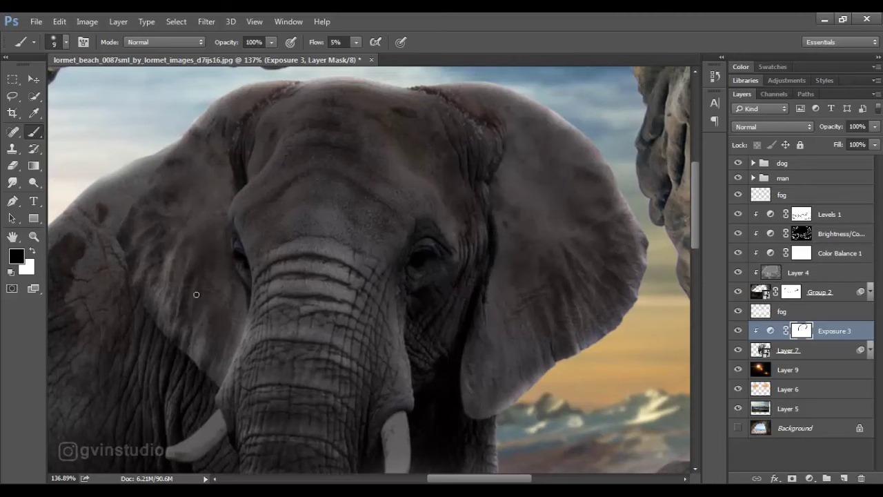
{"action": "left_click_drag", "start_coordinate": [231, 306], "coordinate": [289, 275]}
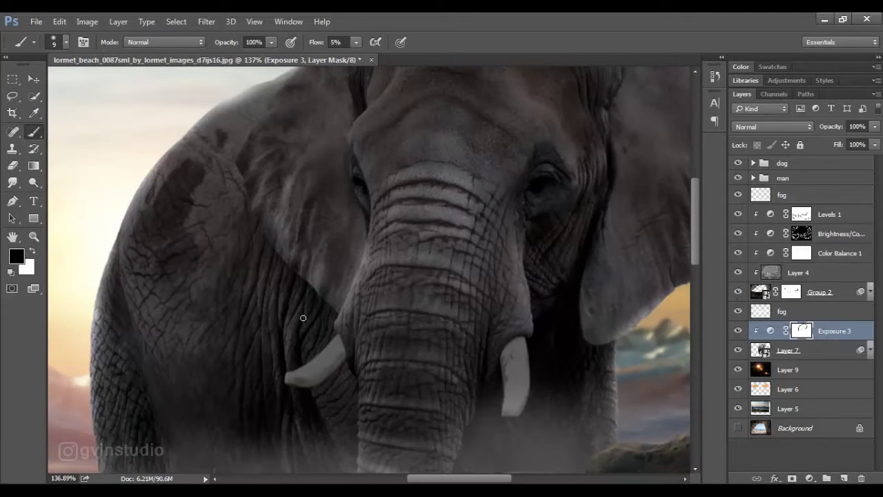
{"action": "left_click_drag", "start_coordinate": [288, 377], "coordinate": [301, 276]}
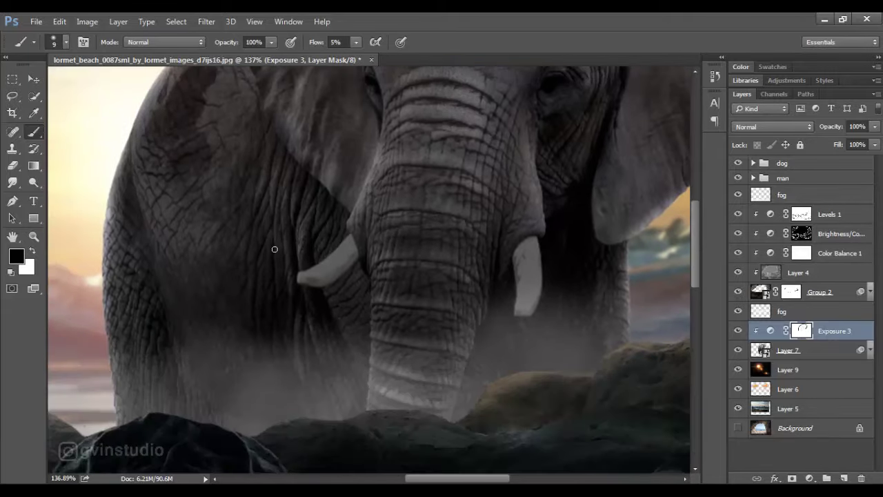
{"action": "scroll", "coordinate": [291, 288], "scroll_direction": "left", "scroll_amount": 2}
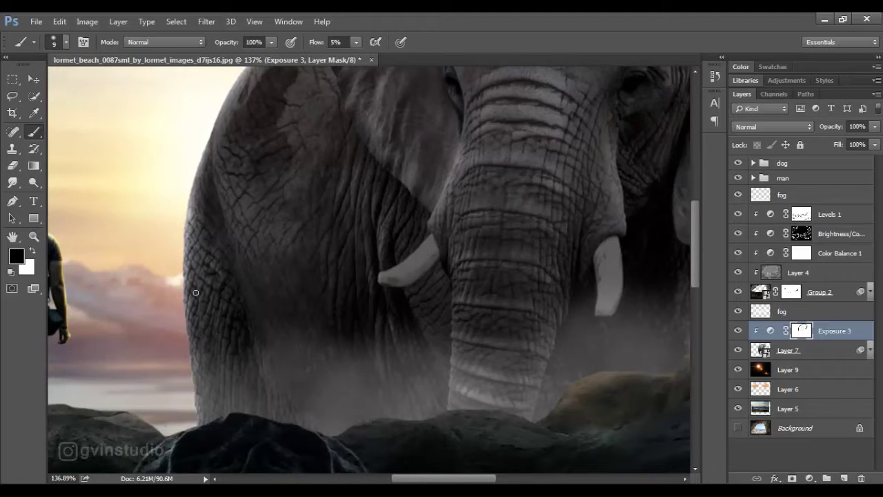
Brighten both tusks on the Exposure 3 mask with a 30 px brush, and touch up the forehead at 40 px, using 5% flow.
{"action": "scroll", "coordinate": [292, 375], "scroll_direction": "down", "scroll_amount": 5}
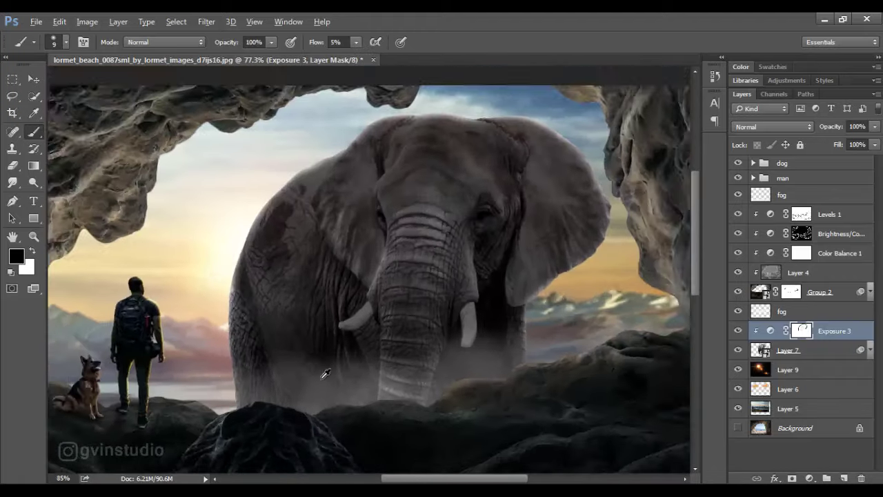
{"action": "scroll", "coordinate": [374, 352], "scroll_direction": "up", "scroll_amount": 5}
{"action": "left_click_drag", "start_coordinate": [387, 274], "coordinate": [350, 287]}
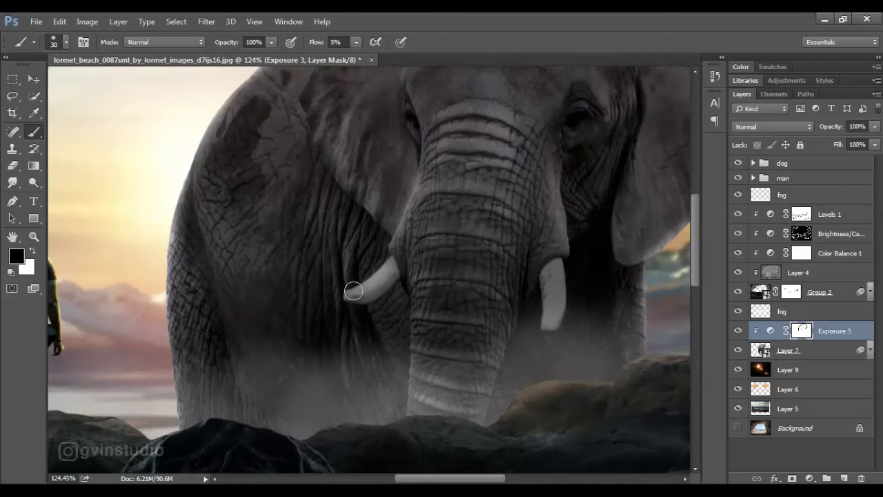
{"action": "left_click_drag", "start_coordinate": [556, 262], "coordinate": [558, 325]}
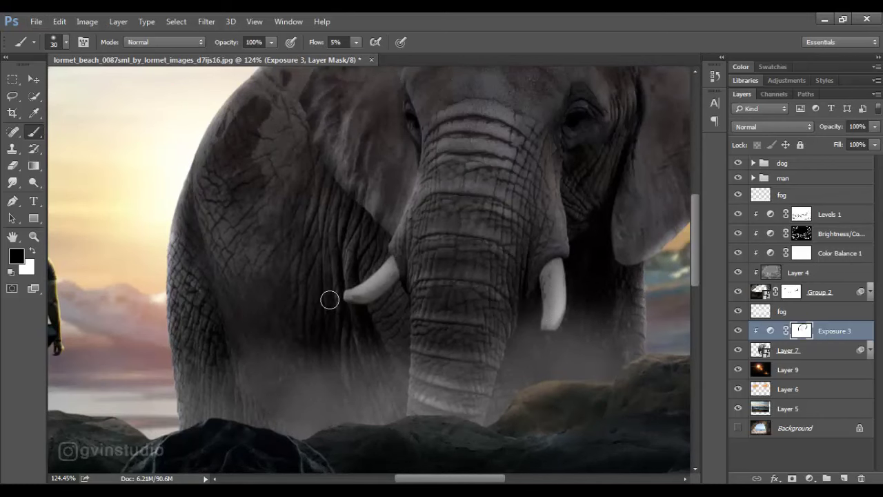
{"action": "scroll", "coordinate": [331, 301], "scroll_direction": "down", "scroll_amount": 3}
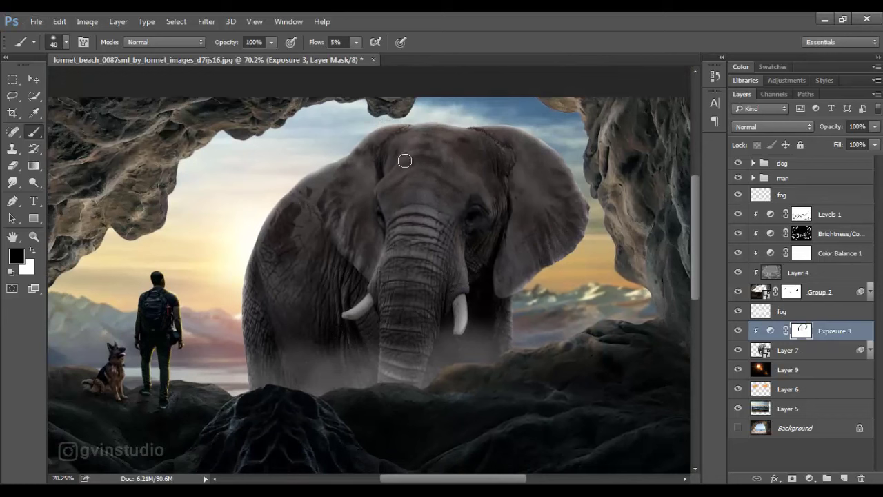
{"action": "key", "text": "v"}
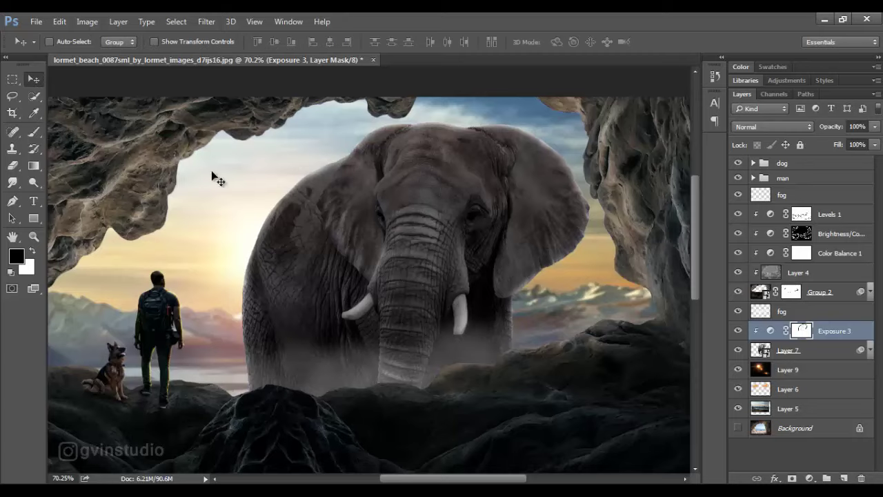
{"action": "scroll", "coordinate": [311, 296], "scroll_direction": "down", "scroll_amount": 5}
Add a clipped Hue/Saturation adjustment above the elephant's Exposure with hue +36 and saturation -42.
{"action": "left_click", "coordinate": [809, 478]}
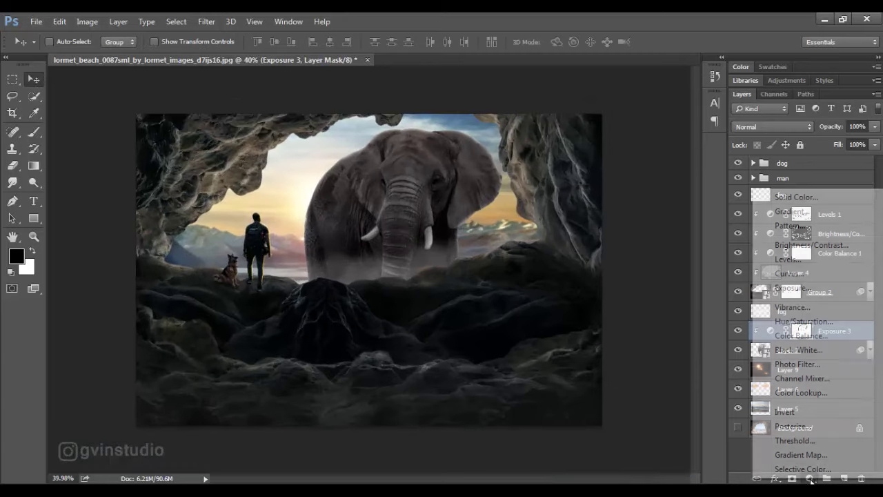
{"action": "left_click", "coordinate": [779, 322]}
{"action": "left_click_drag", "start_coordinate": [655, 239], "coordinate": [683, 240]}
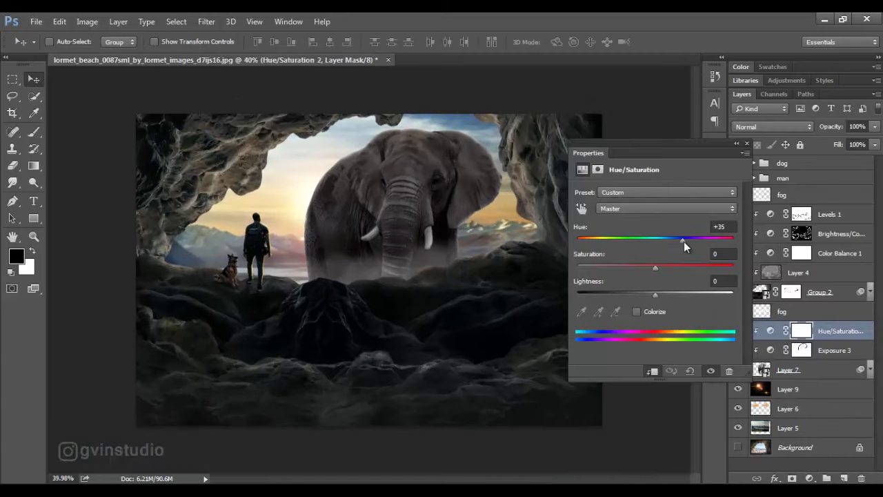
{"action": "left_click_drag", "start_coordinate": [656, 267], "coordinate": [625, 268]}
Add a clipped Color Balance adjustment for the elephant and shift its midtones slightly toward cyan and blue.
{"action": "left_click", "coordinate": [809, 478]}
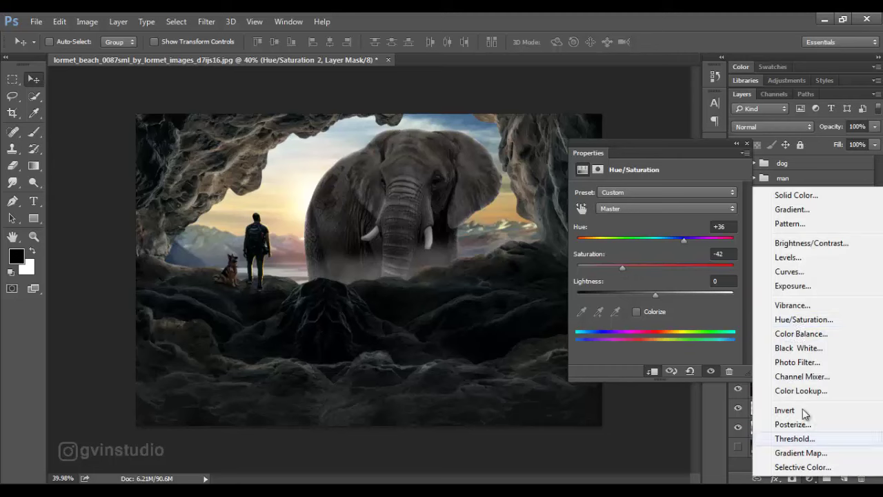
{"action": "left_click", "coordinate": [780, 336]}
{"action": "left_click_drag", "start_coordinate": [632, 222], "coordinate": [633, 222]}
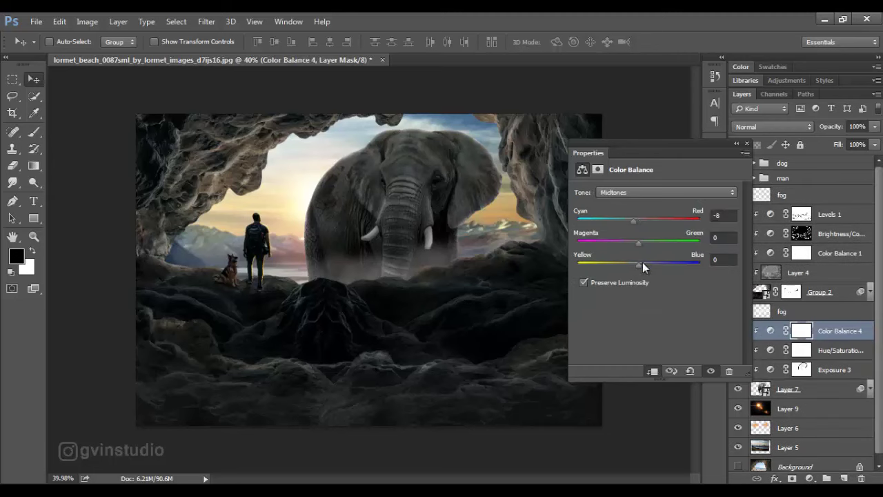
{"action": "left_click_drag", "start_coordinate": [642, 263], "coordinate": [641, 265]}
{"action": "left_click_drag", "start_coordinate": [633, 222], "coordinate": [637, 222]}
{"action": "left_click", "coordinate": [747, 143]}
Add an orange Solid Color fill above the elephant's Color Balance, set it to Color Dodge and clip it to the elephant.
{"action": "left_click", "coordinate": [809, 478]}
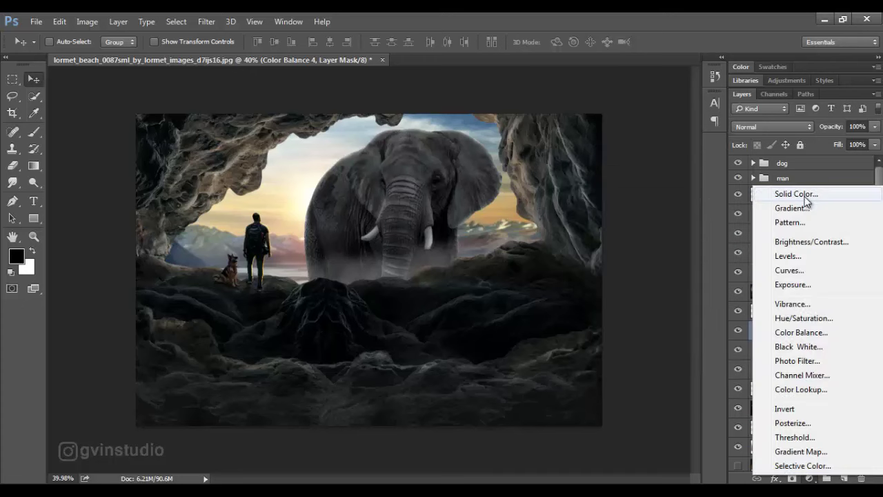
{"action": "left_click", "coordinate": [792, 193]}
{"action": "left_click", "coordinate": [675, 351]}
{"action": "left_click", "coordinate": [655, 211]}
{"action": "left_click", "coordinate": [792, 197]}
{"action": "key", "text": "v"}
{"action": "left_click", "coordinate": [772, 127]}
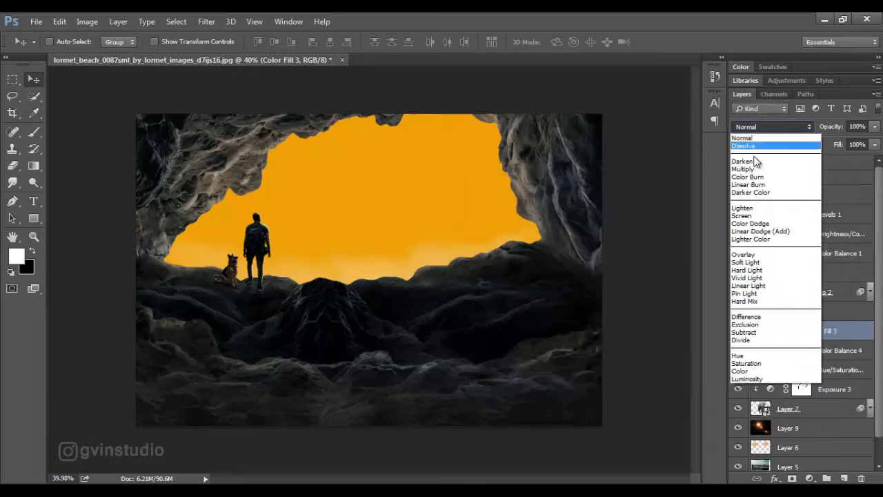
{"action": "left_click", "coordinate": [748, 226]}
{"action": "left_click", "coordinate": [822, 341], "text": "alt"}
Invert the orange color fill's mask to black and ready the Brush tool with white as the foreground color.
{"action": "left_click", "coordinate": [801, 330]}
{"action": "key", "text": "x"}
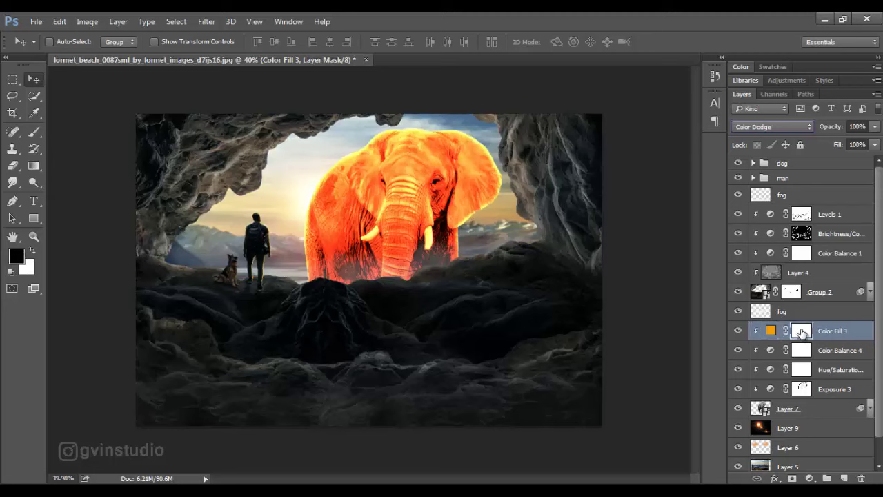
{"action": "key", "text": "ctrl+i"}
{"action": "left_click", "coordinate": [40, 136]}
{"action": "key", "text": "x"}
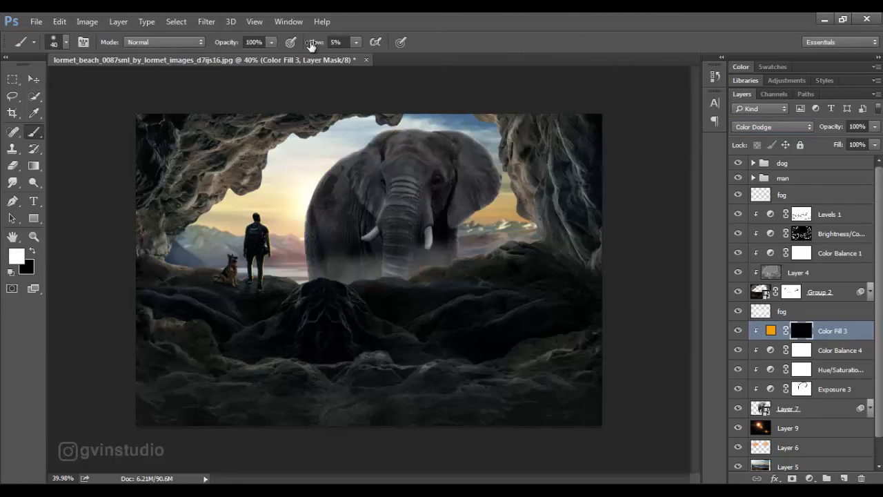
Paint white on the orange fill's mask with a 25 px brush at 41% flow along the elephant's rear leg and the adjacent ear's lower edge.
{"action": "left_click_drag", "start_coordinate": [310, 44], "coordinate": [319, 42]}
{"action": "scroll", "coordinate": [479, 222], "scroll_direction": "up", "scroll_amount": 5}
{"action": "key", "text": "bracketleft"}
{"action": "key", "text": "bracketleft"}
{"action": "key", "text": "bracketleft"}
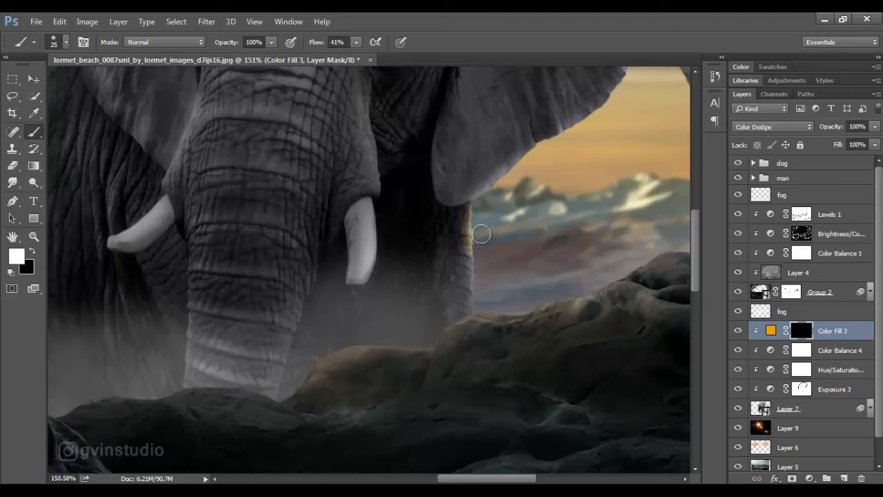
{"action": "left_click_drag", "start_coordinate": [481, 234], "coordinate": [482, 300]}
{"action": "mouse_move", "coordinate": [544, 152]}
{"action": "left_mouse_down"}
{"action": "mouse_move", "coordinate": [534, 150]}
{"action": "mouse_move", "coordinate": [480, 204]}
{"action": "left_mouse_up"}
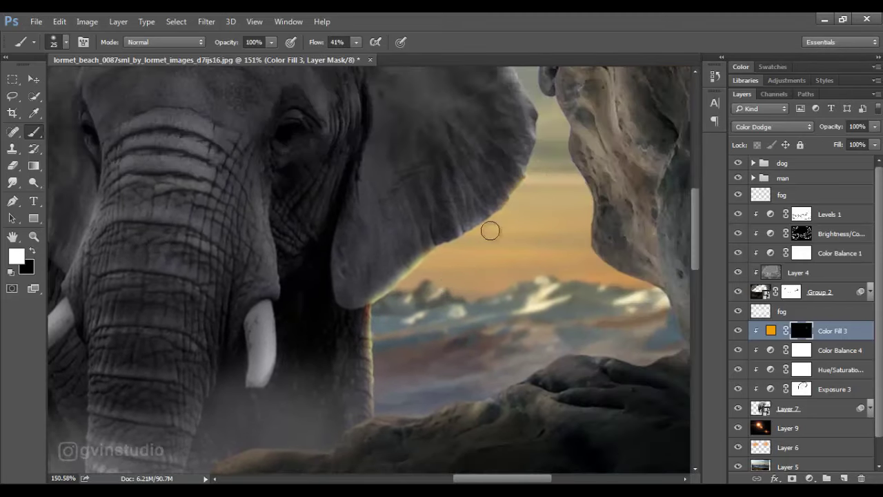
{"action": "mouse_move", "coordinate": [546, 116]}
{"action": "left_mouse_down"}
{"action": "mouse_move", "coordinate": [561, 277]}
{"action": "mouse_move", "coordinate": [603, 336]}
{"action": "left_mouse_up"}
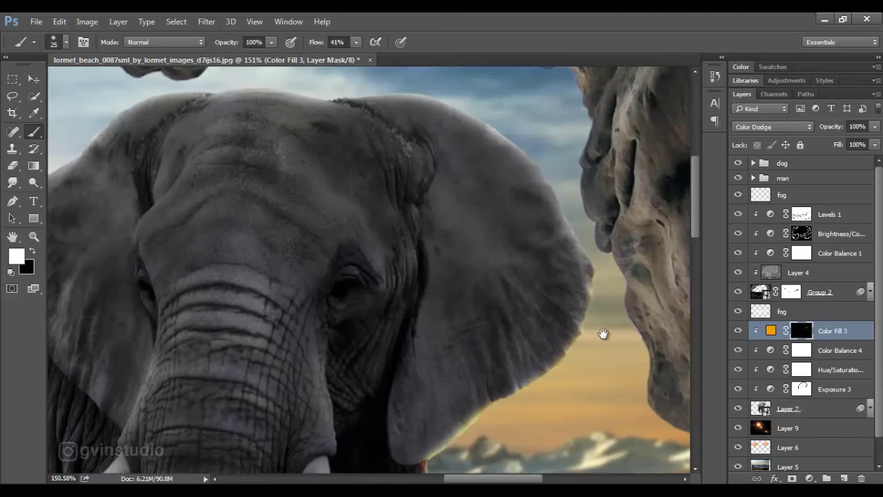
Continue the orange rim light around the elephant's ear, over its head and down its back along the sunlit side.
{"action": "mouse_move", "coordinate": [606, 266]}
{"action": "left_mouse_down"}
{"action": "mouse_move", "coordinate": [559, 185]}
{"action": "mouse_move", "coordinate": [500, 126]}
{"action": "mouse_move", "coordinate": [407, 88]}
{"action": "mouse_move", "coordinate": [344, 89]}
{"action": "left_mouse_up"}
{"action": "left_click_drag", "start_coordinate": [398, 124], "coordinate": [549, 156]}
{"action": "mouse_move", "coordinate": [467, 122]}
{"action": "left_mouse_down"}
{"action": "mouse_move", "coordinate": [322, 118]}
{"action": "mouse_move", "coordinate": [233, 179]}
{"action": "mouse_move", "coordinate": [317, 115]}
{"action": "left_mouse_up"}
{"action": "mouse_move", "coordinate": [254, 160]}
{"action": "left_mouse_down"}
{"action": "mouse_move", "coordinate": [532, 146]}
{"action": "mouse_move", "coordinate": [363, 256]}
{"action": "mouse_move", "coordinate": [458, 142]}
{"action": "mouse_move", "coordinate": [420, 183]}
{"action": "mouse_move", "coordinate": [413, 221]}
{"action": "left_mouse_up"}
{"action": "left_click_drag", "start_coordinate": [465, 217], "coordinate": [478, 140]}
{"action": "left_click_drag", "start_coordinate": [422, 135], "coordinate": [394, 213]}
{"action": "left_click_drag", "start_coordinate": [405, 285], "coordinate": [392, 213]}
{"action": "left_click_drag", "start_coordinate": [373, 179], "coordinate": [381, 379]}
{"action": "mouse_move", "coordinate": [373, 167]}
{"action": "left_mouse_down"}
{"action": "mouse_move", "coordinate": [380, 131]}
{"action": "mouse_move", "coordinate": [375, 174]}
{"action": "left_mouse_up"}
{"action": "scroll", "coordinate": [378, 237], "scroll_direction": "down", "scroll_amount": 14}
{"action": "scroll", "coordinate": [437, 210], "scroll_direction": "down", "scroll_amount": 1}
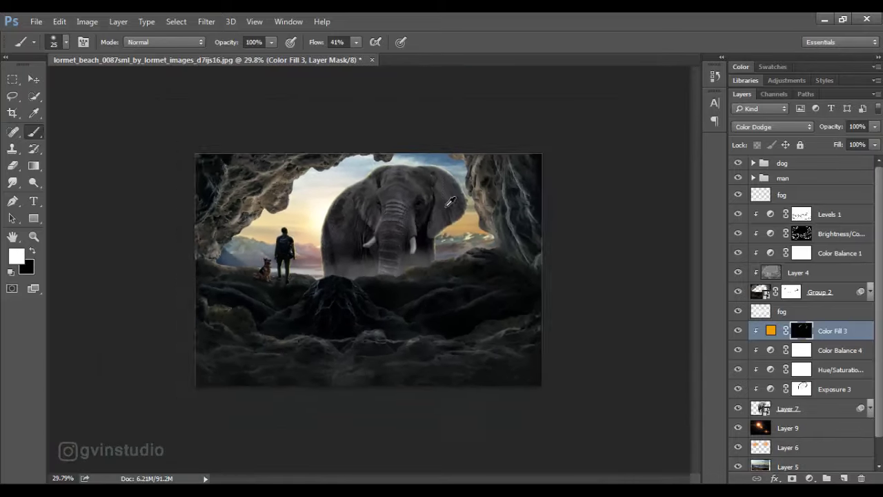
{"action": "scroll", "coordinate": [445, 206], "scroll_direction": "up", "scroll_amount": 3}
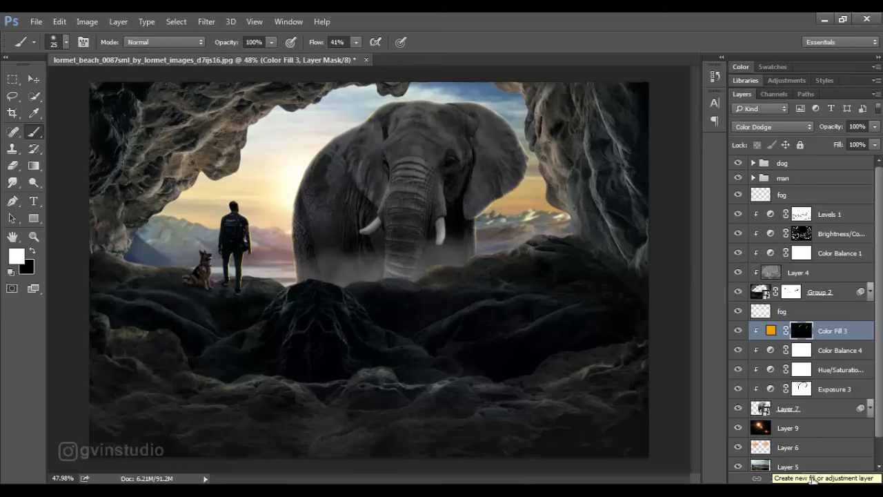
Add a peach Solid Color fill above the elephant's orange fill and set its blend mode to Soft Light.
{"action": "left_click", "coordinate": [809, 478]}
{"action": "left_click", "coordinate": [774, 198]}
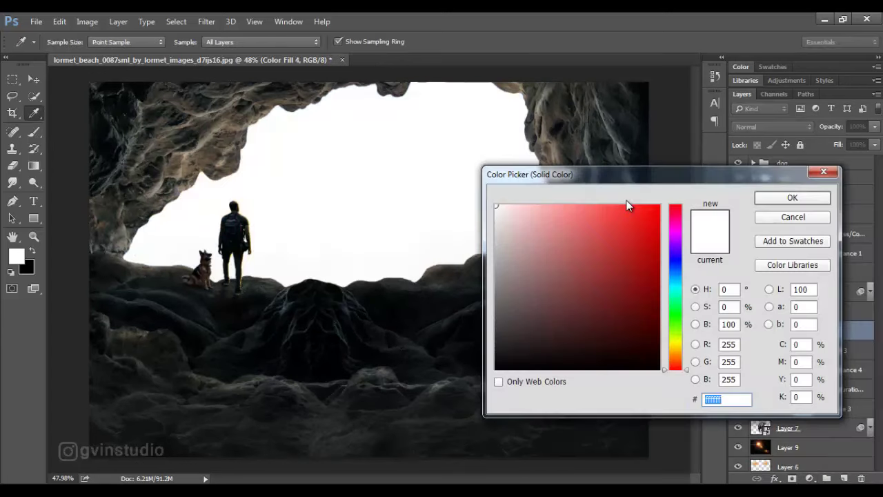
{"action": "type", "text": "e0a98b"}
{"action": "left_click", "coordinate": [757, 201]}
{"action": "left_click", "coordinate": [757, 127]}
{"action": "left_click", "coordinate": [765, 258]}
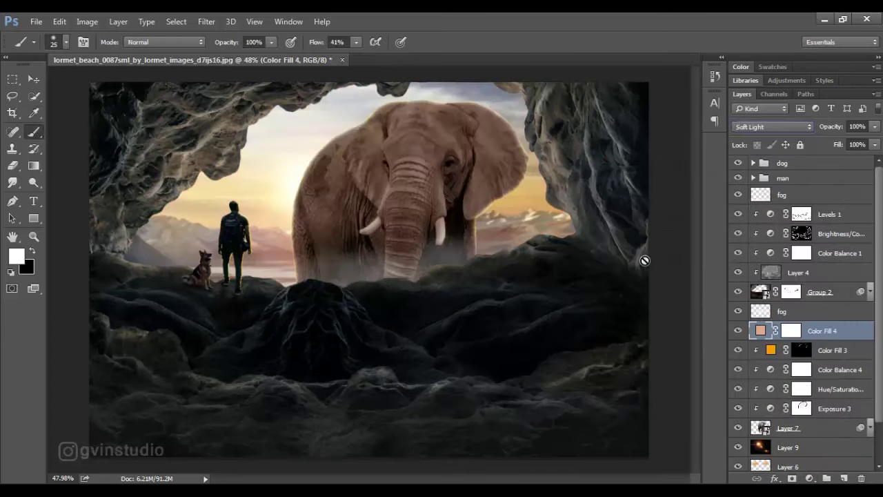
Invert the peach fill's mask to black and clip the fill to the elephant, keeping Soft Light blending.
{"action": "left_click", "coordinate": [792, 332]}
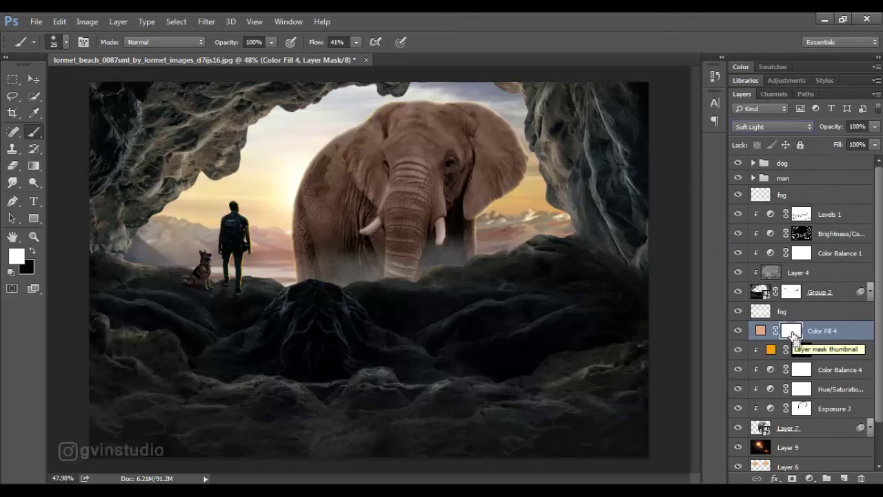
{"action": "key", "text": "ctrl+i"}
{"action": "left_click", "coordinate": [825, 335], "text": "alt"}
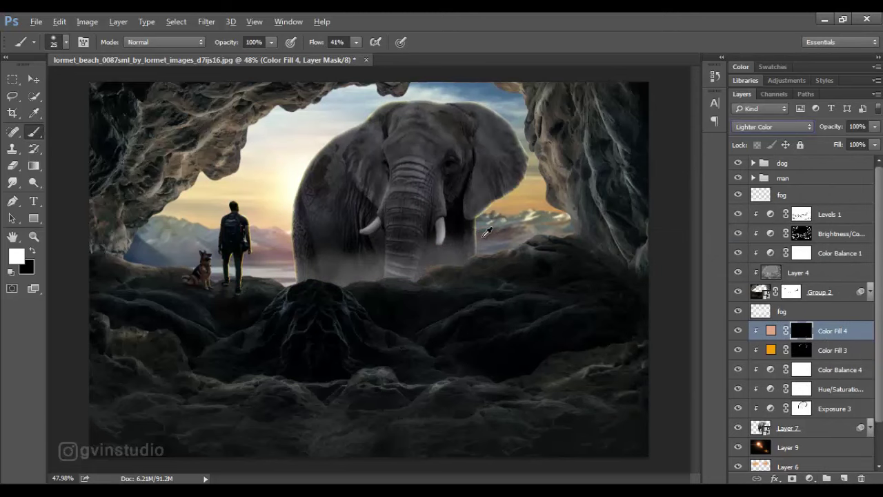
{"action": "left_click", "coordinate": [746, 127]}
{"action": "left_click", "coordinate": [755, 262]}
Paint white on the peach fill's mask along the elephant's rear leg, ears, head and sunlit back to soften the rim light.
{"action": "scroll", "coordinate": [487, 229], "scroll_direction": "up", "scroll_amount": 8}
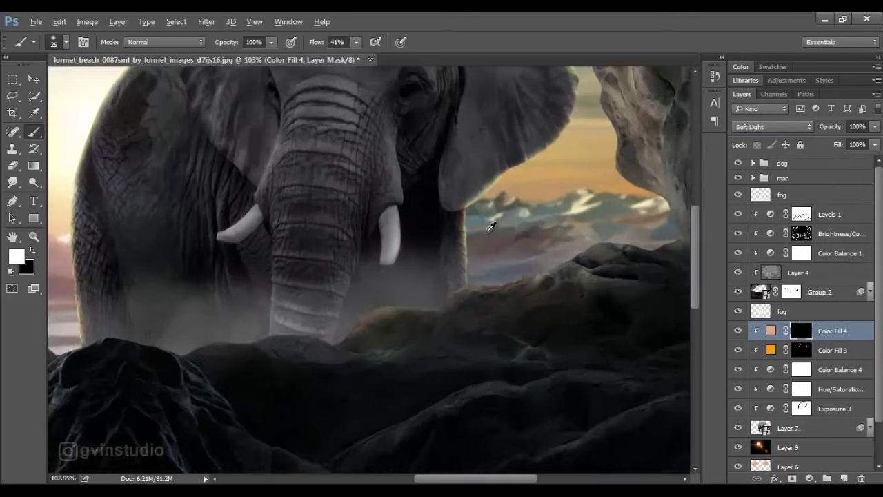
{"action": "scroll", "coordinate": [491, 227], "scroll_direction": "up", "scroll_amount": 2}
{"action": "left_click_drag", "start_coordinate": [469, 212], "coordinate": [469, 251]}
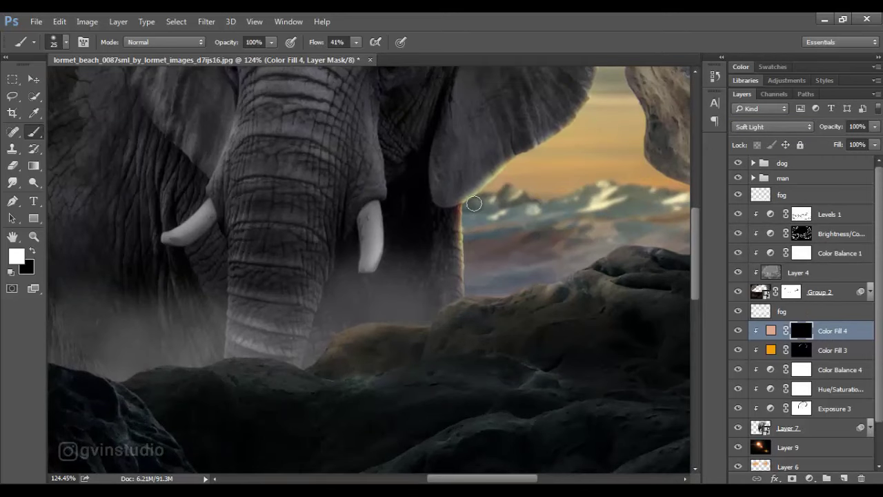
{"action": "left_click_drag", "start_coordinate": [599, 89], "coordinate": [538, 311]}
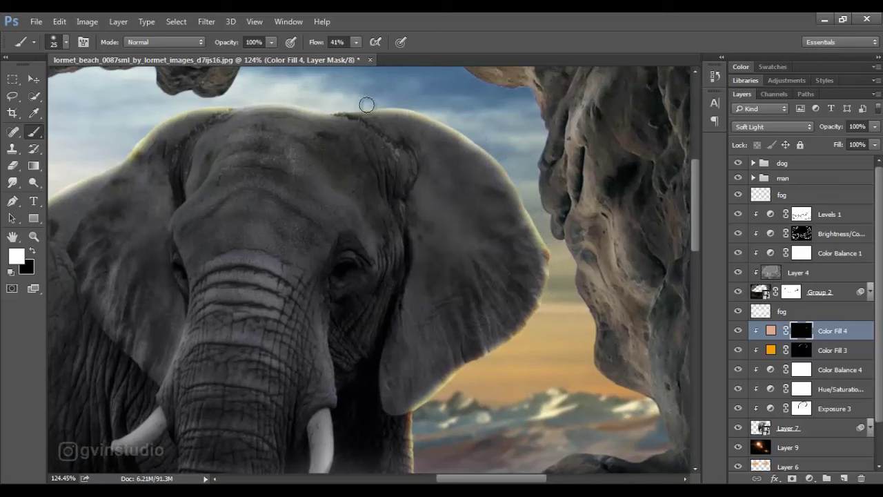
{"action": "left_click_drag", "start_coordinate": [316, 139], "coordinate": [548, 141]}
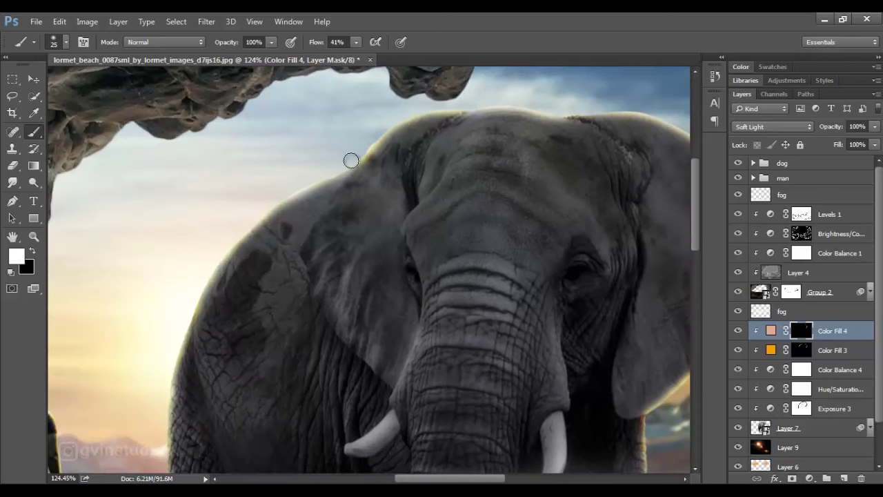
{"action": "left_click_drag", "start_coordinate": [248, 224], "coordinate": [387, 156]}
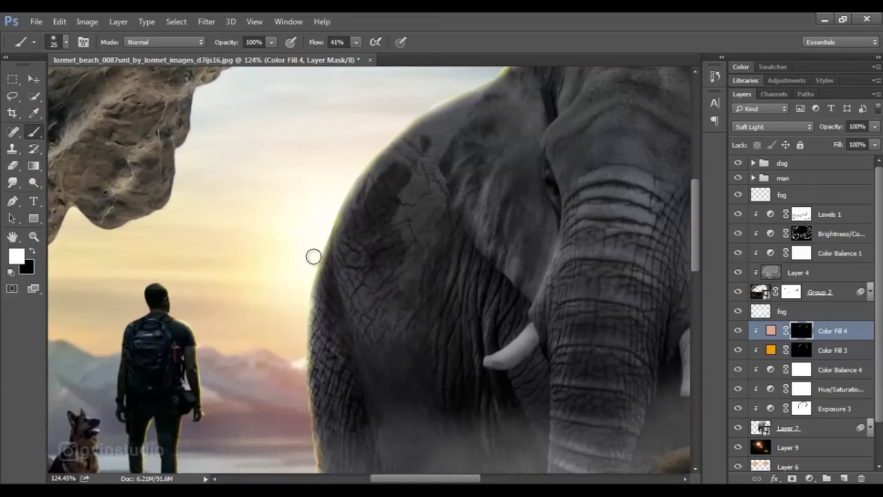
{"action": "left_click_drag", "start_coordinate": [353, 272], "coordinate": [399, 128]}
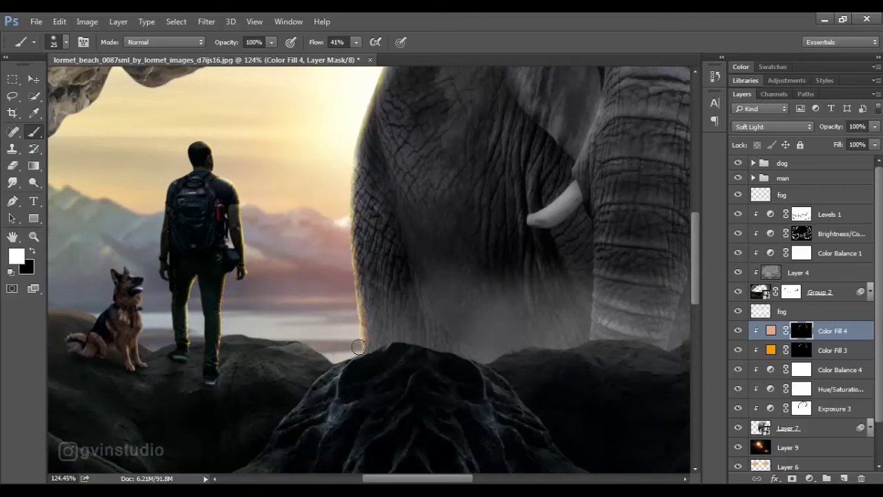
{"action": "key", "text": "v"}
{"action": "scroll", "coordinate": [365, 276], "scroll_direction": "down", "scroll_amount": 10}
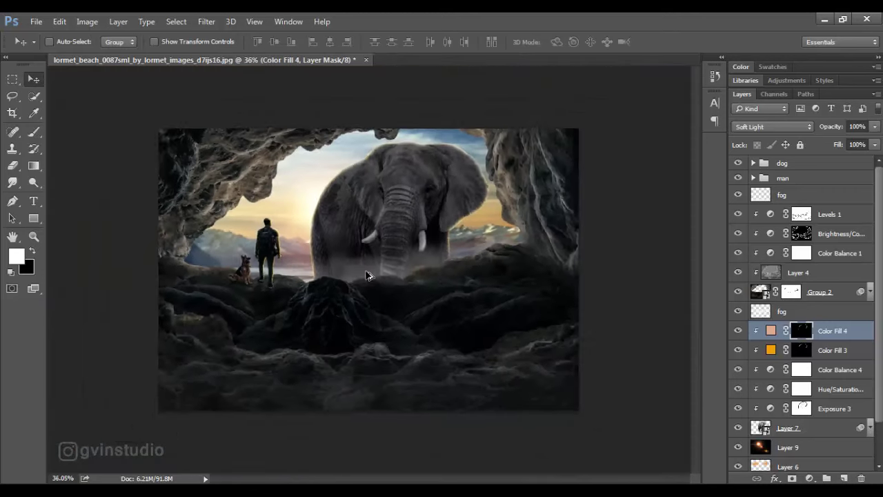
{"action": "scroll", "coordinate": [428, 236], "scroll_direction": "up", "scroll_amount": 3}
Add a new Soft Light layer above the peach fill and ready a 500 px brush with a pale orange sampled from the sky.
{"action": "left_click", "coordinate": [844, 478]}
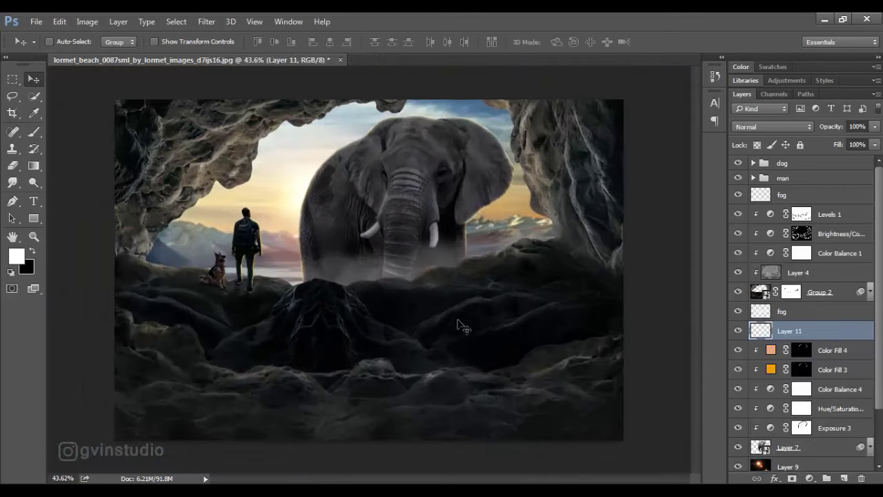
{"action": "key", "text": "b"}
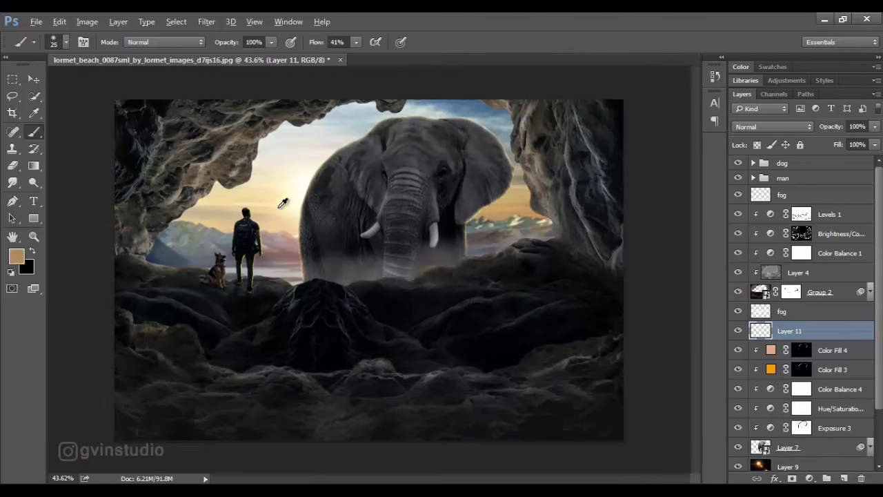
{"action": "key", "text": "bracketright"}
{"action": "key", "text": "bracketright"}
{"action": "key", "text": "bracketright"}
{"action": "key", "text": "bracketright"}
{"action": "key", "text": "bracketright"}
{"action": "key", "text": "bracketright"}
{"action": "key", "text": "bracketright"}
{"action": "key", "text": "bracketright"}
{"action": "key", "text": "bracketright"}
{"action": "key", "text": "bracketright"}
{"action": "key", "text": "bracketright"}
{"action": "key", "text": "bracketright"}
{"action": "key", "text": "bracketright"}
{"action": "key", "text": "bracketright"}
{"action": "key", "text": "bracketright"}
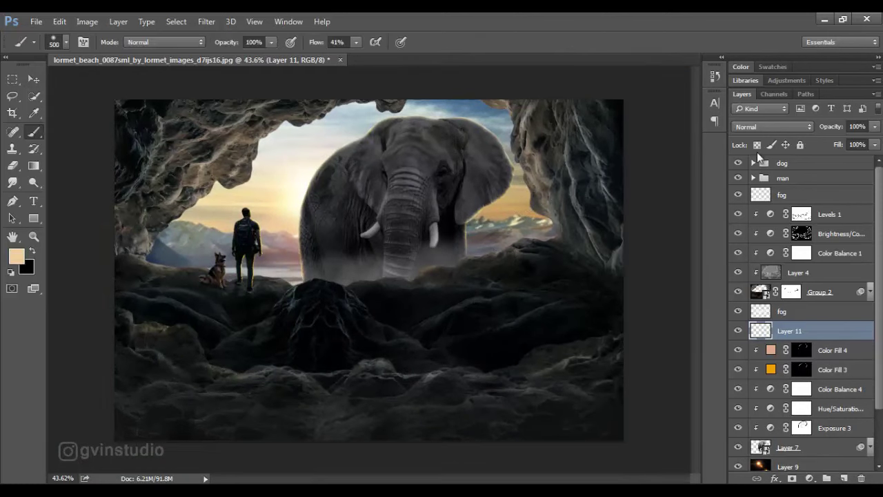
{"action": "left_click", "coordinate": [772, 126]}
{"action": "left_click", "coordinate": [755, 263]}
Paint a warm glow at 100% flow with a 400 px brush over the elephant's outer ear and its sunlit back.
{"action": "key", "text": "shift+0"}
{"action": "key", "text": "bracketleft"}
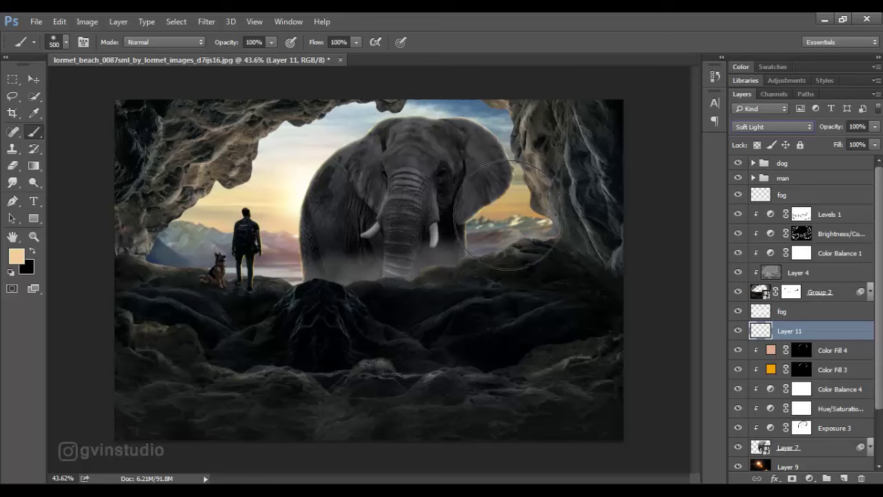
{"action": "mouse_move", "coordinate": [515, 210]}
{"action": "left_mouse_down"}
{"action": "mouse_move", "coordinate": [494, 227]}
{"action": "mouse_move", "coordinate": [524, 221]}
{"action": "left_mouse_up"}
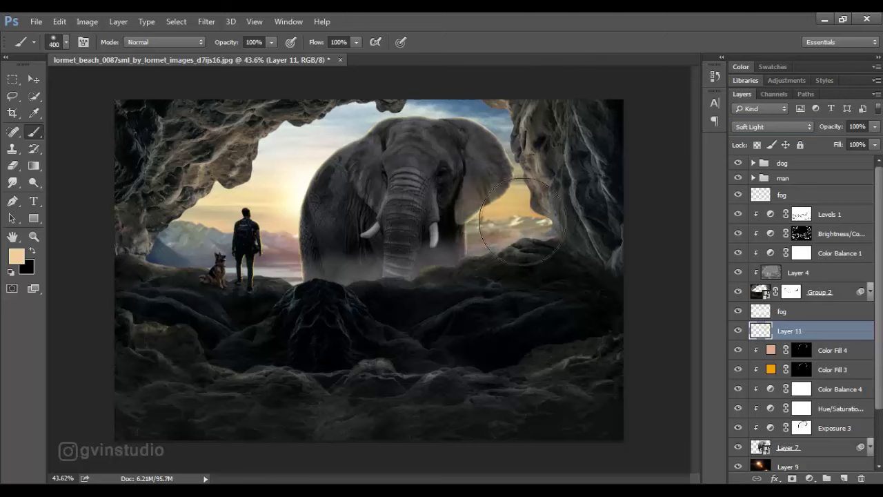
{"action": "mouse_move", "coordinate": [282, 222]}
{"action": "left_mouse_down"}
{"action": "mouse_move", "coordinate": [276, 204]}
{"action": "mouse_move", "coordinate": [354, 219]}
{"action": "mouse_move", "coordinate": [339, 197]}
{"action": "left_mouse_up"}
{"action": "left_click", "coordinate": [32, 82]}
{"action": "scroll", "coordinate": [369, 263], "scroll_direction": "down", "scroll_amount": 3}
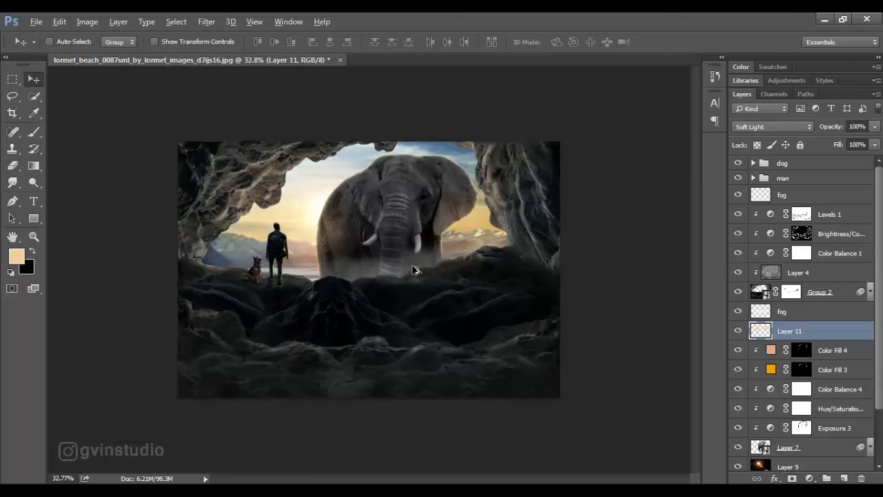
{"action": "scroll", "coordinate": [414, 267], "scroll_direction": "up", "scroll_amount": 2}
Add a new Soft Light layer above Levels 1, clipped to the cave group.
{"action": "scroll", "coordinate": [798, 313], "scroll_direction": "down", "scroll_amount": 3}
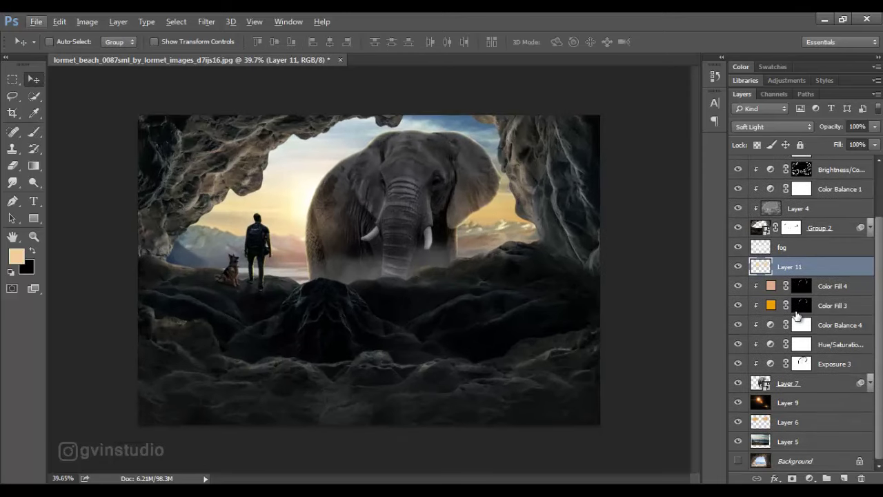
{"action": "key", "text": "alt+period"}
{"action": "left_click", "coordinate": [834, 216]}
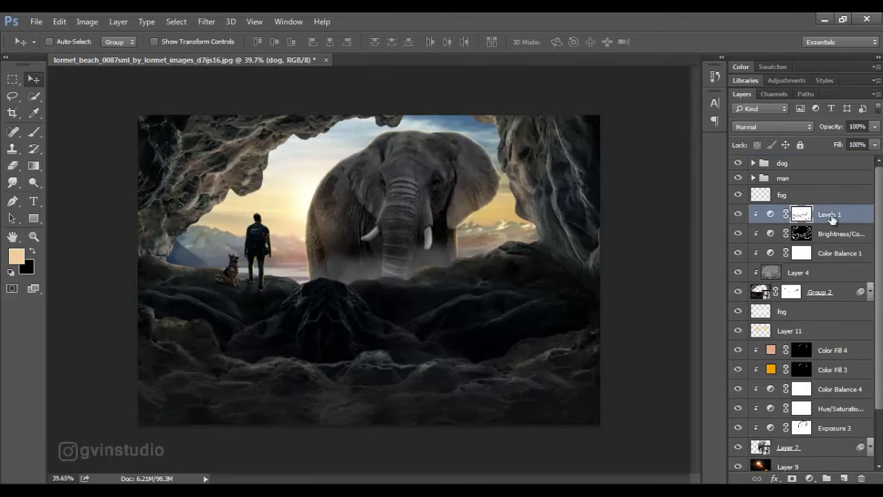
{"action": "left_click", "coordinate": [843, 478], "text": "alt"}
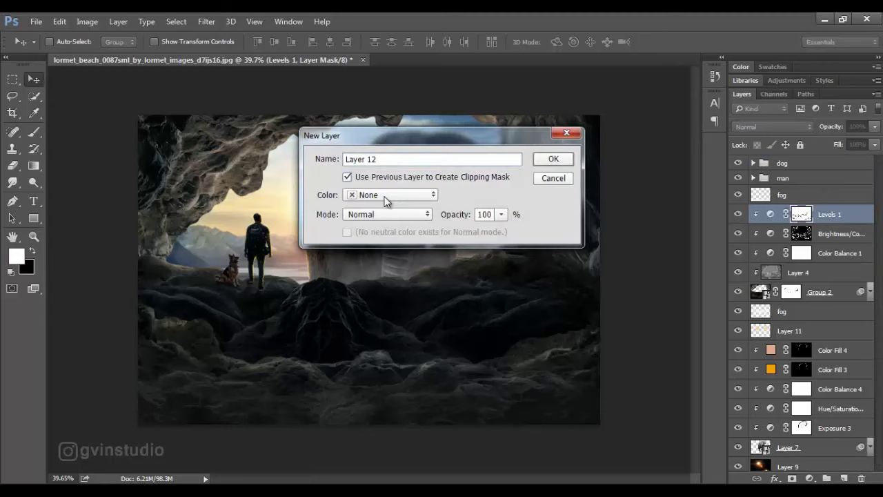
{"action": "left_click", "coordinate": [386, 213]}
{"action": "left_click", "coordinate": [370, 163]}
{"action": "left_click", "coordinate": [554, 166]}
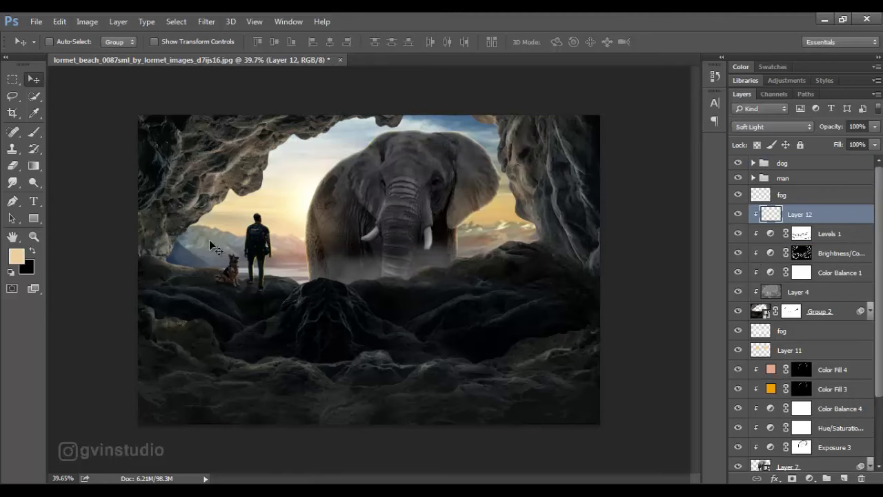
Paint warm light sampled from the sky onto the rocks around the cave opening, using 400 px and 300 px brushes.
{"action": "left_click", "coordinate": [34, 132]}
{"action": "left_click", "coordinate": [508, 232], "text": "alt"}
{"action": "mouse_move", "coordinate": [522, 200]}
{"action": "left_mouse_down"}
{"action": "mouse_move", "coordinate": [506, 165]}
{"action": "mouse_move", "coordinate": [508, 236]}
{"action": "mouse_move", "coordinate": [495, 243]}
{"action": "mouse_move", "coordinate": [262, 252]}
{"action": "mouse_move", "coordinate": [194, 229]}
{"action": "mouse_move", "coordinate": [249, 181]}
{"action": "mouse_move", "coordinate": [301, 166]}
{"action": "left_mouse_up"}
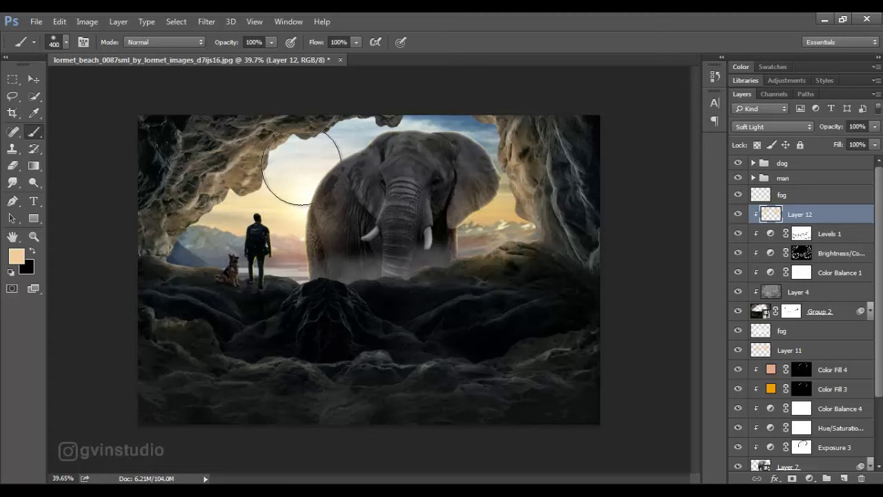
{"action": "key", "text": "bracketleft"}
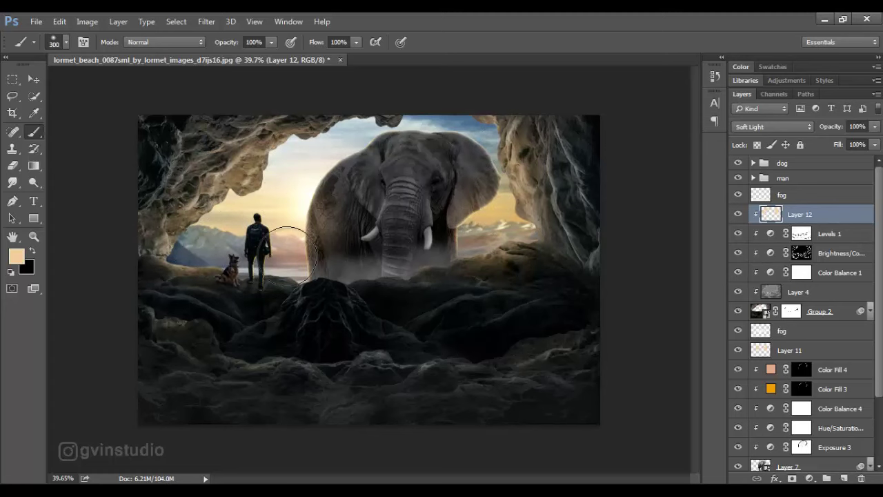
{"action": "key", "text": "x"}
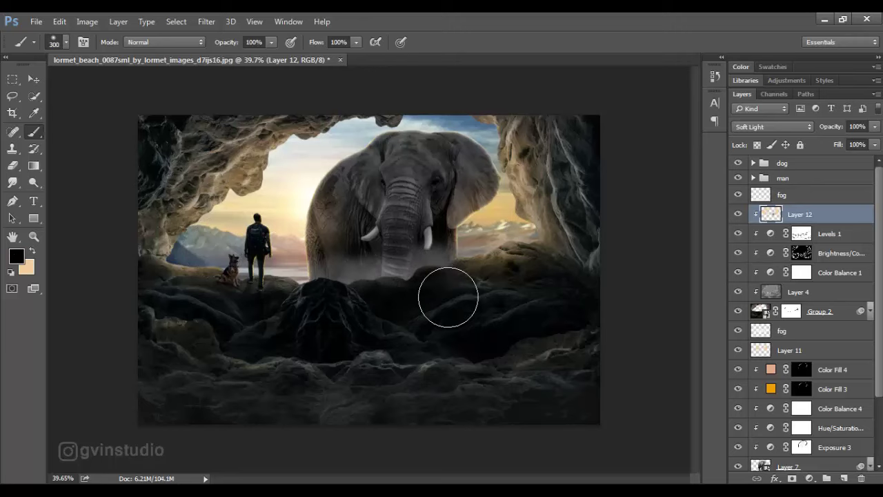
{"action": "key", "text": "ctrl+z"}
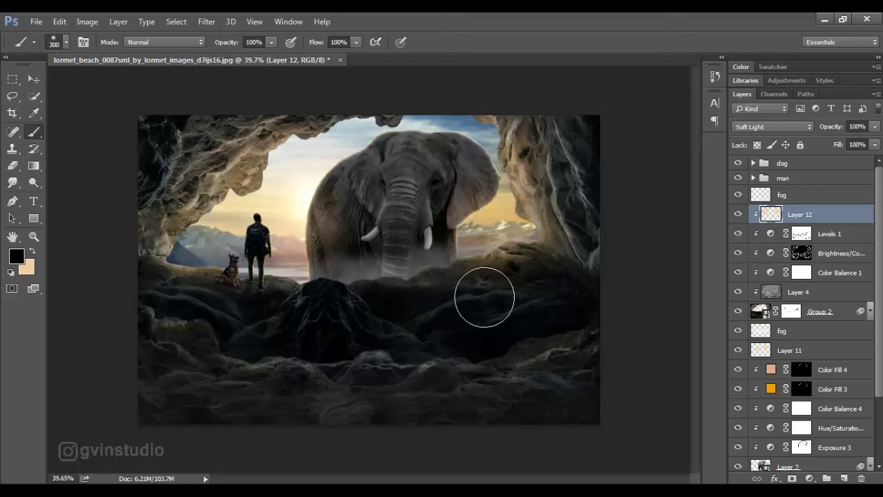
{"action": "left_click", "coordinate": [33, 80]}
{"action": "scroll", "coordinate": [411, 279], "scroll_direction": "down", "scroll_amount": 2}
{"action": "scroll", "coordinate": [413, 282], "scroll_direction": "up", "scroll_amount": 1}
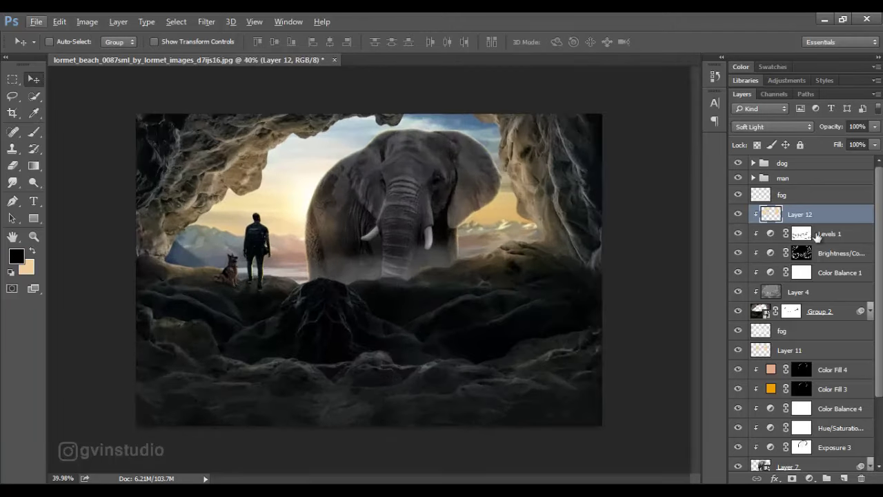
Split the Blend If Underlying Layer shadow slider of the cave's warm light layer to about 0/107.
{"action": "double_click", "coordinate": [848, 217]}
{"action": "left_click_drag", "start_coordinate": [453, 143], "coordinate": [469, 206]}
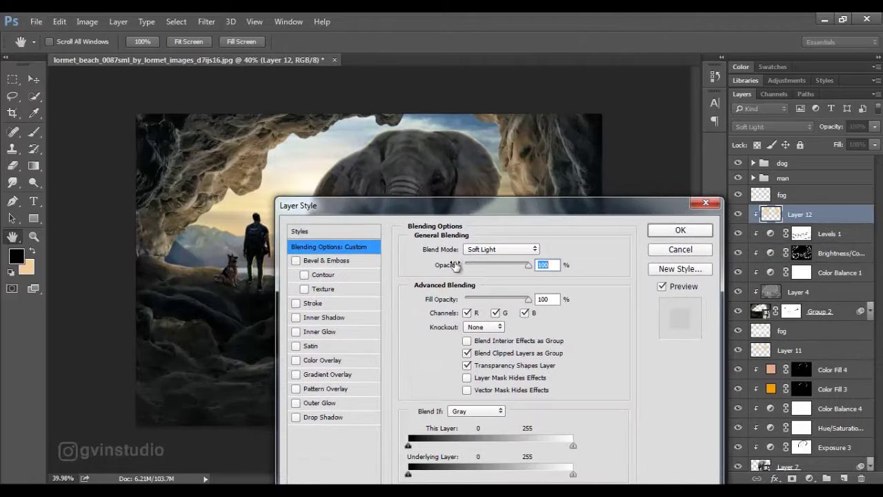
{"action": "left_click_drag", "start_coordinate": [410, 476], "coordinate": [485, 476]}
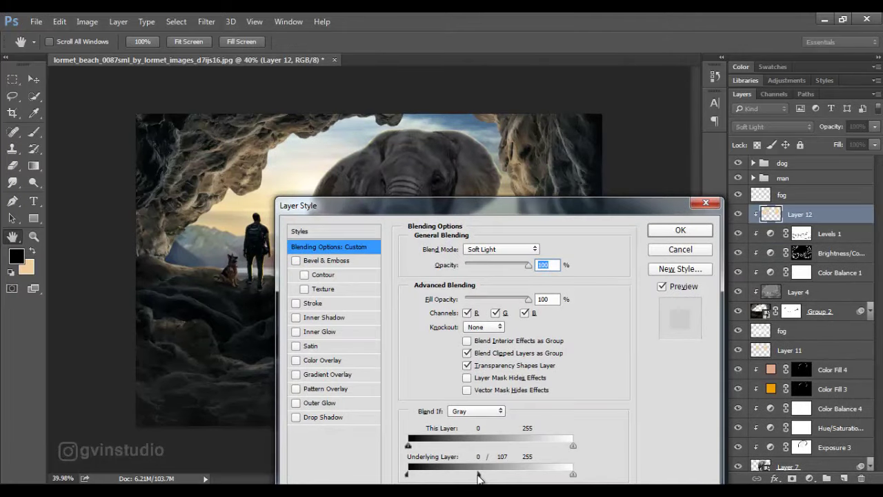
{"action": "left_click", "coordinate": [680, 230]}
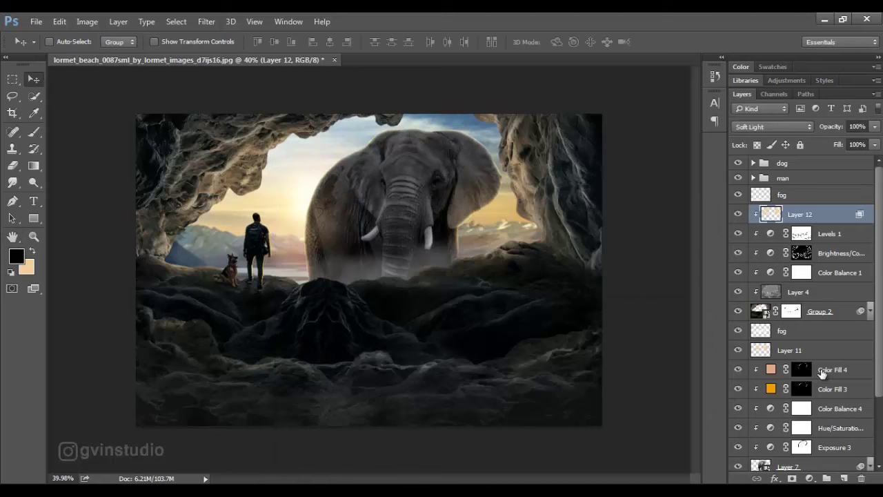
Add a pale orange Solid Color fill above the cave's warm light layer and set it to Color Dodge.
{"action": "left_click", "coordinate": [809, 478]}
{"action": "left_click", "coordinate": [796, 195]}
{"action": "left_click", "coordinate": [675, 352]}
{"action": "left_click_drag", "start_coordinate": [580, 229], "coordinate": [558, 208]}
{"action": "left_click", "coordinate": [761, 210]}
{"action": "left_click", "coordinate": [772, 126]}
{"action": "left_click", "coordinate": [752, 221]}
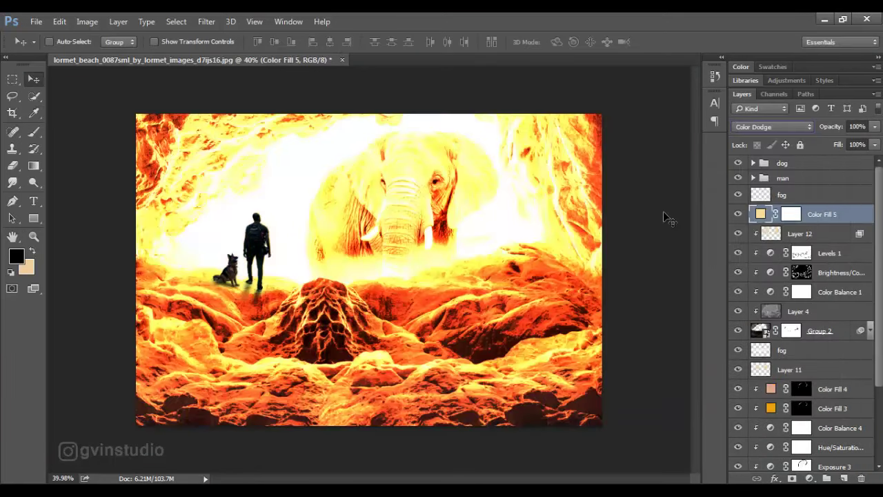
Clip the Color Dodge fill to the cave group and invert its mask to black.
{"action": "left_click", "coordinate": [823, 225], "text": "alt"}
{"action": "left_click", "coordinate": [802, 215]}
{"action": "key", "text": "ctrl+i"}
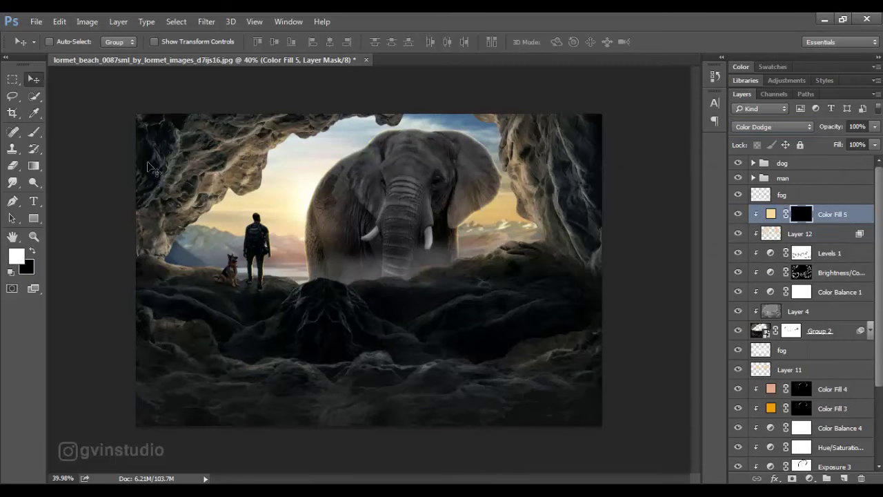
Paint white on the Color Dodge fill's mask with a 25 px brush at 31% flow to rim-light the rock edges right of the elephant.
{"action": "key", "text": "b"}
{"action": "left_click_drag", "start_coordinate": [315, 43], "coordinate": [268, 51]}
{"action": "key", "text": "bracketleft"}
{"action": "key", "text": "bracketleft"}
{"action": "key", "text": "bracketleft"}
{"action": "key", "text": "bracketleft"}
{"action": "key", "text": "bracketleft"}
{"action": "key", "text": "bracketleft"}
{"action": "scroll", "coordinate": [515, 245], "scroll_direction": "up", "scroll_amount": 5}
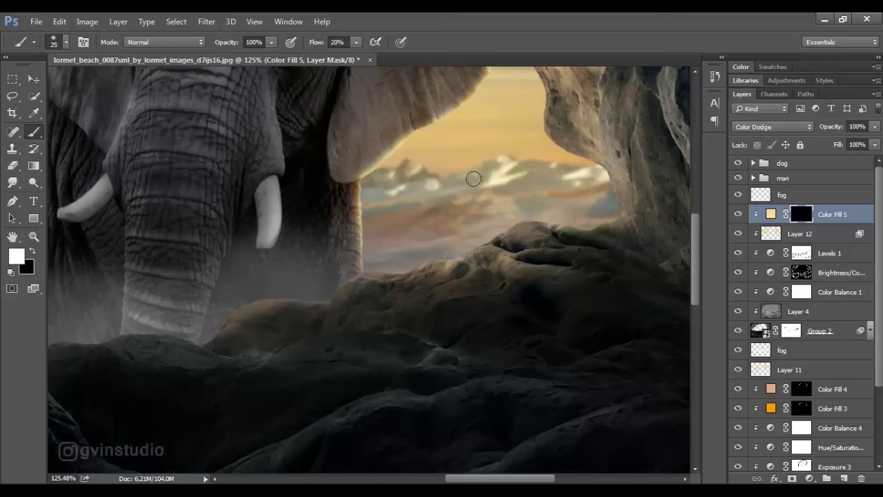
{"action": "left_click_drag", "start_coordinate": [555, 218], "coordinate": [527, 217]}
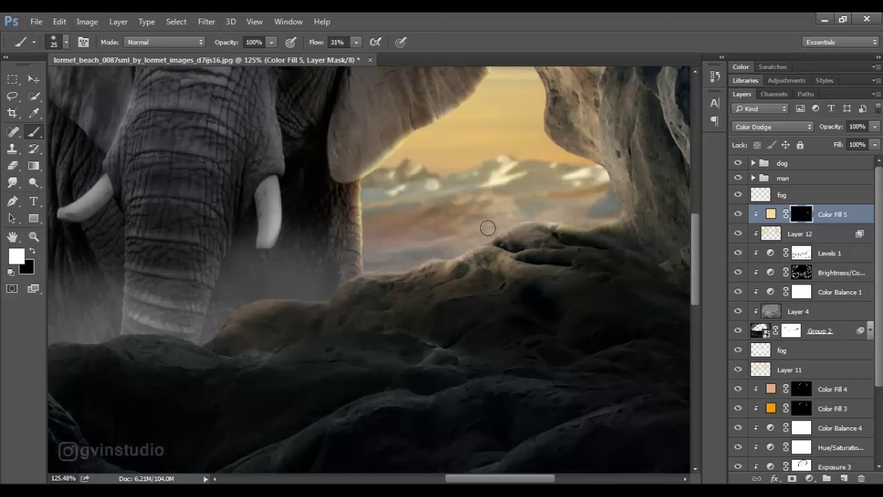
{"action": "mouse_move", "coordinate": [607, 192]}
{"action": "left_mouse_down"}
{"action": "mouse_move", "coordinate": [599, 171]}
{"action": "mouse_move", "coordinate": [546, 139]}
{"action": "mouse_move", "coordinate": [531, 112]}
{"action": "left_mouse_up"}
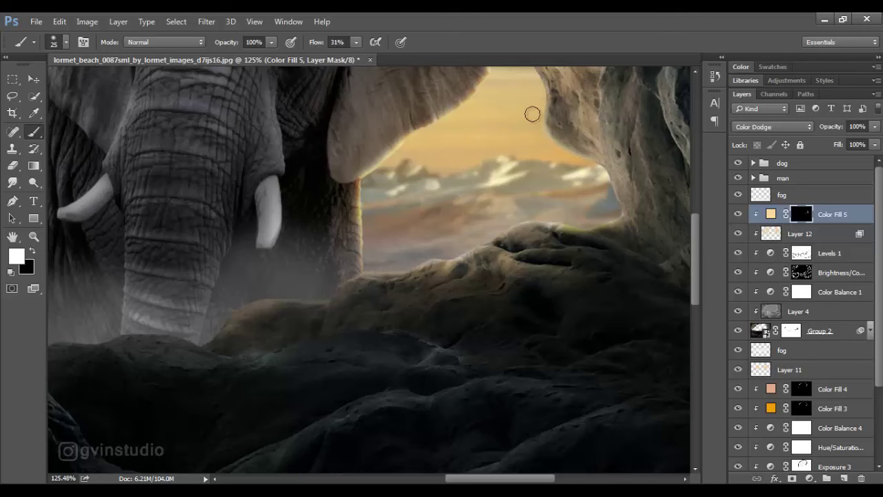
Paint the same glowing rim along the rock edges around the man and dog and up the cave's left wall.
{"action": "scroll", "coordinate": [542, 246], "scroll_direction": "down", "scroll_amount": 3}
{"action": "scroll", "coordinate": [542, 247], "scroll_direction": "down", "scroll_amount": 2}
{"action": "scroll", "coordinate": [425, 289], "scroll_direction": "up", "scroll_amount": 5}
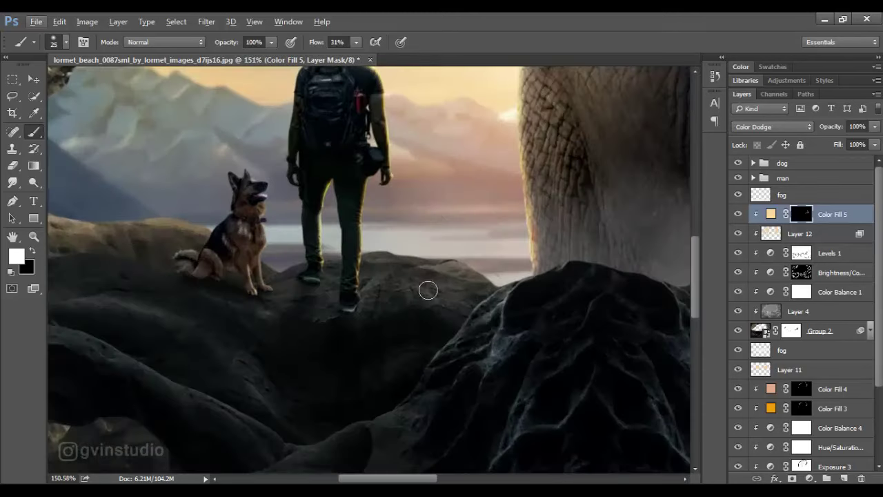
{"action": "mouse_move", "coordinate": [484, 270]}
{"action": "left_mouse_down"}
{"action": "mouse_move", "coordinate": [412, 247]}
{"action": "mouse_move", "coordinate": [281, 261]}
{"action": "mouse_move", "coordinate": [483, 216]}
{"action": "left_mouse_up"}
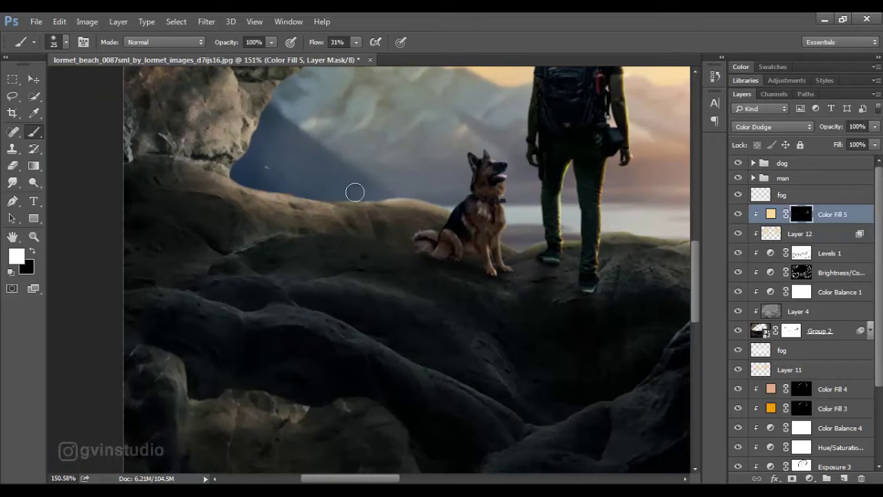
{"action": "left_click_drag", "start_coordinate": [410, 231], "coordinate": [484, 262]}
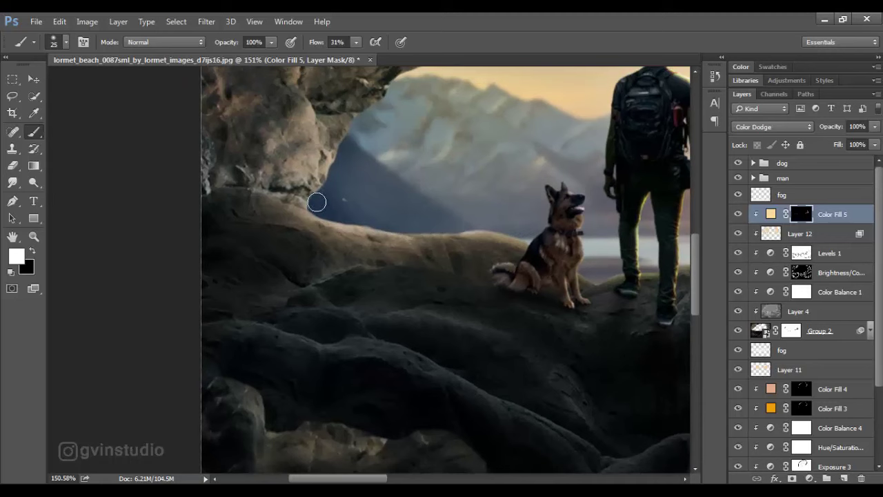
{"action": "left_click_drag", "start_coordinate": [316, 201], "coordinate": [348, 144]}
{"action": "mouse_move", "coordinate": [369, 116]}
{"action": "left_mouse_down"}
{"action": "mouse_move", "coordinate": [321, 159]}
{"action": "mouse_move", "coordinate": [294, 239]}
{"action": "left_mouse_up"}
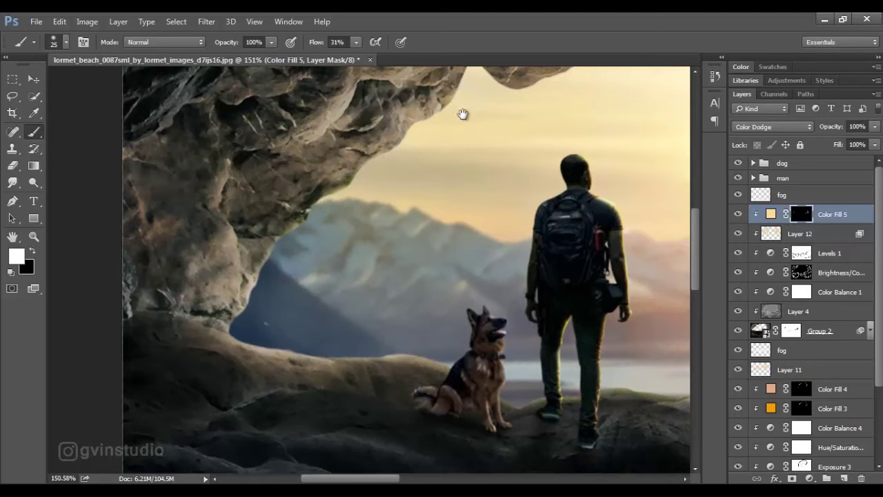
{"action": "mouse_move", "coordinate": [462, 115]}
{"action": "left_mouse_down"}
{"action": "mouse_move", "coordinate": [392, 241]}
{"action": "mouse_move", "coordinate": [455, 232]}
{"action": "mouse_move", "coordinate": [518, 201]}
{"action": "mouse_move", "coordinate": [545, 115]}
{"action": "left_mouse_up"}
{"action": "scroll", "coordinate": [372, 243], "scroll_direction": "down", "scroll_amount": 2}
{"action": "scroll", "coordinate": [373, 243], "scroll_direction": "down", "scroll_amount": 5}
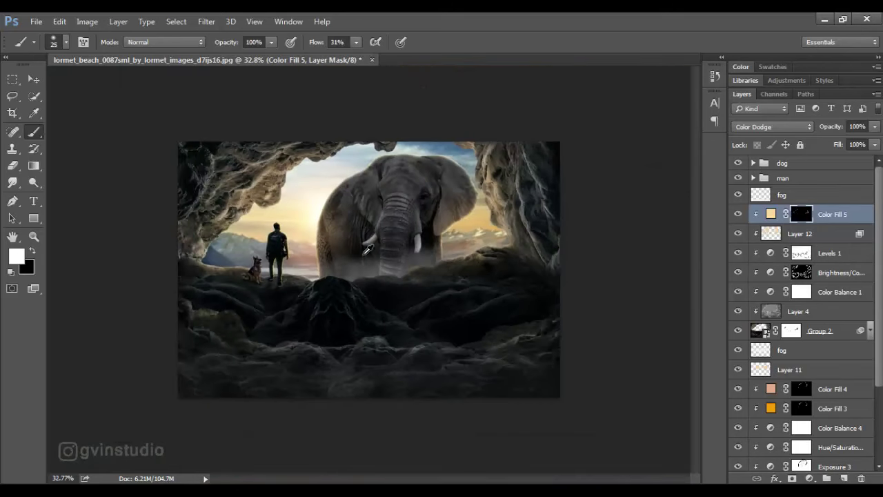
Add a Hue/Saturation adjustment above Exposure 2 in the dog group with Hue +33 and Saturation -41.
{"action": "left_click", "coordinate": [753, 163]}
{"action": "left_click", "coordinate": [845, 180]}
{"action": "left_click", "coordinate": [809, 478]}
{"action": "left_click", "coordinate": [804, 318]}
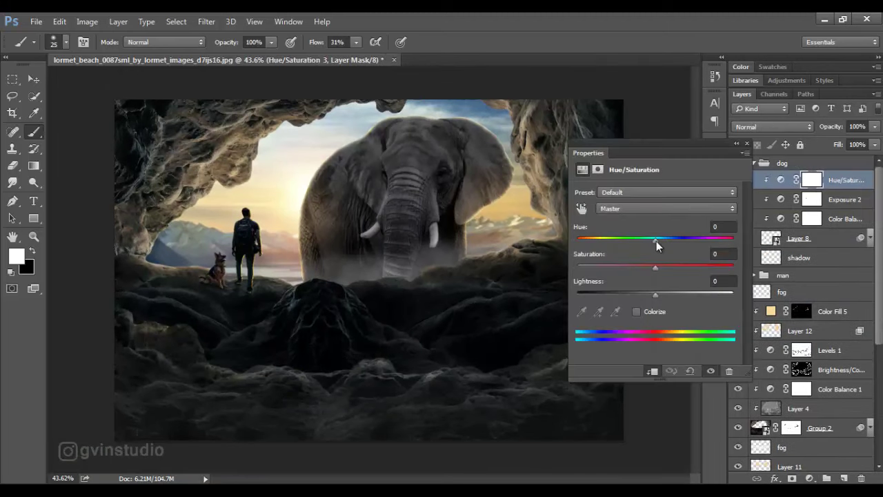
{"action": "left_click_drag", "start_coordinate": [656, 241], "coordinate": [679, 240]}
{"action": "left_click_drag", "start_coordinate": [615, 269], "coordinate": [623, 269]}
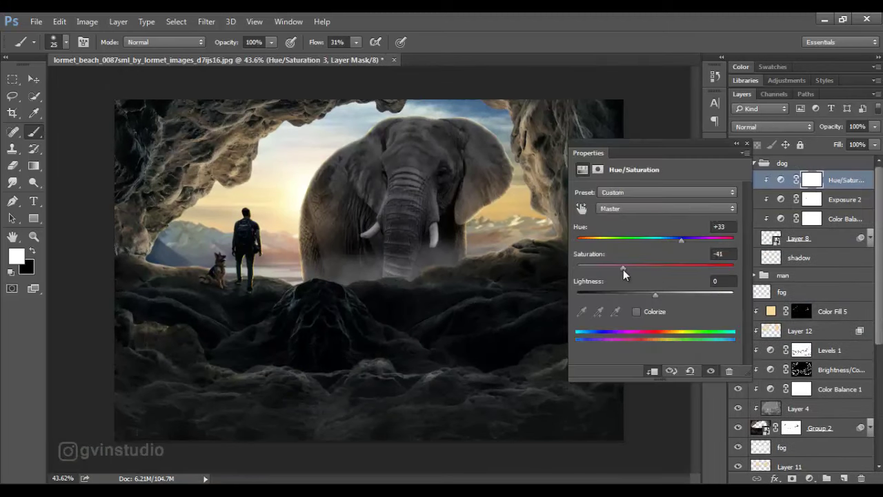
{"action": "left_click", "coordinate": [746, 144]}
{"action": "key", "text": "v"}
{"action": "scroll", "coordinate": [371, 266], "scroll_direction": "down", "scroll_amount": 3}
{"action": "scroll", "coordinate": [383, 281], "scroll_direction": "up", "scroll_amount": 3}
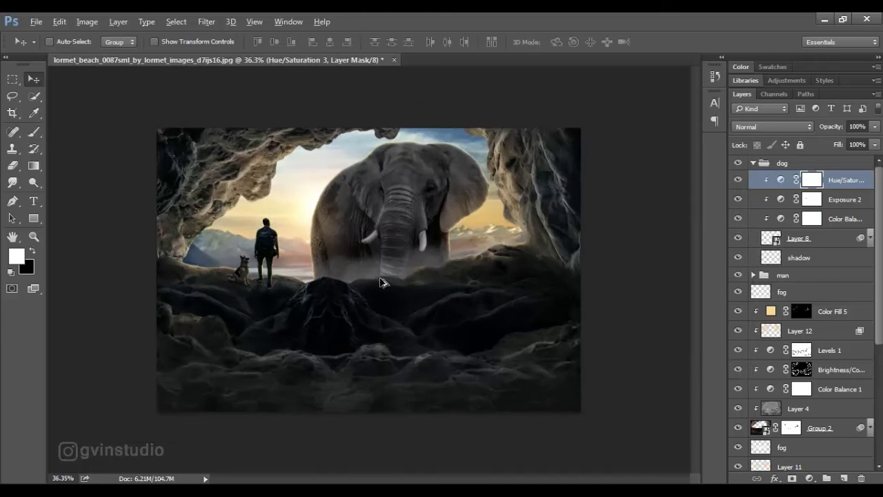
{"action": "left_click", "coordinate": [752, 163]}
Add a darkening Levels adjustment above Levels 1 in the cave stack and invert its mask to black.
{"action": "left_click", "coordinate": [827, 256]}
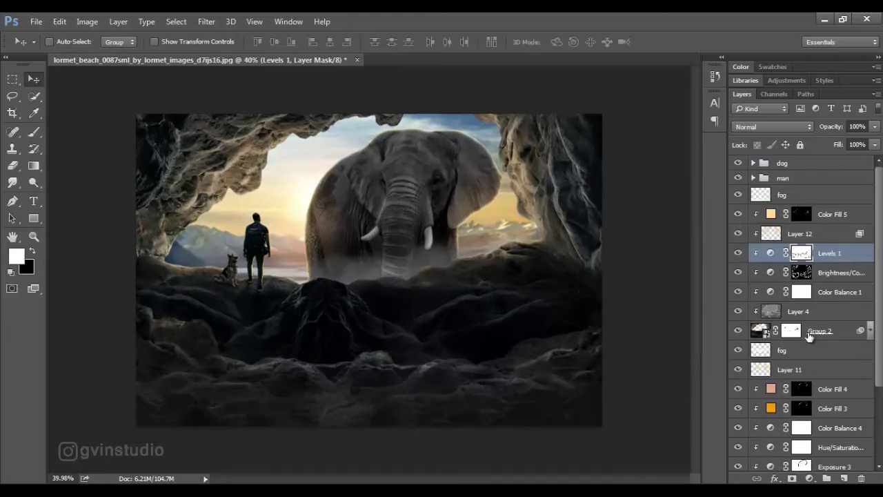
{"action": "left_click", "coordinate": [809, 478]}
{"action": "left_click", "coordinate": [776, 257]}
{"action": "left_click_drag", "start_coordinate": [738, 322], "coordinate": [694, 323]}
{"action": "left_click", "coordinate": [746, 143]}
{"action": "key", "text": "ctrl+i"}
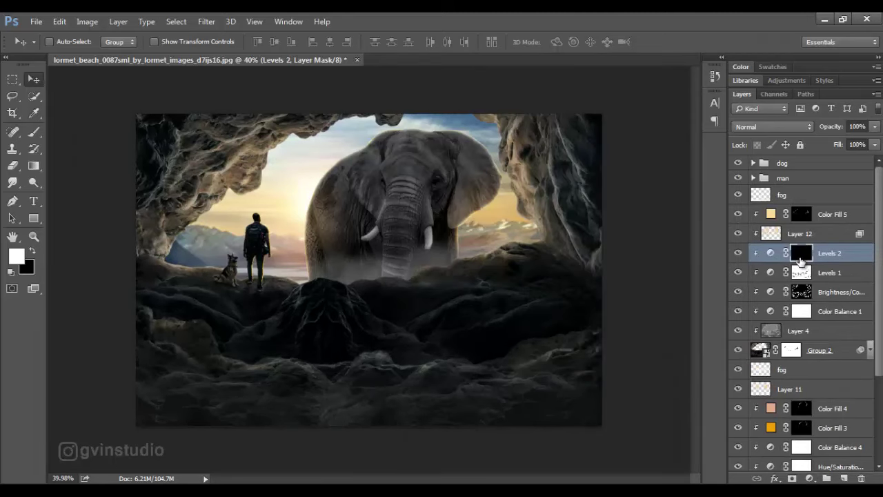
Paint white on the new Levels mask with a 200 px brush at 44% flow to darken the rocks below the elephant.
{"action": "key", "text": "b"}
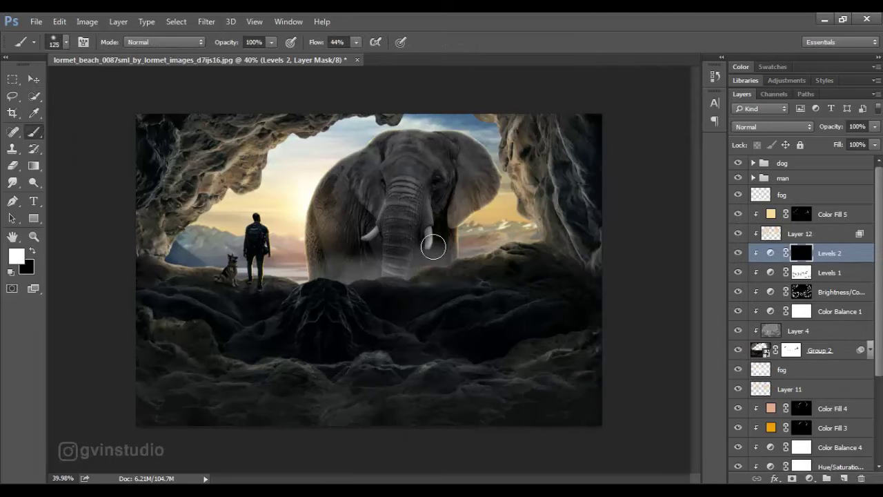
{"action": "key", "text": "bracketright"}
{"action": "key", "text": "bracketright"}
{"action": "key", "text": "bracketright"}
{"action": "mouse_move", "coordinate": [433, 246]}
{"action": "left_mouse_down"}
{"action": "mouse_move", "coordinate": [444, 267]}
{"action": "mouse_move", "coordinate": [434, 282]}
{"action": "mouse_move", "coordinate": [353, 293]}
{"action": "mouse_move", "coordinate": [403, 293]}
{"action": "left_mouse_up"}
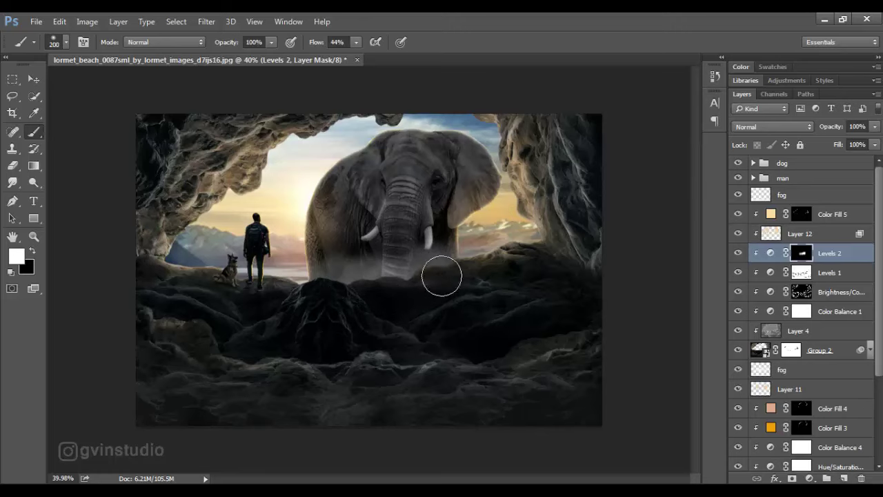
{"action": "key", "text": "bracketleft"}
{"action": "key", "text": "bracketleft"}
{"action": "key", "text": "bracketleft"}
{"action": "key", "text": "bracketleft"}
{"action": "left_click", "coordinate": [33, 81]}
On the elephant layer, lasso the left tusk with the adjoining strip of trunk and copy it merged.
{"action": "scroll", "coordinate": [792, 358], "scroll_direction": "down", "scroll_amount": 4}
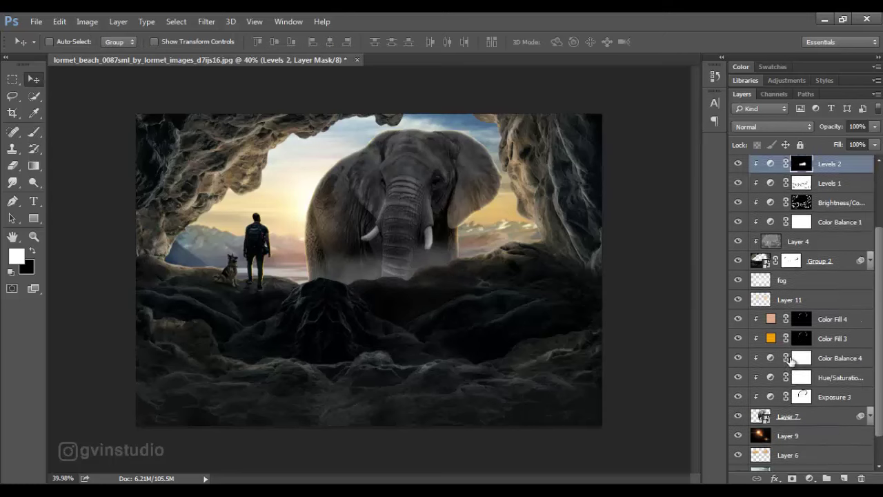
{"action": "left_click", "coordinate": [791, 386]}
{"action": "scroll", "coordinate": [378, 256], "scroll_direction": "up", "scroll_amount": 5}
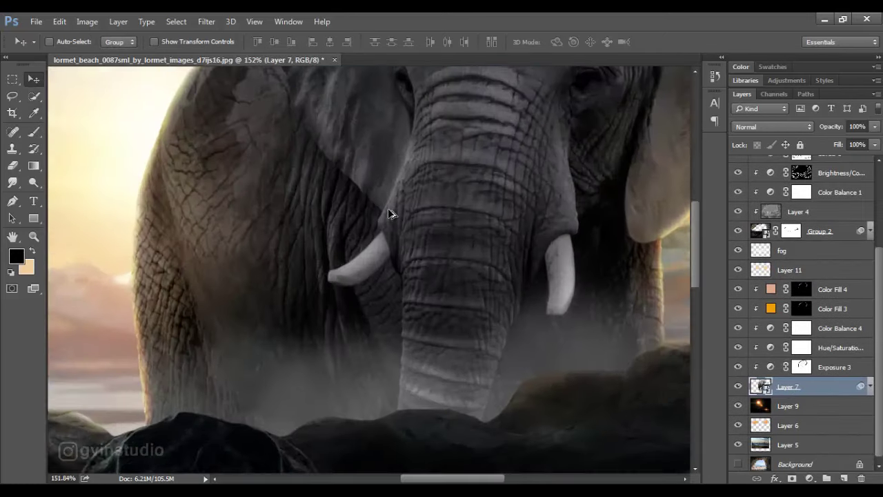
{"action": "key", "text": "l"}
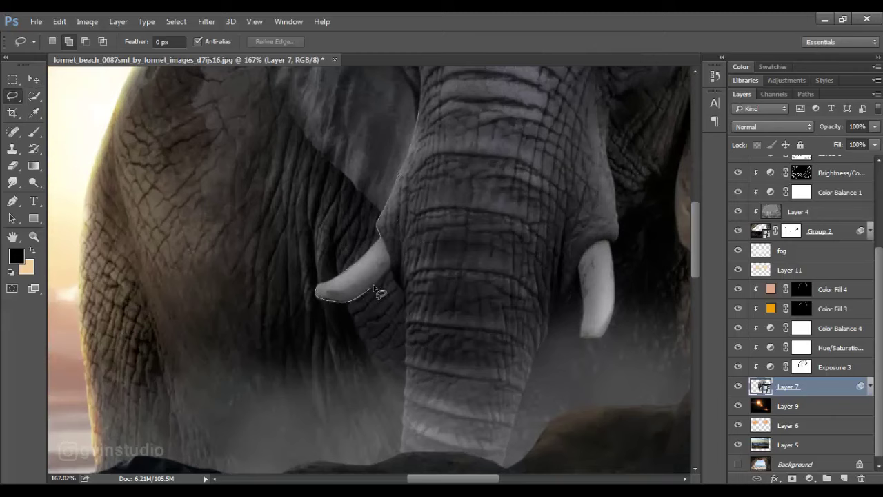
{"action": "left_click_drag", "start_coordinate": [373, 287], "coordinate": [392, 276]}
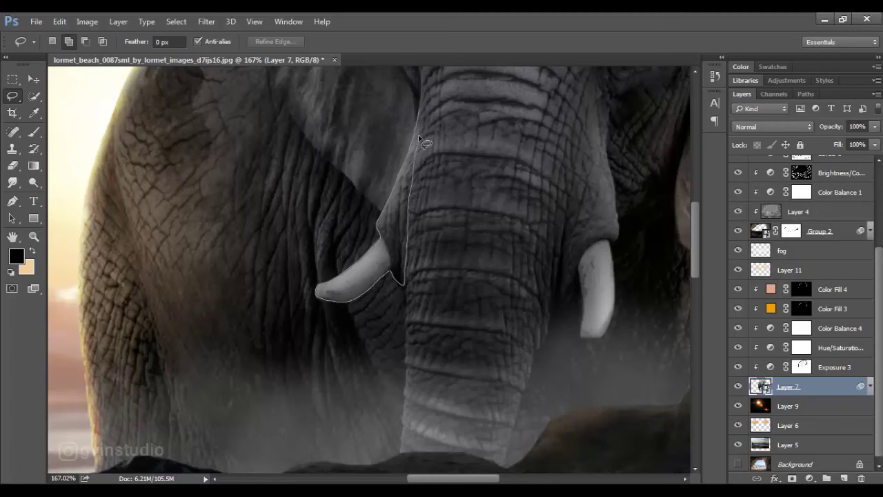
{"action": "left_click_drag", "start_coordinate": [419, 138], "coordinate": [420, 111]}
{"action": "left_click", "coordinate": [60, 23]}
{"action": "left_click", "coordinate": [103, 107]}
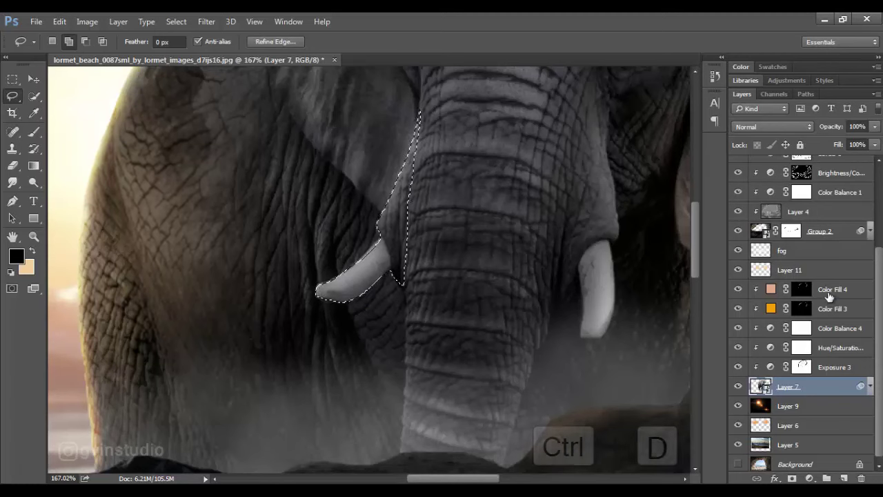
Deselect, paste the copied tusk above Color Fill 4, and move it over the original left tusk.
{"action": "left_click", "coordinate": [828, 295]}
{"action": "left_click", "coordinate": [60, 21]}
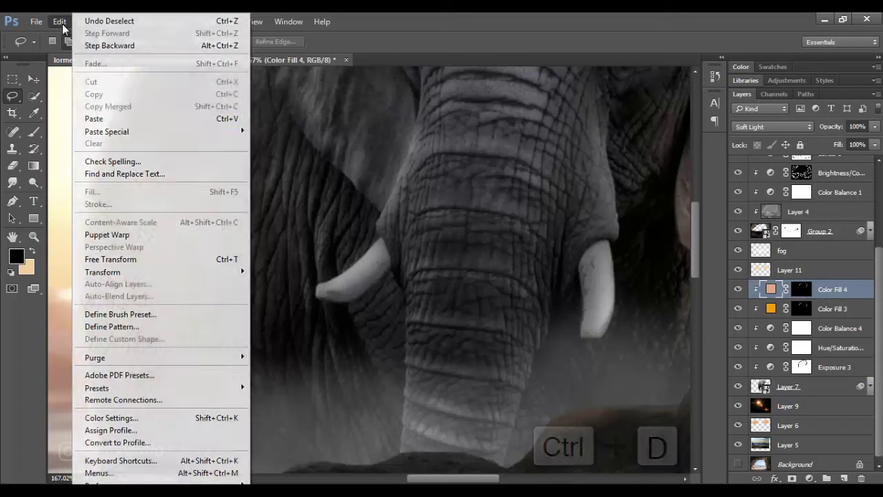
{"action": "left_click", "coordinate": [95, 118]}
{"action": "left_click", "coordinate": [34, 79]}
{"action": "left_click_drag", "start_coordinate": [434, 311], "coordinate": [426, 249]}
Enlarge the pasted left tusk with Free Transform and fit it against the trunk.
{"action": "scroll", "coordinate": [431, 304], "scroll_direction": "down", "scroll_amount": 8}
{"action": "key", "text": "ctrl+t"}
{"action": "left_click_drag", "start_coordinate": [375, 305], "coordinate": [340, 345]}
{"action": "left_click_drag", "start_coordinate": [409, 326], "coordinate": [411, 299]}
{"action": "left_click", "coordinate": [588, 42]}
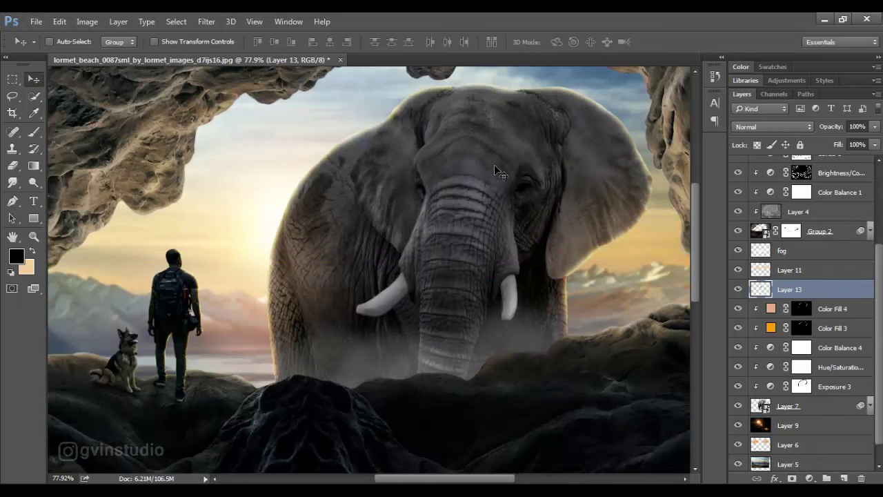
Add a layer mask to the enlarged left tusk layer and blend its edges using 40 px and 20 px brushes.
{"action": "left_click", "coordinate": [793, 477]}
{"action": "left_click", "coordinate": [34, 131]}
{"action": "key", "text": "d"}
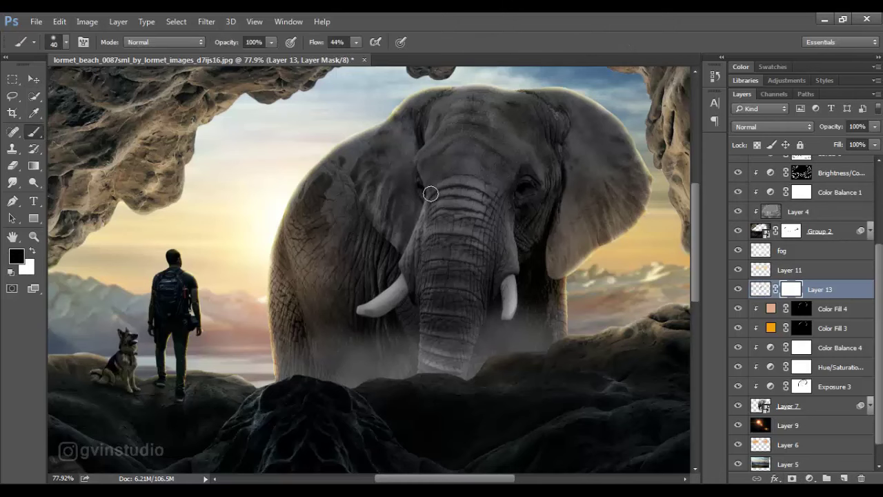
{"action": "scroll", "coordinate": [432, 270], "scroll_direction": "down", "scroll_amount": 3}
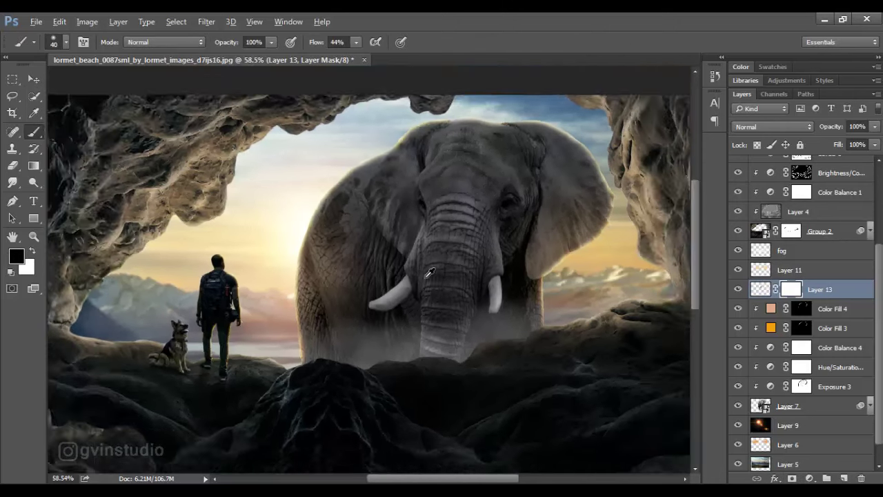
{"action": "scroll", "coordinate": [415, 225], "scroll_direction": "up", "scroll_amount": 11}
{"action": "key", "text": "bracketleft"}
{"action": "key", "text": "bracketleft"}
{"action": "key", "text": "bracketleft"}
{"action": "key", "text": "bracketleft"}
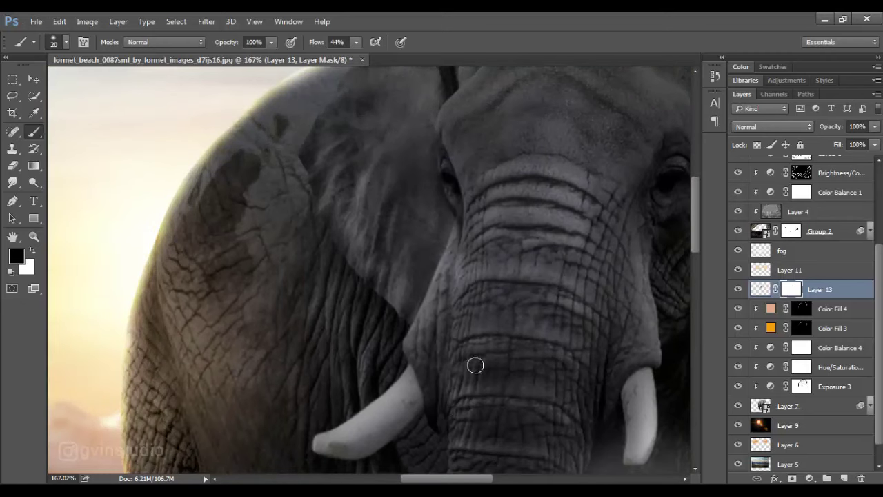
{"action": "key", "text": "x"}
{"action": "key", "text": "v"}
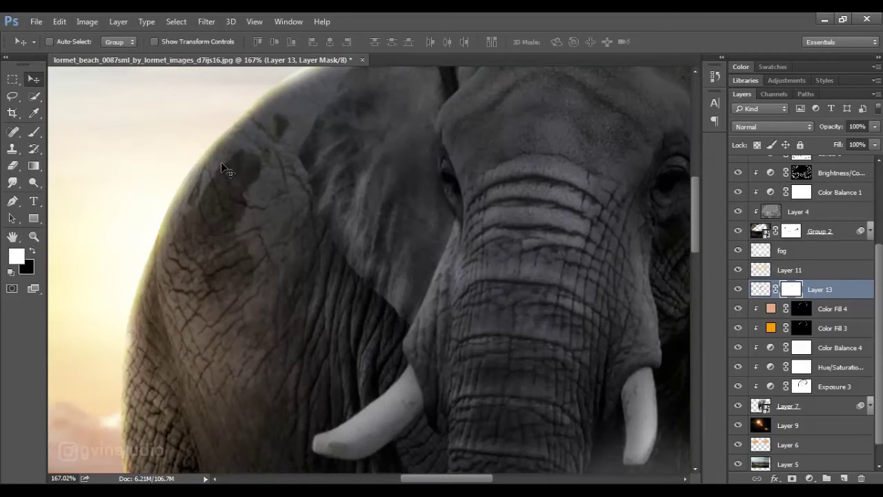
On the elephant layer, lasso the right tusk with the adjoining strip of trunk, copy it, and deselect.
{"action": "scroll", "coordinate": [453, 247], "scroll_direction": "down", "scroll_amount": 5}
{"action": "scroll", "coordinate": [452, 250], "scroll_direction": "up", "scroll_amount": 2}
{"action": "left_click", "coordinate": [449, 246], "text": "ctrl"}
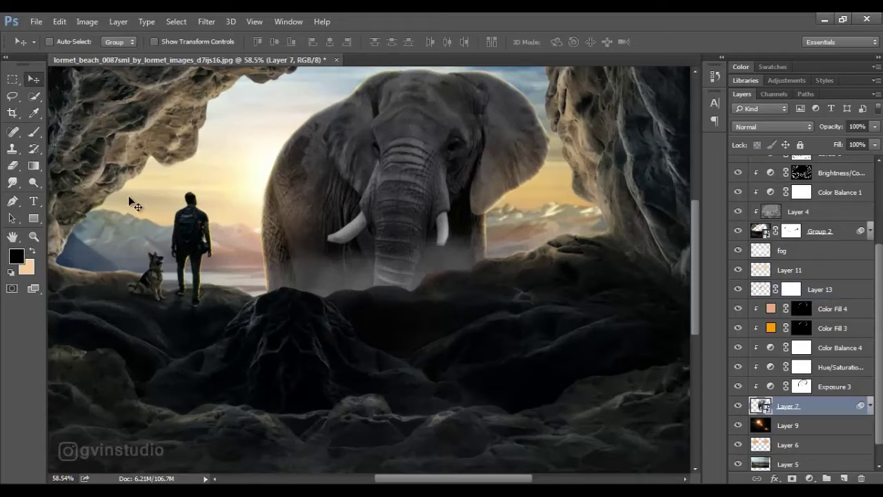
{"action": "key", "text": "l"}
{"action": "scroll", "coordinate": [447, 197], "scroll_direction": "up", "scroll_amount": 5}
{"action": "scroll", "coordinate": [444, 196], "scroll_direction": "up", "scroll_amount": 2}
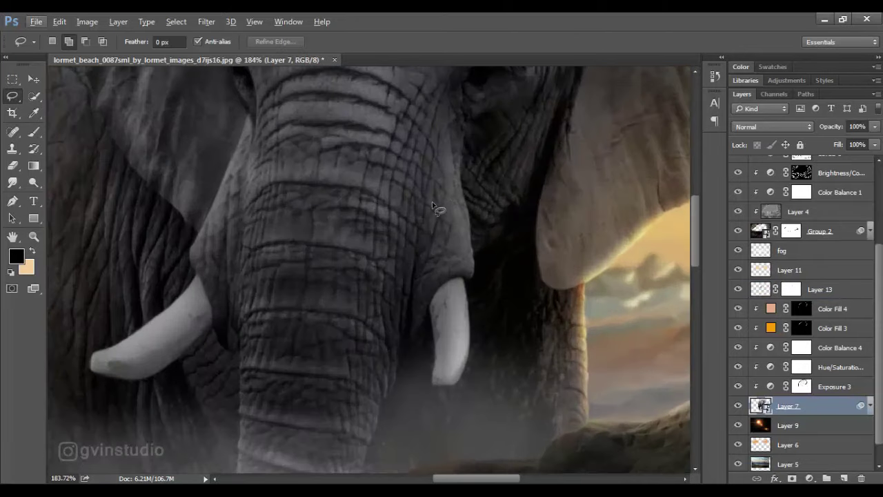
{"action": "left_click_drag", "start_coordinate": [442, 142], "coordinate": [407, 358]}
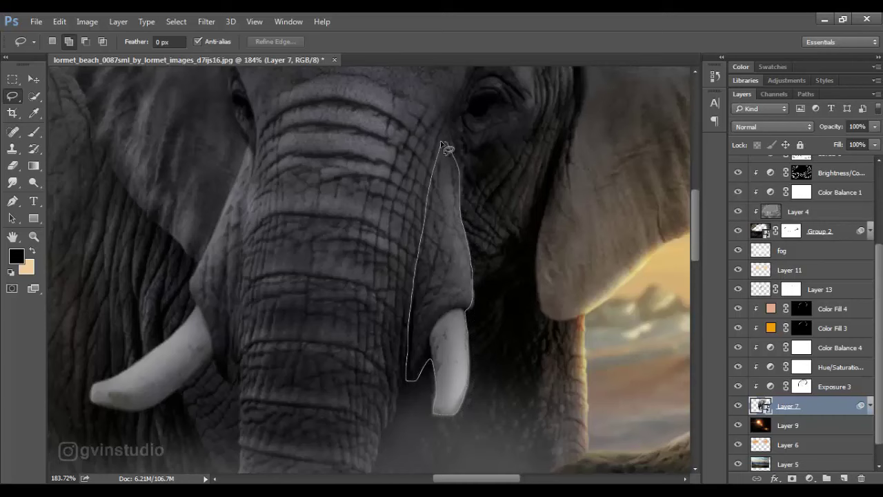
{"action": "left_click_drag", "start_coordinate": [446, 148], "coordinate": [443, 143]}
{"action": "key", "text": "ctrl+d"}
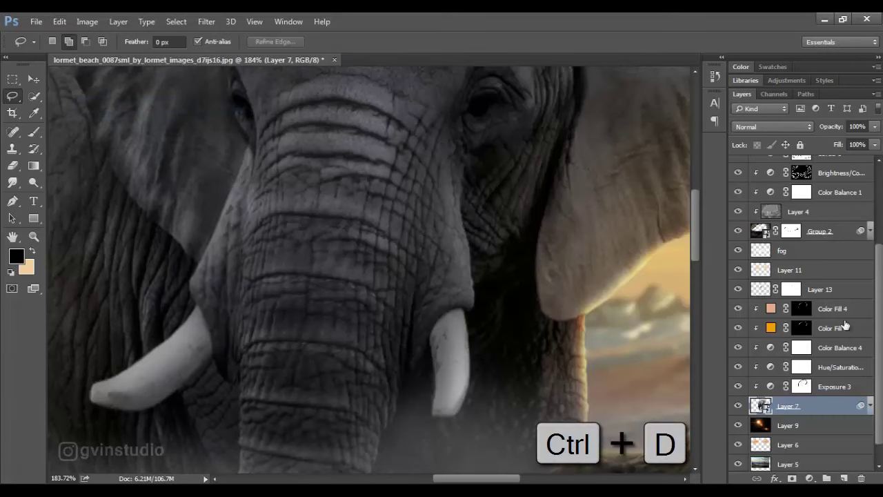
Paste the copied right tusk above the left tusk layer and move it over the original.
{"action": "left_click", "coordinate": [821, 290]}
{"action": "key", "text": "ctrl+v"}
{"action": "key", "text": "v"}
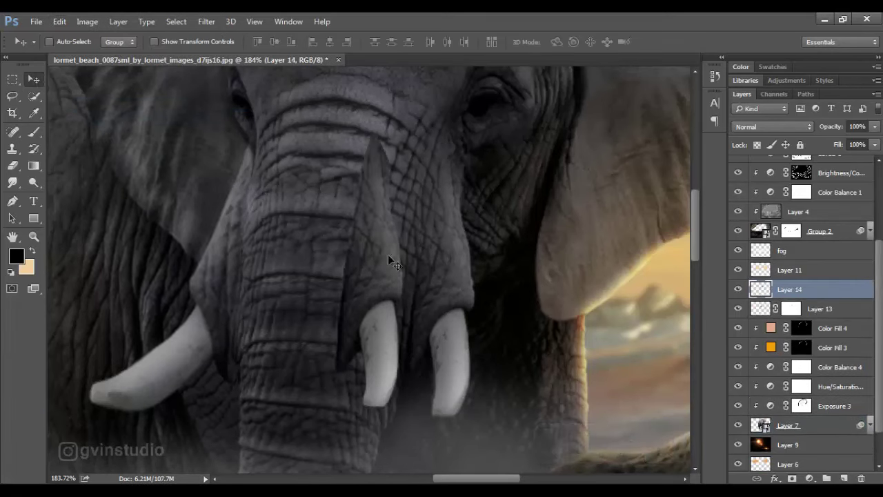
{"action": "left_click_drag", "start_coordinate": [388, 255], "coordinate": [460, 244]}
Enlarge the pasted right tusk with Free Transform and nudge it up and left to align with the trunk.
{"action": "key", "text": "ctrl+t"}
{"action": "scroll", "coordinate": [452, 334], "scroll_direction": "down", "scroll_amount": 4}
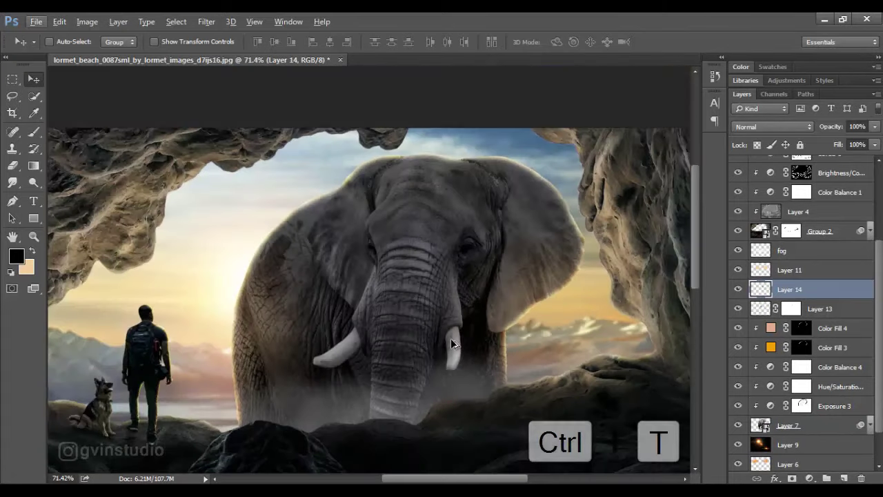
{"action": "left_click_drag", "start_coordinate": [450, 365], "coordinate": [449, 394]}
{"action": "key", "text": "Return"}
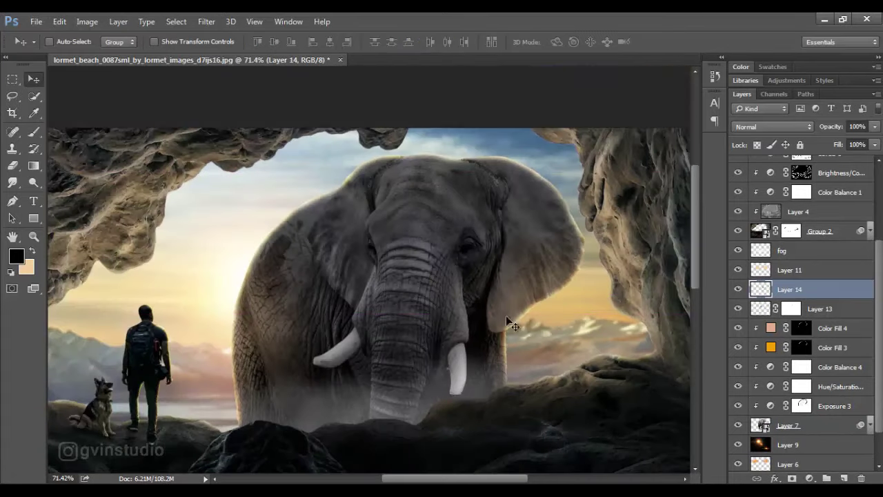
{"action": "left_click_drag", "start_coordinate": [506, 317], "coordinate": [502, 318]}
{"action": "key", "text": "Up"}
{"action": "key", "text": "Up"}
{"action": "key", "text": "Up"}
{"action": "key", "text": "Left"}
{"action": "key", "text": "Left"}
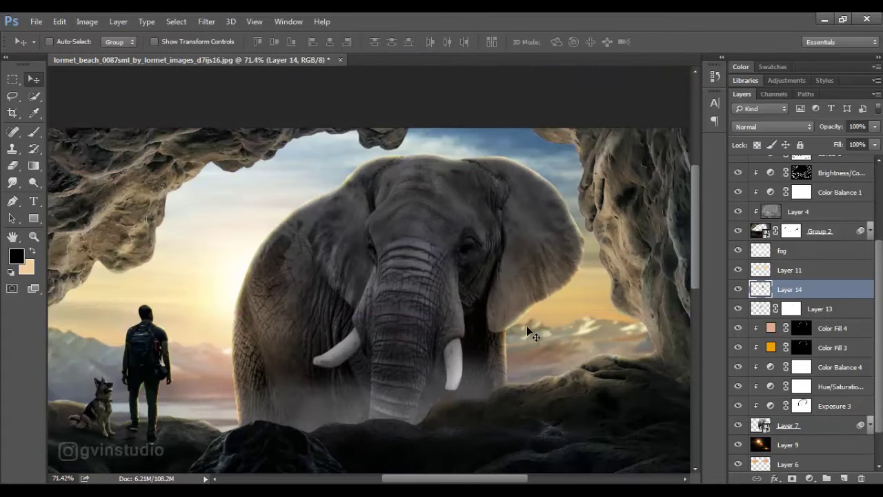
Nudge the enlarged right tusk to the left and compare it with the original by toggling its layer's visibility.
{"action": "key", "text": "Left"}
{"action": "scroll", "coordinate": [515, 328], "scroll_direction": "down", "scroll_amount": 9}
{"action": "scroll", "coordinate": [441, 238], "scroll_direction": "up", "scroll_amount": 7}
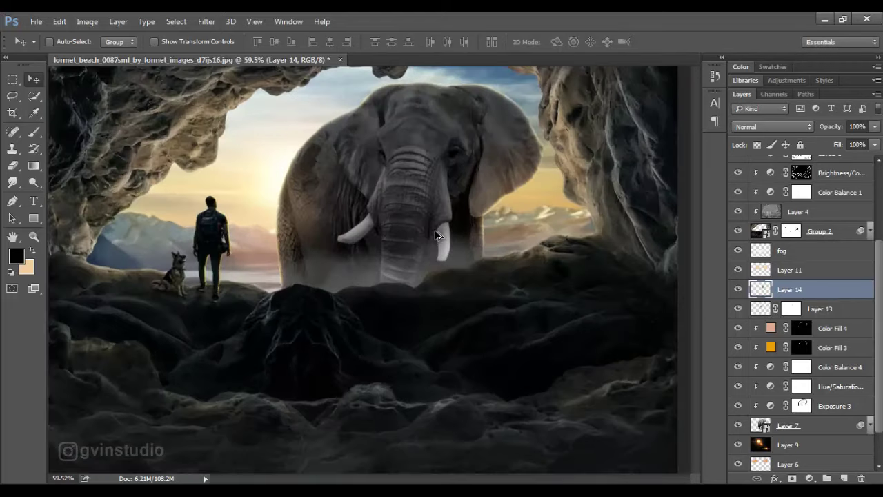
{"action": "scroll", "coordinate": [455, 234], "scroll_direction": "up", "scroll_amount": 5}
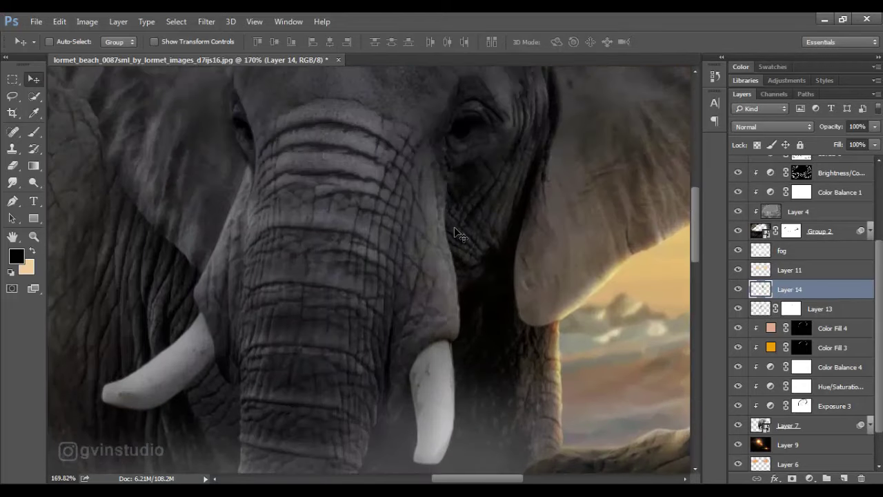
{"action": "left_click", "coordinate": [738, 289]}
{"action": "left_click", "coordinate": [738, 289]}
{"action": "scroll", "coordinate": [551, 292], "scroll_direction": "down", "scroll_amount": 4}
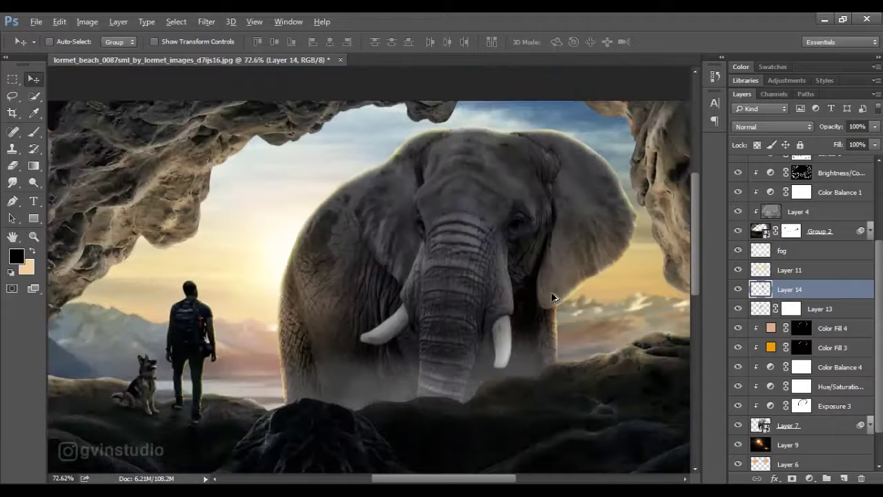
{"action": "scroll", "coordinate": [551, 298], "scroll_direction": "down", "scroll_amount": 3}
{"action": "scroll", "coordinate": [554, 296], "scroll_direction": "up", "scroll_amount": 1}
{"action": "scroll", "coordinate": [879, 313], "scroll_direction": "up", "scroll_amount": 3}
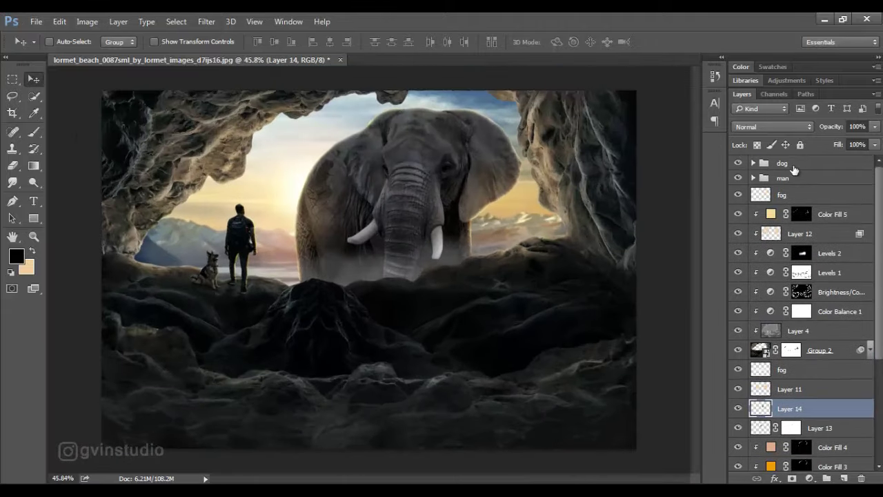
Open the vine image pngwing.com(52).png and bring the vine into the composite above the dog group.
{"action": "left_click", "coordinate": [783, 162]}
{"action": "left_click", "coordinate": [36, 21]}
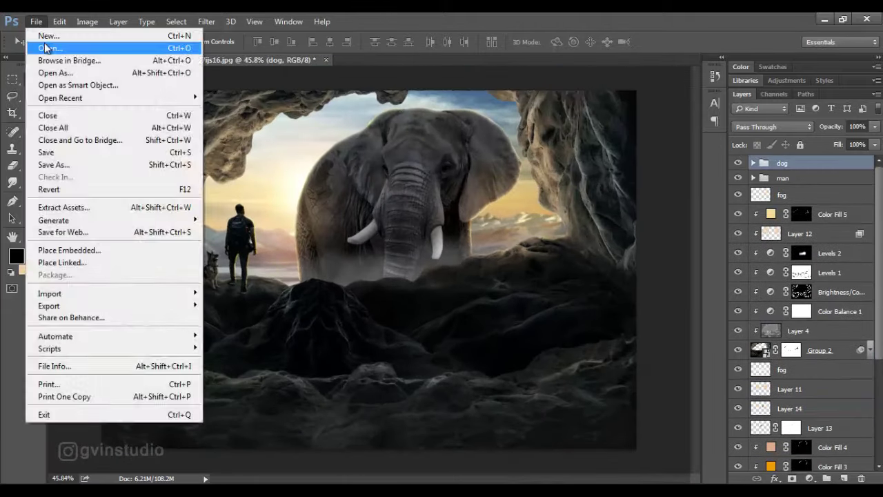
{"action": "left_click", "coordinate": [42, 46]}
{"action": "double_click", "coordinate": [289, 204]}
{"action": "left_click_drag", "start_coordinate": [400, 273], "coordinate": [202, 196]}
Scale the vine to about 58% and place it along the left edge of the cave.
{"action": "key", "text": "ctrl+t"}
{"action": "left_click_drag", "start_coordinate": [245, 383], "coordinate": [163, 226]}
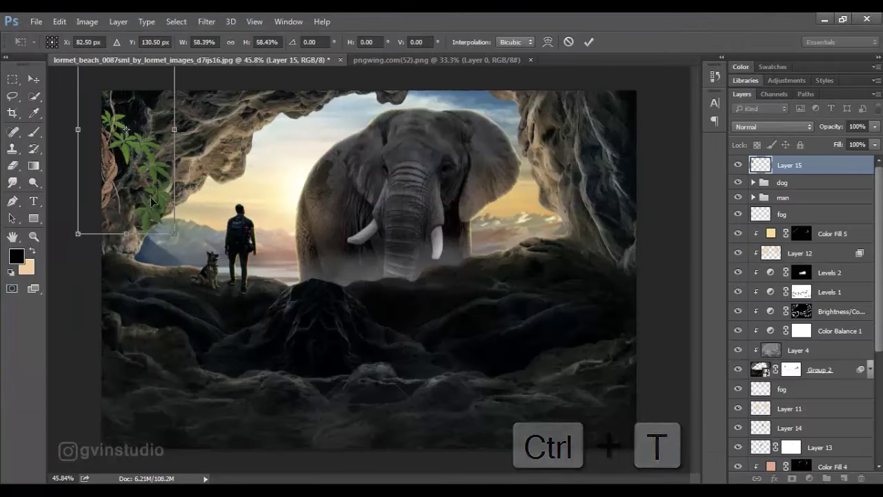
{"action": "left_click_drag", "start_coordinate": [149, 191], "coordinate": [156, 300]}
{"action": "left_click", "coordinate": [587, 43]}
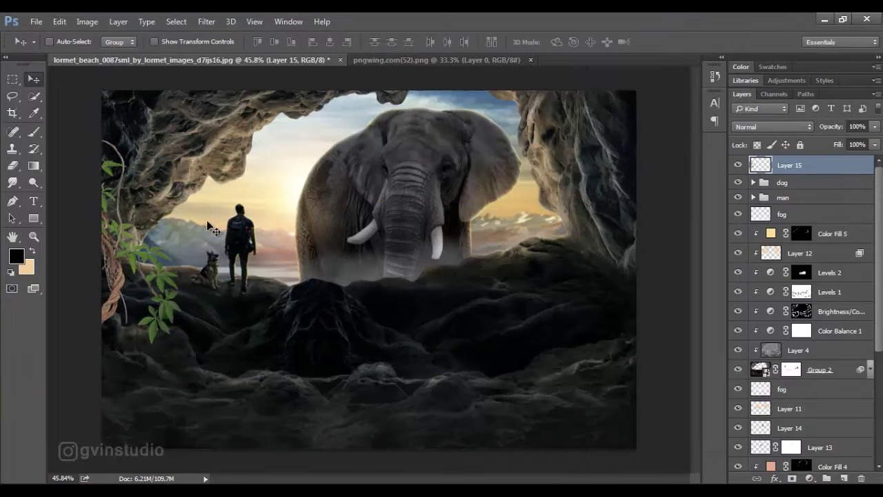
Duplicate the vine, rotate the copy with Free Transform and place it in the lower-right corner of the image.
{"action": "left_click_drag", "start_coordinate": [171, 233], "coordinate": [546, 300]}
{"action": "key", "text": "ctrl+t"}
{"action": "left_click_drag", "start_coordinate": [593, 321], "coordinate": [583, 216]}
{"action": "left_click_drag", "start_coordinate": [552, 283], "coordinate": [635, 376]}
{"action": "left_click", "coordinate": [588, 41]}
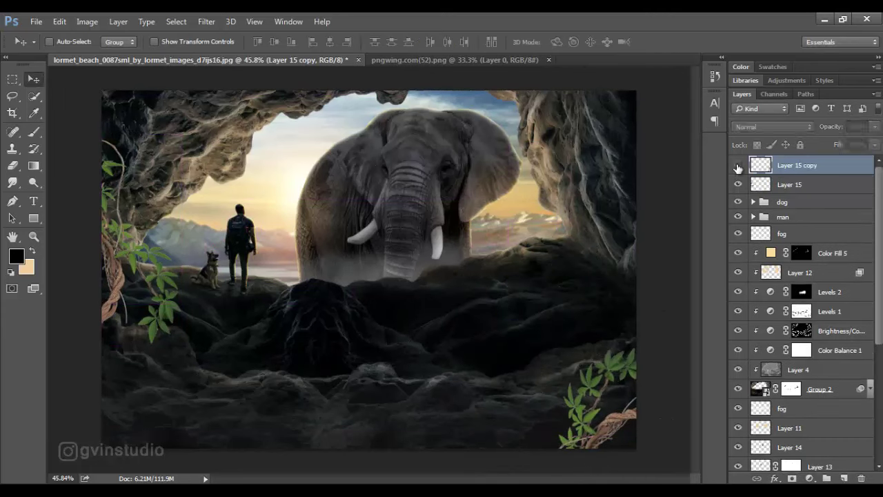
Apply a 4.9-pixel Gaussian Blur to the vine copy in the lower-right corner.
{"action": "left_click", "coordinate": [206, 21]}
{"action": "mouse_move", "coordinate": [220, 153]}
{"action": "left_click", "coordinate": [378, 201]}
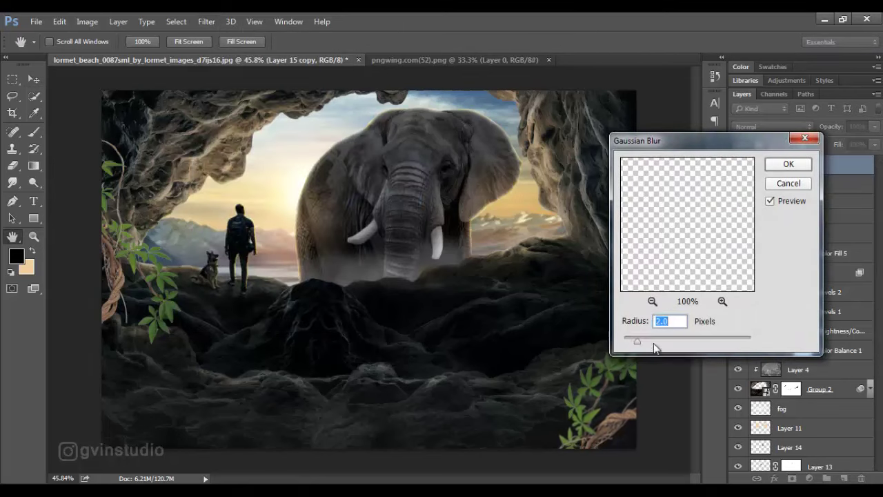
{"action": "left_click_drag", "start_coordinate": [668, 342], "coordinate": [659, 345]}
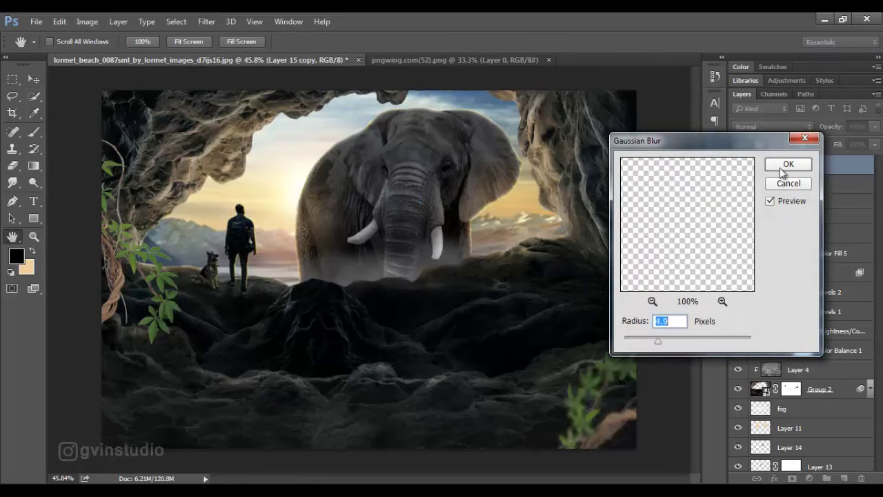
{"action": "left_click", "coordinate": [782, 173]}
Clip an Exposure adjustment of -2.04 and a Color Balance of cyan-red -33 and yellow-blue +21 to the vine copy.
{"action": "left_click", "coordinate": [809, 478]}
{"action": "left_click", "coordinate": [742, 286]}
{"action": "left_click_drag", "start_coordinate": [655, 225], "coordinate": [631, 228]}
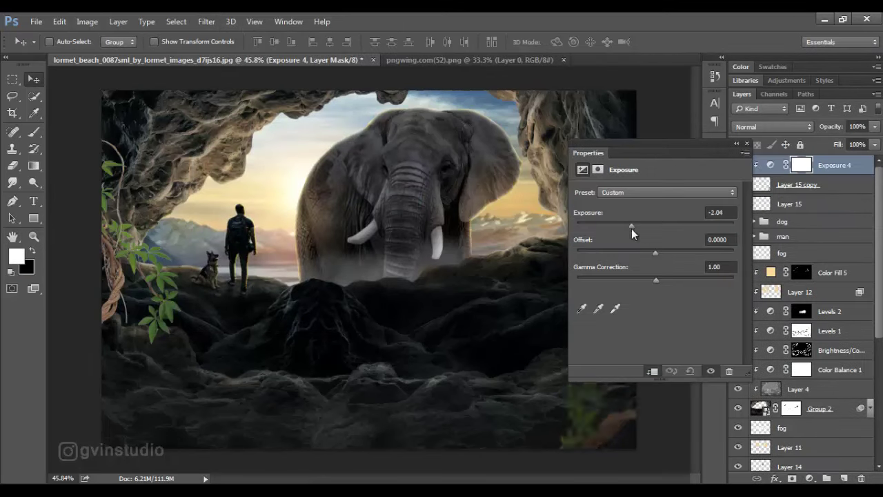
{"action": "left_click", "coordinate": [809, 478]}
{"action": "left_click", "coordinate": [800, 337]}
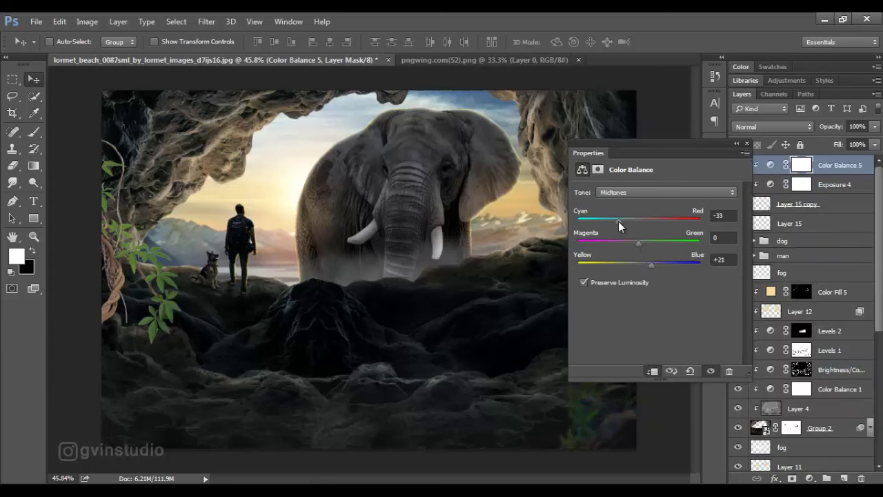
Clip a Hue/Saturation adjustment to the vine copy with hue +25, saturation -30 and lightness -17.
{"action": "left_click", "coordinate": [809, 478]}
{"action": "left_click", "coordinate": [800, 323]}
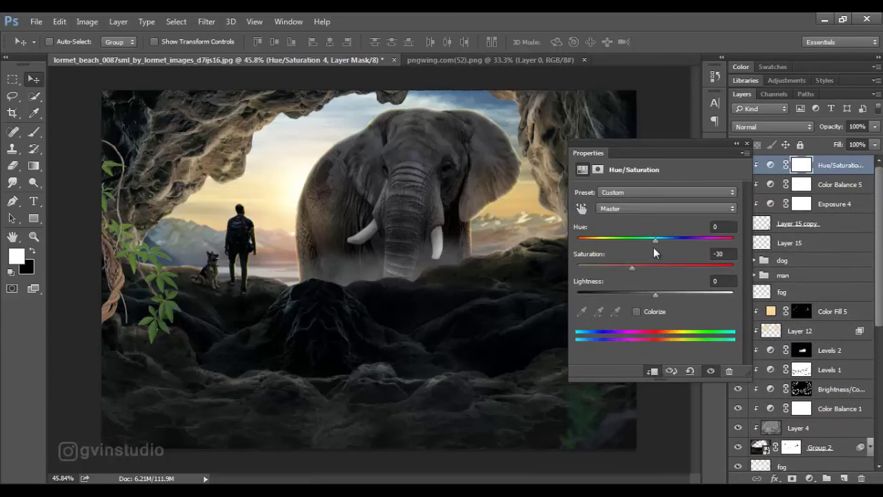
{"action": "left_click_drag", "start_coordinate": [654, 240], "coordinate": [675, 241]}
{"action": "left_click_drag", "start_coordinate": [655, 295], "coordinate": [642, 295]}
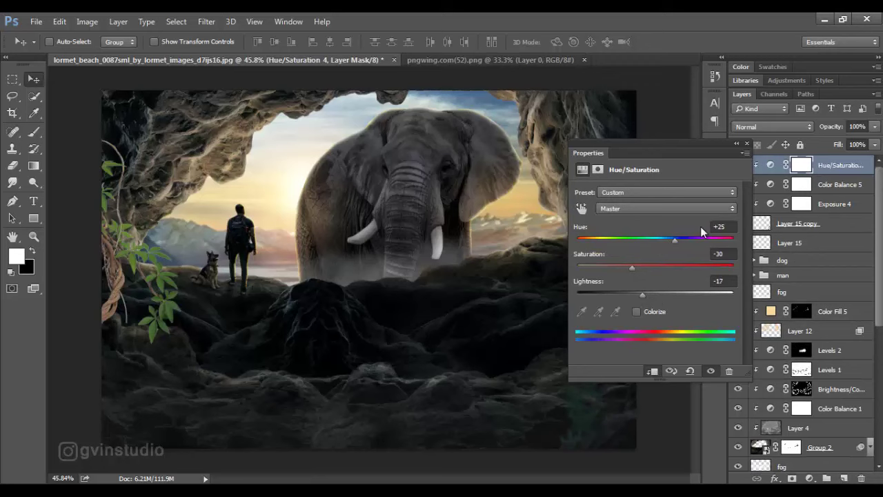
{"action": "left_click", "coordinate": [747, 144]}
Darken the left vine with a clipped Exposure adjustment set to -3.20.
{"action": "left_click", "coordinate": [780, 247]}
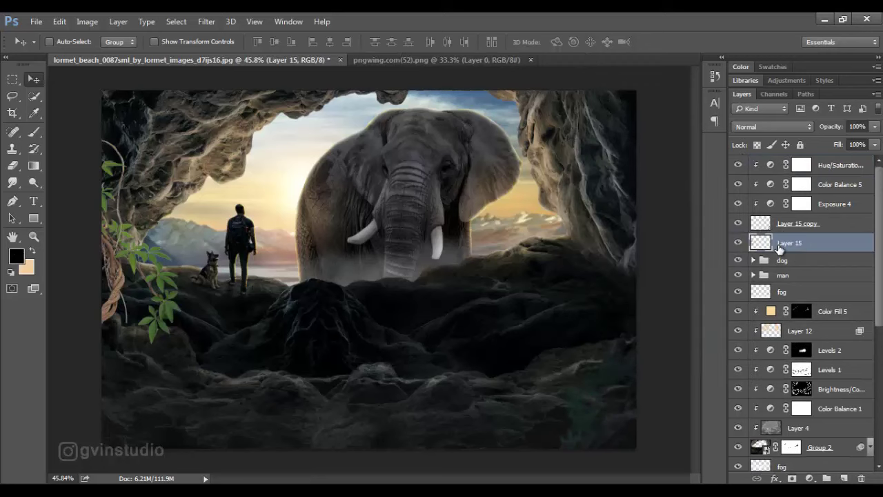
{"action": "left_click", "coordinate": [809, 476]}
{"action": "left_click", "coordinate": [799, 293]}
{"action": "left_click_drag", "start_coordinate": [655, 225], "coordinate": [641, 228]}
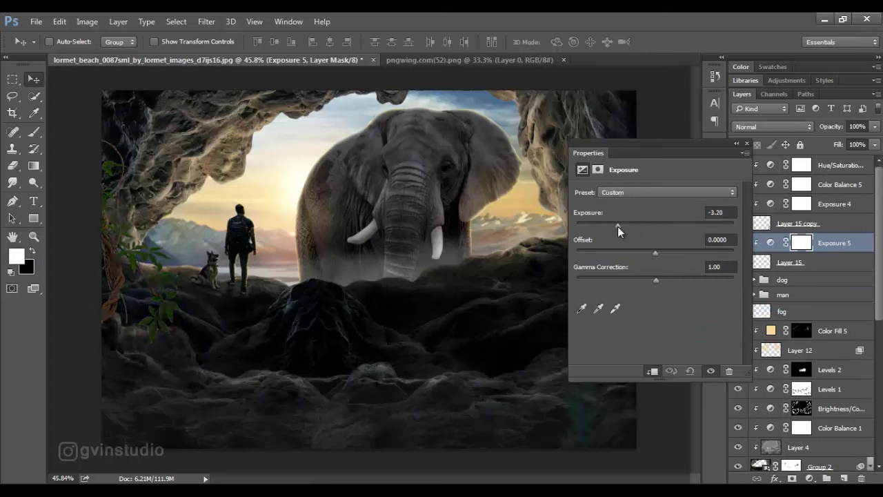
Clip a Color Balance adjustment to the left vine, shifting its midtones toward cyan and to +18 blue.
{"action": "left_click", "coordinate": [809, 476]}
{"action": "left_click", "coordinate": [745, 338]}
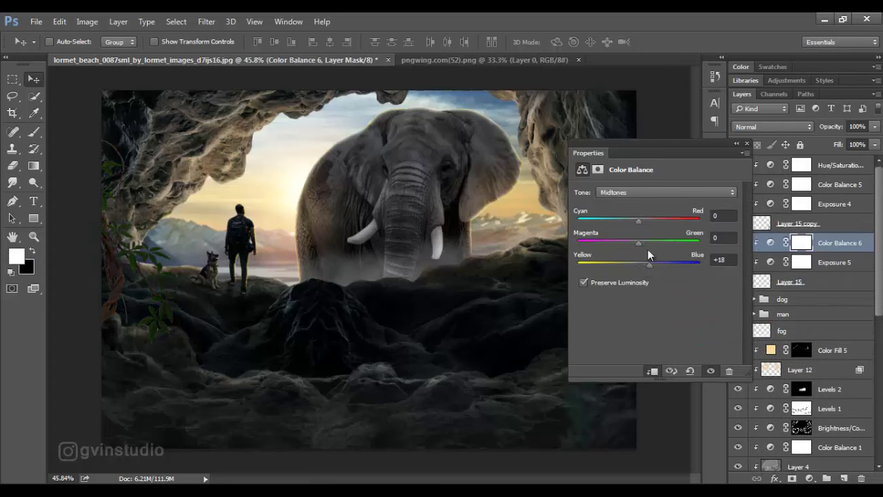
{"action": "left_click_drag", "start_coordinate": [625, 222], "coordinate": [628, 222]}
{"action": "left_click_drag", "start_coordinate": [649, 264], "coordinate": [681, 239]}
Clip a Hue/Saturation adjustment to the left vine with hue +33 and lightness -26.
{"action": "left_click", "coordinate": [810, 476]}
{"action": "left_click", "coordinate": [803, 320]}
{"action": "left_click_drag", "start_coordinate": [655, 294], "coordinate": [635, 294]}
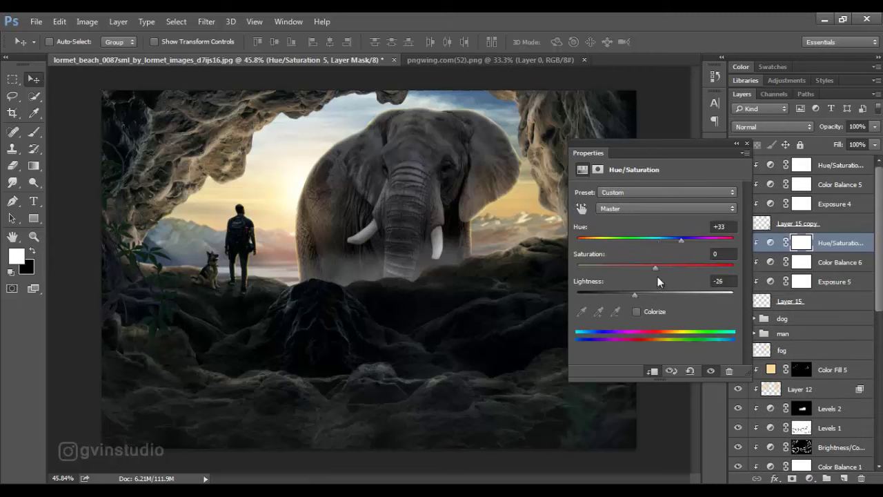
{"action": "left_click", "coordinate": [746, 145]}
Apply a 0.7-pixel Gaussian Blur to the left vine layer.
{"action": "left_click", "coordinate": [790, 300]}
{"action": "left_click", "coordinate": [206, 22]}
{"action": "mouse_move", "coordinate": [221, 148]}
{"action": "left_click", "coordinate": [384, 200]}
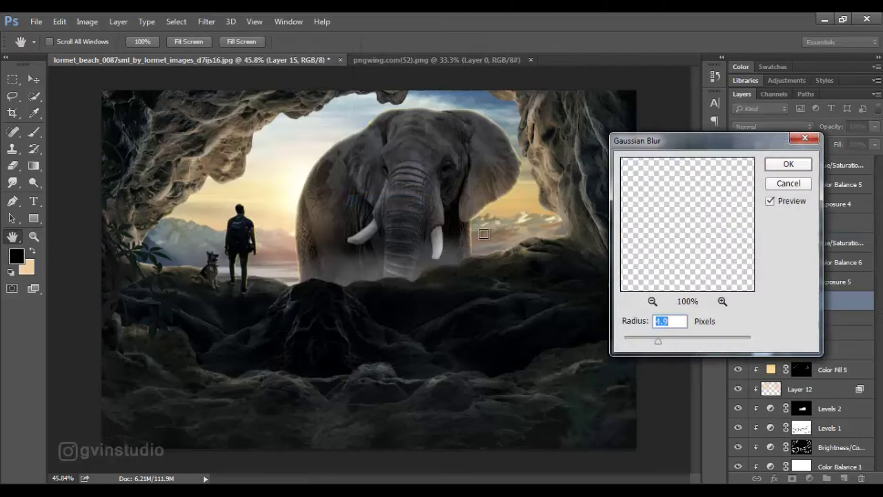
{"action": "left_click_drag", "start_coordinate": [658, 340], "coordinate": [628, 340]}
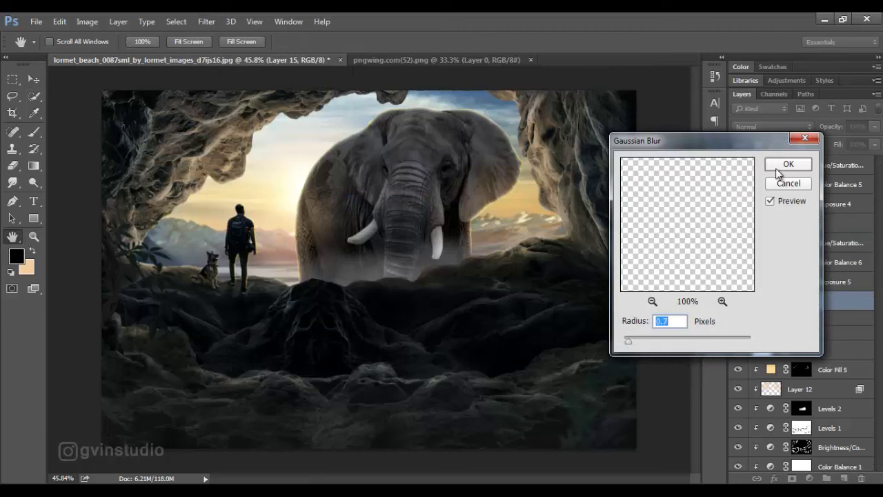
{"action": "left_click", "coordinate": [786, 166]}
Add a Color Lookup adjustment above all layers with the FoggyNight.3DL table and lower its opacity to about 32%.
{"action": "left_click", "coordinate": [828, 165]}
{"action": "key", "text": "d"}
{"action": "left_click", "coordinate": [809, 478]}
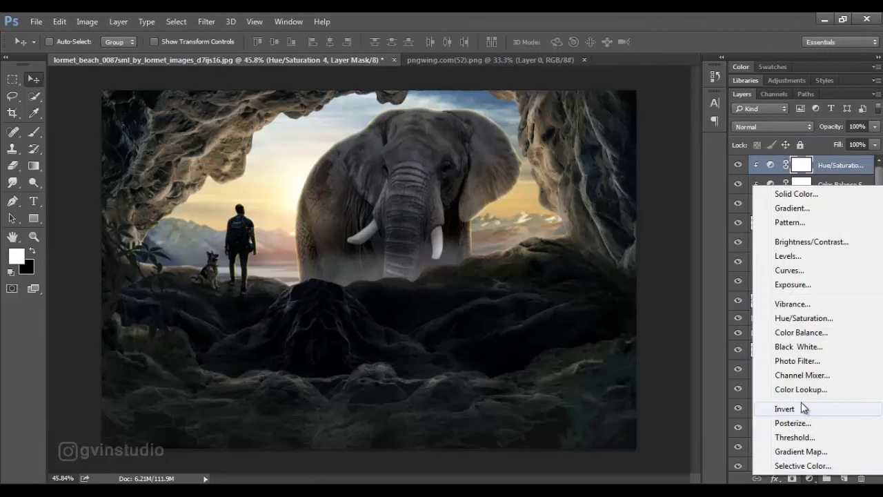
{"action": "left_click", "coordinate": [800, 389]}
{"action": "left_click", "coordinate": [662, 192]}
{"action": "left_click", "coordinate": [656, 325]}
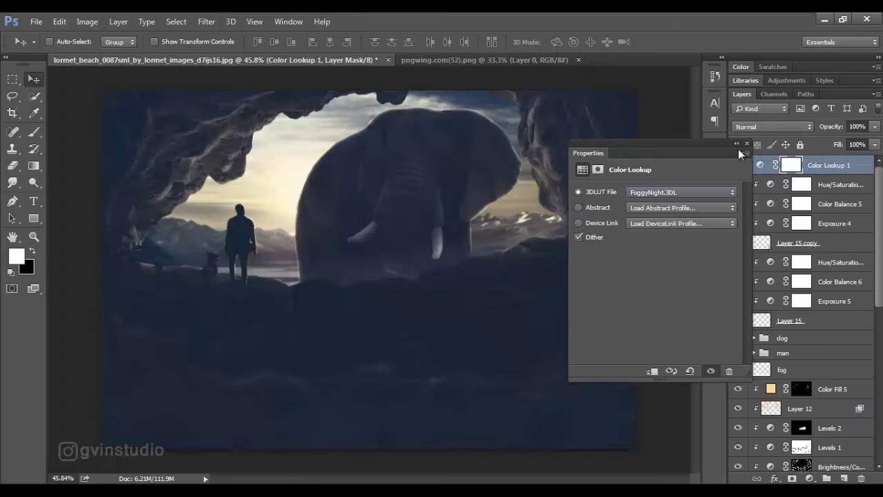
{"action": "left_click", "coordinate": [737, 145]}
{"action": "key", "text": "3"}
{"action": "key", "text": "6"}
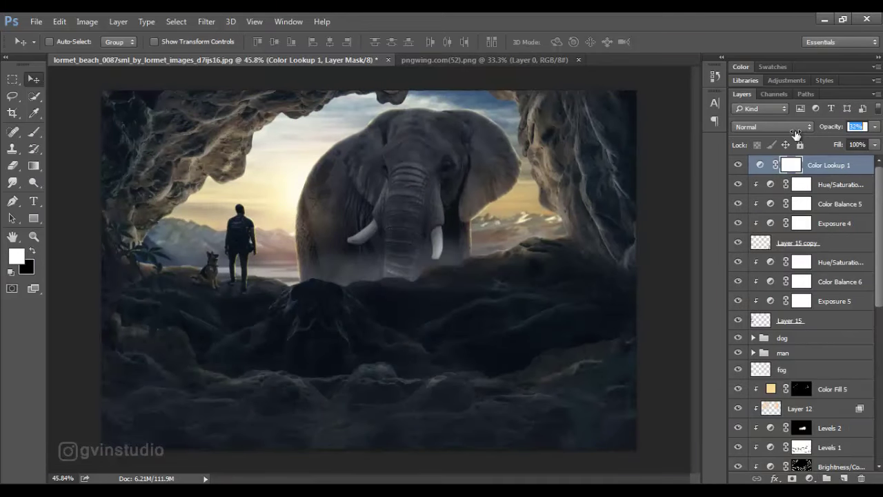
Merge all visible layers into a new layer and, in the Camera Raw Filter, set Temperature +18, Tint -4 and Clarity +23.
{"action": "key", "text": "ctrl+shift+alt+e"}
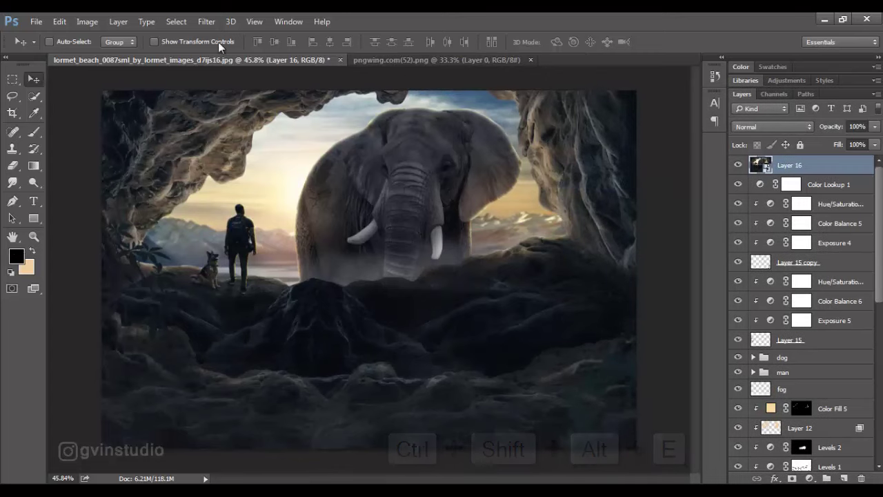
{"action": "left_click", "coordinate": [206, 21]}
{"action": "left_click", "coordinate": [227, 86]}
{"action": "left_click_drag", "start_coordinate": [666, 216], "coordinate": [663, 240]}
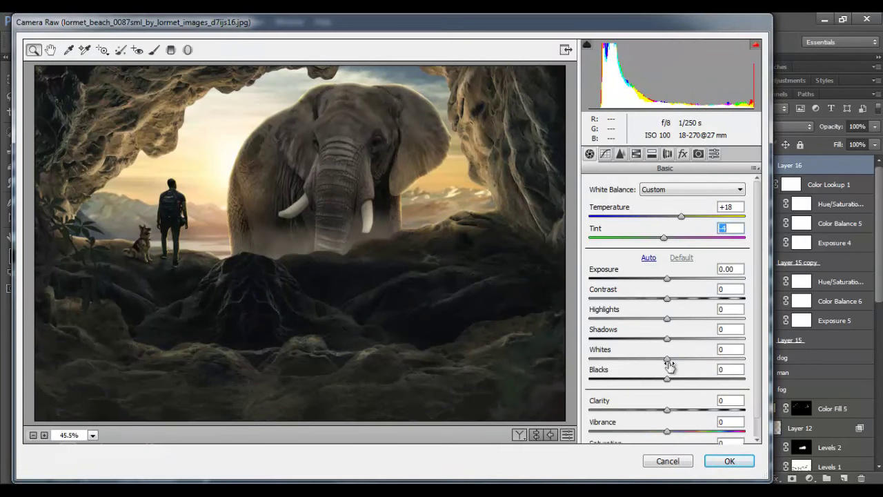
{"action": "left_click_drag", "start_coordinate": [666, 410], "coordinate": [685, 412]}
{"action": "left_click", "coordinate": [33, 435]}
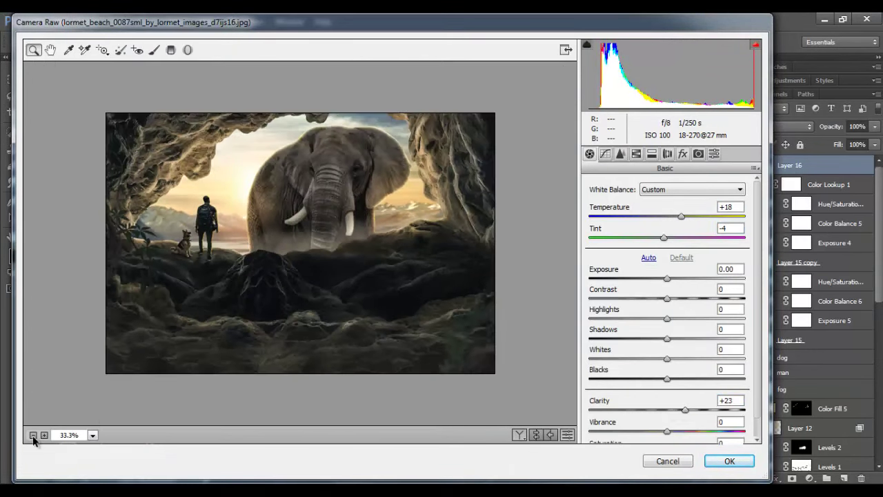
Adjust the parametric tone curve, and set saturation to reds +15, oranges +3, yellows +12, greens -24, aquas +28 and blues -20, slightly reducing purples.
{"action": "left_click", "coordinate": [606, 154]}
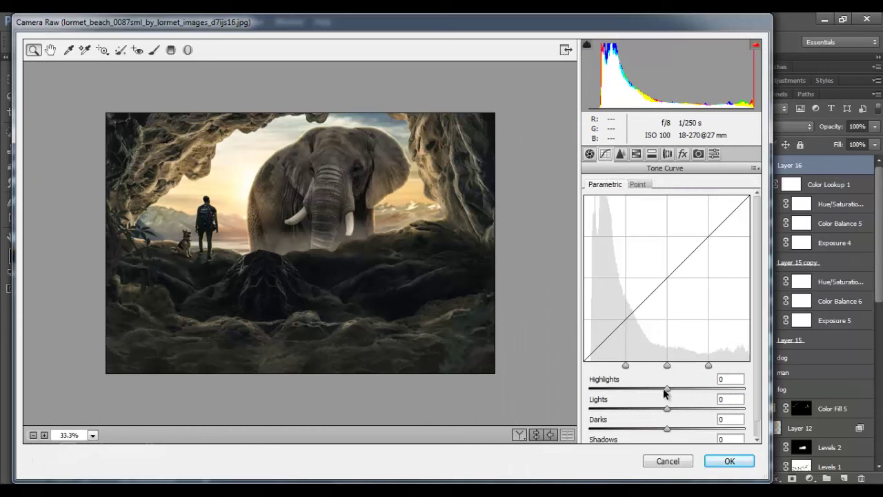
{"action": "left_click_drag", "start_coordinate": [666, 389], "coordinate": [666, 434]}
{"action": "scroll", "coordinate": [676, 429], "scroll_direction": "down", "scroll_amount": 1}
{"action": "left_click", "coordinate": [636, 155]}
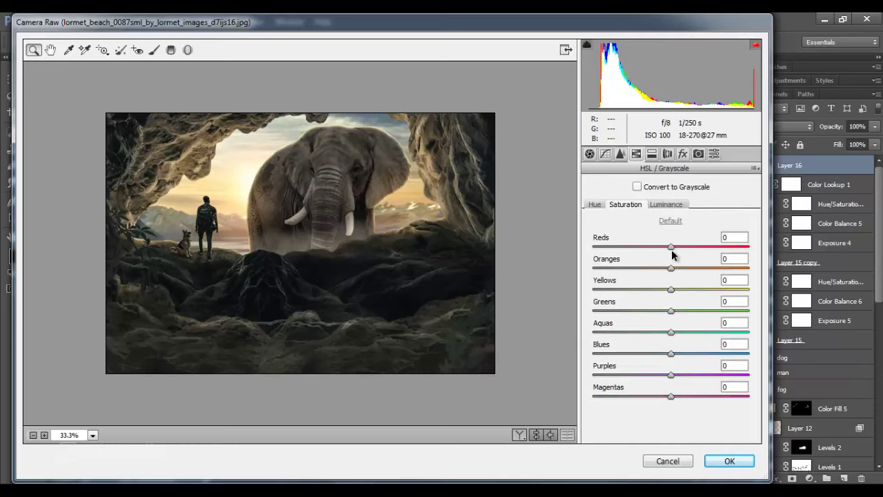
{"action": "left_click_drag", "start_coordinate": [671, 248], "coordinate": [667, 376]}
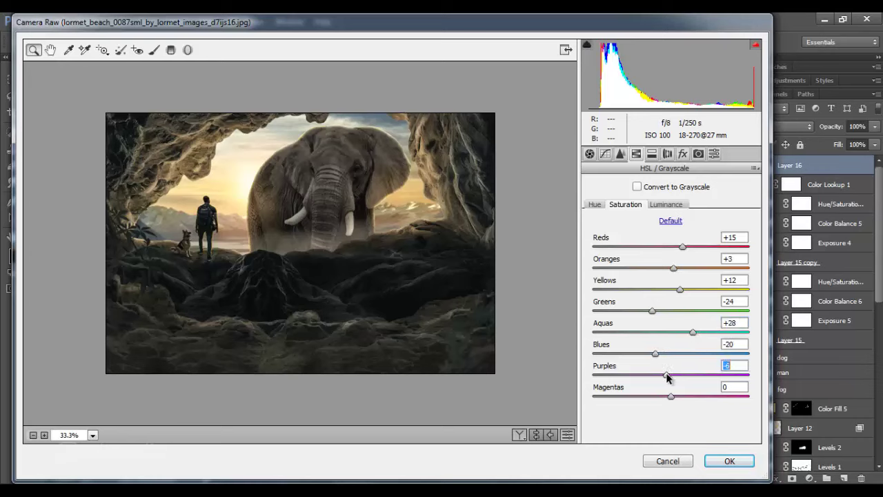
Set the post-crop vignette amount to -10, apply the Camera Raw Filter and compare the result by toggling the merged layer.
{"action": "left_click", "coordinate": [683, 153]}
{"action": "left_click_drag", "start_coordinate": [670, 322], "coordinate": [663, 322]}
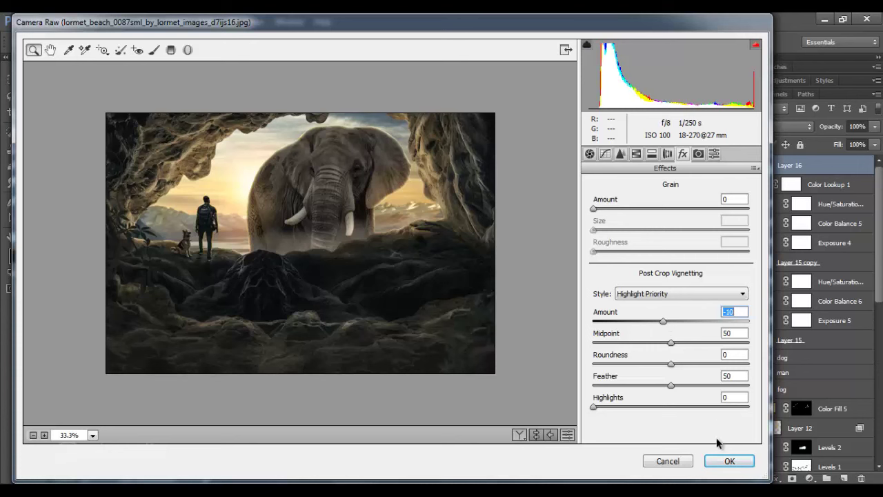
{"action": "left_click", "coordinate": [726, 460]}
{"action": "left_click", "coordinate": [738, 165]}
{"action": "left_click", "coordinate": [737, 165]}
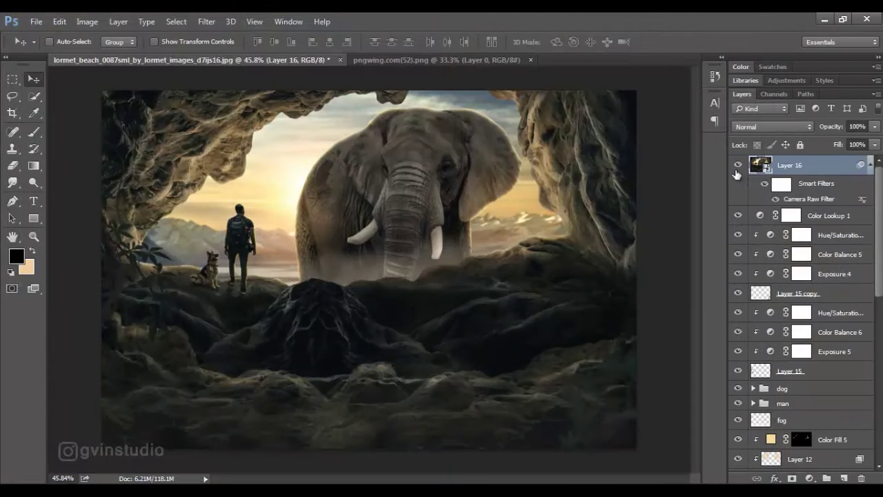
Merge all visible layers into another new layer and convert it to a smart object.
{"action": "key", "text": "ctrl+shift+alt+e"}
{"action": "right_click", "coordinate": [818, 166]}
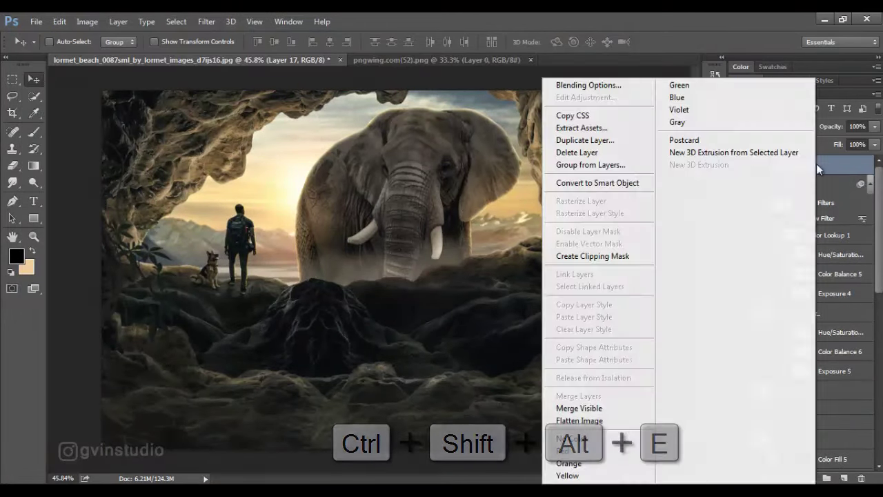
{"action": "left_click", "coordinate": [598, 184]}
Apply a 15 px Tilt-Shift blur to the foreground rocks, moving the upper focus line to the image's top edge.
{"action": "left_click", "coordinate": [206, 23]}
{"action": "mouse_move", "coordinate": [303, 163]}
{"action": "left_click", "coordinate": [376, 182]}
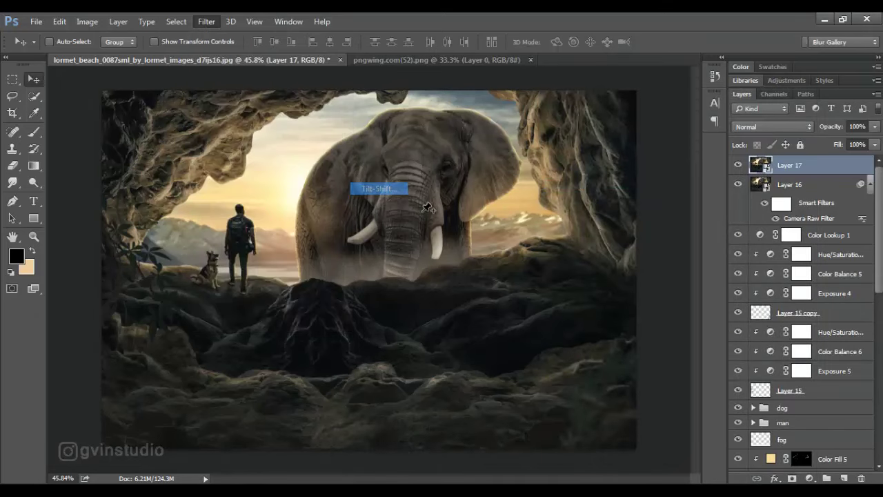
{"action": "left_click_drag", "start_coordinate": [355, 356], "coordinate": [356, 374]}
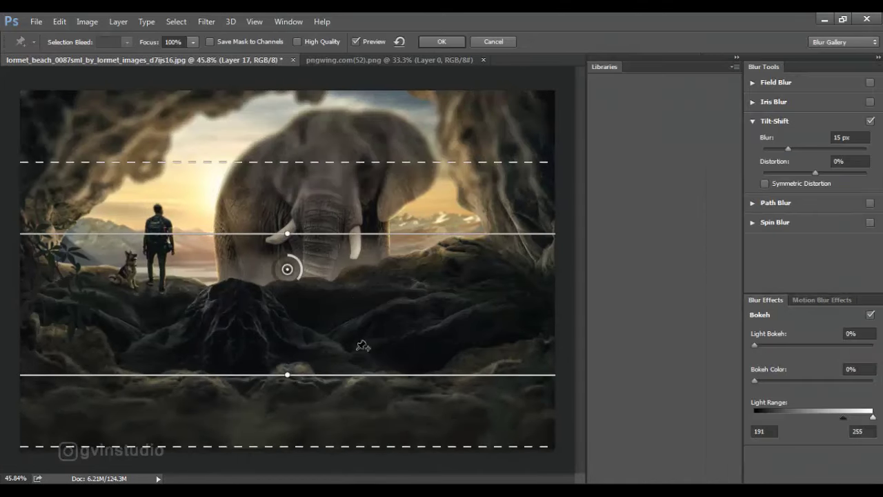
{"action": "left_click_drag", "start_coordinate": [364, 234], "coordinate": [366, 88]}
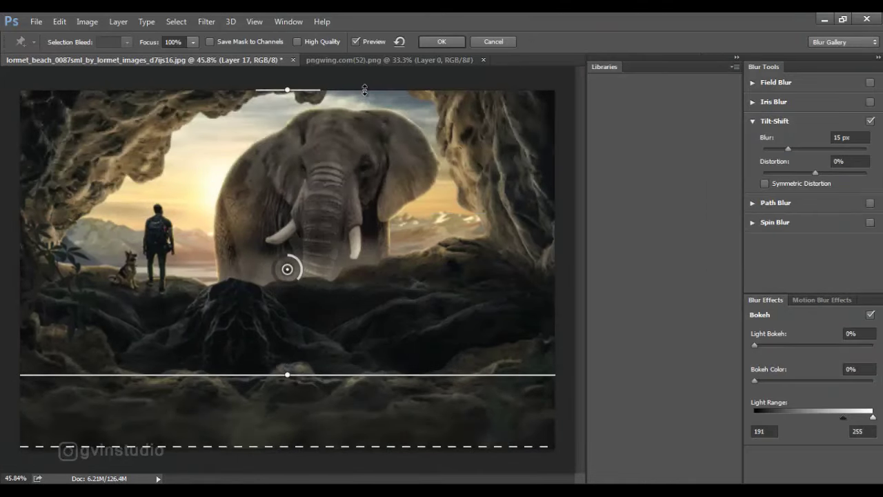
{"action": "left_click", "coordinate": [442, 42]}
Close the vine source image and review the whole composite.
{"action": "left_click", "coordinate": [530, 61]}
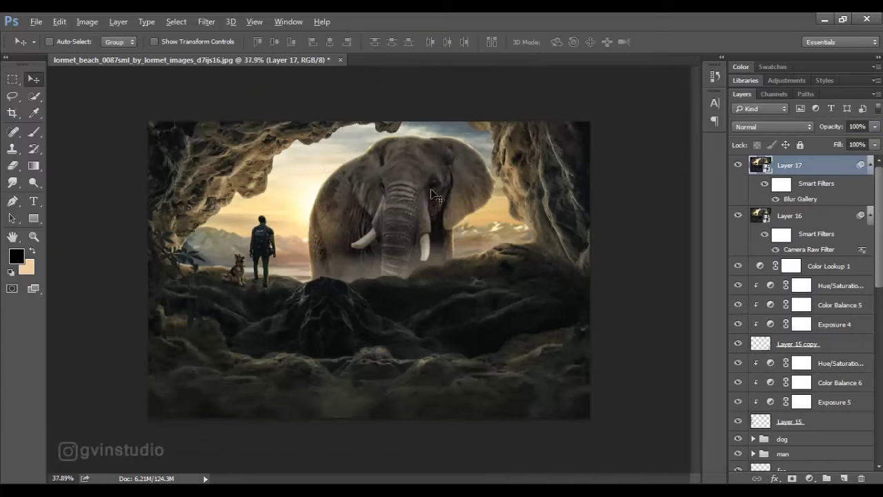
{"action": "scroll", "coordinate": [431, 188], "scroll_direction": "down", "scroll_amount": 3}
{"action": "scroll", "coordinate": [438, 224], "scroll_direction": "up", "scroll_amount": 5}
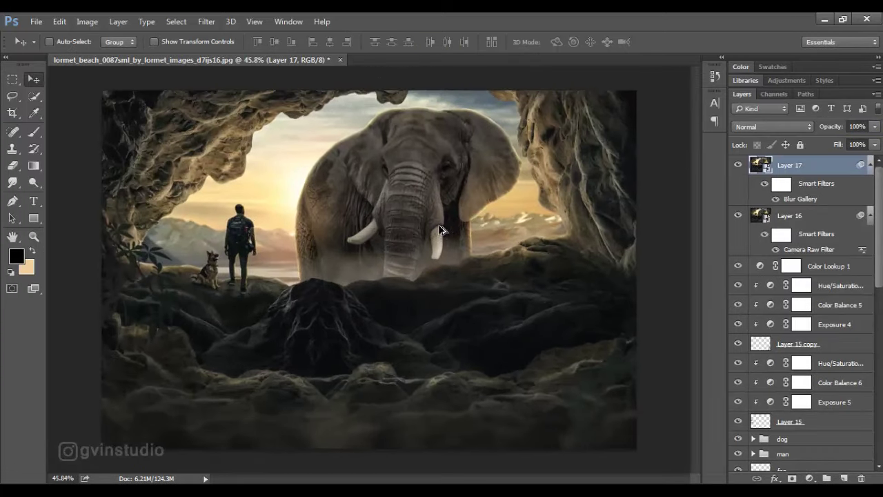